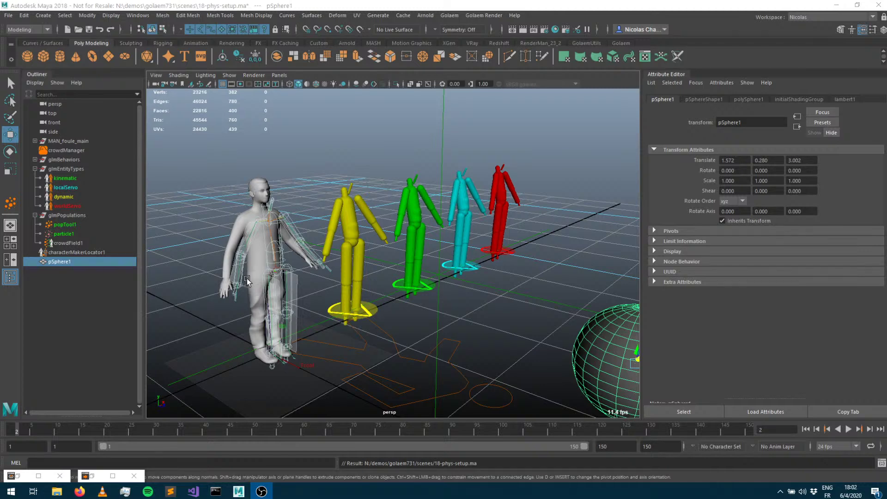
Examine the popTool1 population and the kinematic, dynamic, localServo and worldServo entity types one after another.
alt+drag(443, 263, 418, 261)
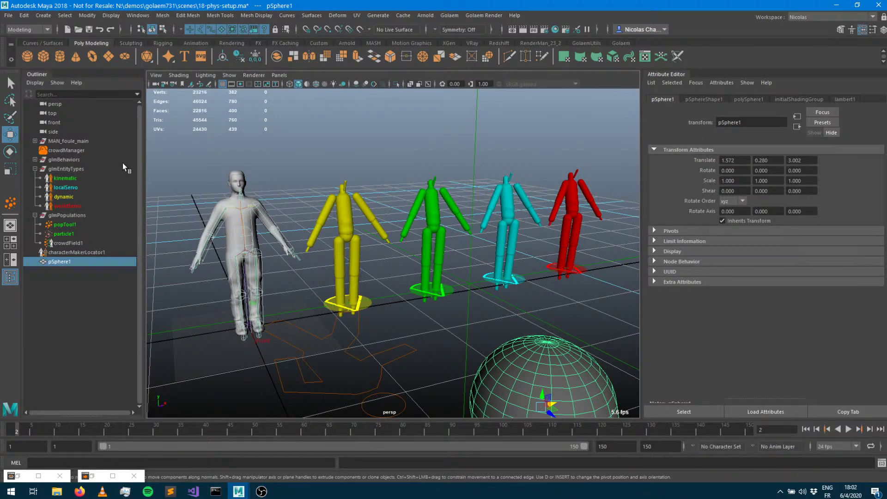
click(65, 224)
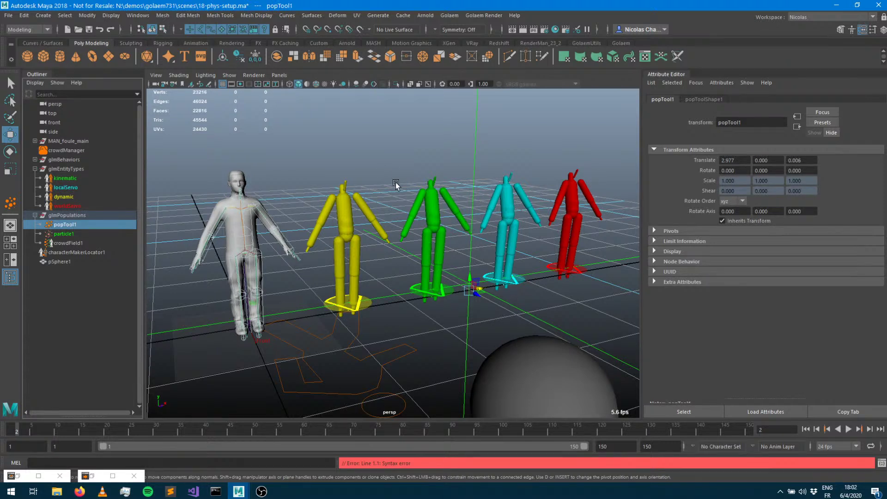
click(68, 178)
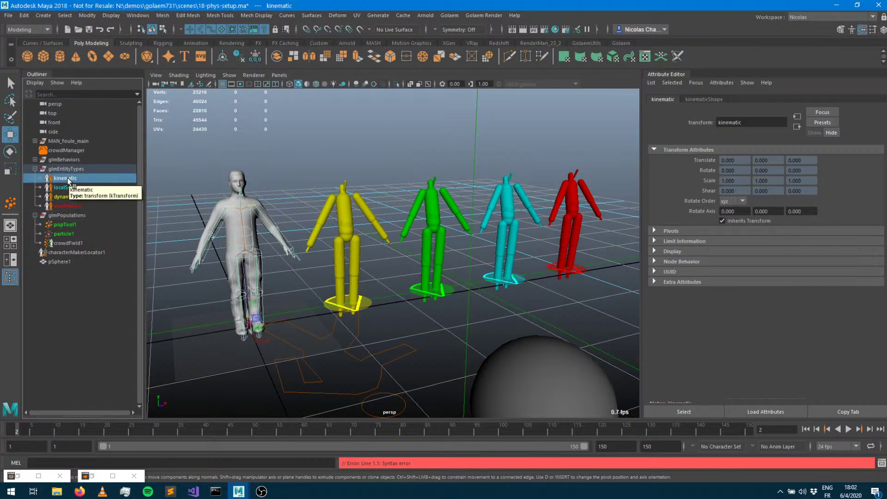
click(67, 201)
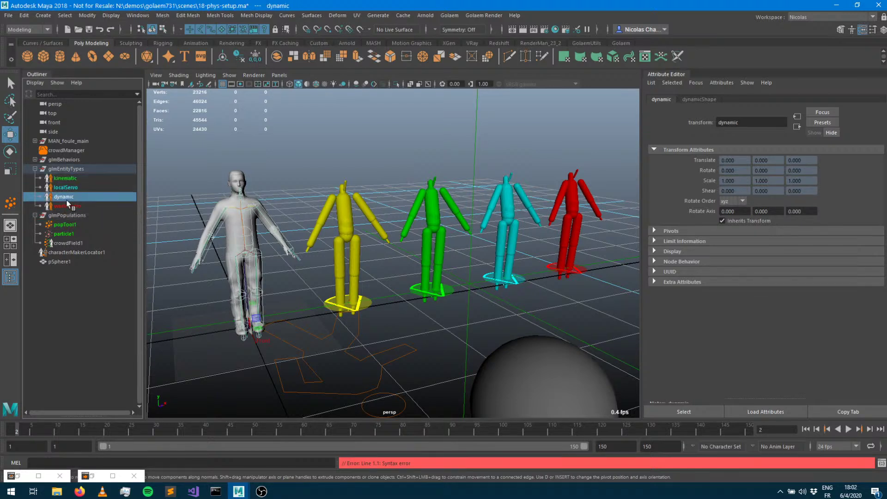
click(70, 188)
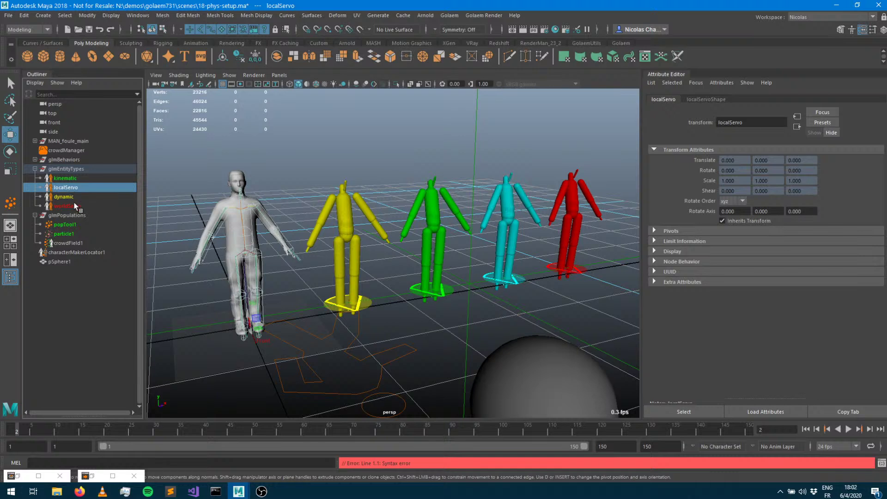
click(73, 207)
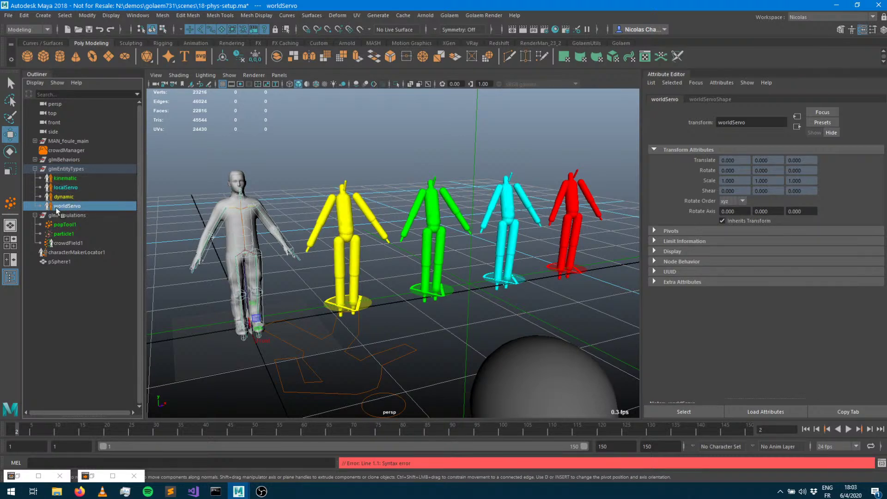
Rewind the crowd simulation to the start and advance it to frame 21.
click(806, 430)
click(870, 429)
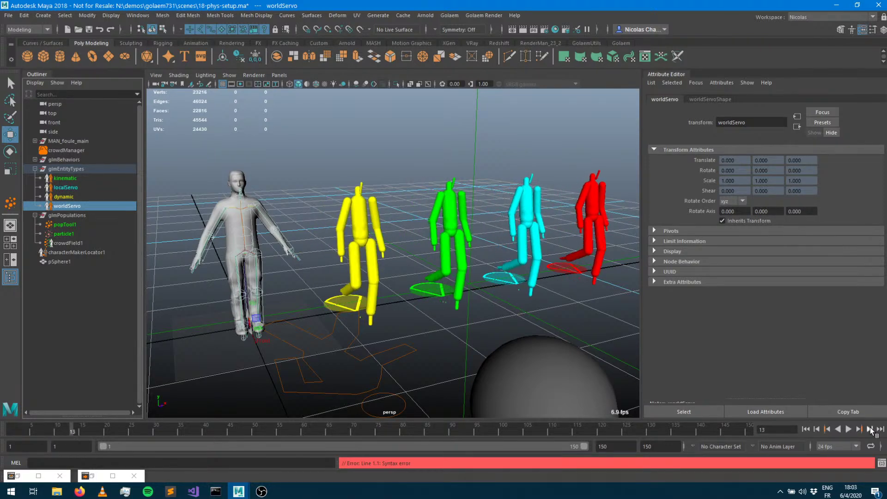
click(870, 429)
click(870, 428)
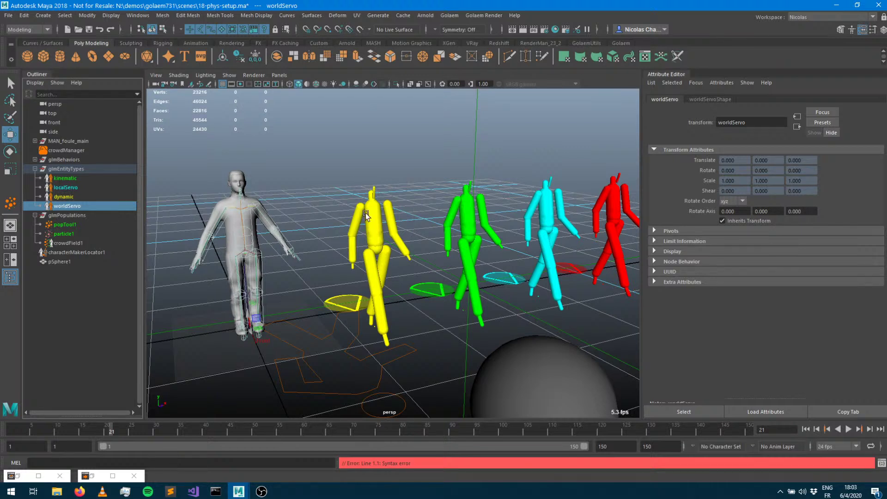
Show the kinematic entity type's shape attributes and look over its available display modes.
click(69, 178)
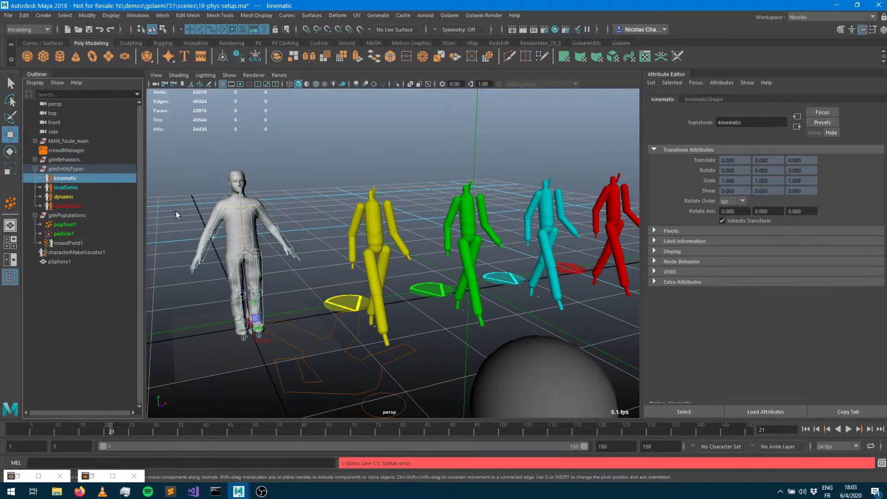
click(701, 99)
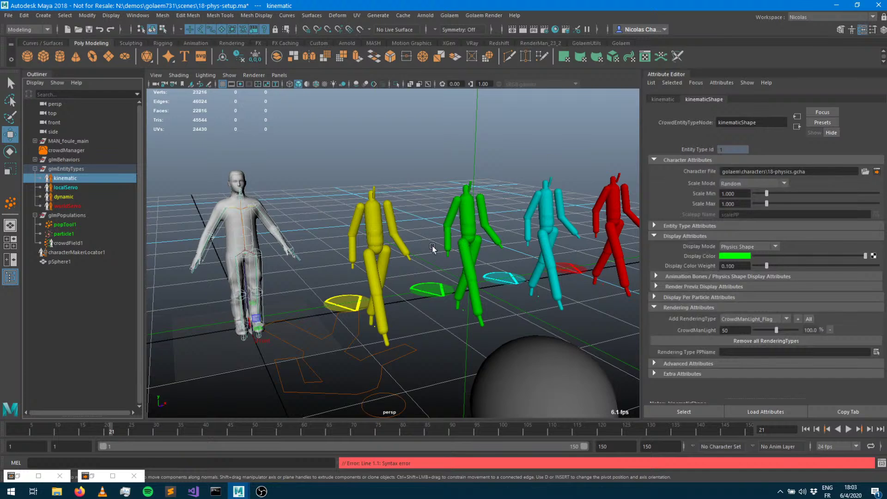
alt+middle_drag(478, 199, 327, 201)
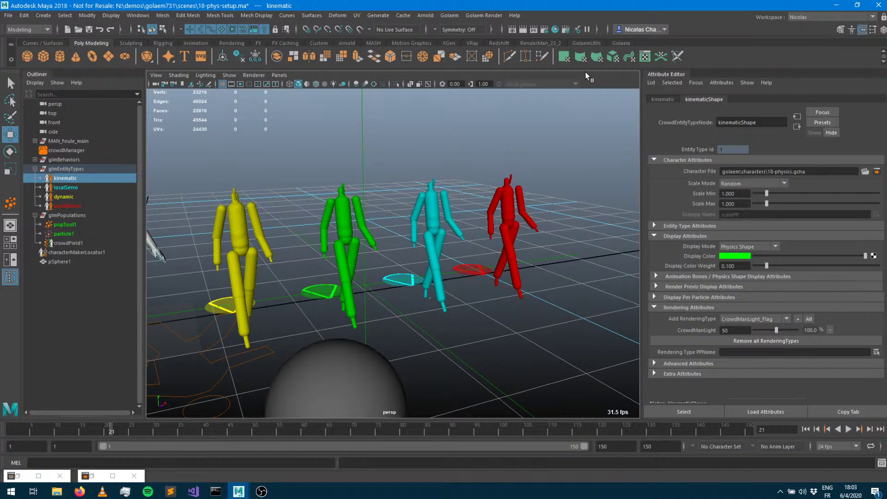
click(738, 248)
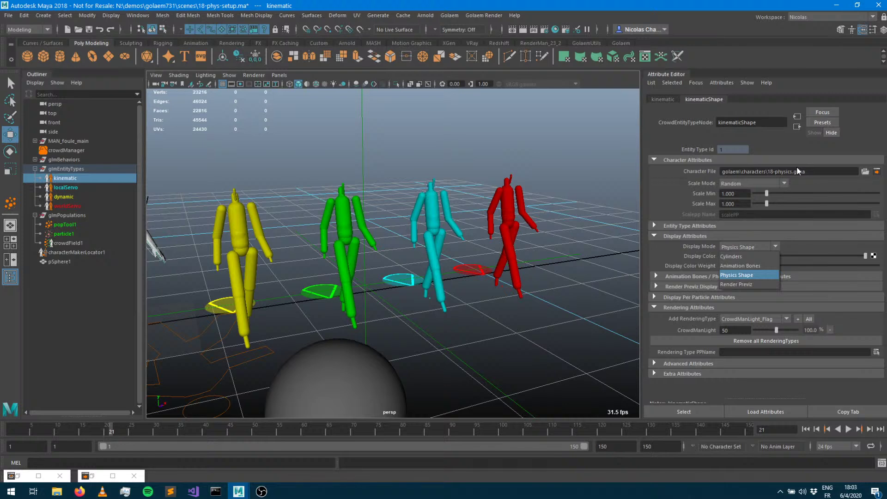
Open the Golaem Character Maker for the 18-physics.gcha character and bring up its geometry assets.
click(622, 43)
click(48, 57)
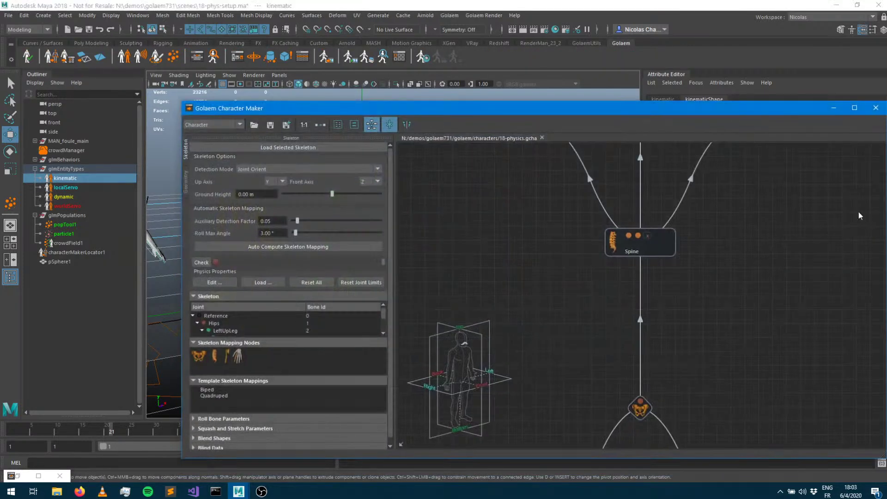
click(549, 215)
scroll(550, 216, down, 2)
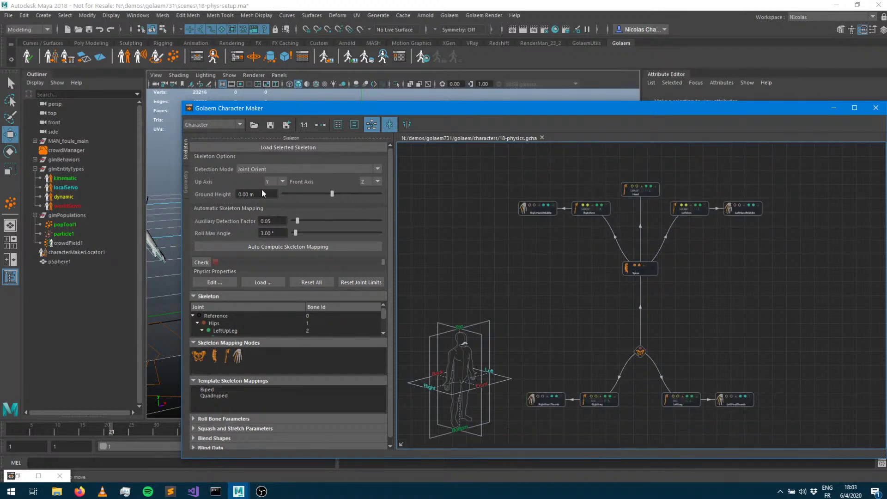
click(186, 181)
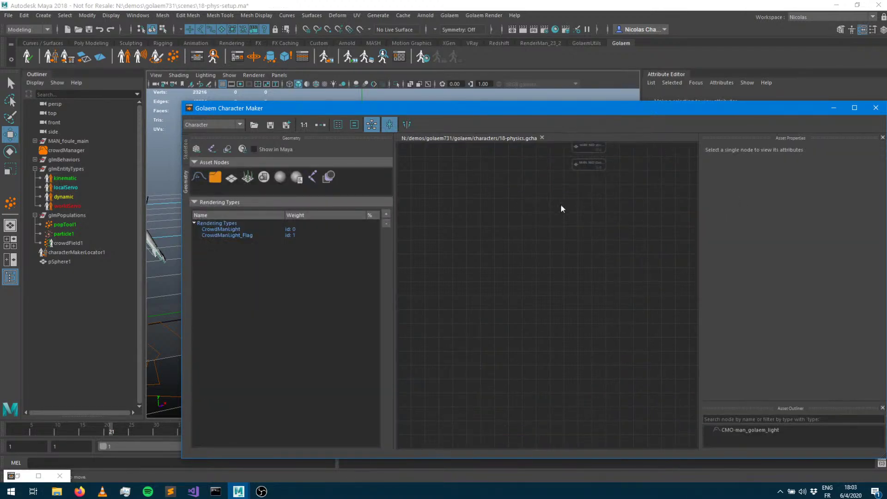
Delete the MAN_MD asset nodes below the CMO-man_golaem_light node, save the character file and close the Character Maker.
middle_drag(545, 424, 547, 427)
middle_drag(551, 249, 540, 425)
middle_drag(535, 386, 476, 213)
middle_drag(573, 335, 575, 302)
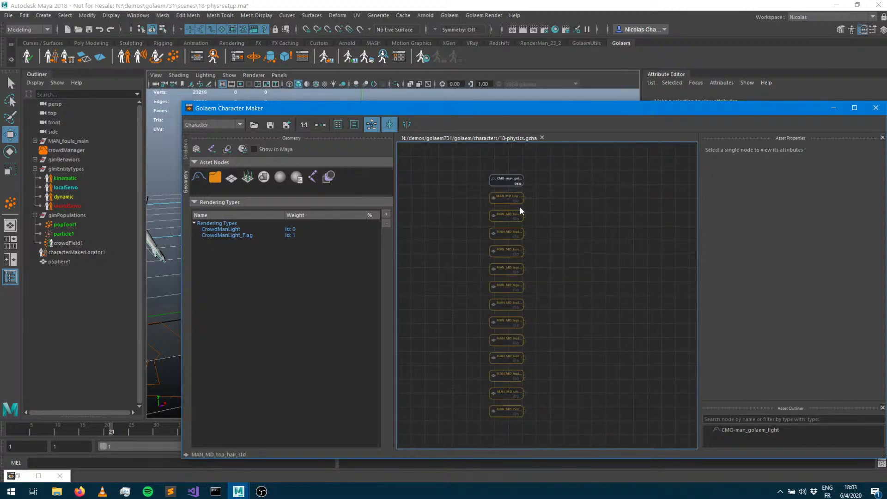
key(Delete)
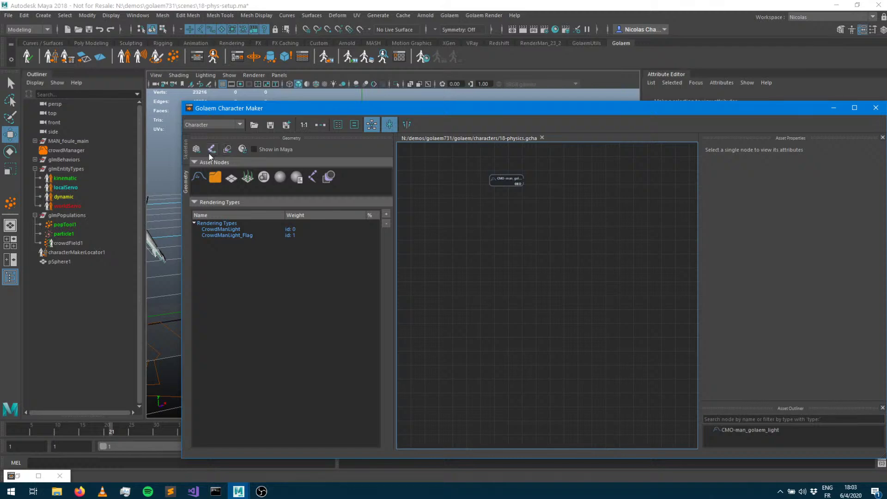
click(270, 124)
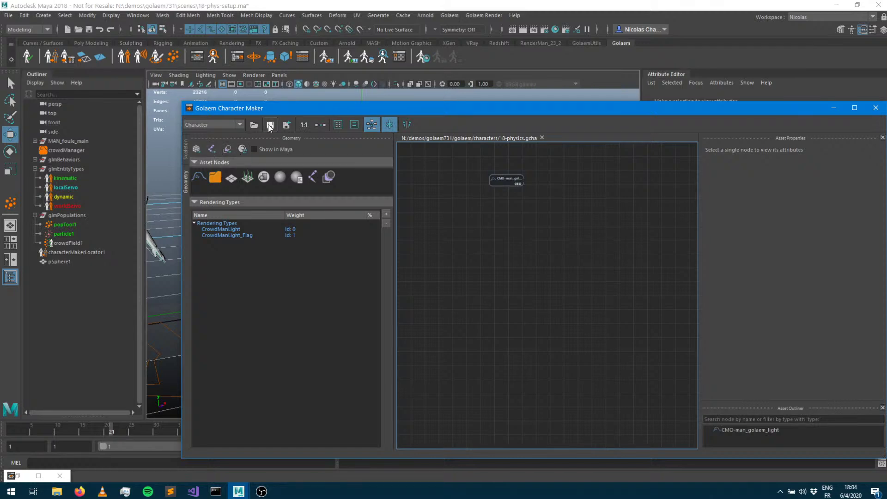
click(875, 109)
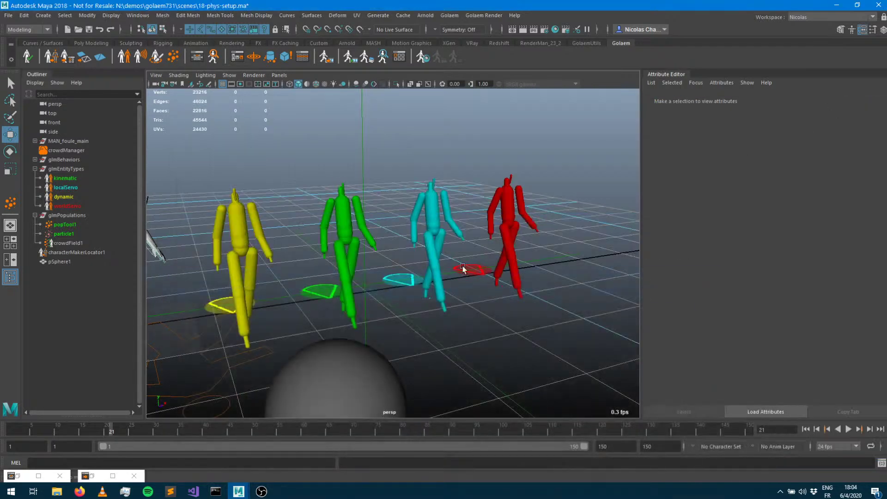
Preview the kinematic entity type with the Cylinders and Animation Bones display modes, and set it back to Physics Shape.
click(65, 178)
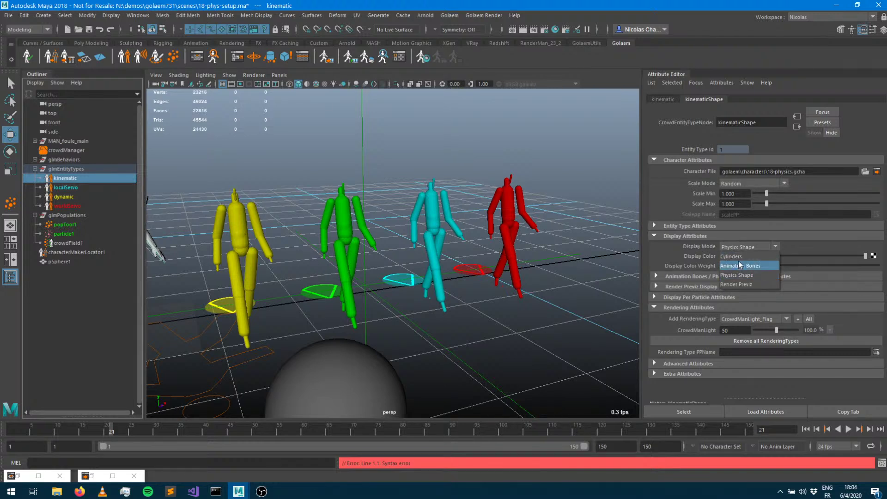
click(738, 256)
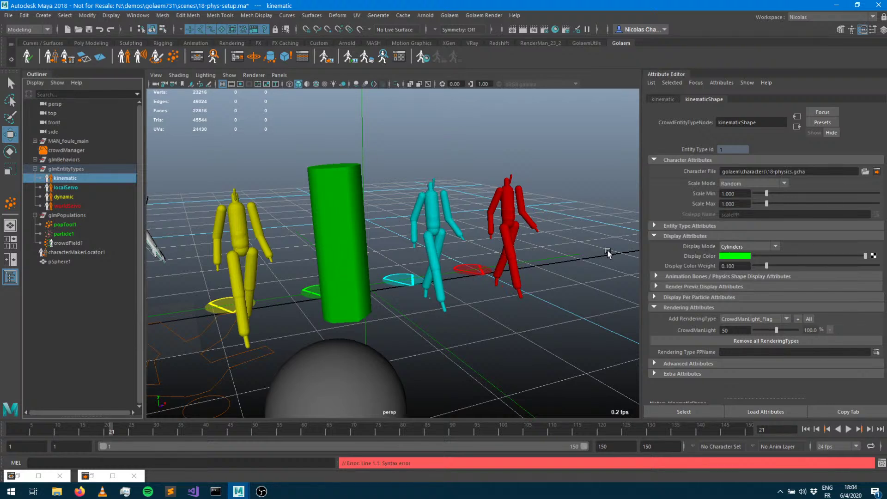
click(741, 246)
click(739, 266)
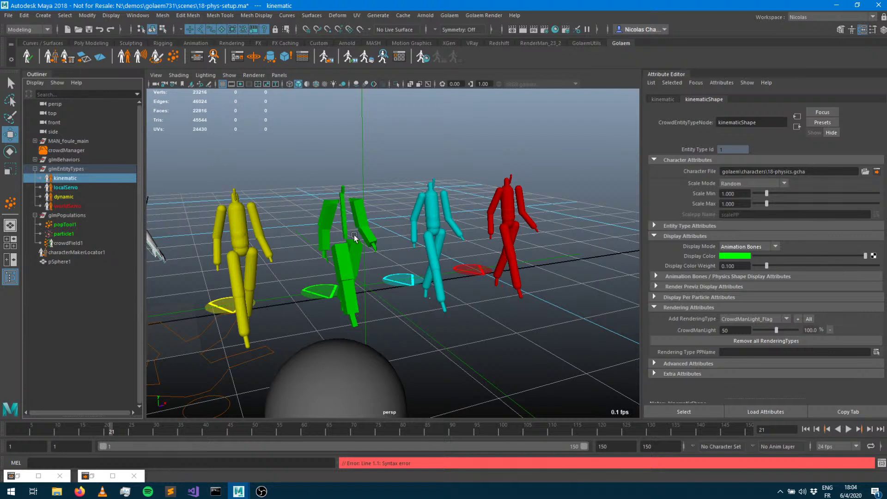
click(749, 246)
click(739, 273)
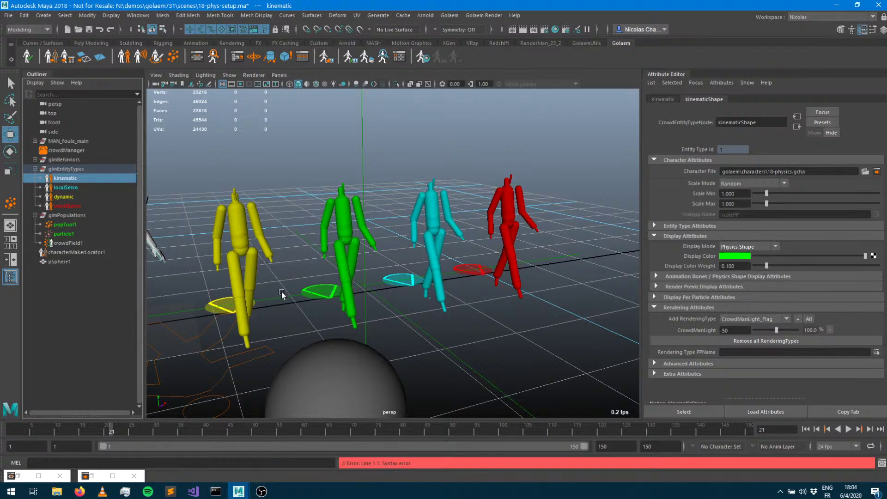
Reopen the Character Maker on the 18-physics.gcha skeleton settings, placing its window beside the grey character.
alt+middle_drag(287, 286, 434, 288)
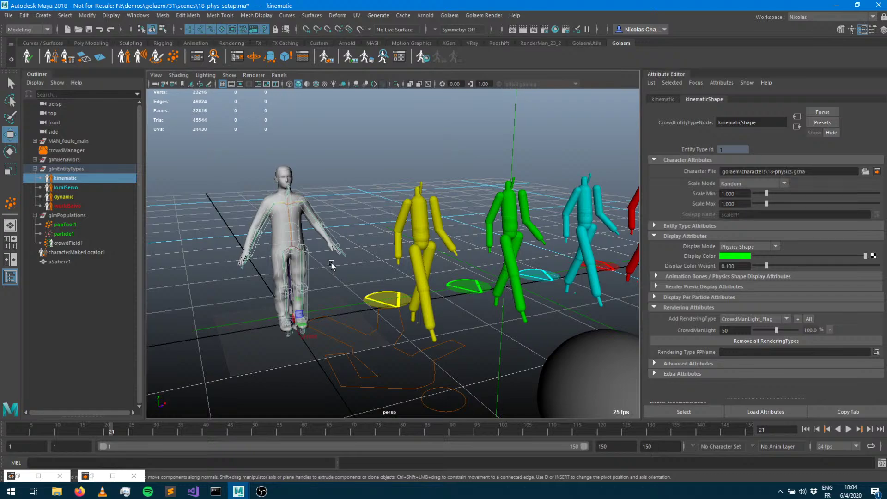
alt+right_drag(228, 242, 436, 237)
alt+middle_drag(288, 202, 499, 201)
alt+drag(499, 199, 382, 173)
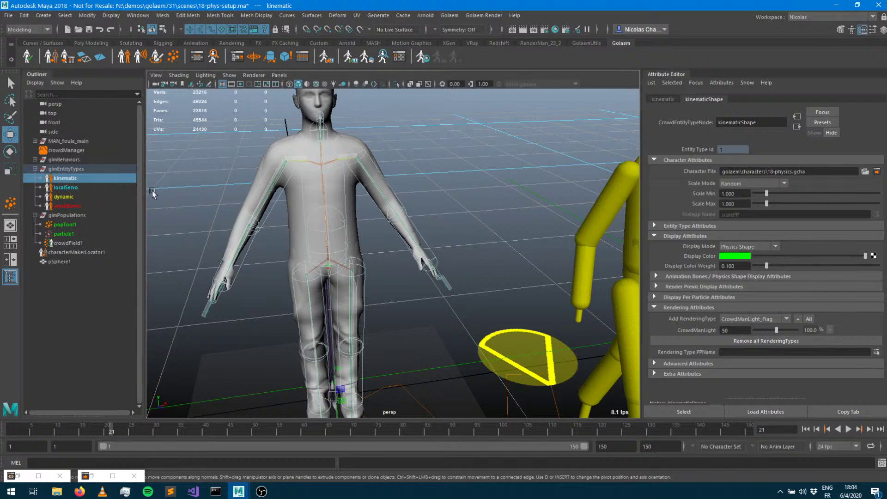
click(50, 57)
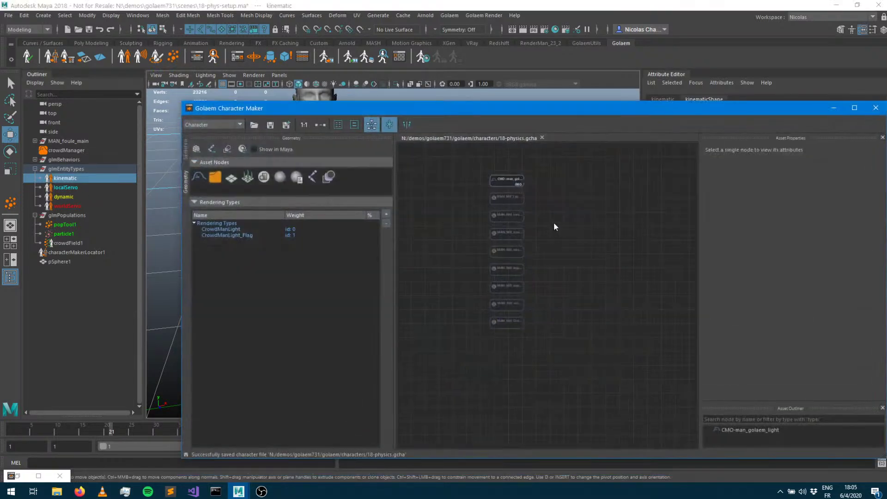
click(186, 148)
drag(404, 112, 748, 90)
alt+drag(411, 242, 288, 241)
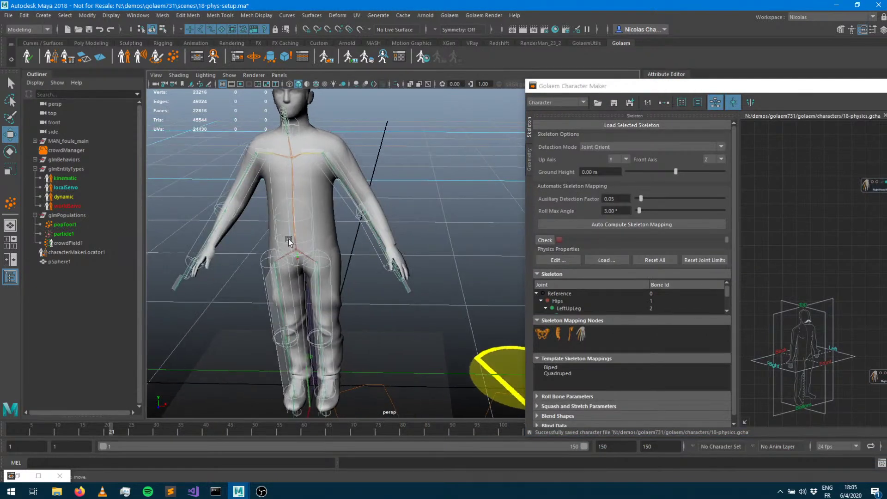
Turn off Show Ragdoll Volumes for characterMakerLocator1, leaving the ragdoll limits displayed.
click(92, 252)
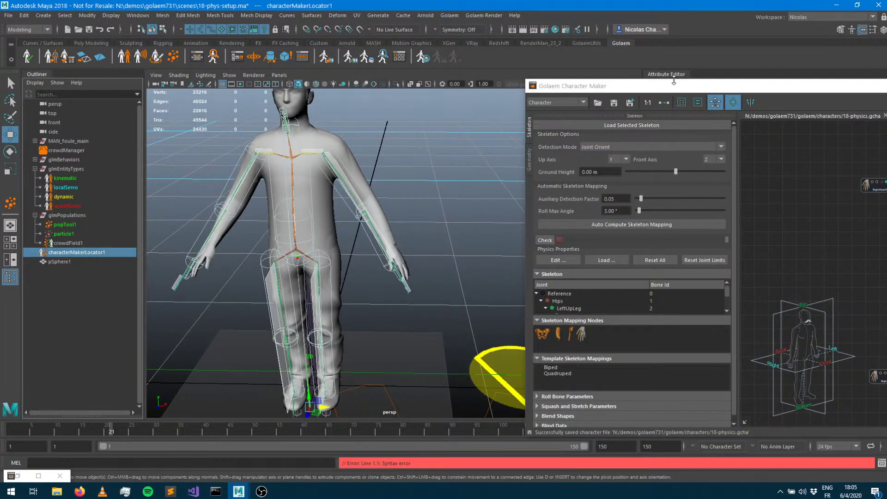
drag(673, 81, 729, 304)
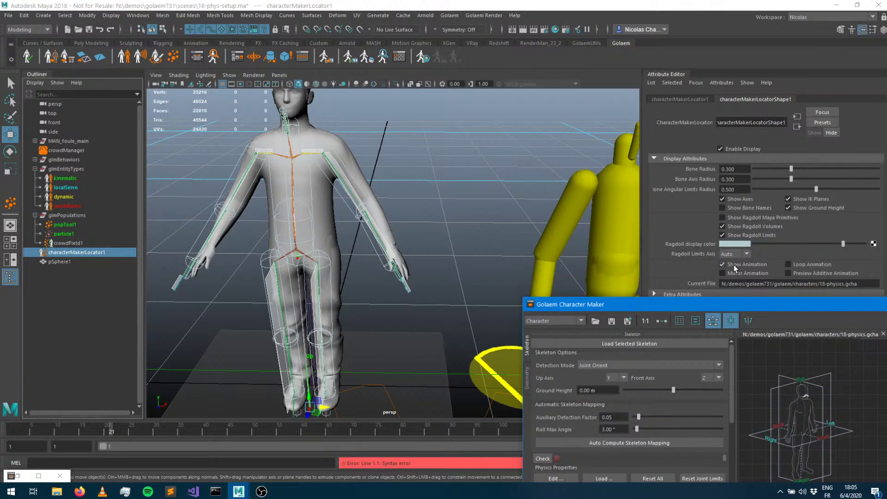
click(722, 226)
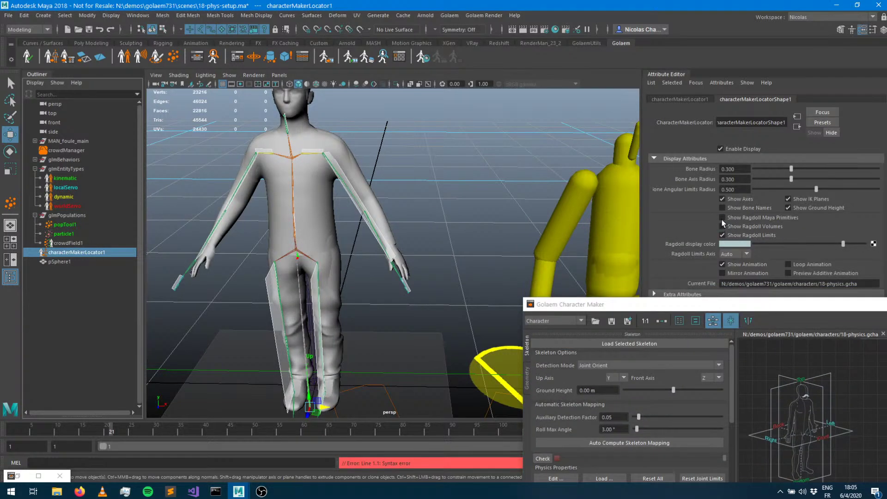
Move the character maker locator in front of the grey character mesh to inspect its skeleton and ragdoll limits separately.
alt+drag(348, 207, 326, 209)
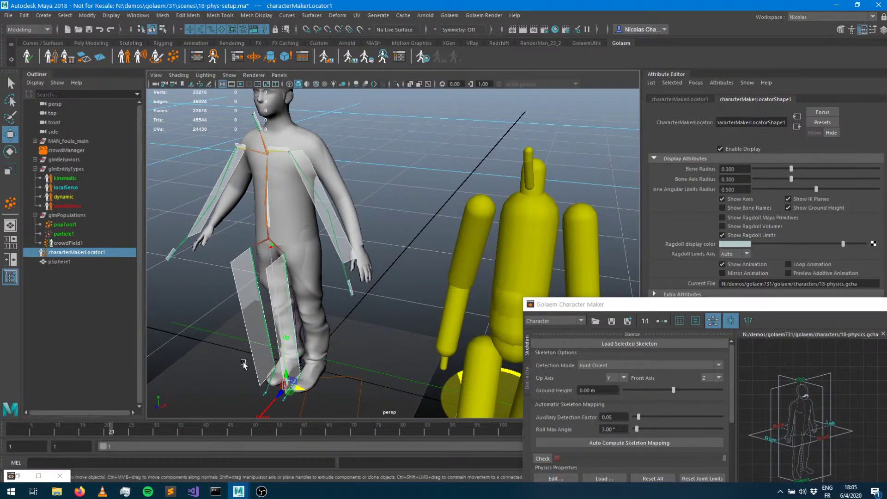
drag(279, 395, 224, 408)
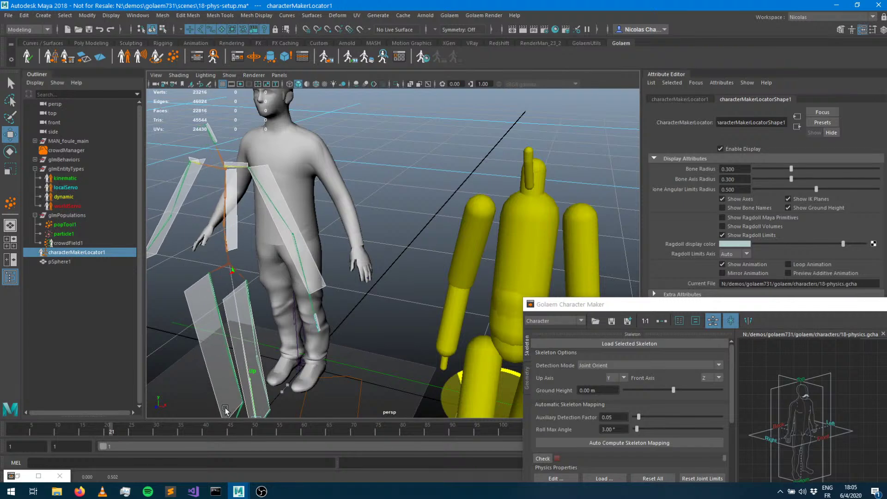
alt+drag(343, 234, 438, 249)
scroll(438, 249, up, 2)
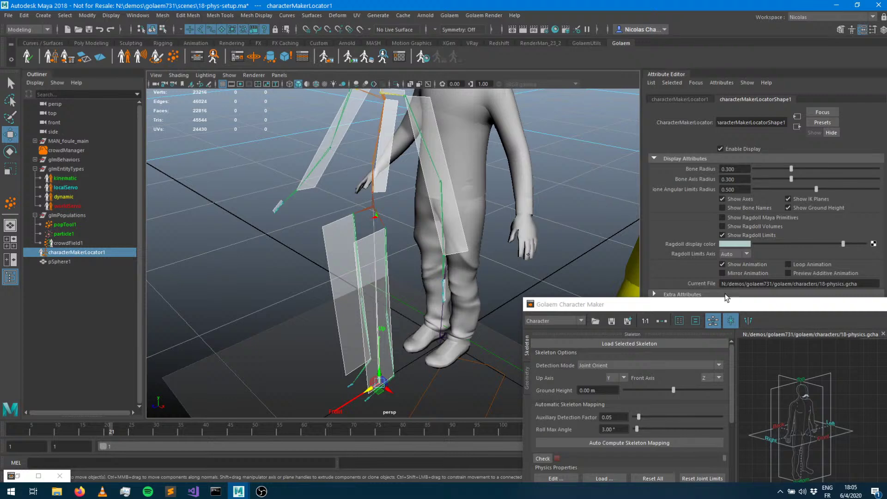
drag(714, 309, 704, 155)
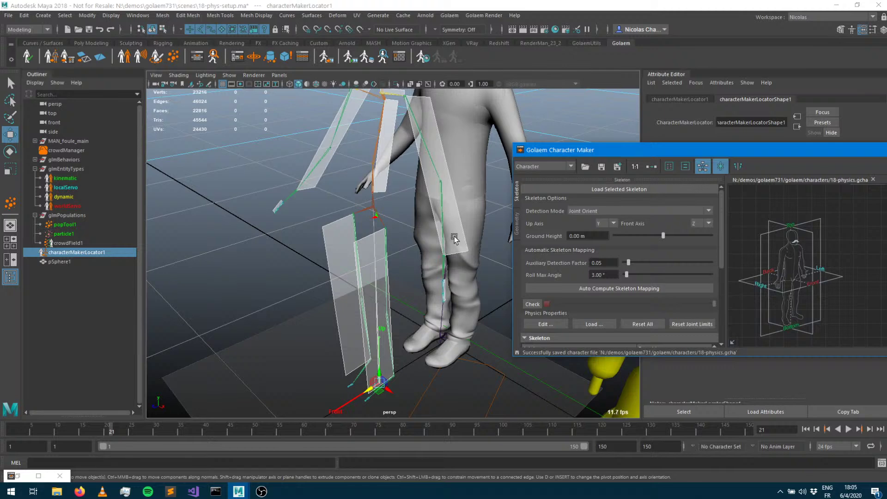
alt+drag(459, 246, 435, 240)
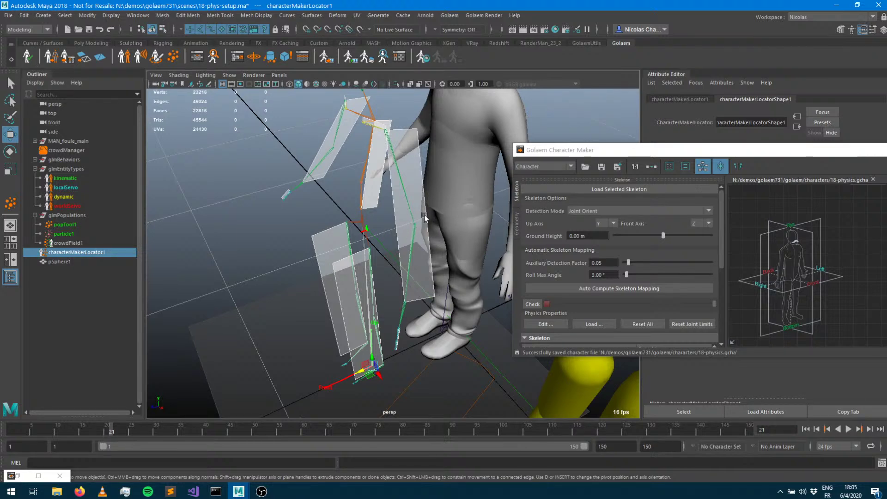
Play the skeleton's Check motion, stop it, and scrub its slider to preview the ragdoll limits in another pose.
click(539, 303)
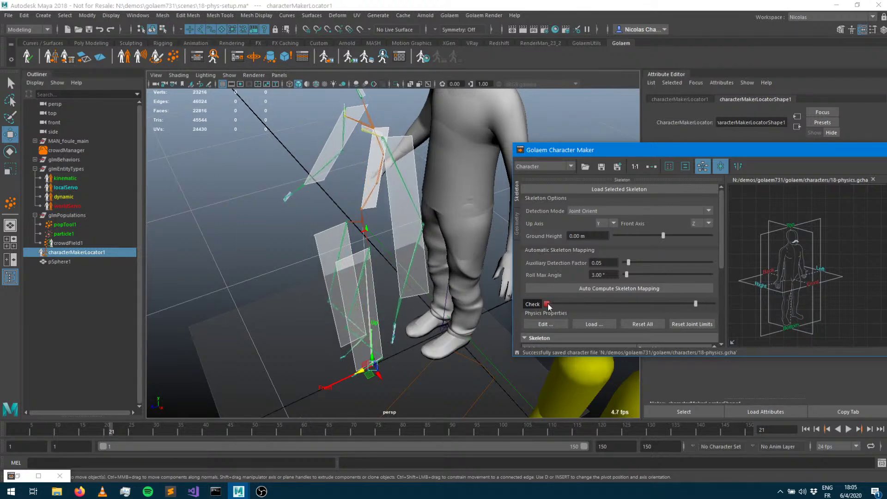
click(547, 304)
drag(696, 303, 657, 301)
alt+drag(391, 196, 424, 177)
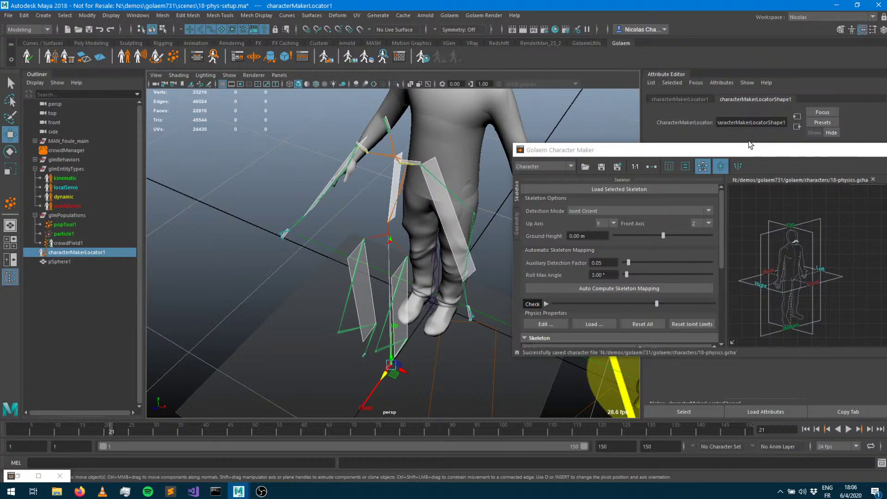
Place the Character Maker below the character's torso, with the arm and head nodes framed in its skeleton graph.
drag(750, 144, 488, 64)
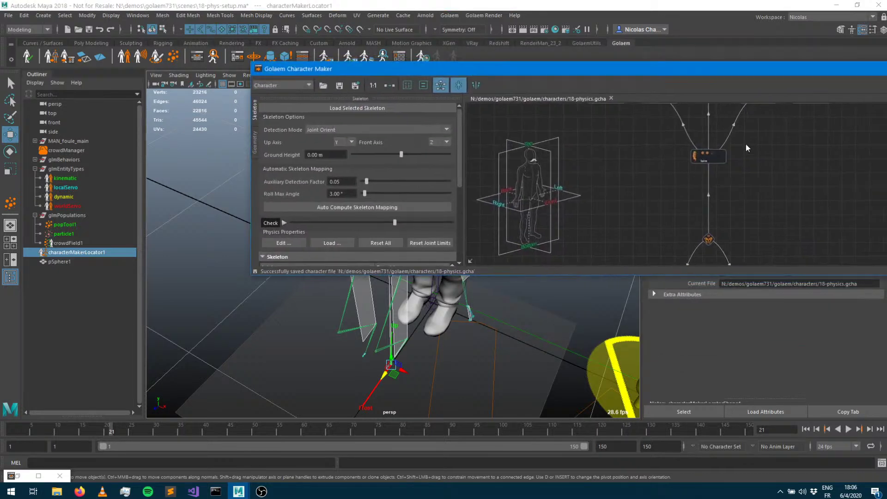
alt+middle_drag(738, 172, 664, 244)
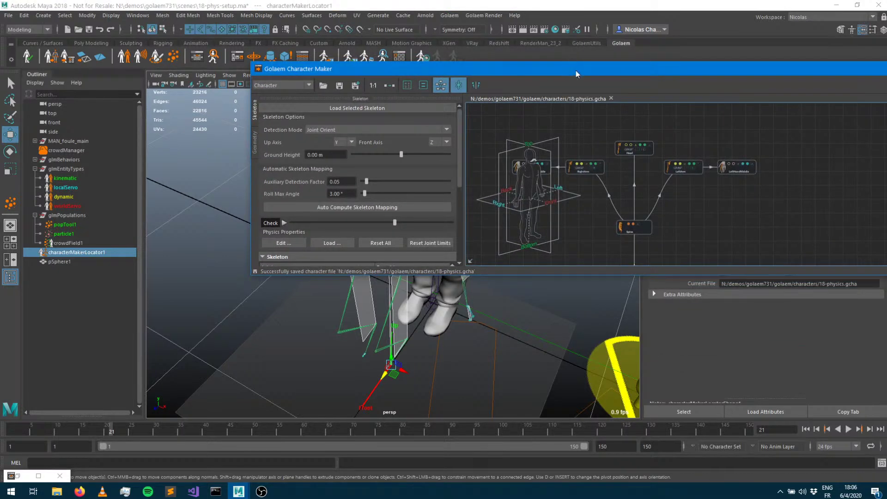
drag(575, 70, 535, 247)
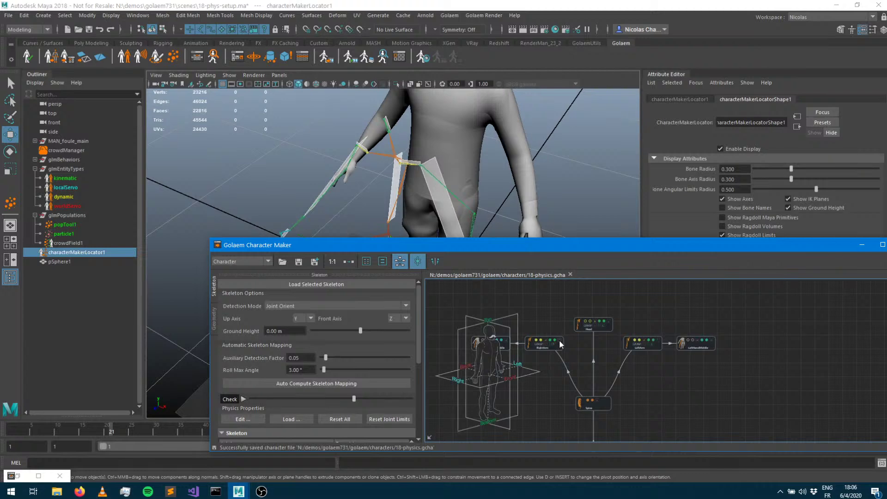
Toggle the RightArm node's IK normal plane type between automatic and user defined to compare the arm's ragdoll limits.
click(559, 340)
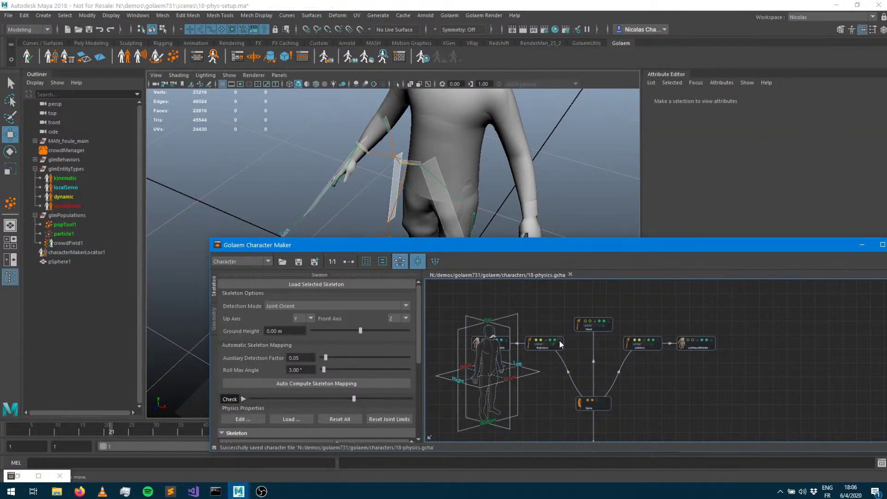
click(559, 341)
alt+drag(401, 134, 599, 87)
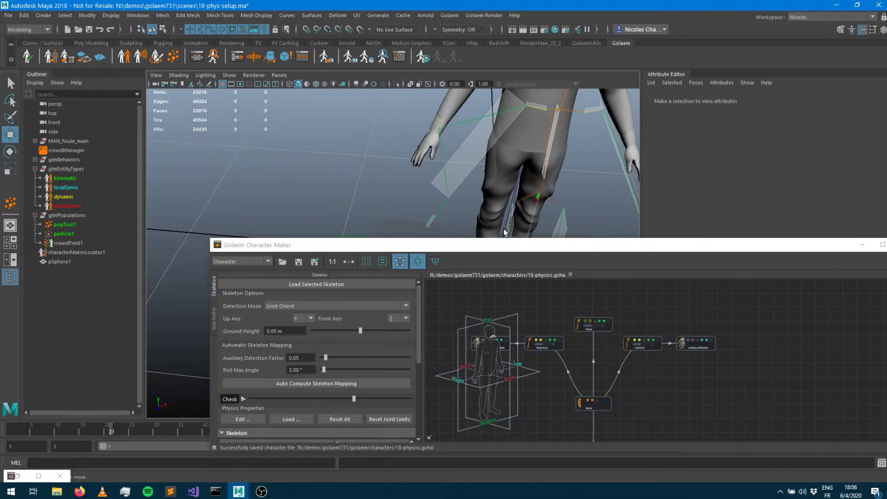
click(561, 338)
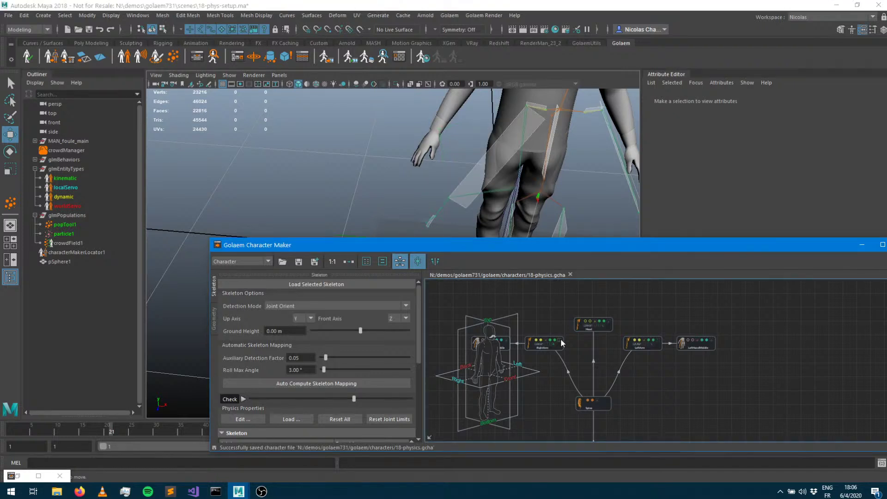
click(561, 338)
click(561, 338)
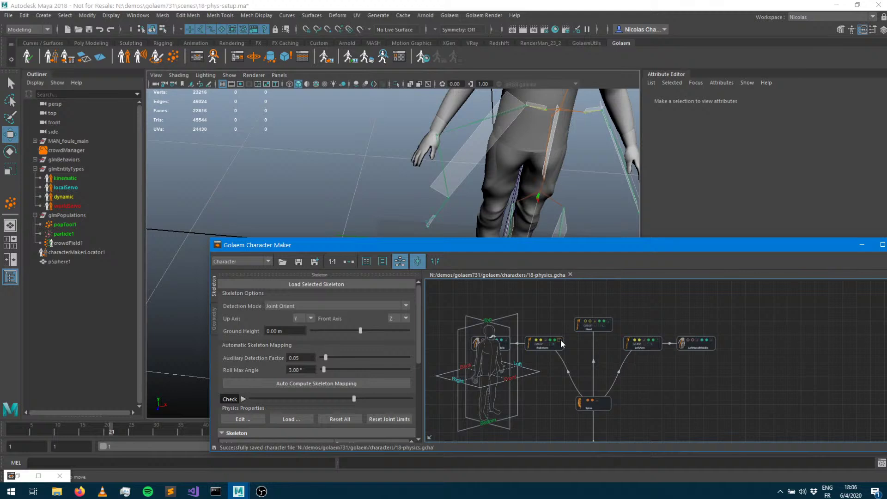
alt+drag(531, 193, 432, 159)
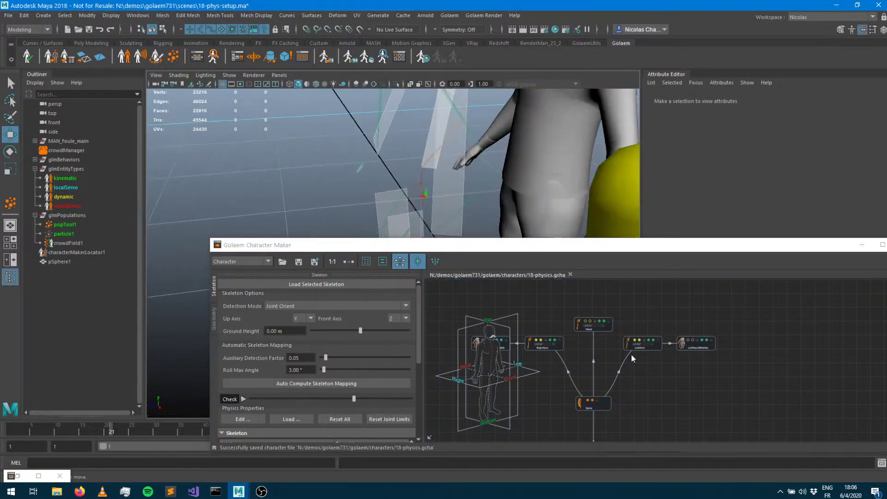
Enlarge the arm nodes and inspect the RightArm's IK normal plane type together with the ragdoll limits on the character.
click(607, 403)
scroll(668, 359, up, 3)
middle_drag(642, 354, 830, 366)
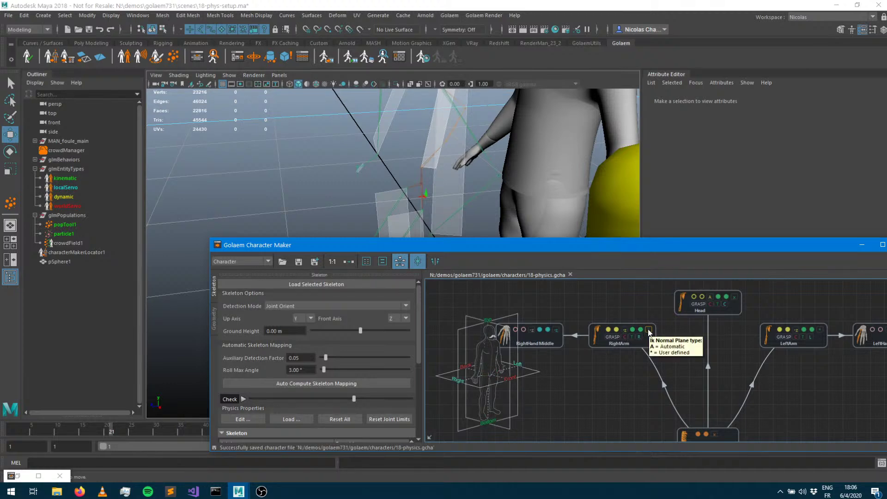
alt+drag(489, 223, 542, 237)
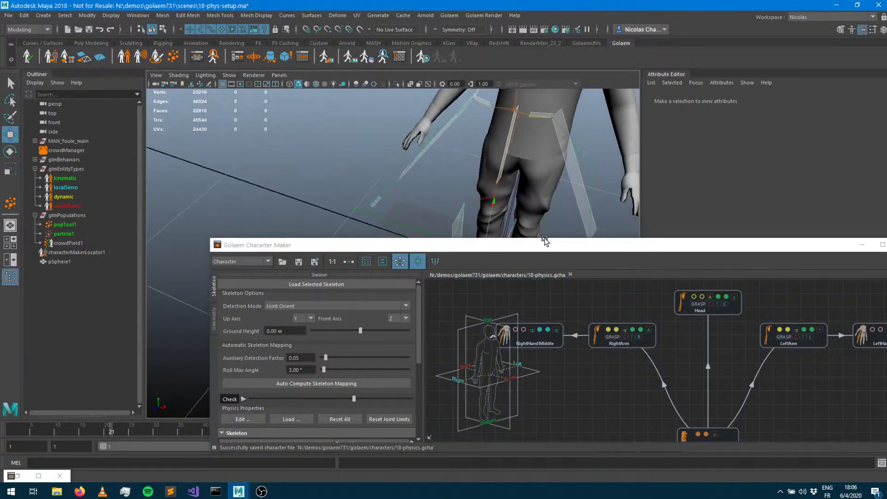
alt+drag(506, 163, 409, 165)
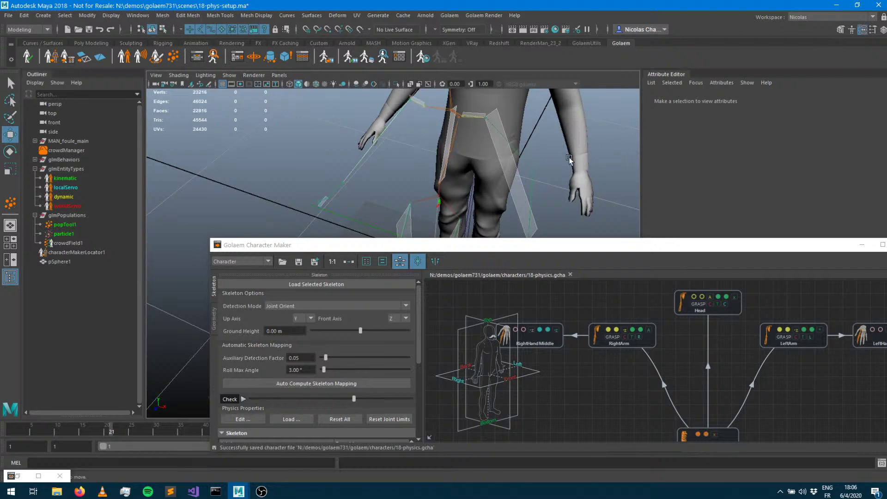
alt+drag(478, 178, 436, 199)
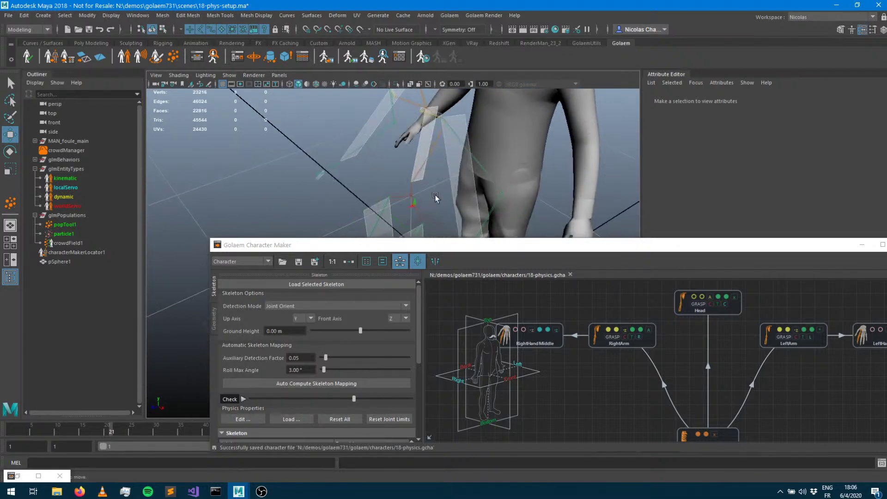
Set the Check slider to its maximum and turn on Show Ragdoll Volumes for characterMakerLocator1.
drag(354, 399, 536, 312)
drag(450, 246, 819, 194)
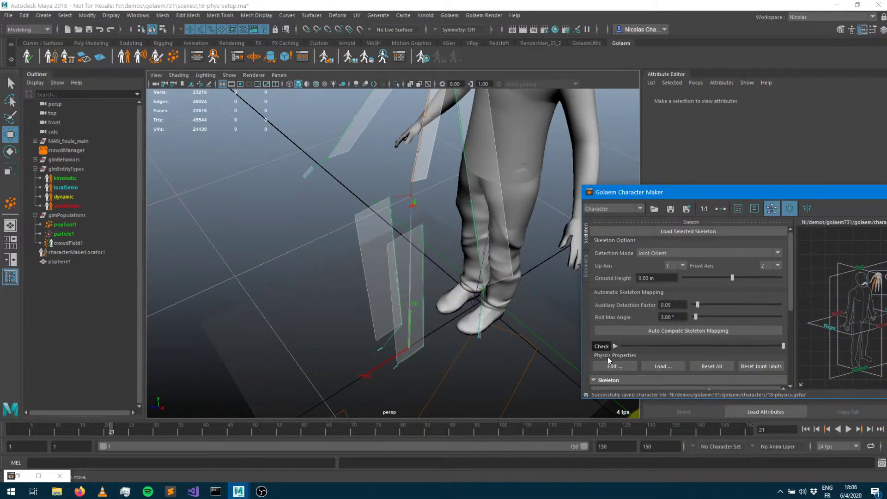
click(68, 252)
drag(675, 194, 660, 358)
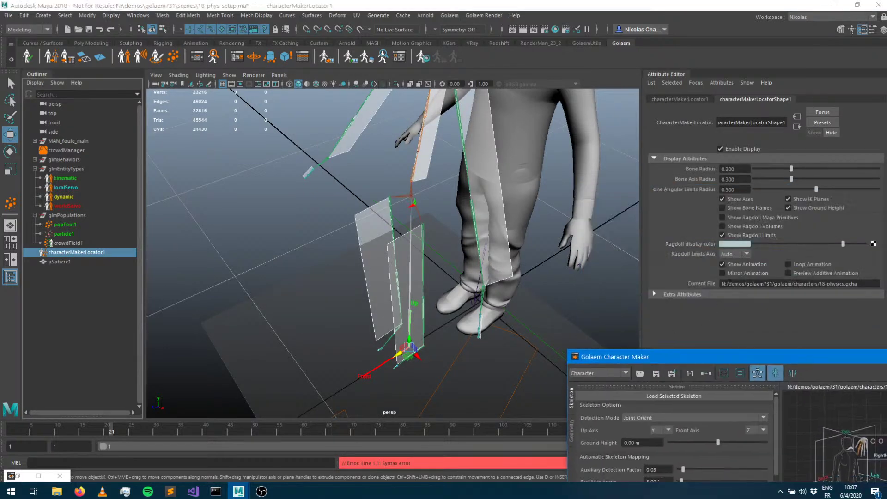
click(734, 225)
Examine the ragdoll volumes and limits on the head, arms, torso and legs against the grey character mesh.
alt+drag(414, 248, 430, 243)
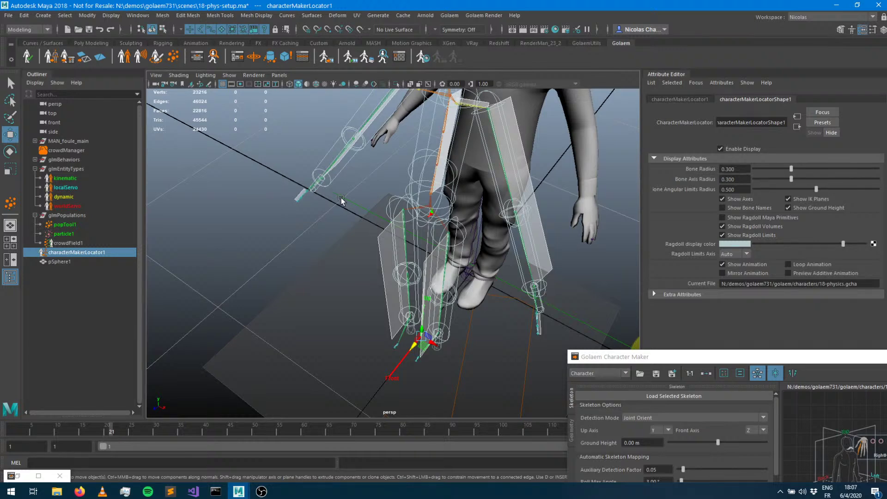
alt+drag(397, 214, 416, 199)
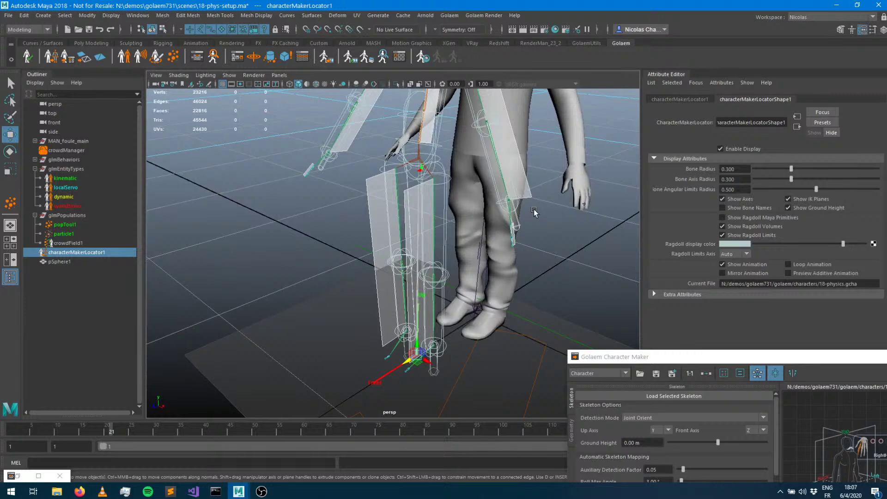
alt+drag(435, 260, 434, 295)
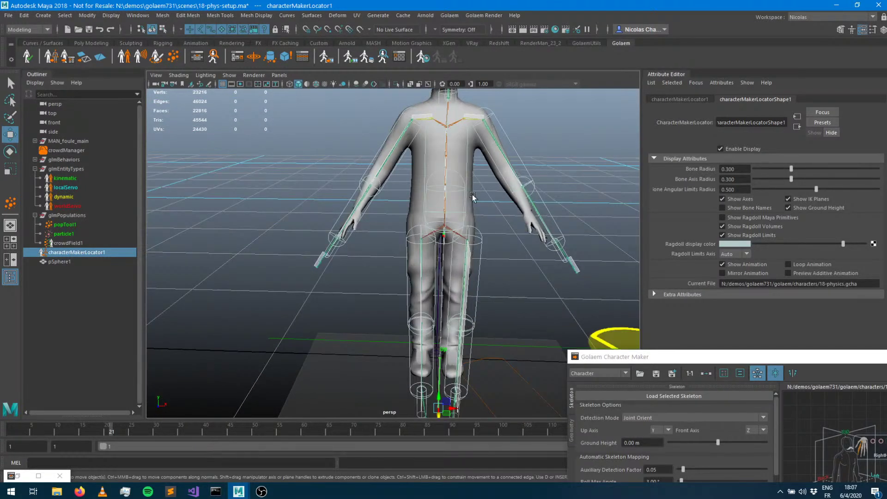
alt+drag(472, 195, 436, 129)
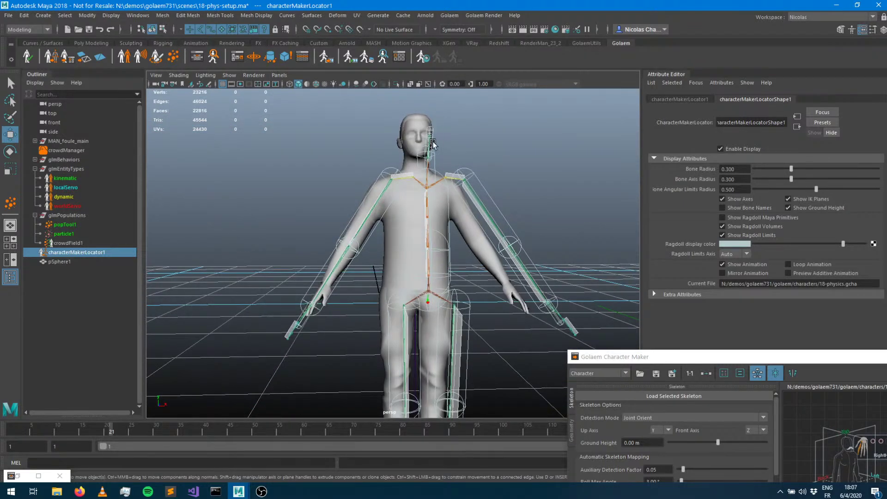
alt+drag(439, 123, 430, 130)
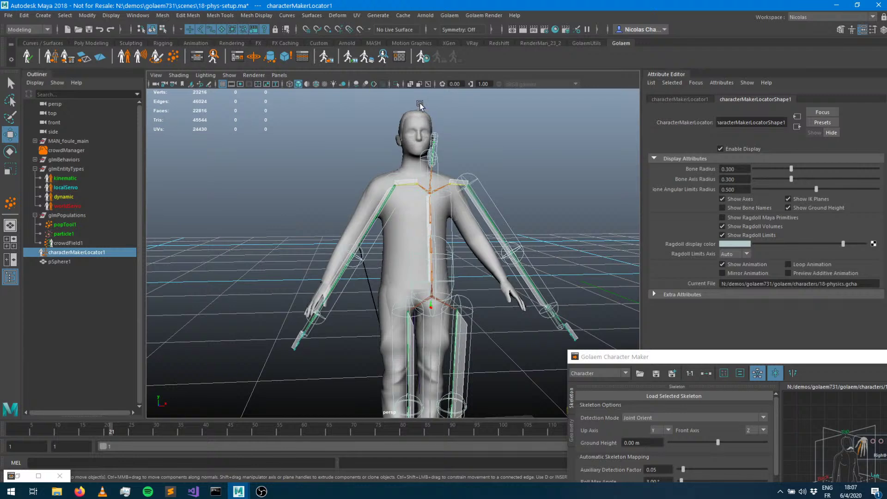
mouse_move(366, 338)
alt+mouse_down()
mouse_move(359, 324)
mouse_move(373, 349)
alt+mouse_up()
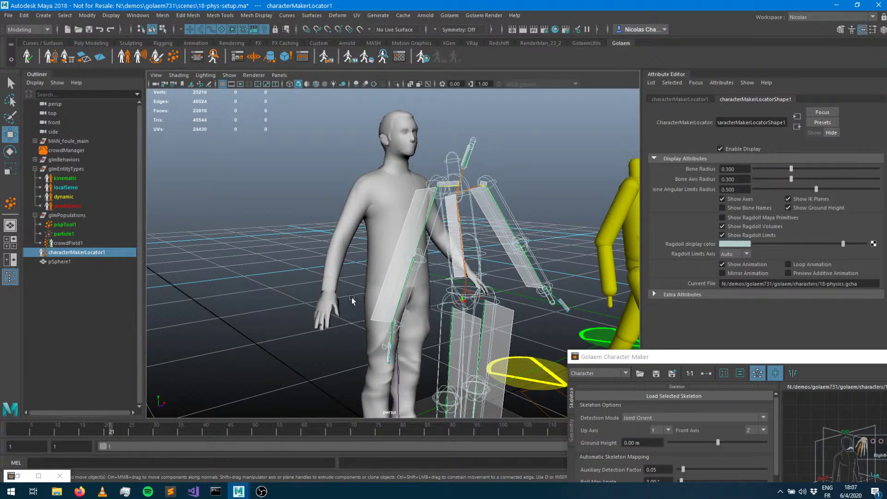
alt+drag(483, 308, 448, 301)
alt+middle_drag(401, 254, 406, 139)
alt+drag(394, 277, 411, 314)
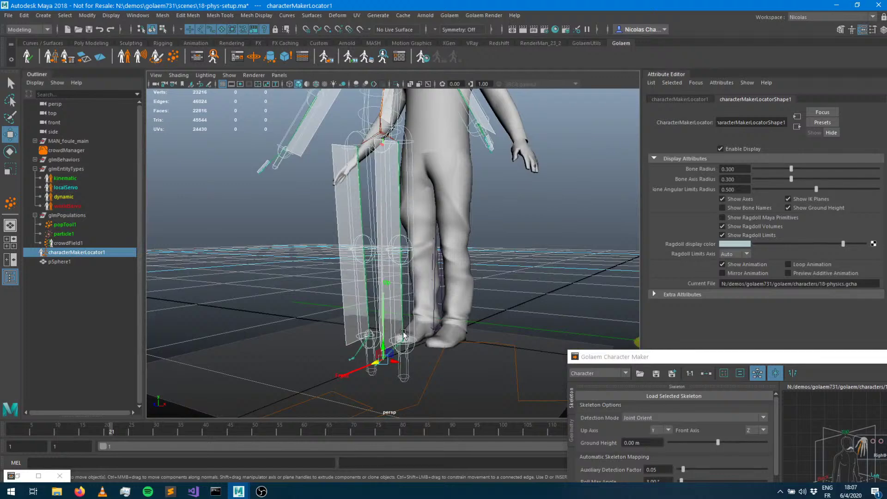
alt+drag(408, 239, 433, 254)
alt+middle_drag(424, 190, 429, 254)
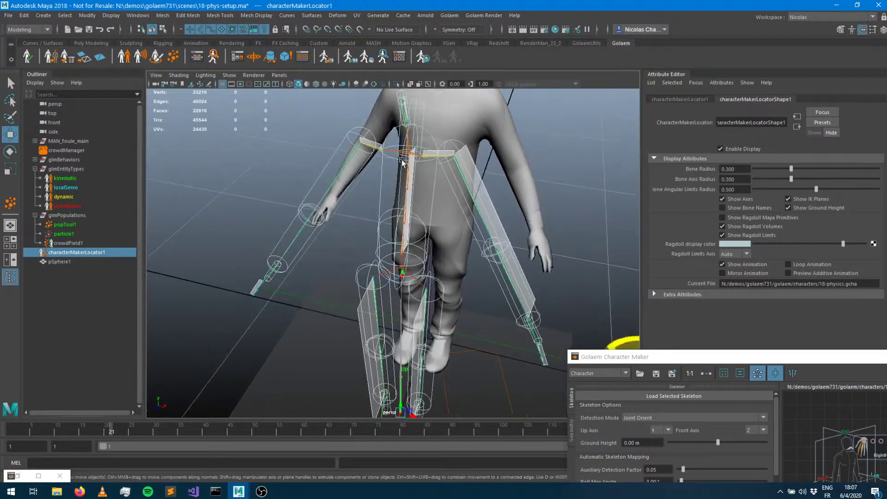
Open the Physics Properties editor, list the unphysicalized bones as well, and hide them again.
drag(671, 359, 657, 97)
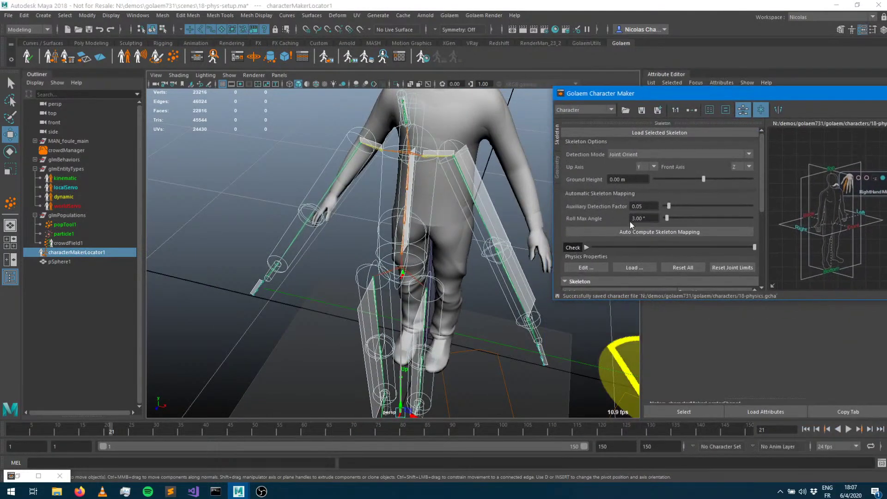
click(586, 267)
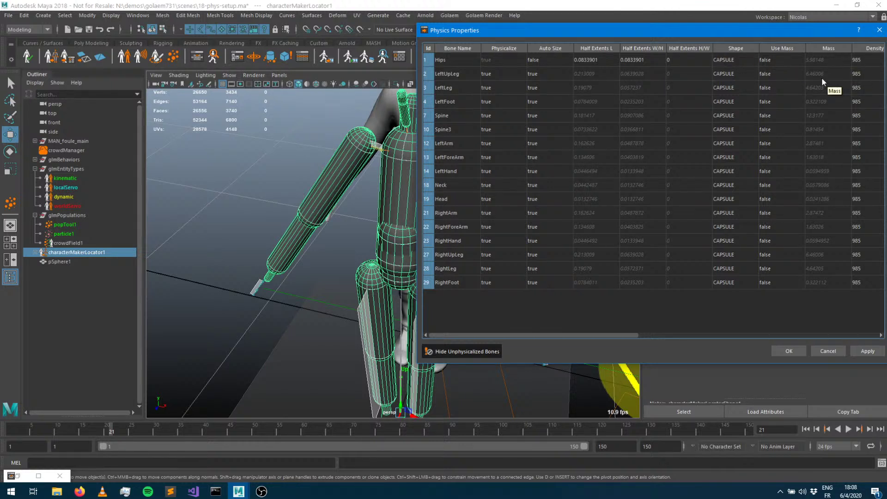
click(459, 354)
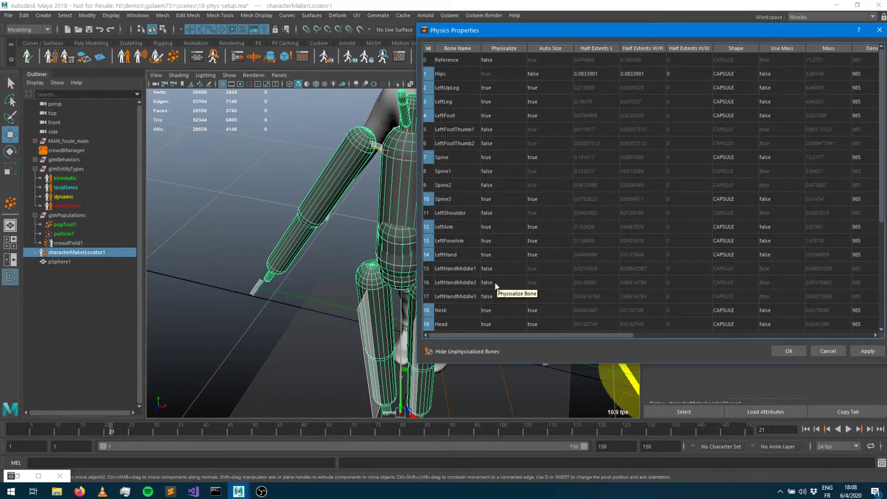
click(476, 352)
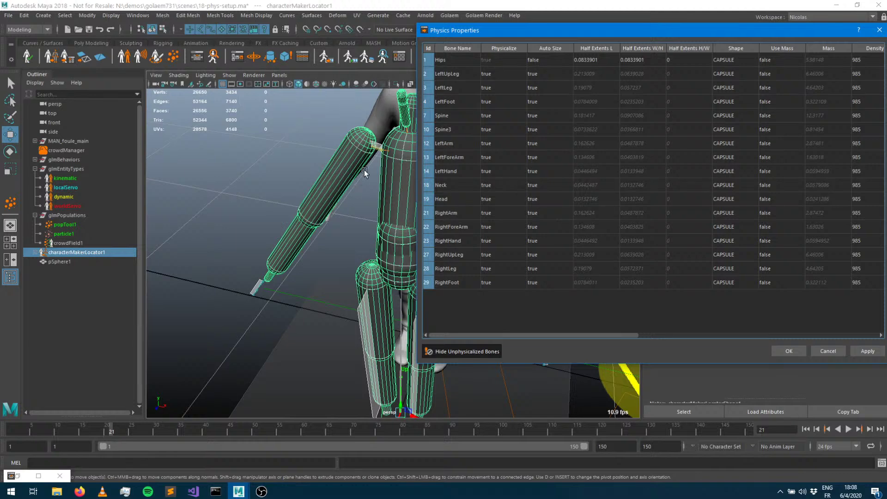
Select the hips' physics shape and the spine on the character to compare them with their Physics Properties rows.
alt+drag(364, 170, 299, 215)
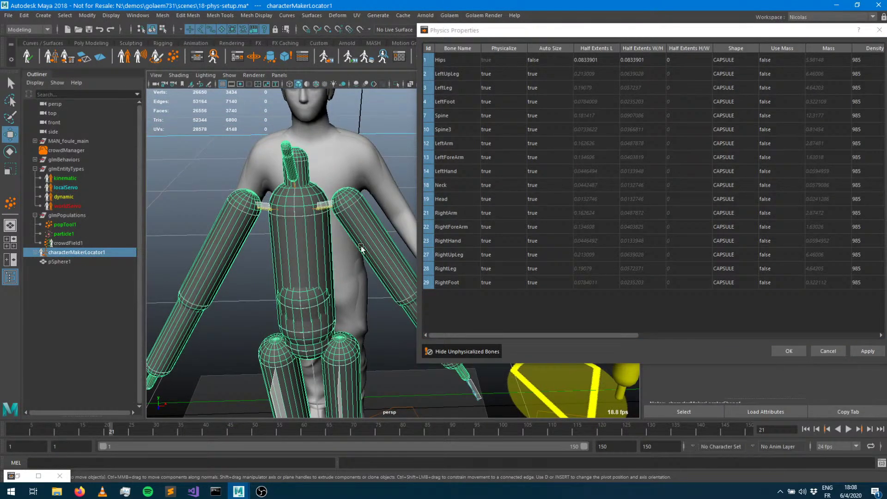
click(313, 310)
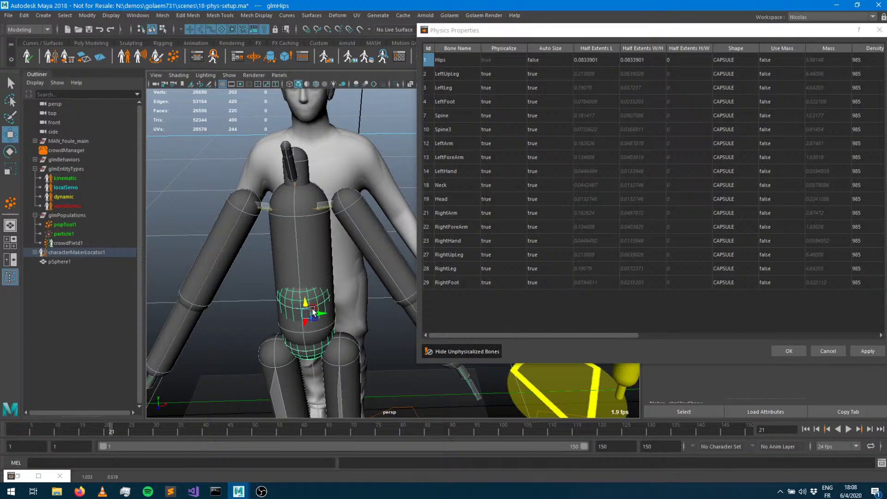
drag(625, 31, 429, 165)
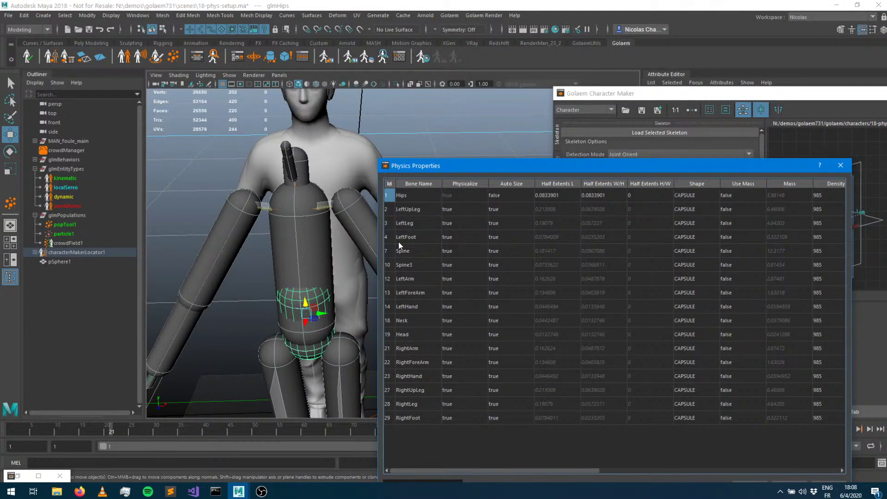
click(329, 259)
click(319, 231)
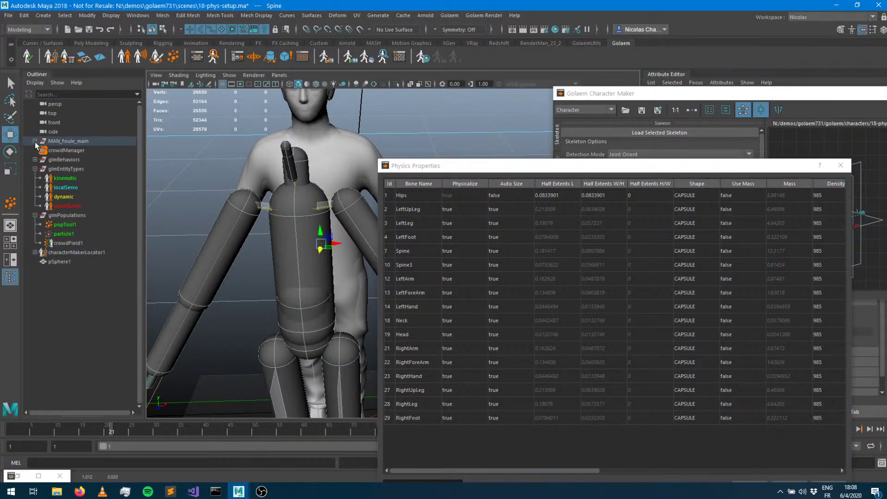
Expand characterMakerLocator1, select its glmLeftForeArm shape, and move the Physics Properties window clear of the character.
click(36, 252)
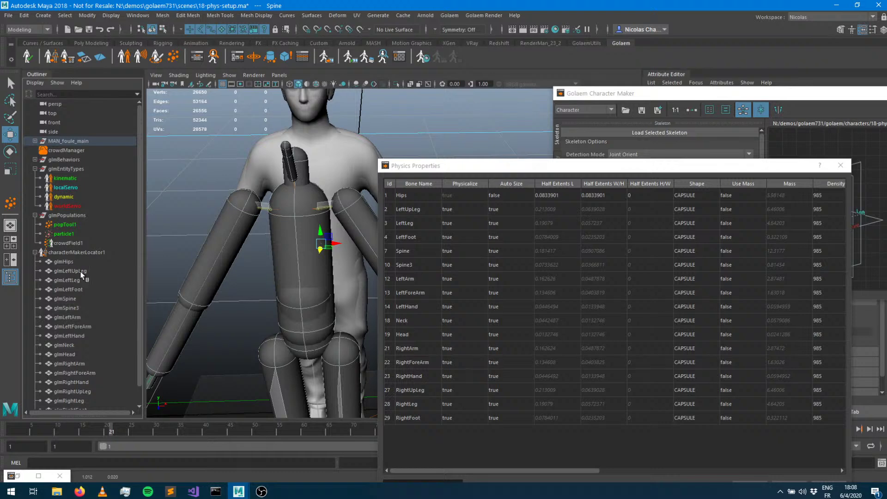
scroll(86, 286, down, 1)
click(79, 309)
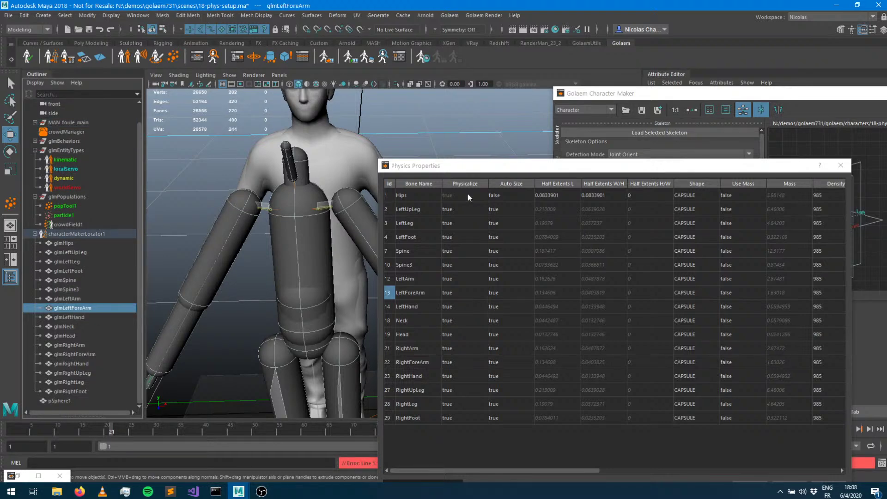
drag(466, 164, 683, 171)
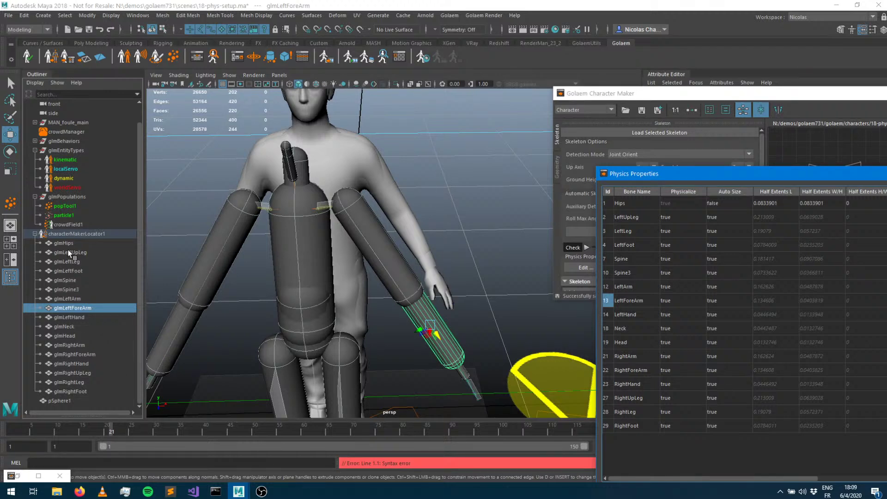
Select the glmSpine, glmSpine3, glmNeck and glmHead physics shapes one after another to see their volumes on the character.
click(36, 237)
scroll(75, 267, up, 2)
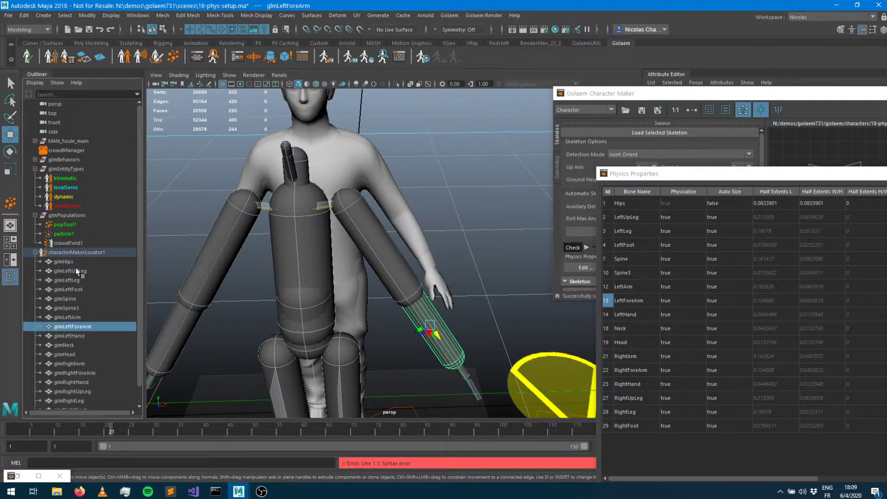
click(65, 299)
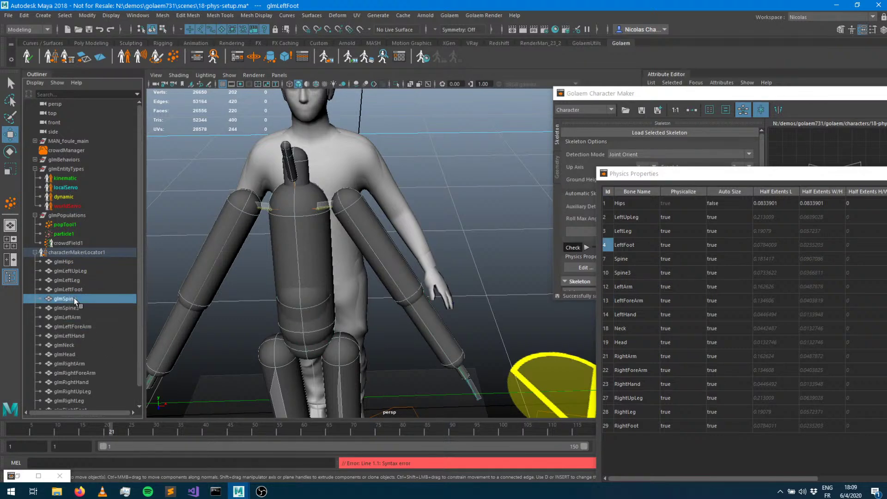
click(73, 309)
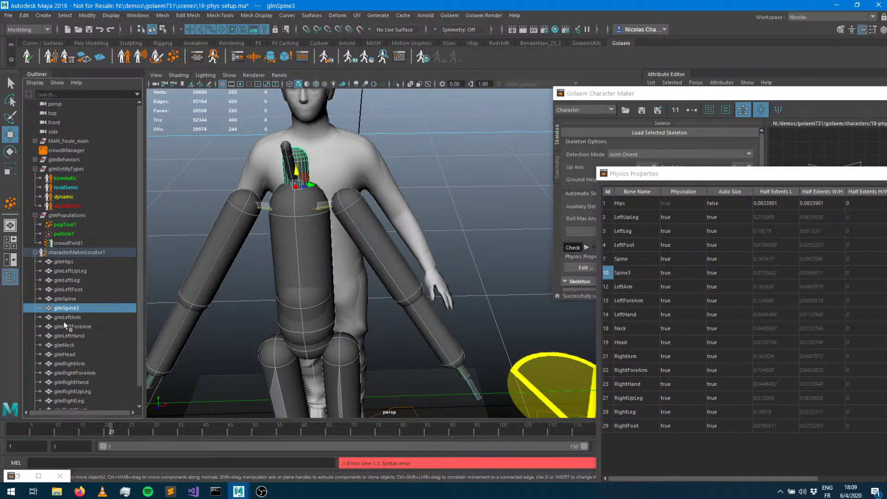
click(66, 345)
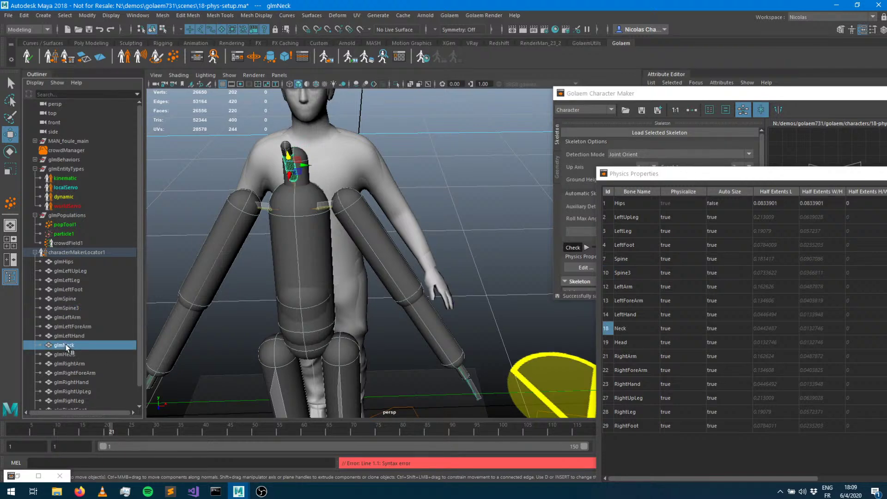
click(69, 355)
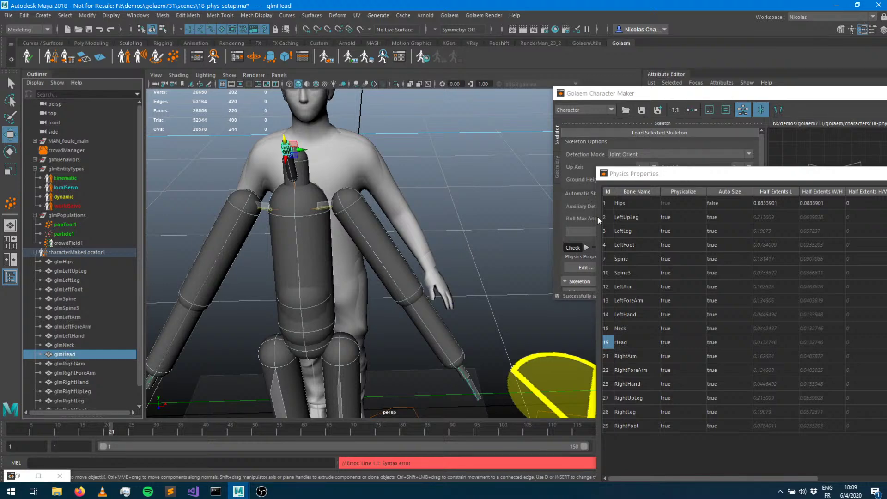
Move the Physics Properties window up to show more columns and set the Neck bone's Physicalize to false.
drag(723, 176, 640, 83)
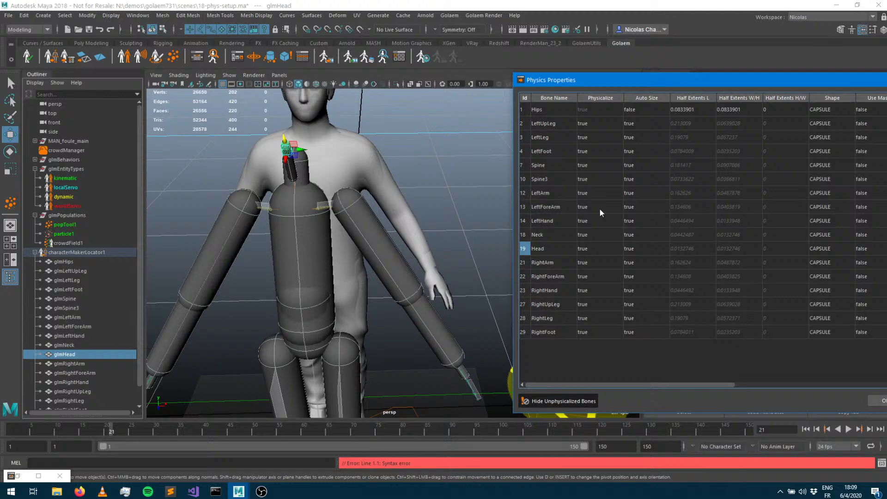
click(595, 235)
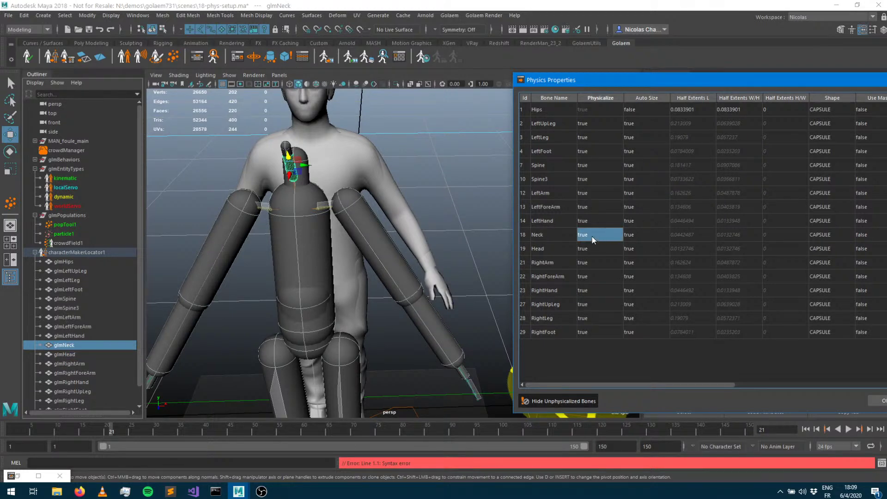
double_click(598, 234)
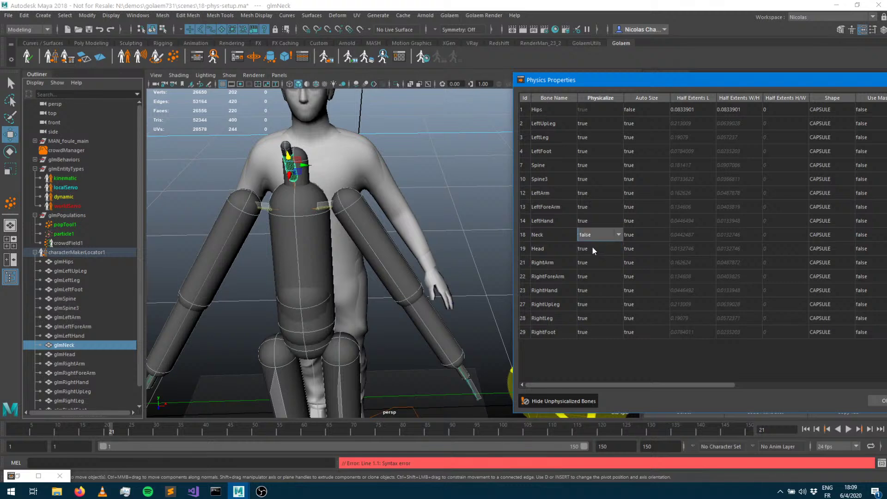
click(591, 245)
click(635, 363)
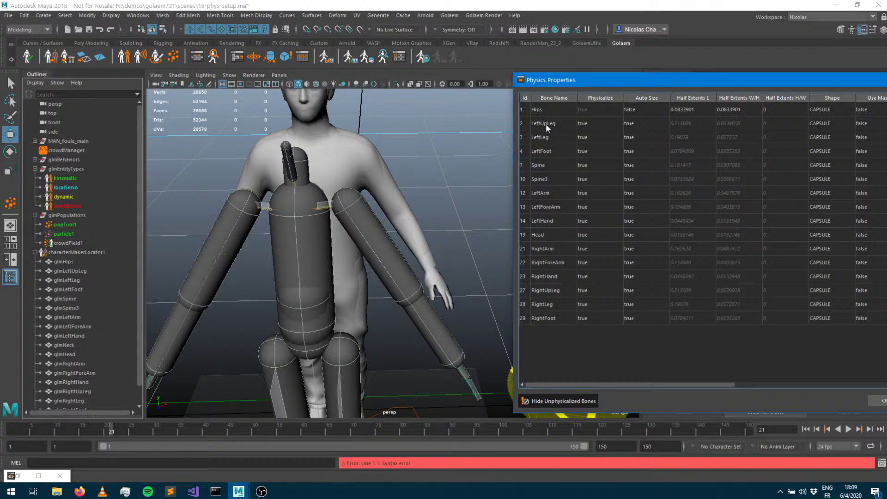
Select the Spine, Hips and Spine3 bones in Physics Properties to compare their volumes on the torso.
click(541, 166)
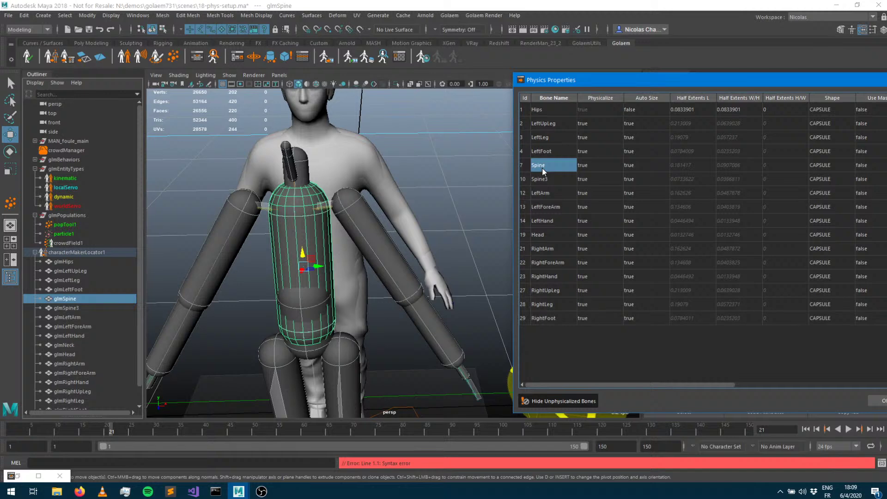
click(552, 114)
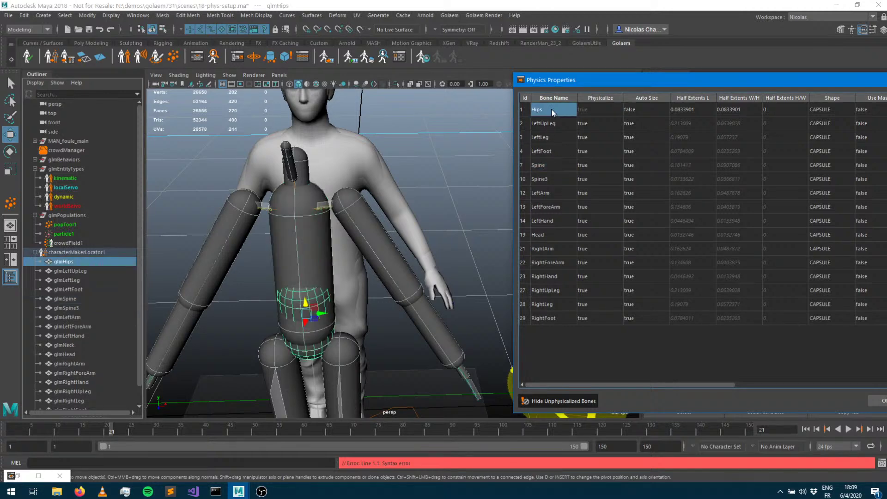
click(549, 170)
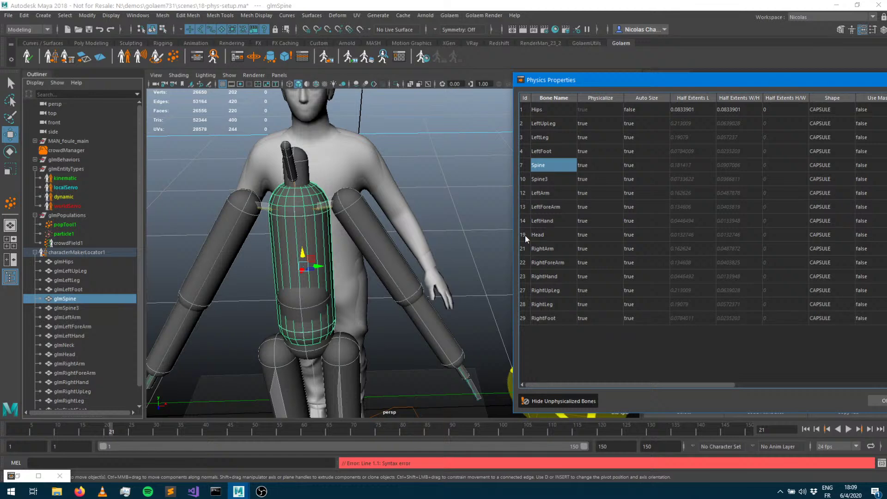
click(542, 179)
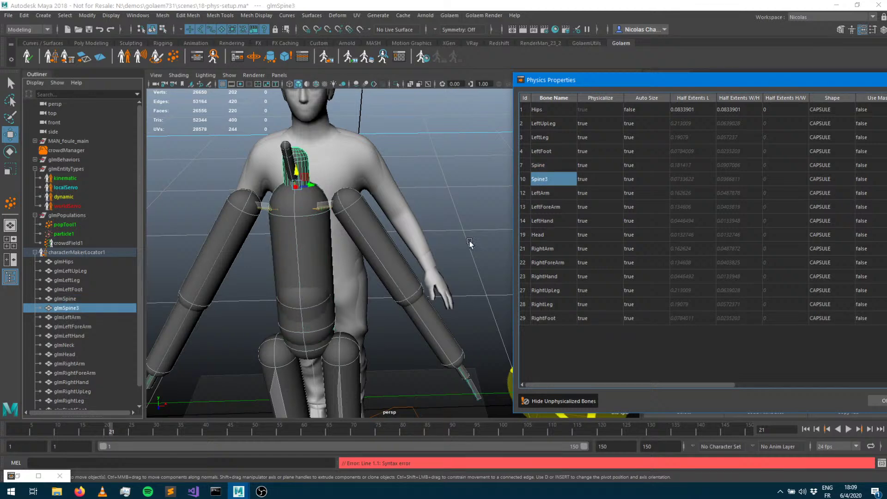
List the unphysicalized bones, set Physicalize to true for Spine1 and Spine2, hide the unphysicalized bones again, and apply the changes.
click(549, 401)
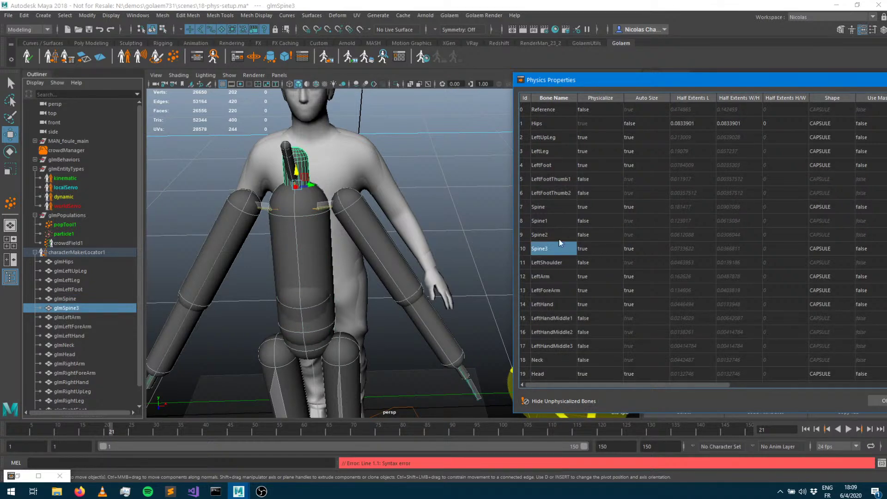
click(600, 223)
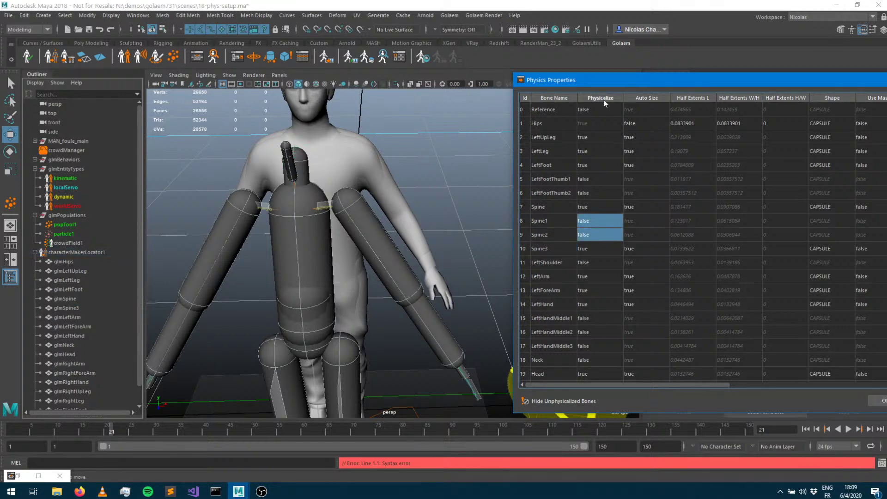
key(F2)
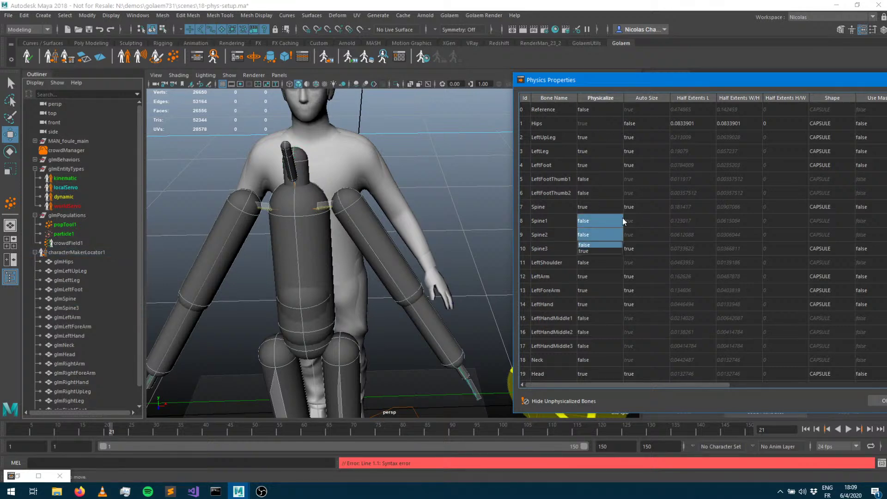
click(583, 251)
key(Return)
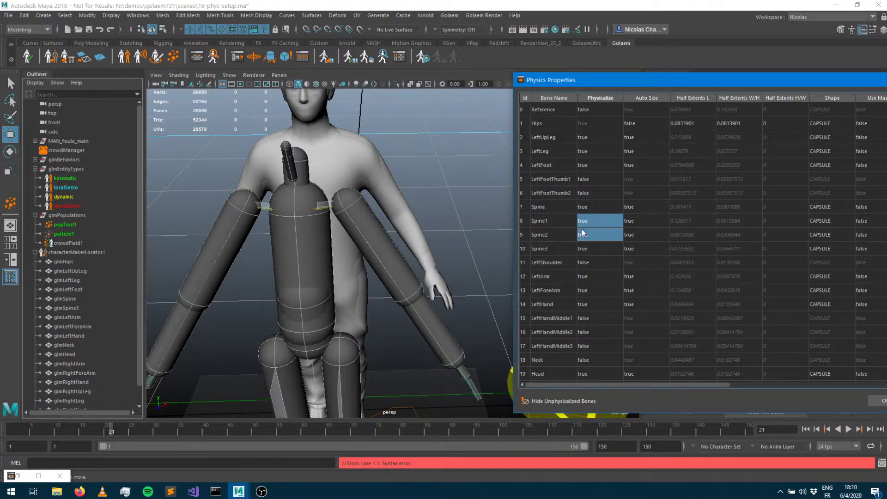
click(563, 402)
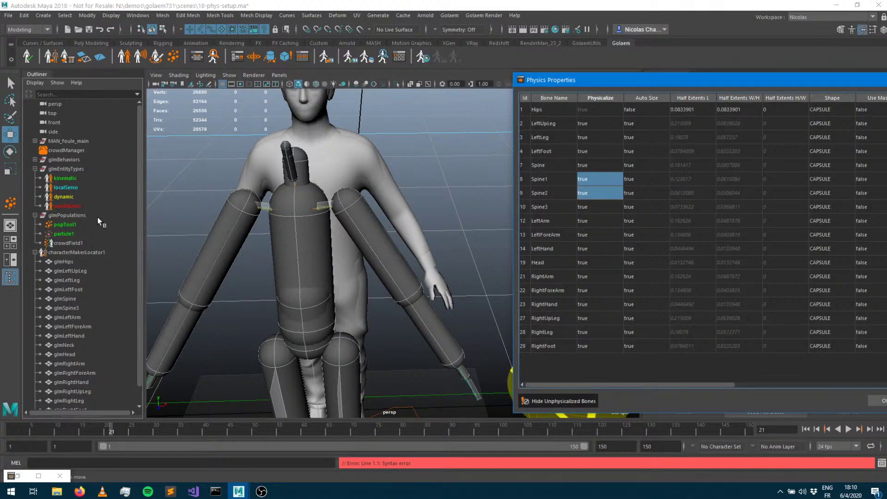
drag(796, 86, 674, 58)
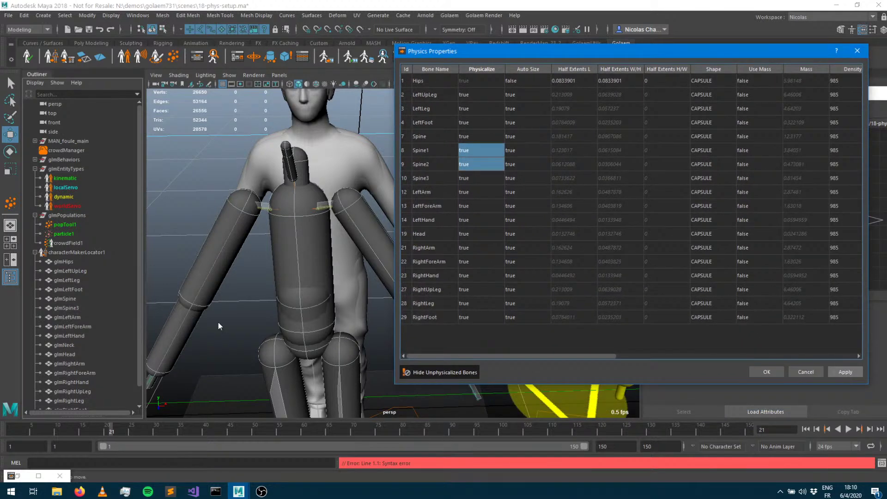
Select the glmSpine1, glmSpine2 and glmSpine3 shapes in turn to examine the subdivided torso volumes.
click(76, 308)
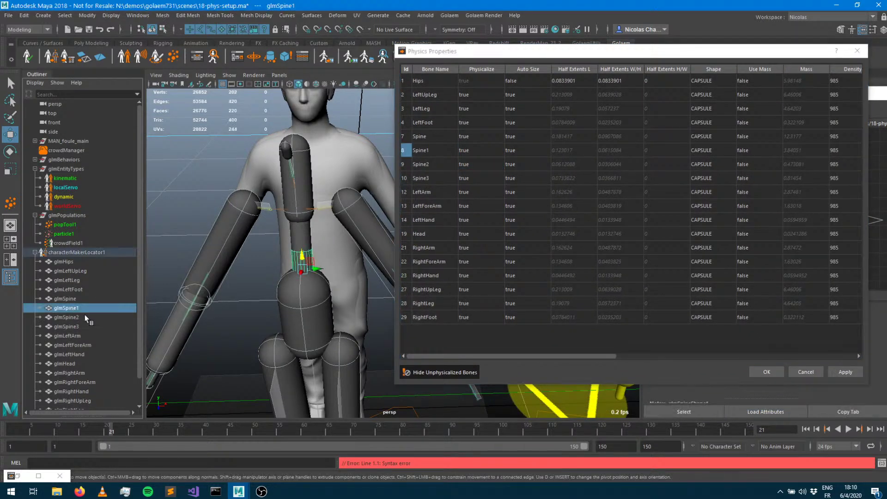
click(71, 316)
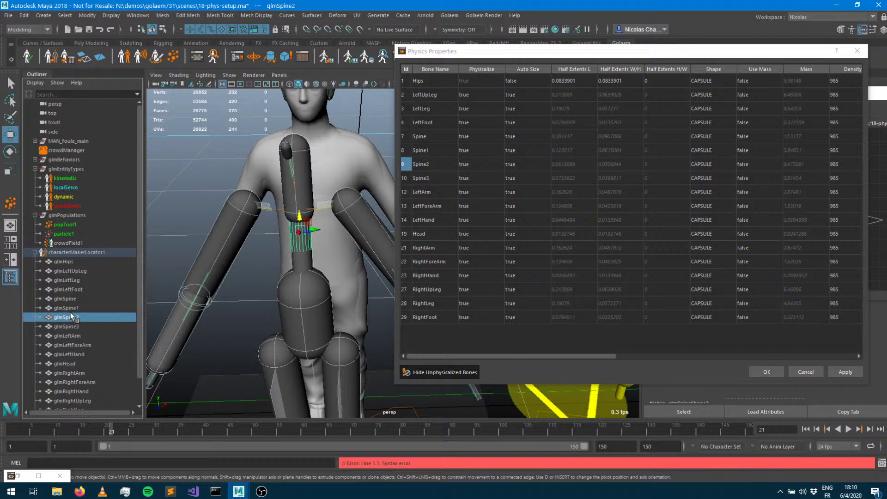
click(73, 308)
click(73, 318)
click(73, 327)
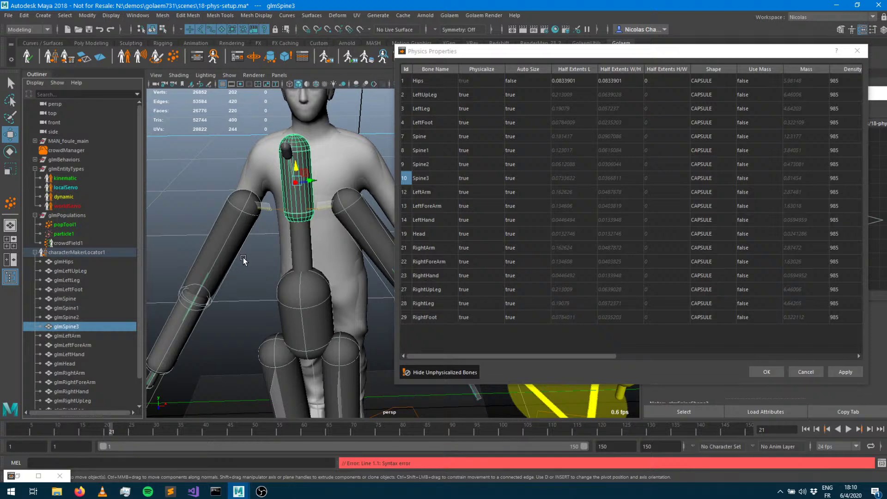
Bring the character's hands and feet into view and set the LeftHand bone's physics shape to BOX.
alt+middle_drag(199, 298, 261, 116)
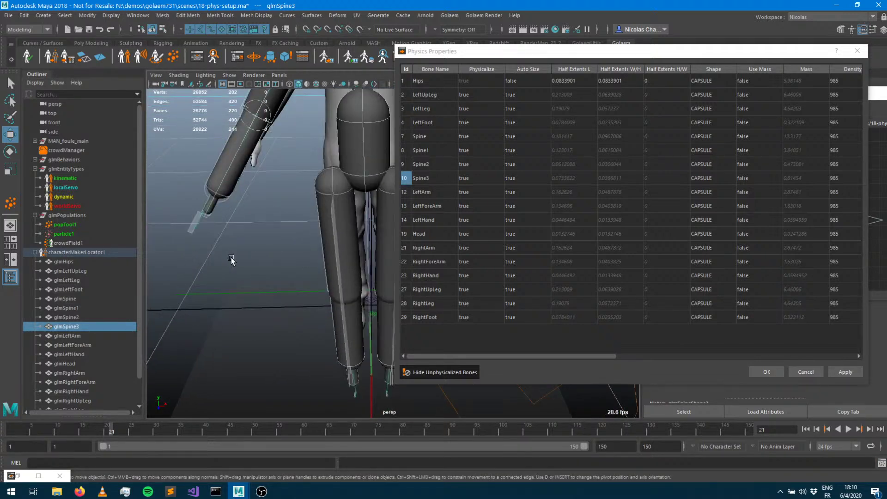
alt+drag(230, 256, 251, 247)
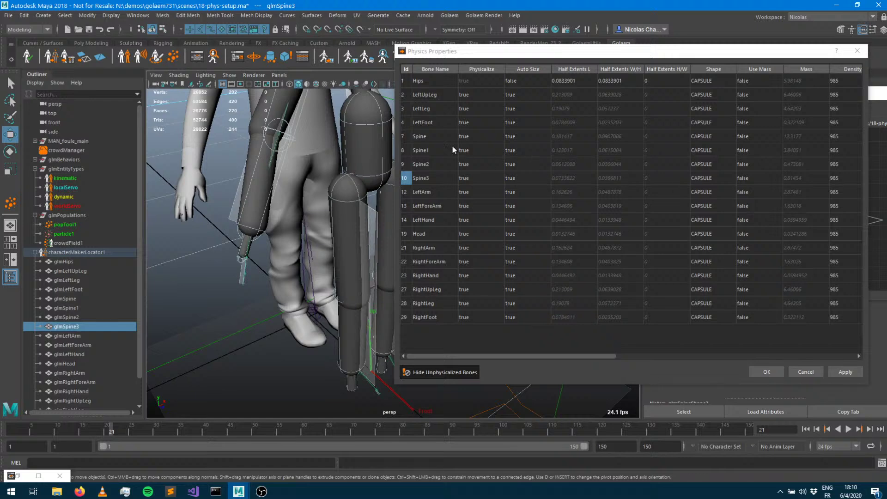
click(437, 219)
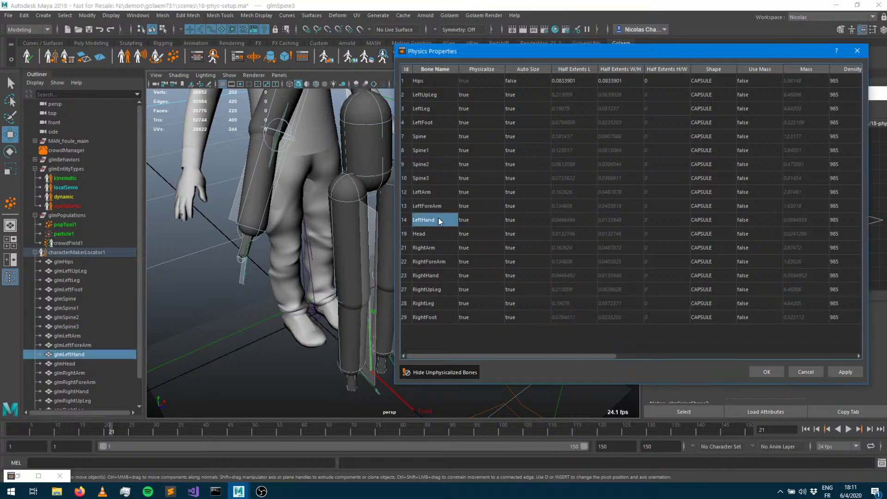
double_click(725, 221)
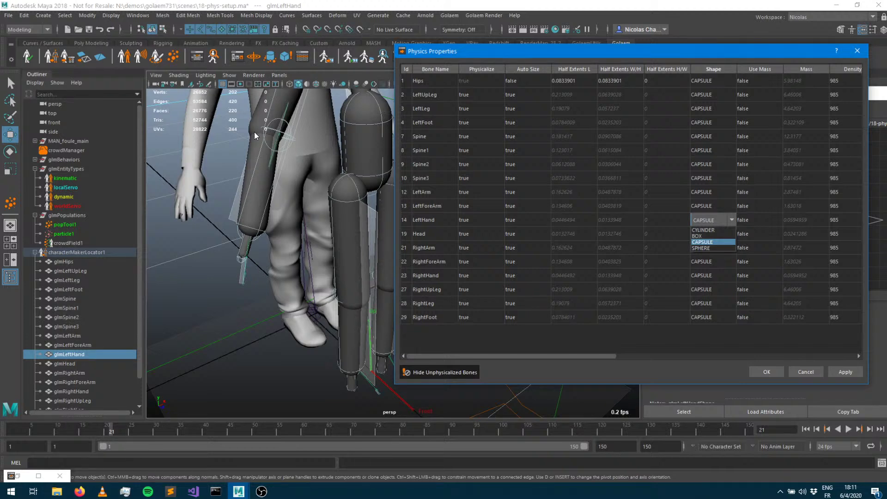
click(705, 236)
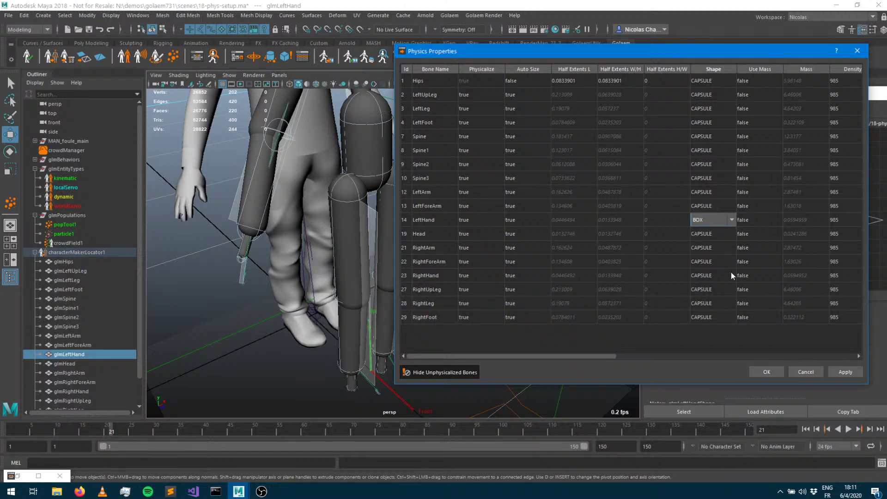
key(Tab)
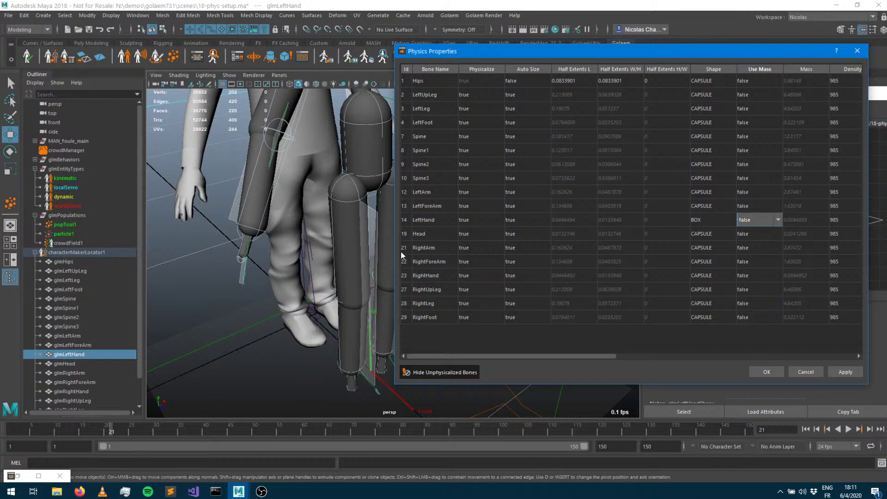
Set the RightHand bone's physics shape to BOX.
click(428, 249)
click(439, 276)
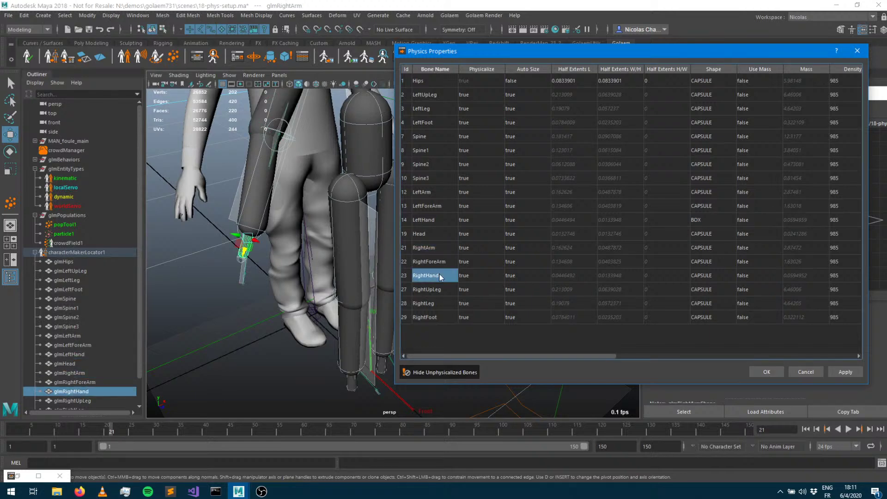
click(708, 275)
click(722, 277)
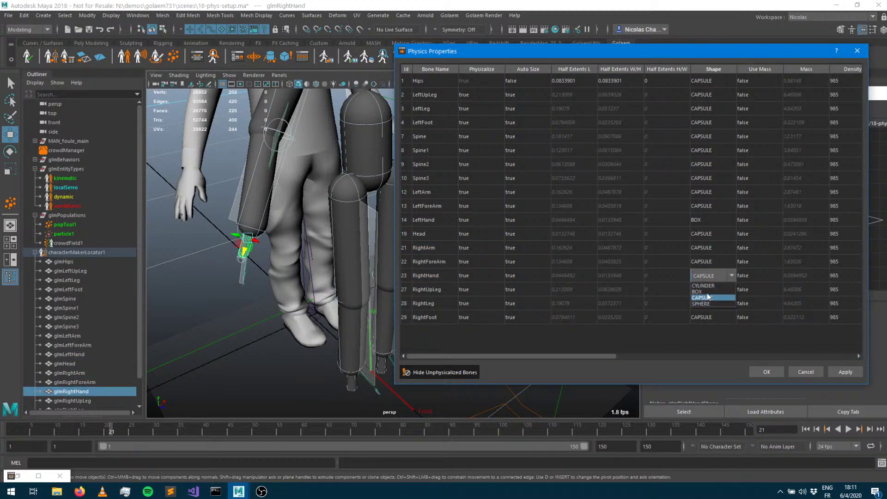
click(705, 292)
click(648, 341)
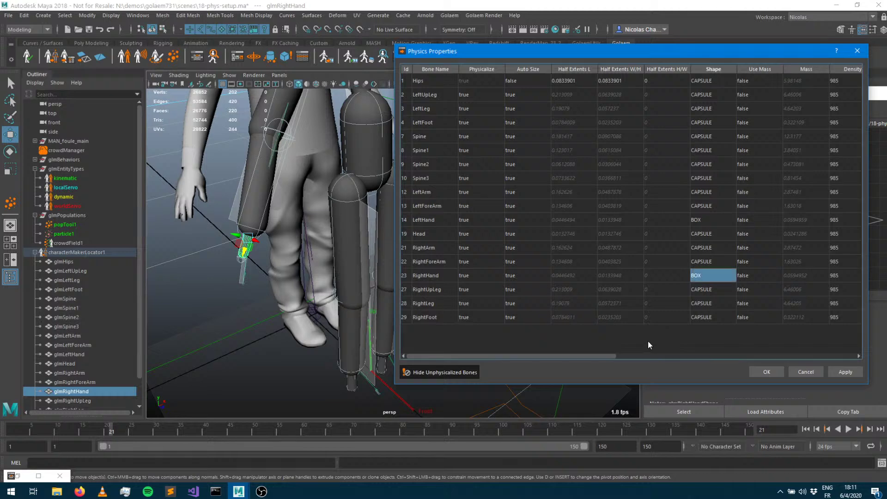
Set the physics shape of the RightFoot and LeftFoot bones to BOX.
click(439, 317)
click(713, 315)
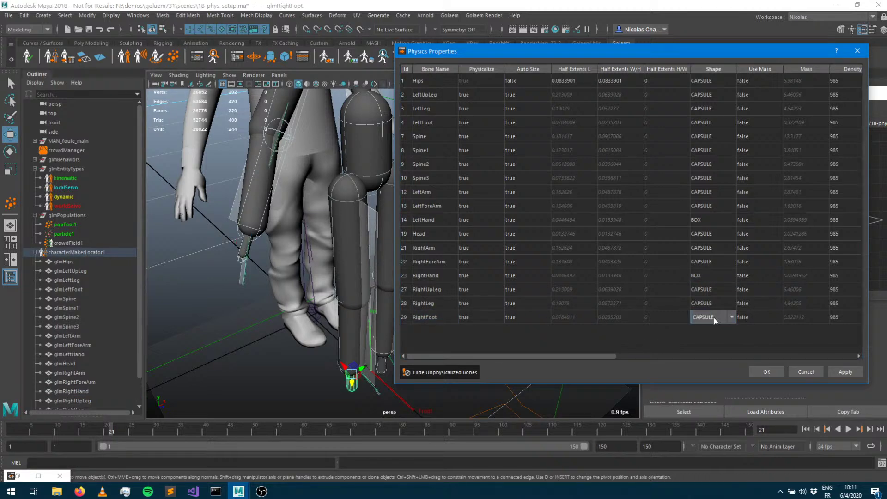
click(685, 339)
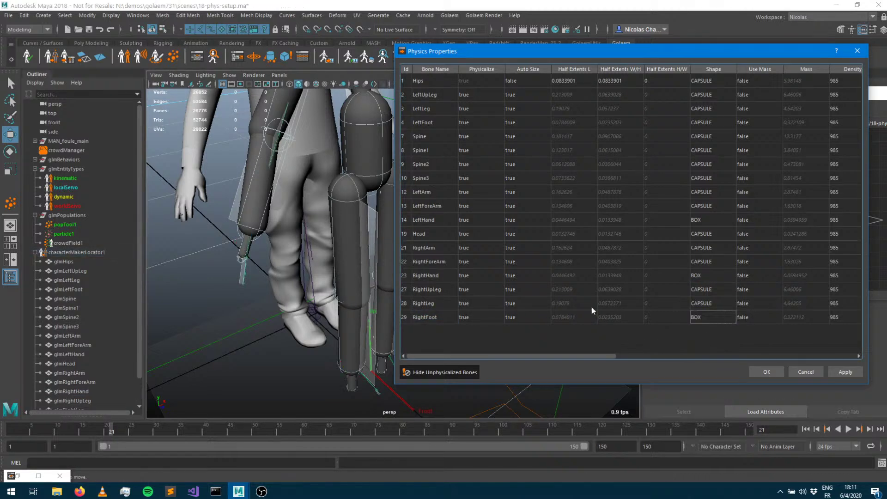
click(701, 121)
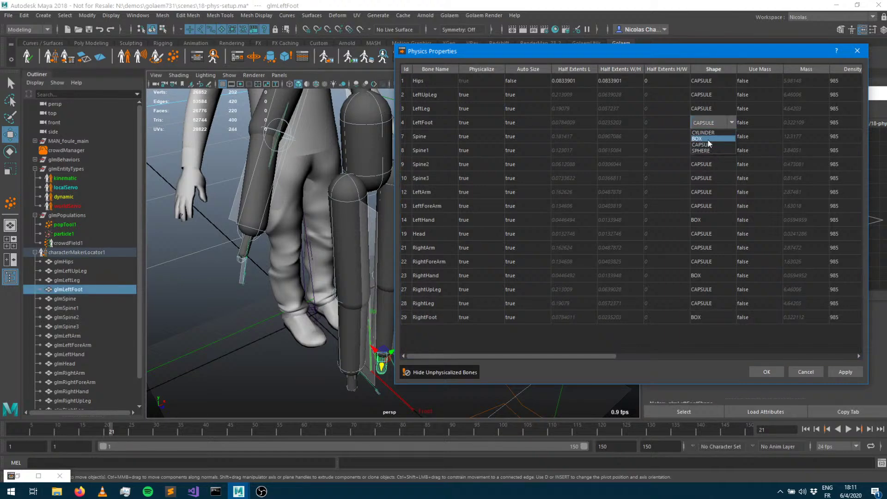
click(674, 331)
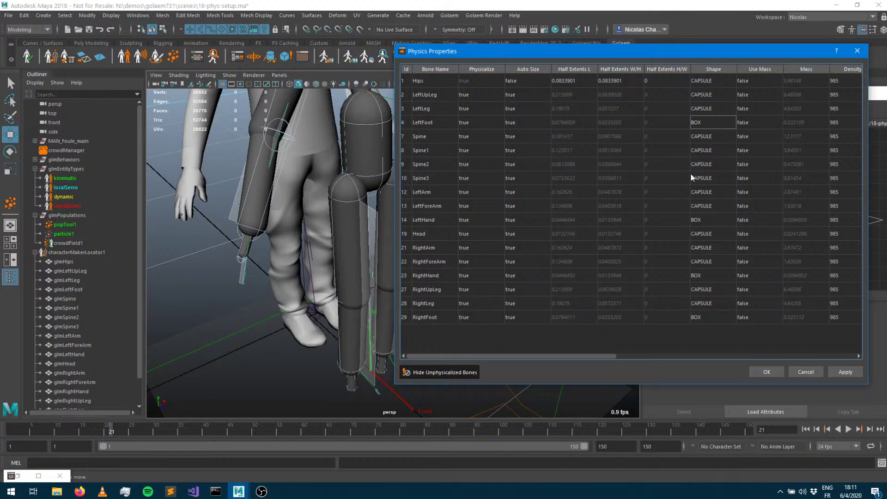
Set the Head bone's physics shape to SPHERE and apply the physics properties.
click(709, 231)
click(710, 234)
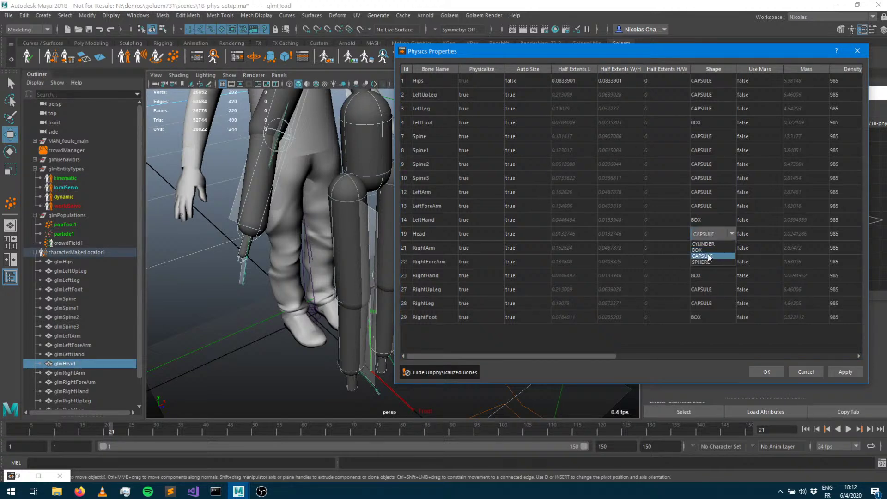
click(708, 262)
alt+right_drag(281, 193, 164, 196)
alt+middle_drag(281, 179, 248, 209)
alt+right_drag(247, 209, 300, 209)
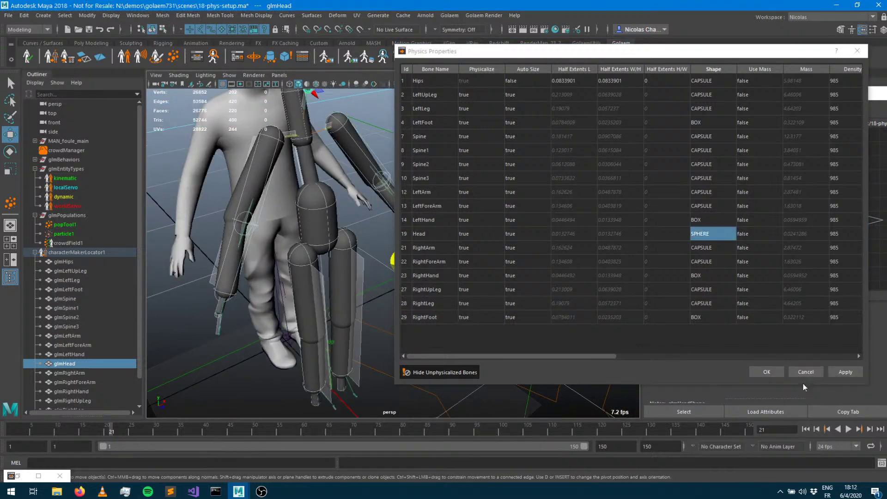
click(838, 370)
Examine the ragdoll from several angles, checking the updated head, hand and foot shapes against the character mesh.
alt+drag(327, 224, 315, 229)
alt+middle_drag(318, 178, 321, 217)
alt+drag(321, 217, 248, 240)
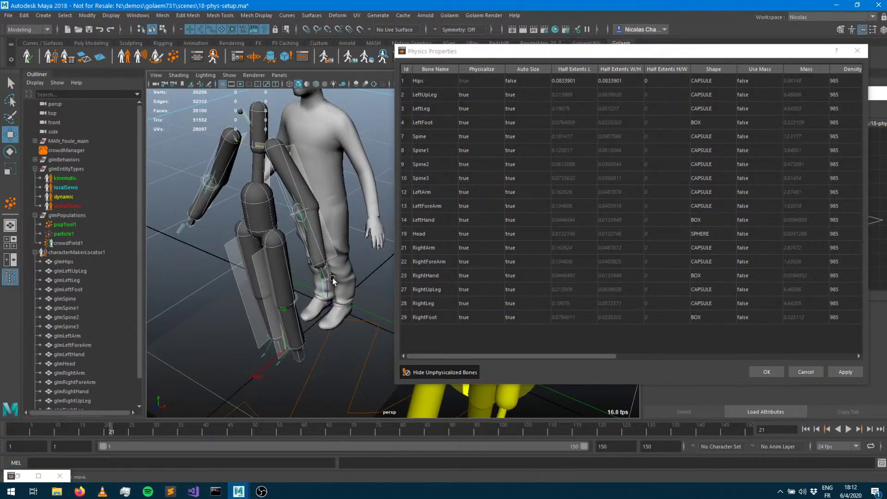
alt+right_drag(258, 281, 508, 264)
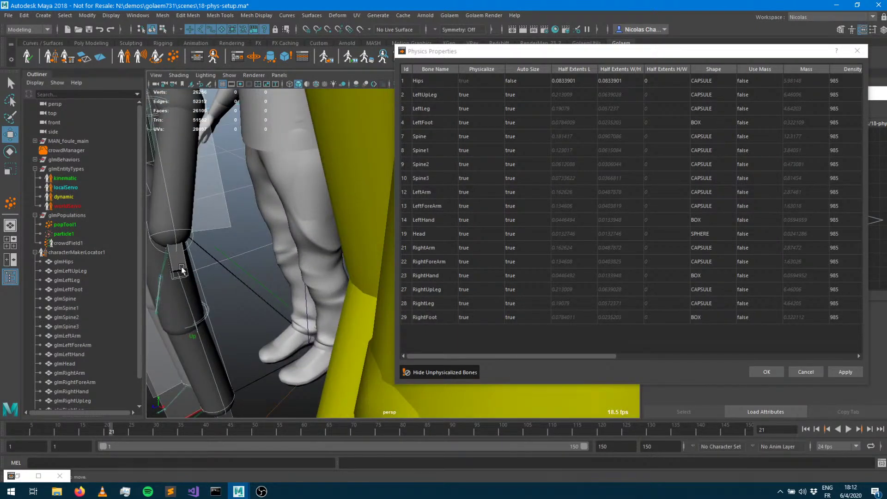
alt+drag(181, 270, 352, 329)
alt+drag(297, 290, 349, 329)
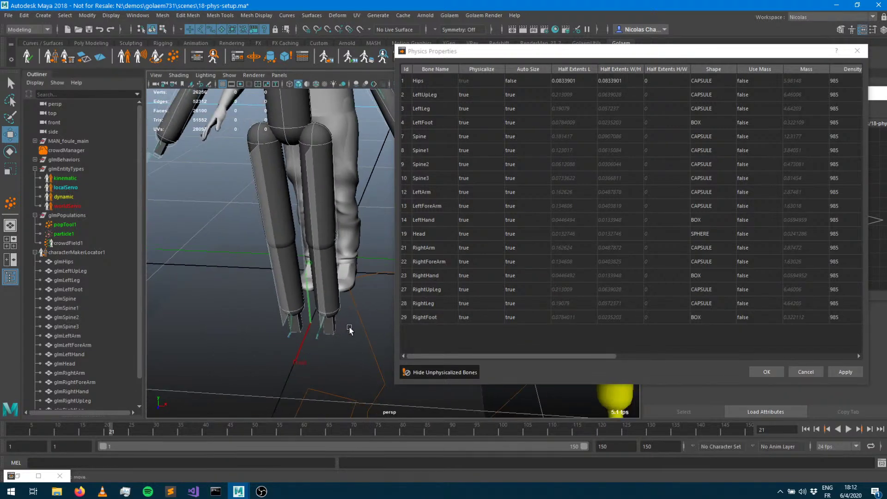
alt+drag(231, 252, 296, 296)
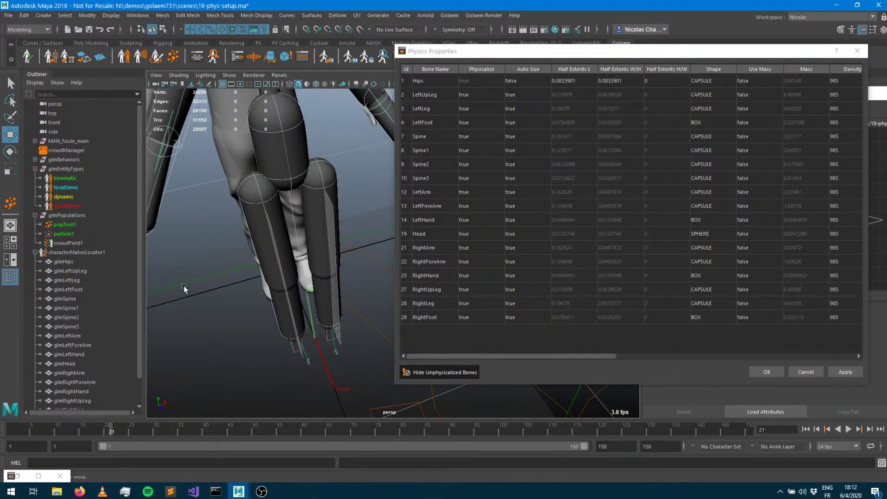
alt+drag(184, 289, 260, 267)
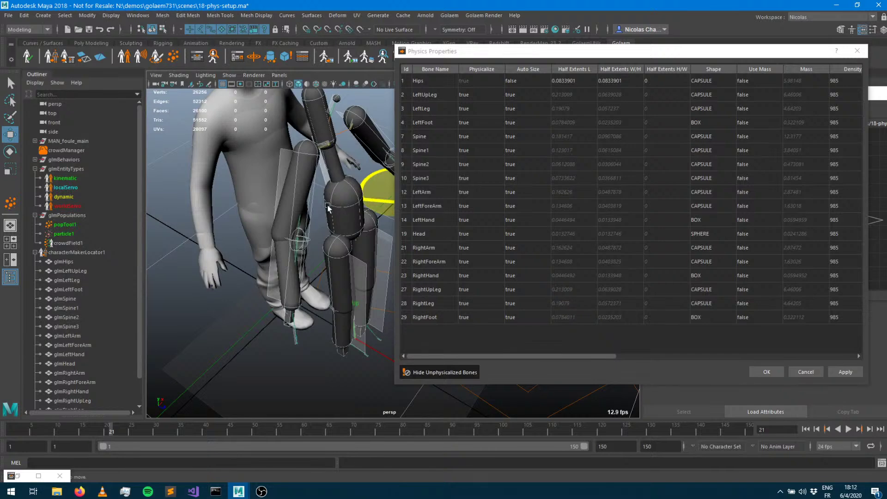
alt+drag(327, 207, 296, 213)
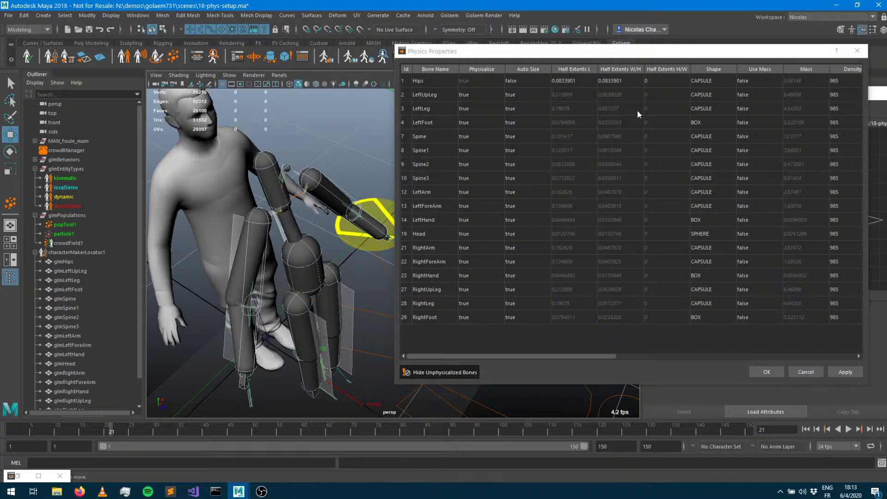
Accept and close the physics properties, bringing the whole ragdoll into view from the front in perspective.
click(766, 372)
alt+drag(418, 281, 342, 275)
alt+middle_drag(340, 187, 428, 196)
mouse_move(375, 247)
alt+mouse_down()
mouse_move(381, 196)
mouse_move(390, 252)
alt+mouse_up()
scroll(394, 248, up, 3)
alt+middle_drag(443, 304, 463, 399)
alt+drag(397, 222, 389, 208)
alt+right_drag(500, 237, 448, 215)
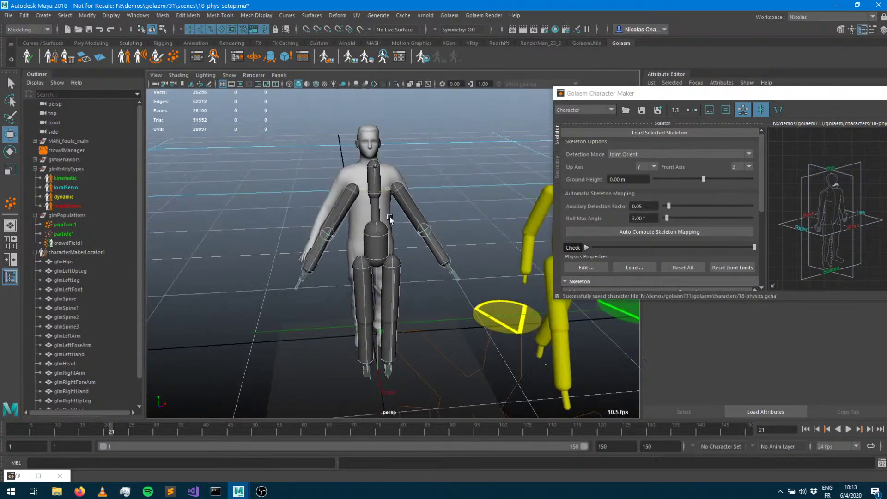
Switch to the orthographic front view and frame the character's body and head.
key(space)
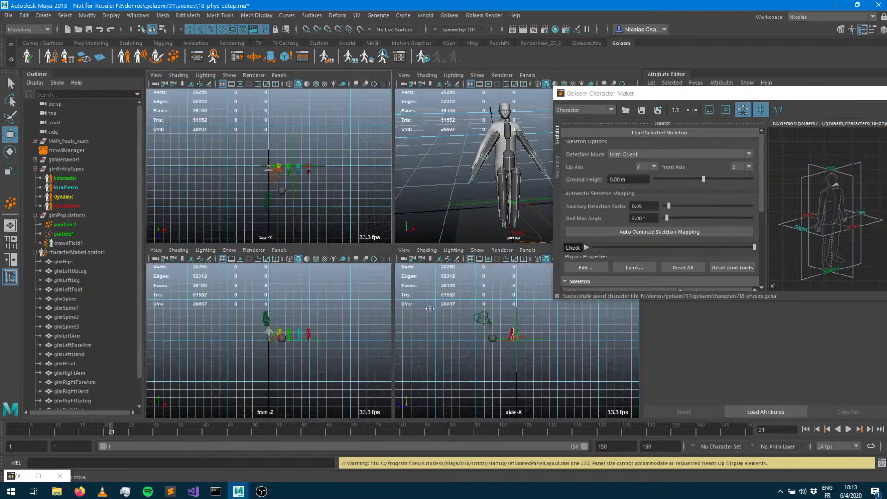
key(space)
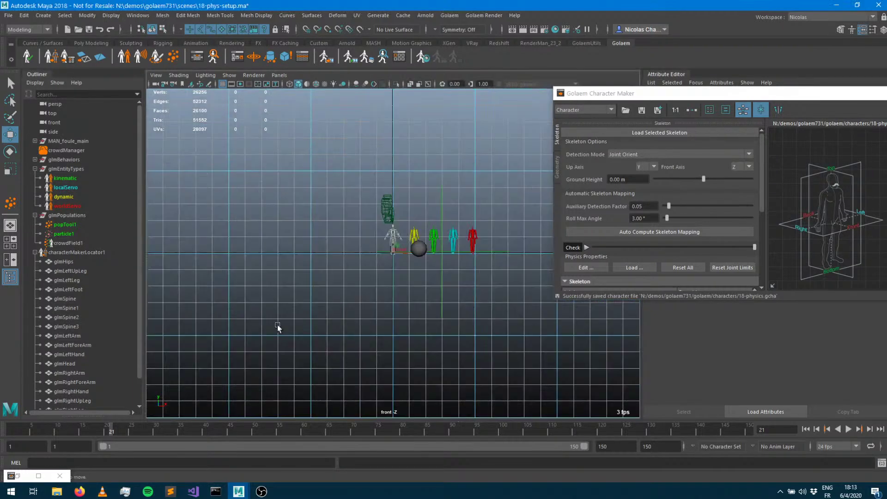
key(f)
alt+right_drag(406, 198, 372, 211)
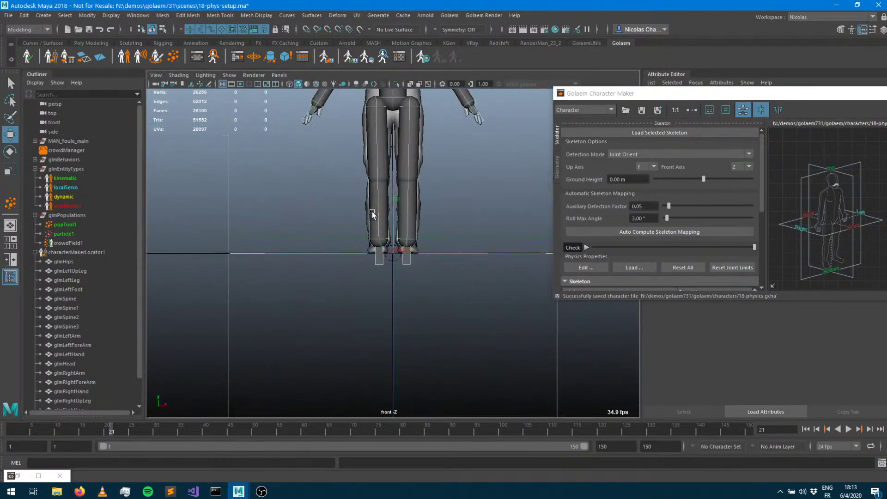
alt+middle_drag(398, 208, 364, 372)
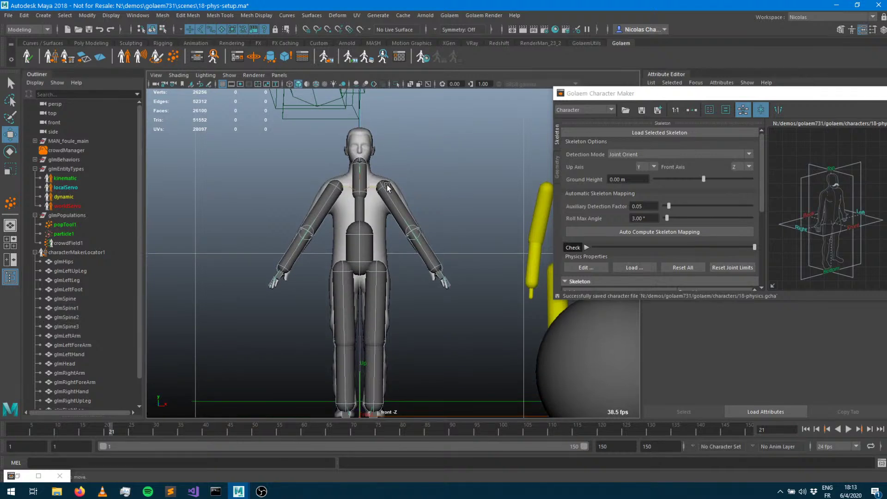
Scale up the glmHead sphere uniformly and move it up over the character's head.
scroll(106, 353, down, 1)
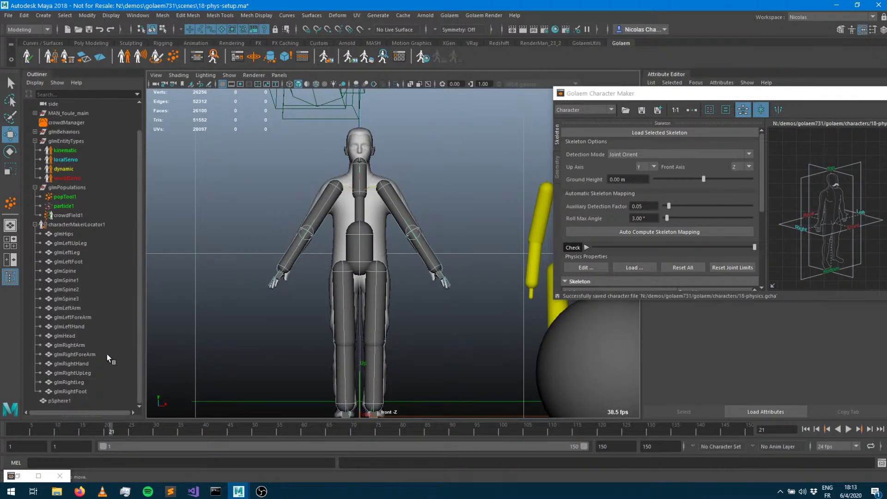
click(67, 336)
key(r)
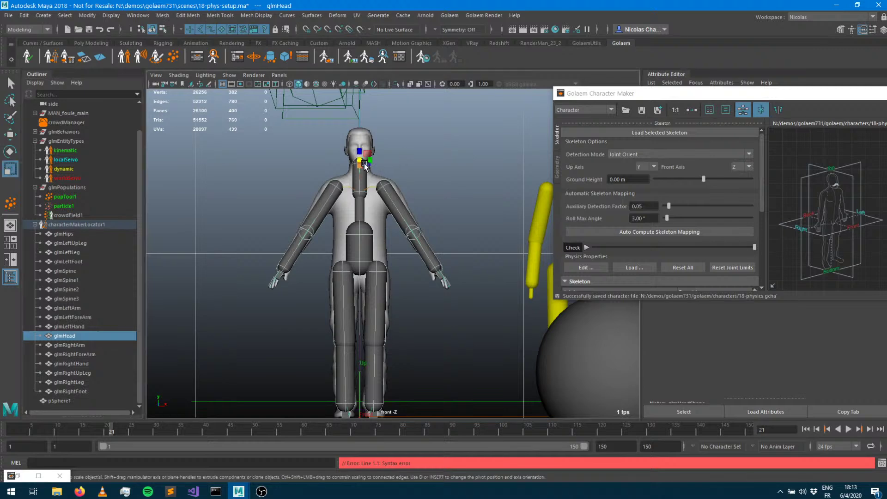
drag(359, 161, 392, 163)
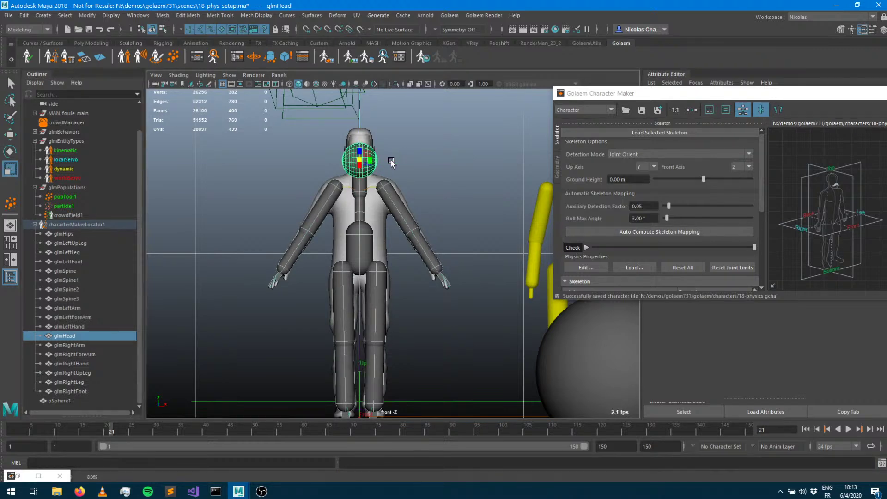
key(w)
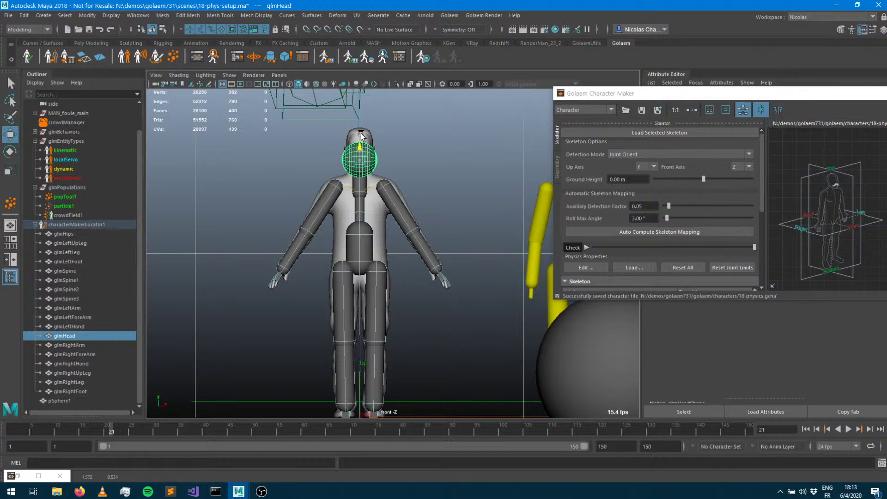
drag(361, 135, 361, 121)
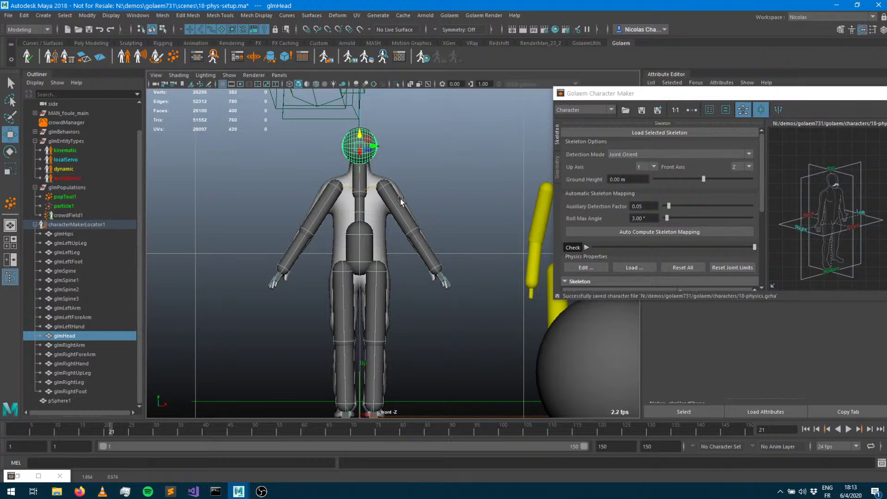
alt+middle_drag(396, 199, 396, 227)
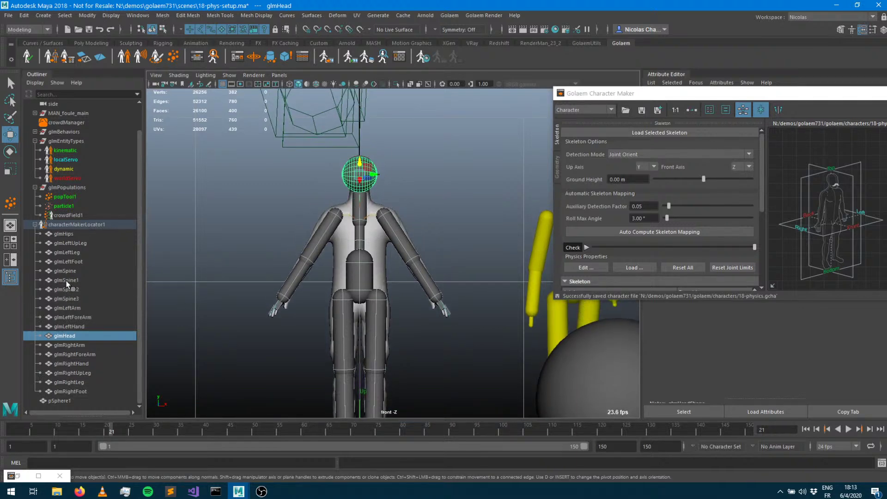
Rotate the glmHips capsule a quarter turn so it lies horizontally across the pelvis.
click(67, 281)
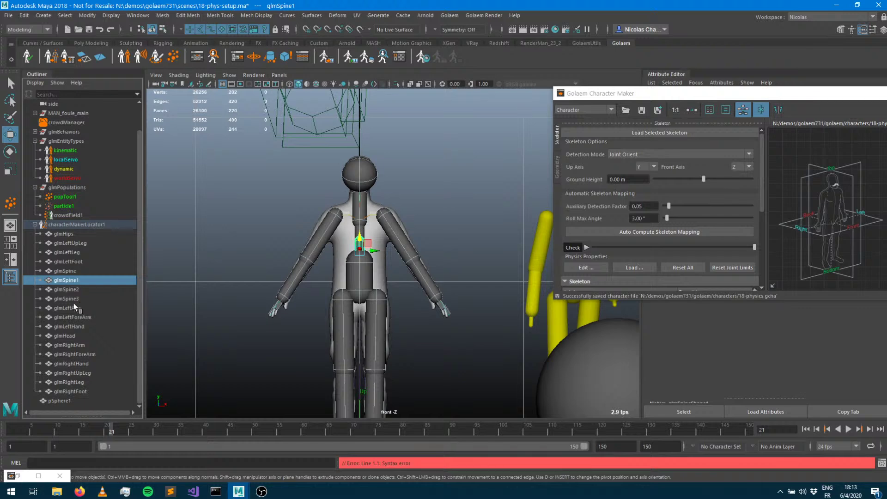
click(65, 234)
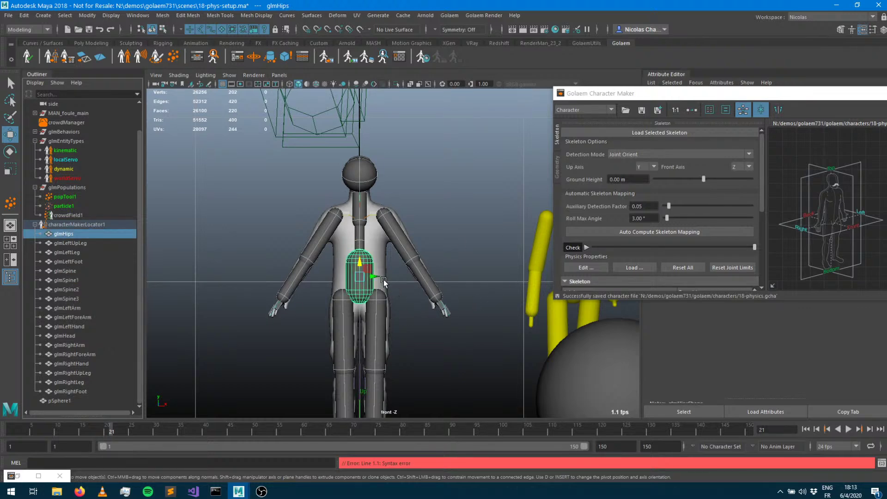
key(r)
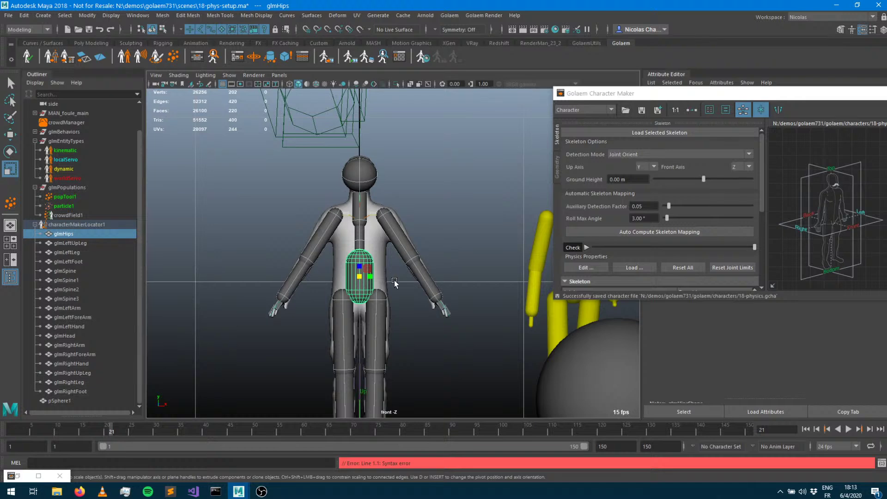
key(e)
drag(371, 271, 380, 298)
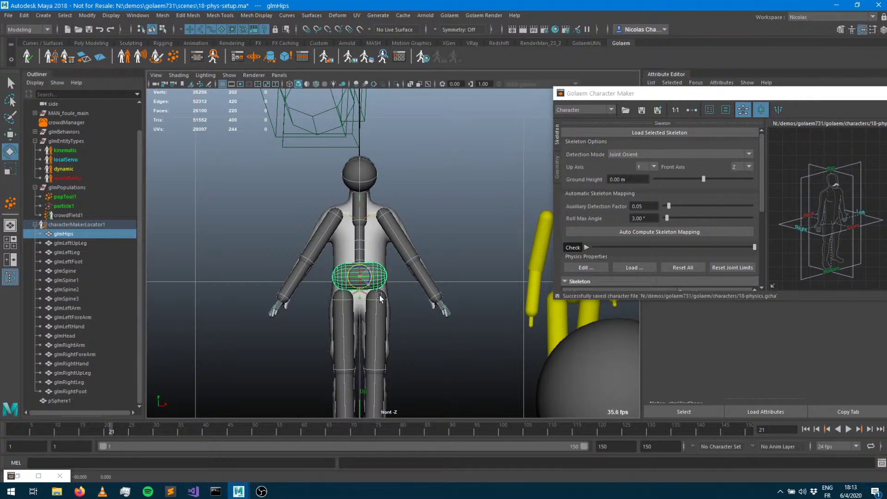
Set the X rotation of glmHips to -180 in its transform attributes.
drag(739, 96, 742, 279)
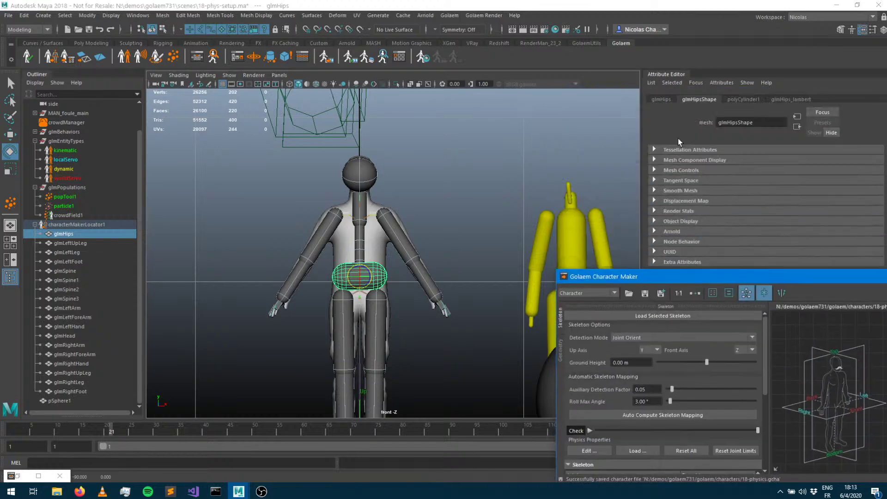
click(661, 99)
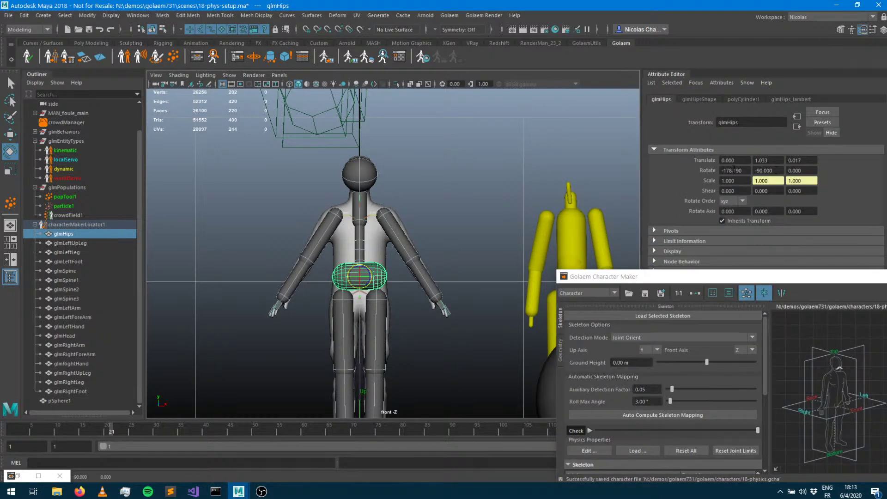
text(-180)
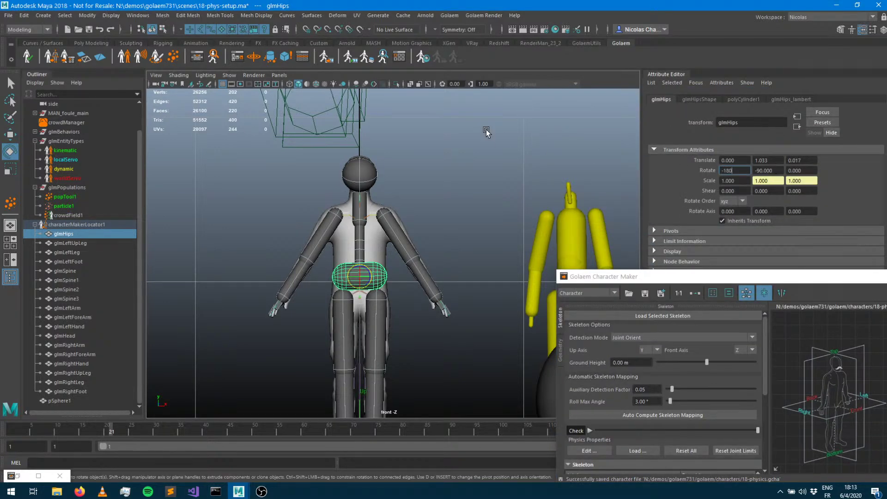
key(Return)
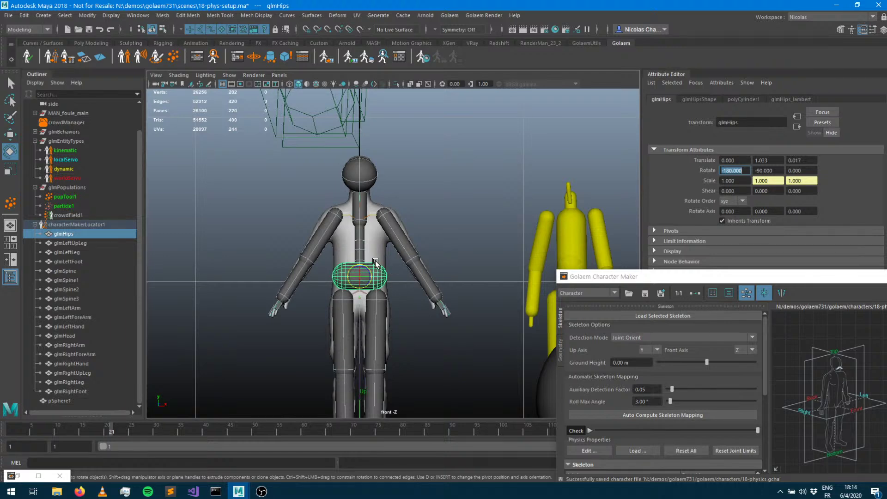
Scale the glmHips capsule uniformly to about 1.138 to cover the pelvis.
key(r)
click(371, 278)
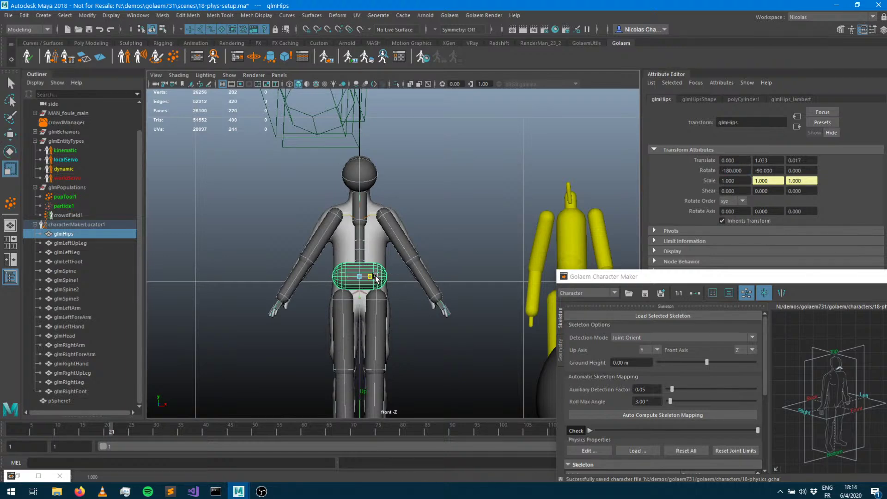
drag(360, 277, 368, 277)
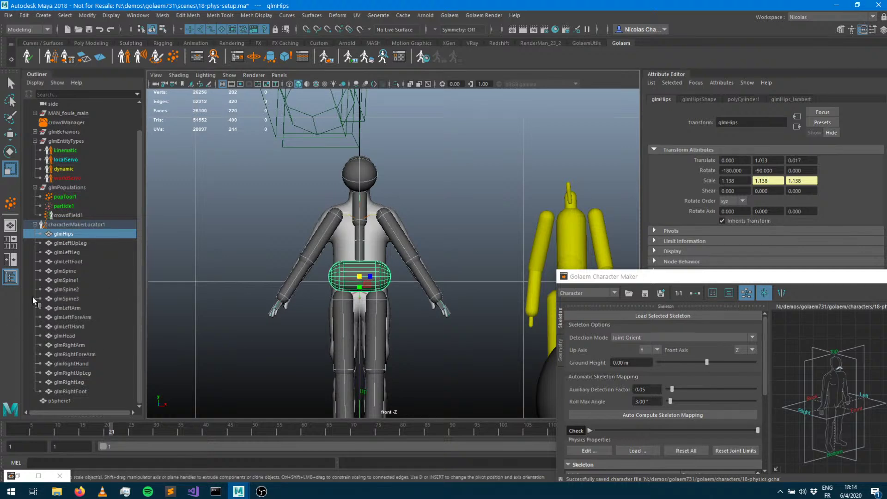
Rotate the glmSpine1 capsule to lie horizontally across the torso and scale it uniformly to about 1.848.
click(66, 280)
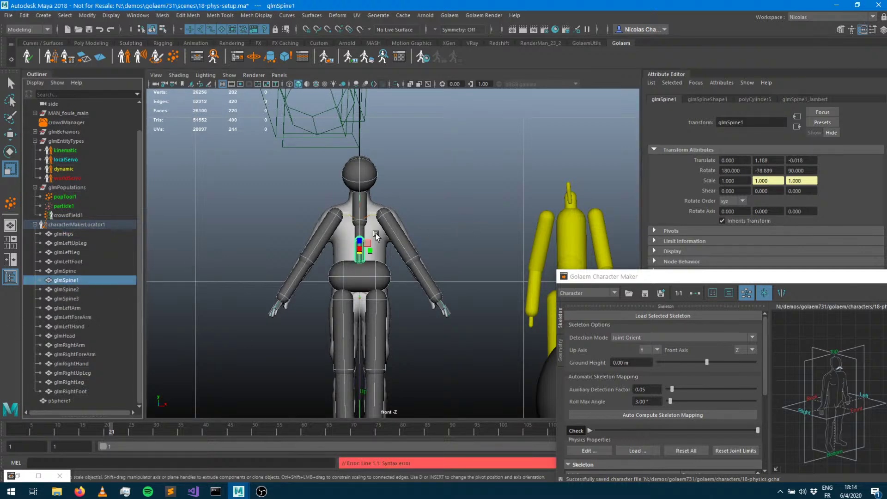
key(e)
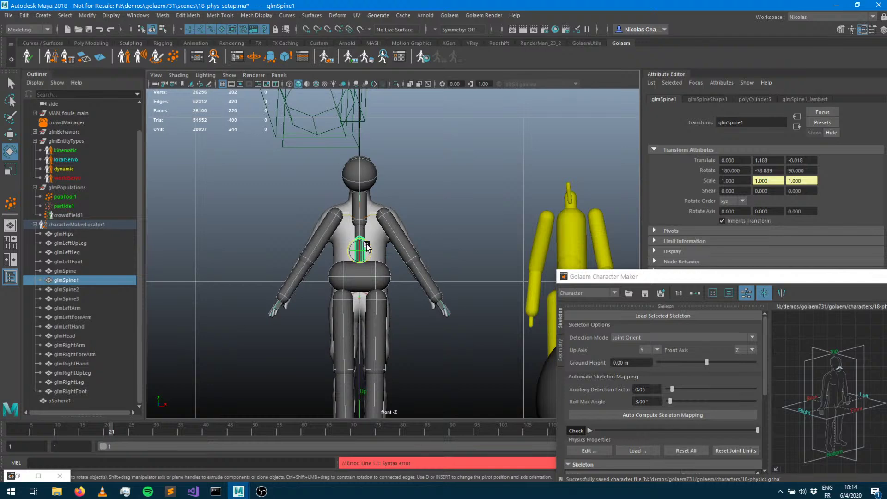
drag(377, 249, 380, 279)
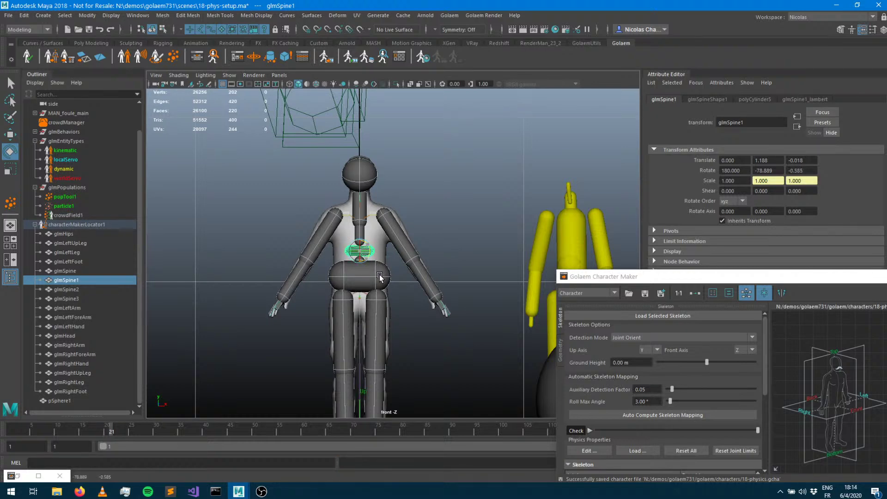
key(r)
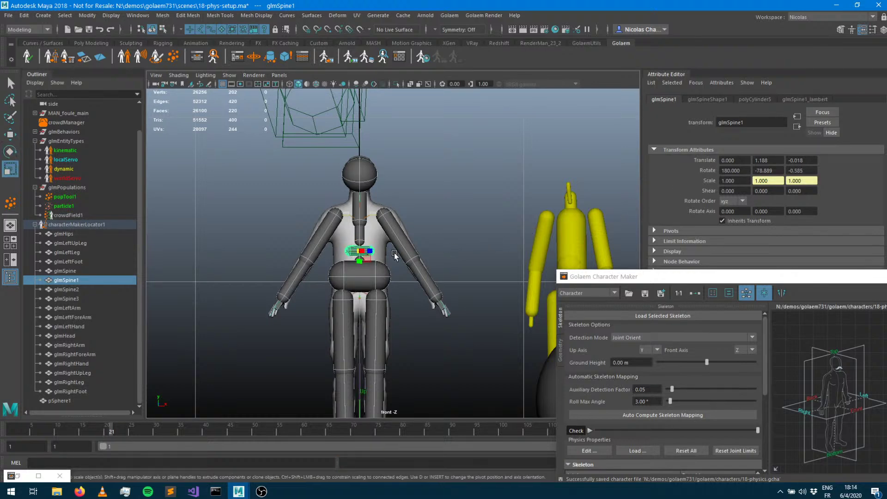
drag(364, 252, 377, 249)
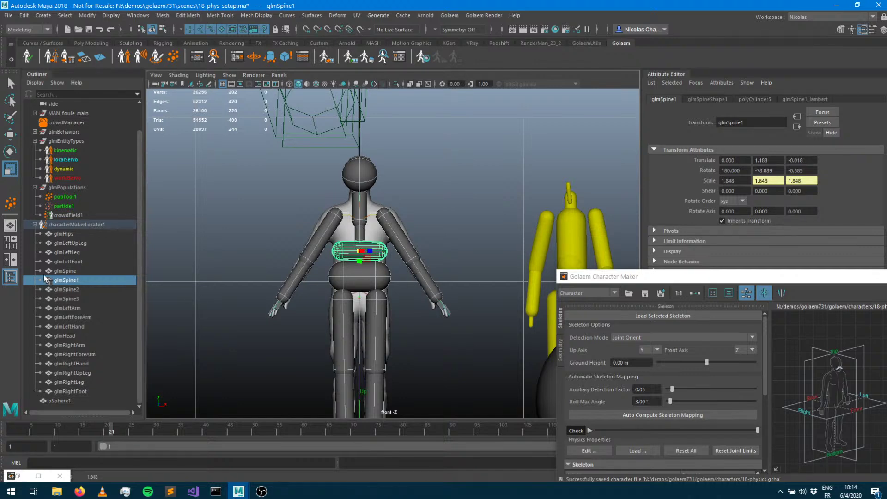
Set Physicalize to false for the Spine bone in the Physics Properties and apply the change.
click(60, 271)
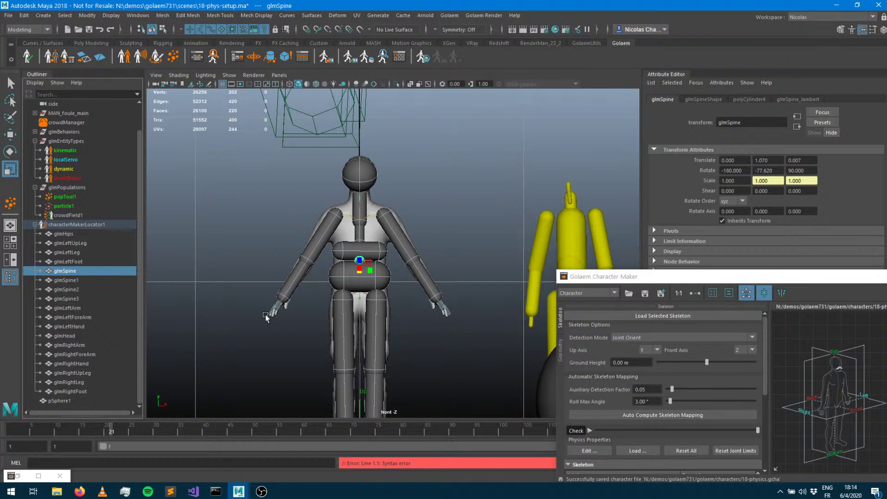
drag(691, 277, 607, 179)
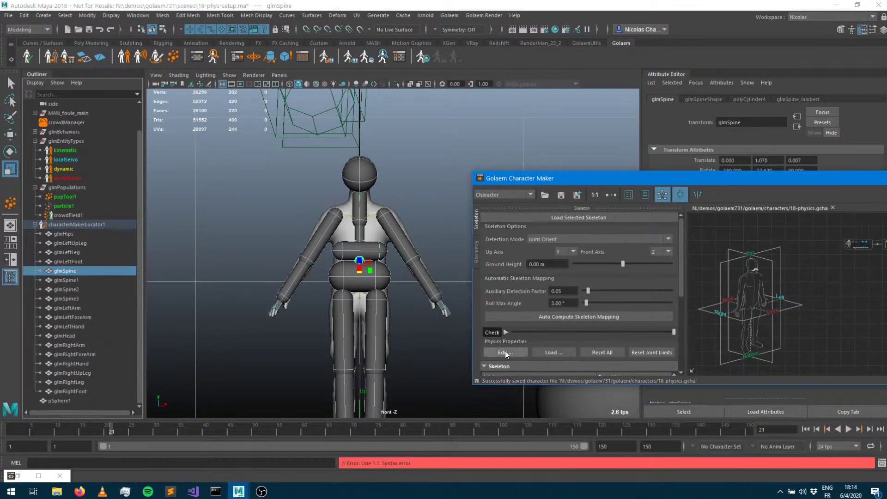
click(506, 352)
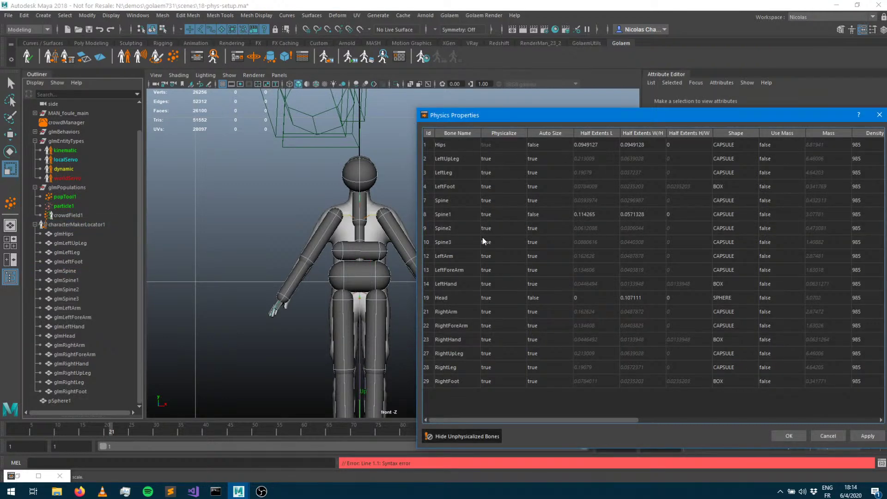
click(453, 200)
click(511, 203)
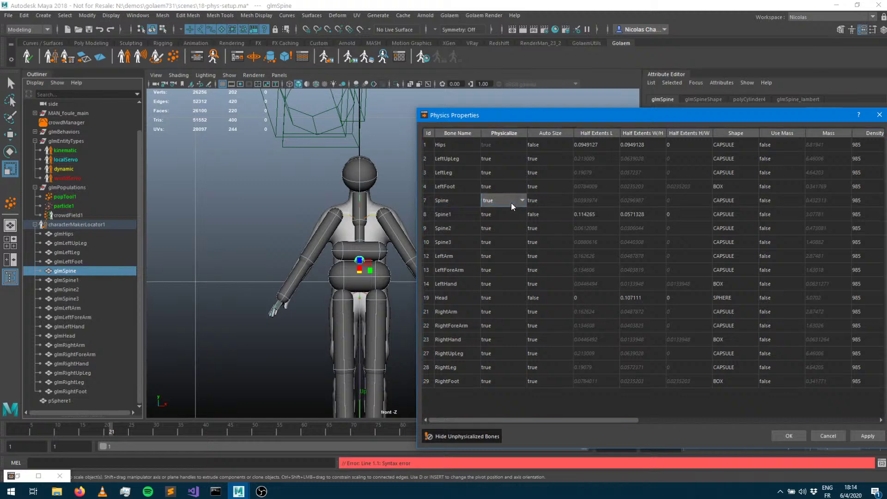
click(489, 211)
click(261, 330)
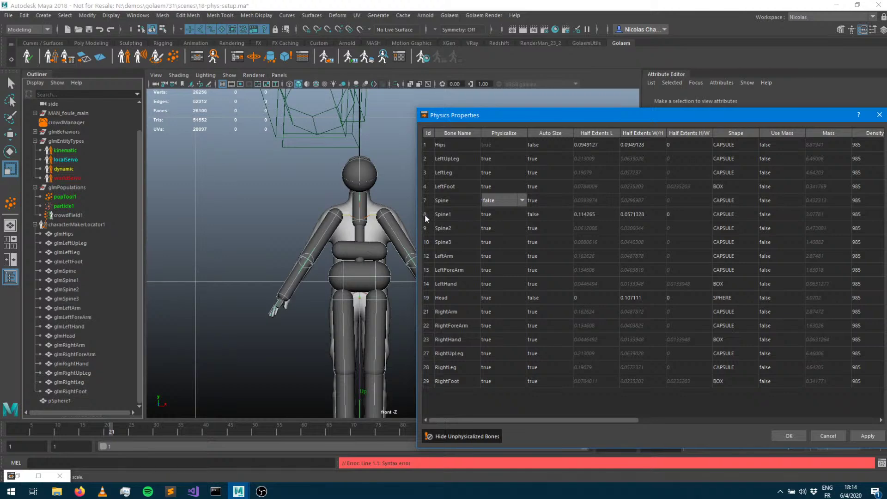
click(520, 399)
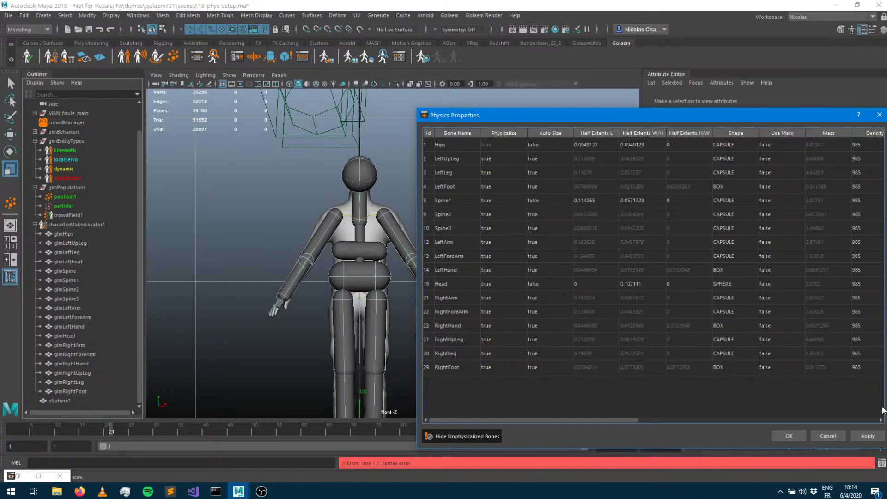
click(860, 436)
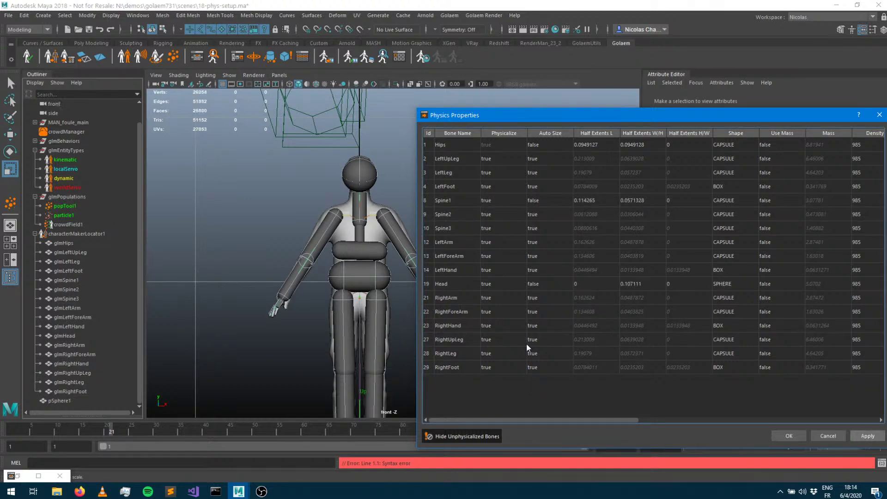
click(790, 435)
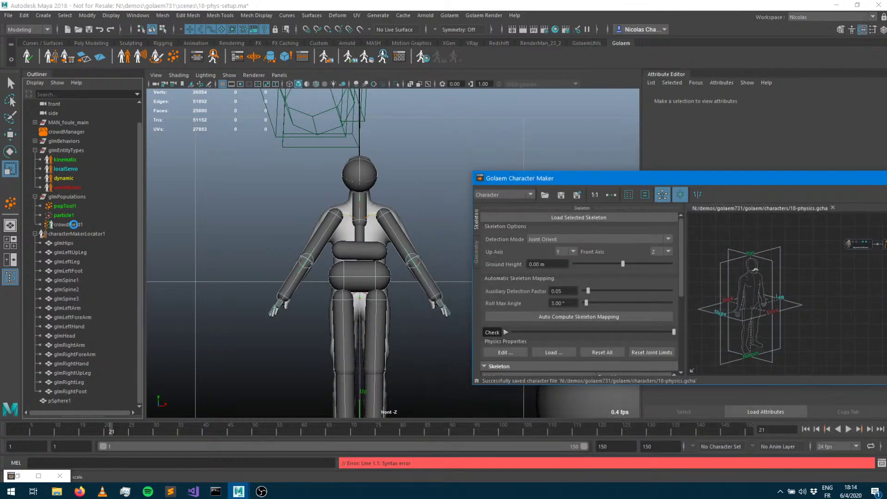
Move the glmSpine1 capsule slightly down toward the hips capsule, to about 1.176 in Y.
click(58, 281)
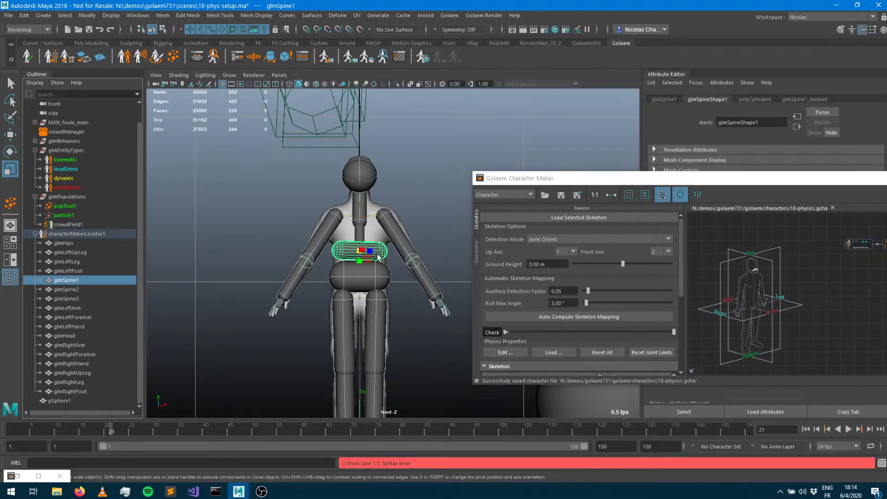
key(w)
mouse_move(361, 267)
mouse_down()
mouse_move(362, 275)
mouse_move(362, 266)
mouse_up()
Rotate the glmSpine2 capsule to lie horizontally across the chest and scale it uniformly to about 1.644.
click(84, 288)
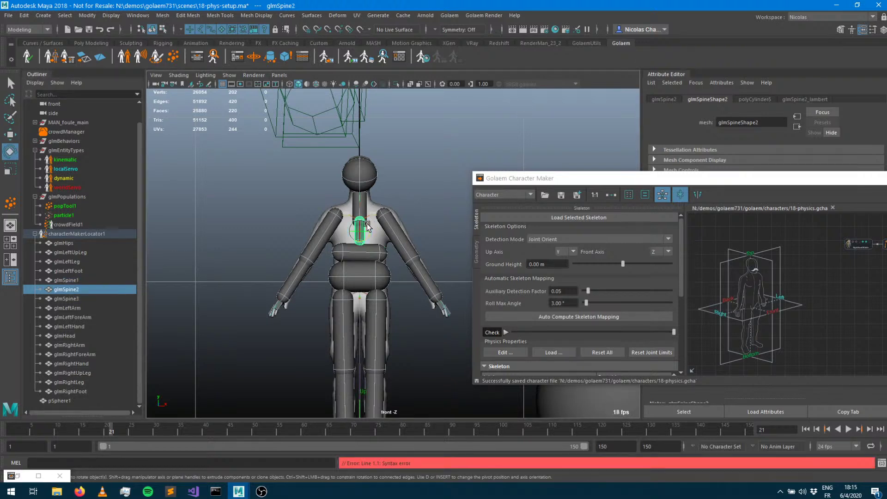
key(e)
drag(375, 232, 380, 270)
key(r)
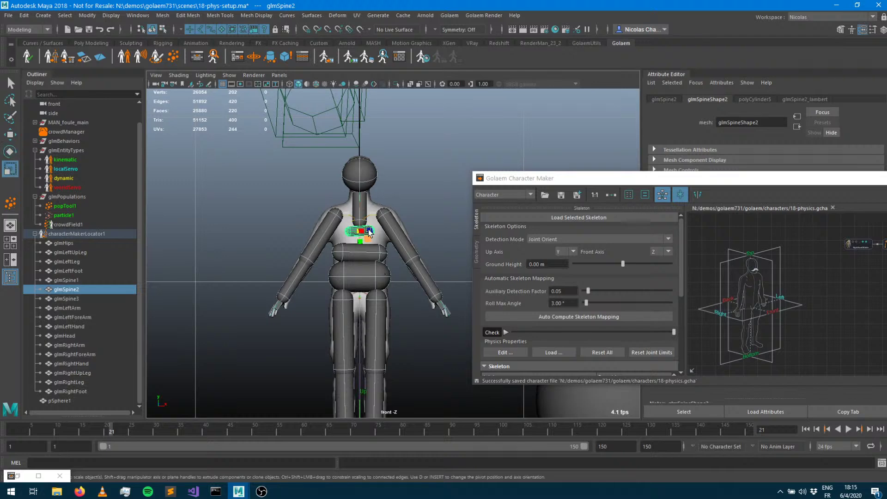
mouse_move(359, 233)
mouse_down()
mouse_move(382, 235)
mouse_move(366, 238)
mouse_up()
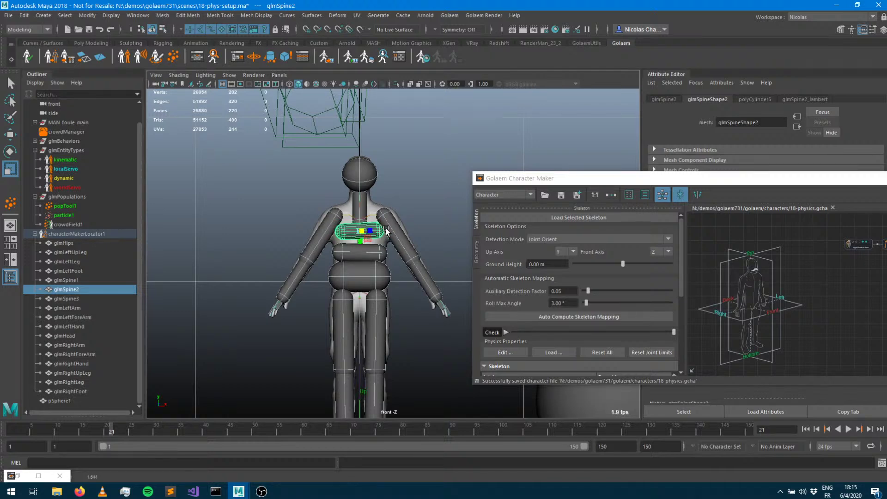
Set glmSpine2's Y rotation to -90 and Z rotation to 0, and lower the capsule to about 1.275 in Y.
key(w)
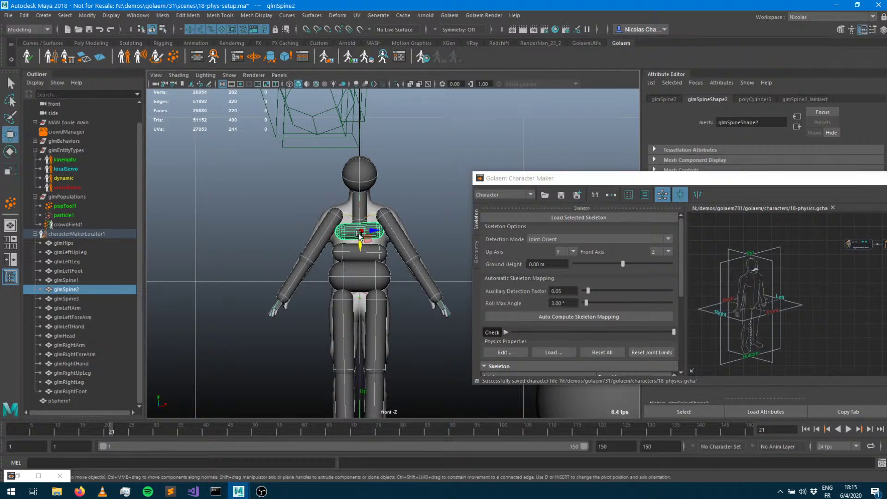
click(663, 99)
drag(720, 176, 724, 239)
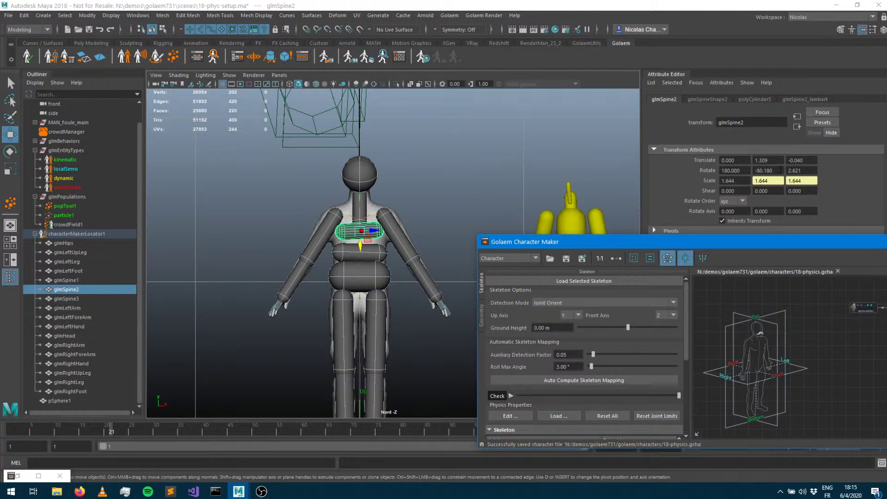
click(768, 170)
text(-90)
key(Return)
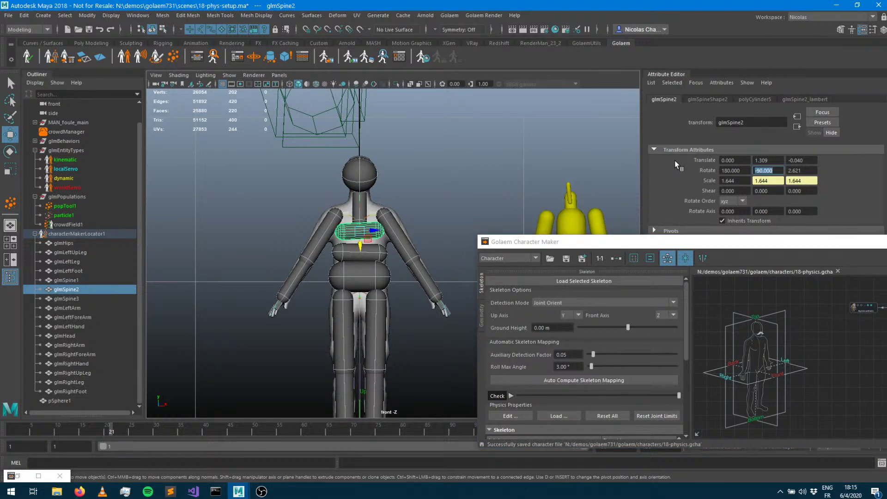
key(Tab)
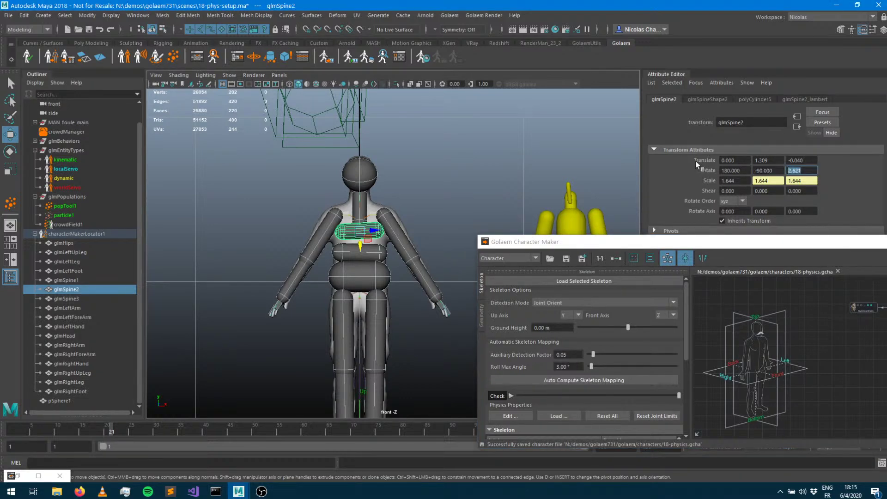
text(0)
key(Return)
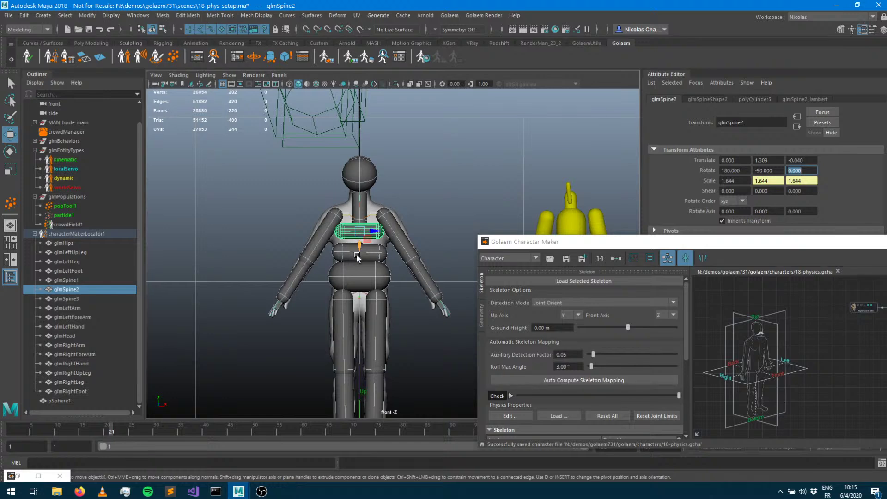
drag(360, 252, 361, 254)
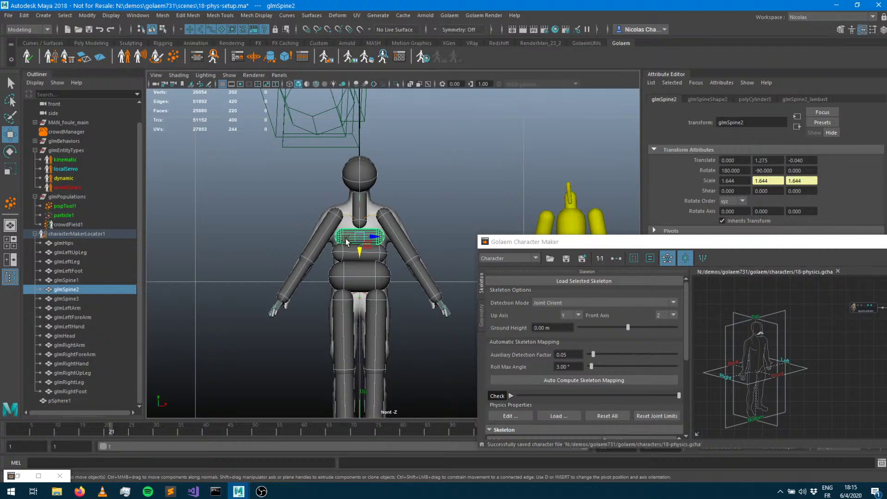
Refine the uniform scale of the glmSpine2 capsule to about 1.735 so it fits the chest width.
scroll(344, 239, up, 2)
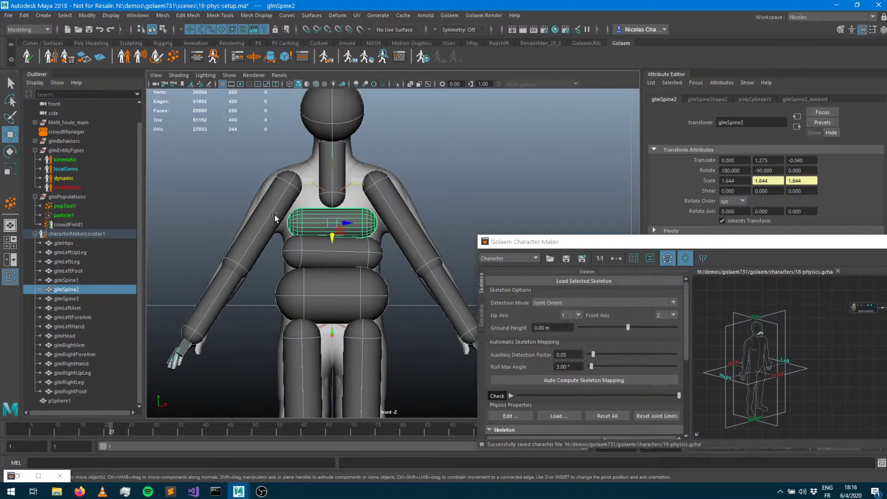
key(r)
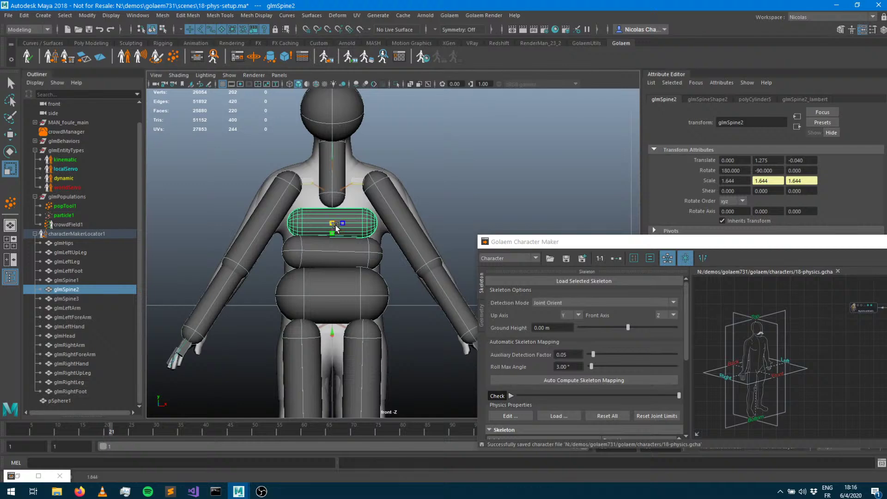
drag(337, 224, 351, 228)
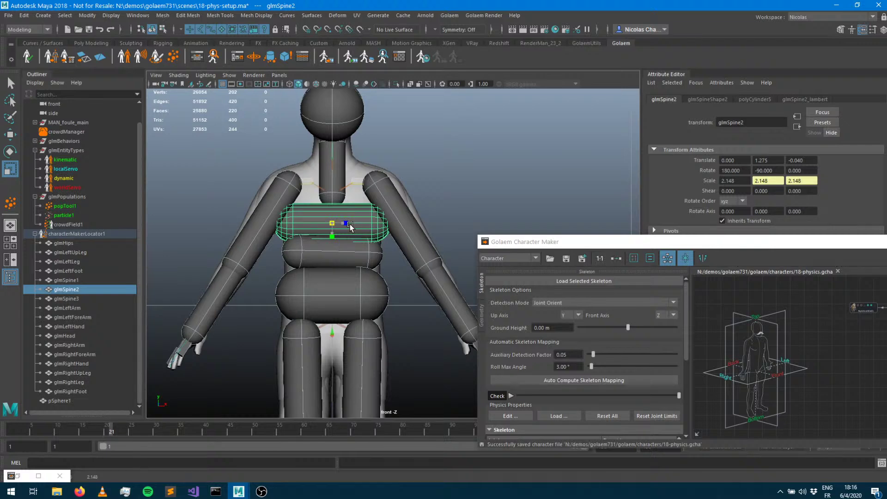
drag(349, 226, 350, 226)
drag(330, 224, 318, 223)
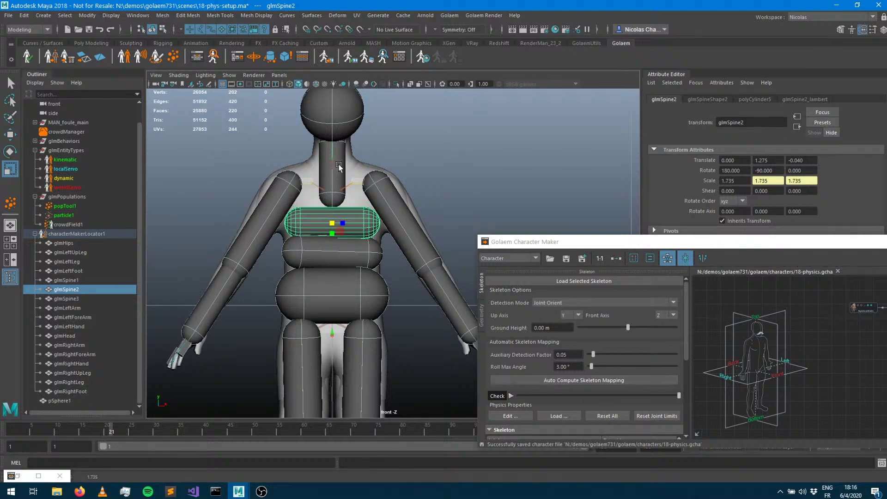
click(338, 166)
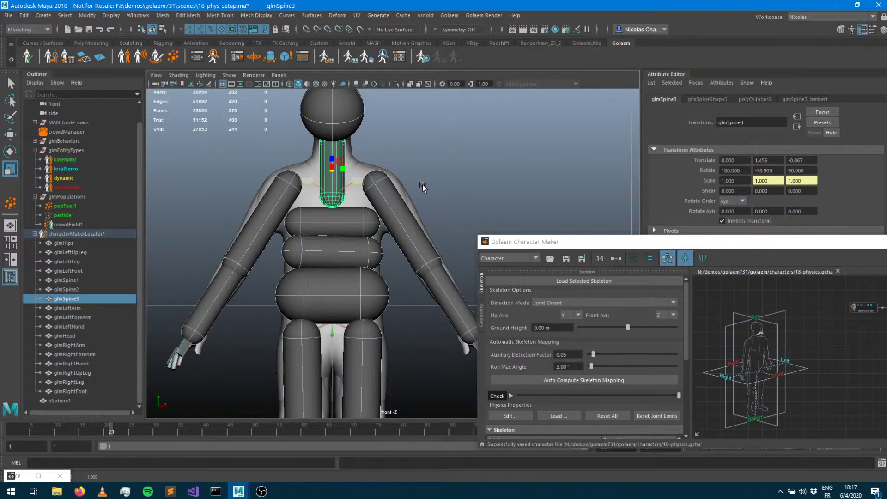
Straighten the glmSpine1 capsule by setting its rotation to 180, -90, 0 in X, Y and Z.
click(352, 249)
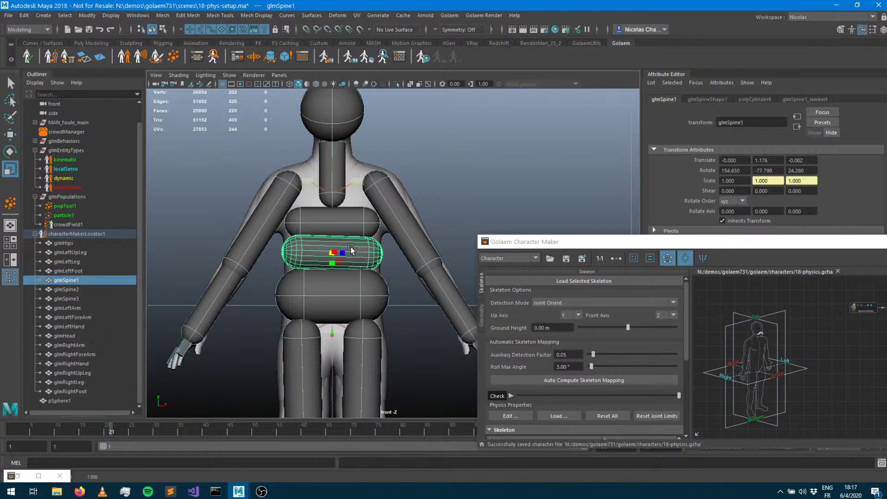
double_click(781, 169)
text(-90)
key(Return)
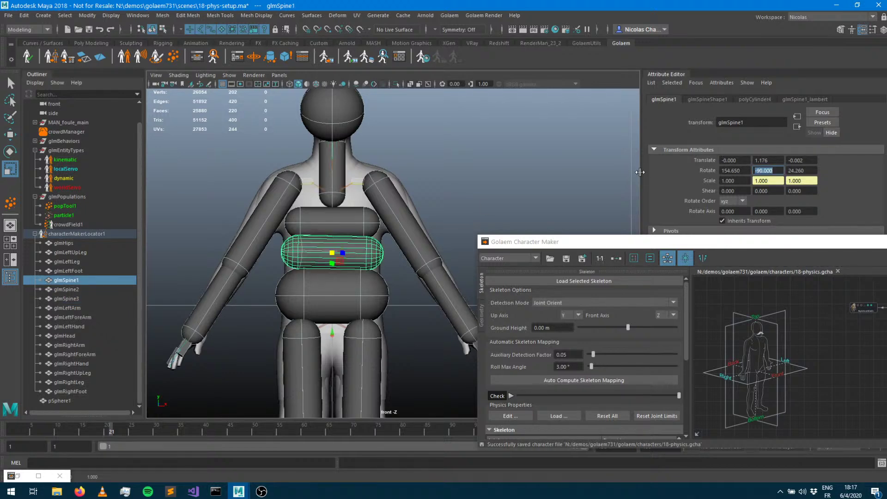
key(Tab)
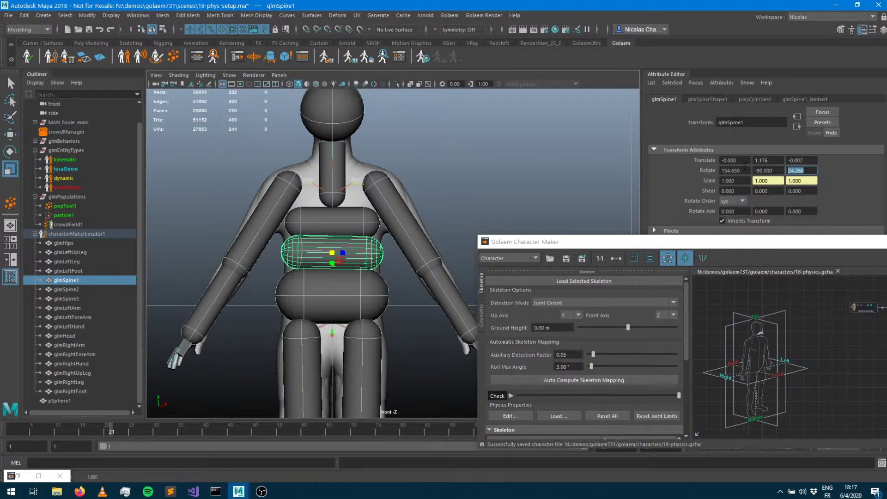
text(0)
key(Return)
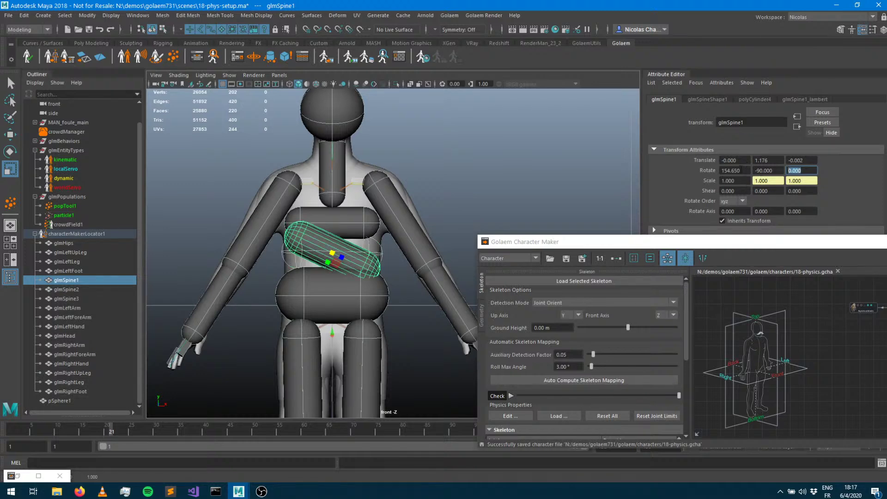
double_click(751, 170)
text(180)
key(Return)
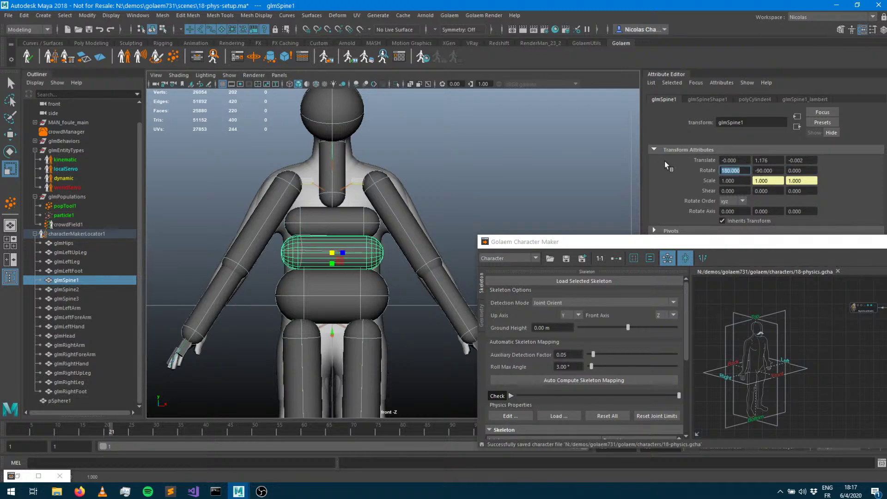
Fit the glmSpine3 capsule horizontally across the shoulders, scaled uniformly to about 1.531 and lowered to about 1.414 in Y.
click(345, 159)
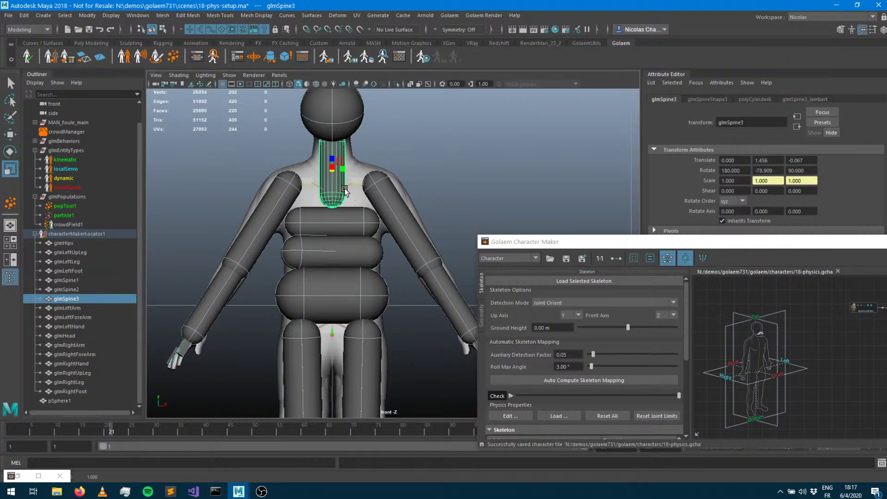
key(e)
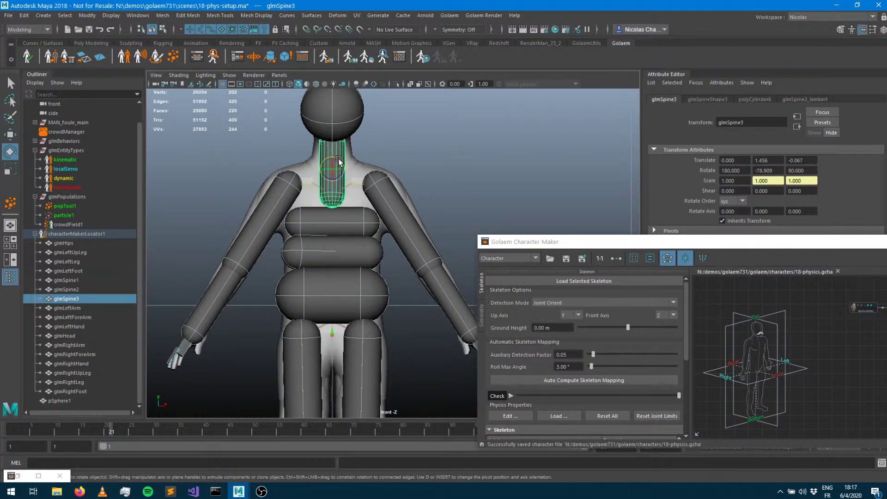
drag(339, 162, 336, 199)
key(r)
key(w)
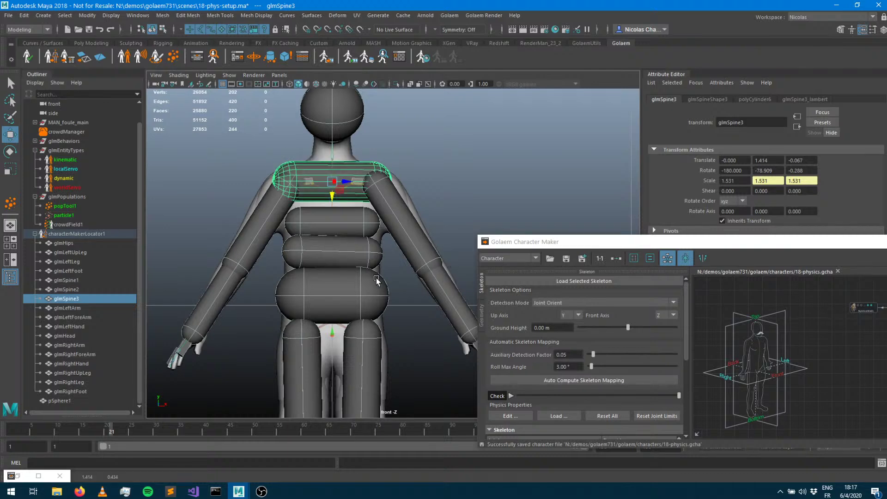
Examine the leg and foot shapes from the front, and check the ragdoll from the side in perspective.
alt+middle_drag(361, 283, 362, 127)
alt+drag(318, 251, 344, 254)
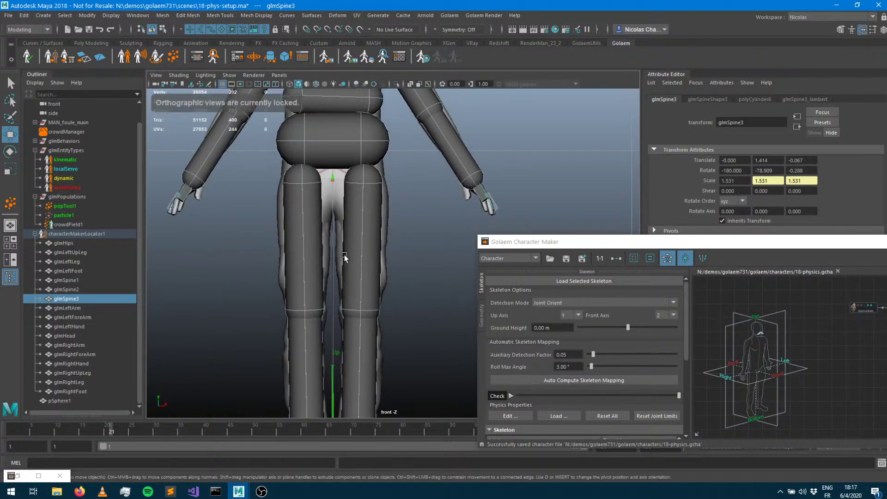
alt+middle_drag(346, 312, 335, 178)
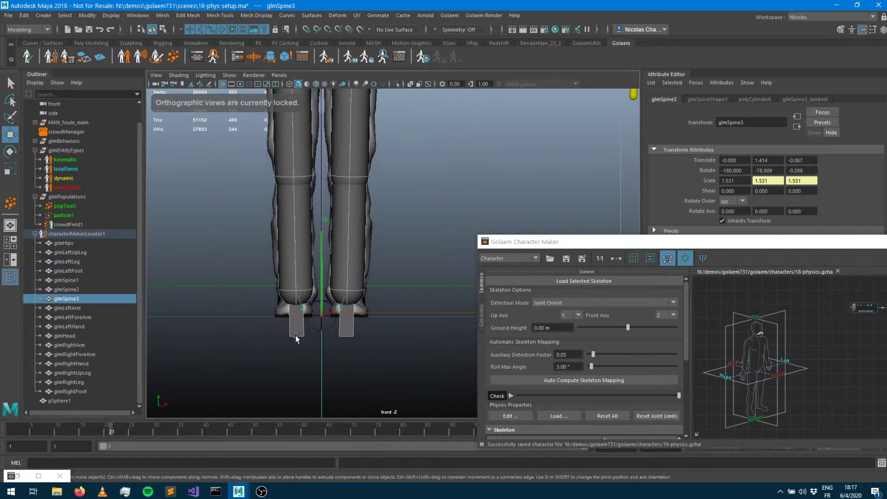
key(space)
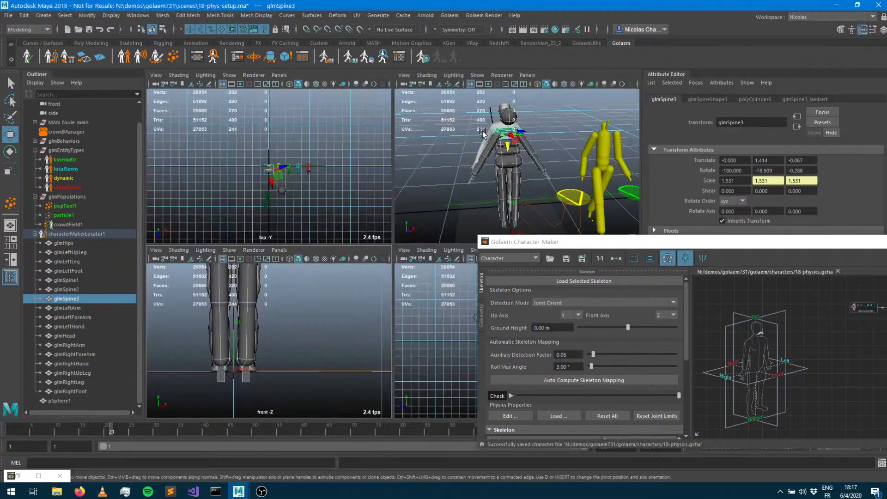
key(space)
alt+drag(449, 169, 360, 239)
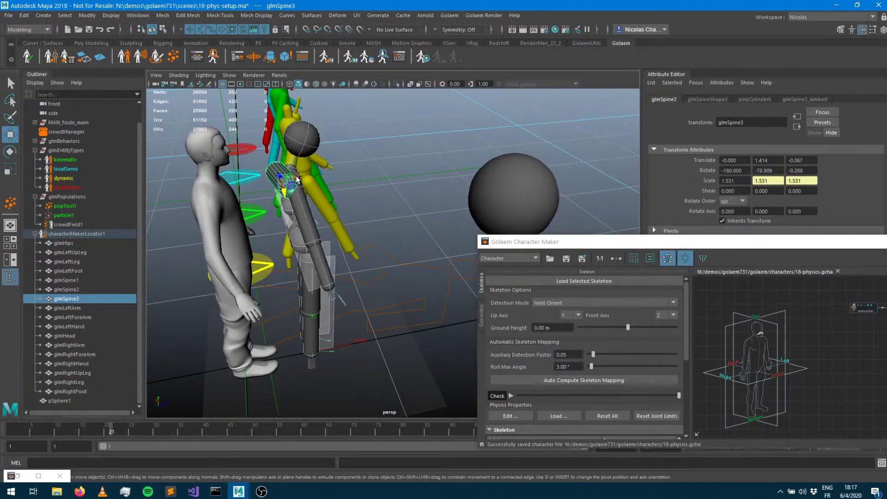
Centre the glmSpine3 capsule at about 0.014 in X and 0.005 in Z, and set its Y and Z rotations to -90 and 0.
drag(295, 177, 315, 179)
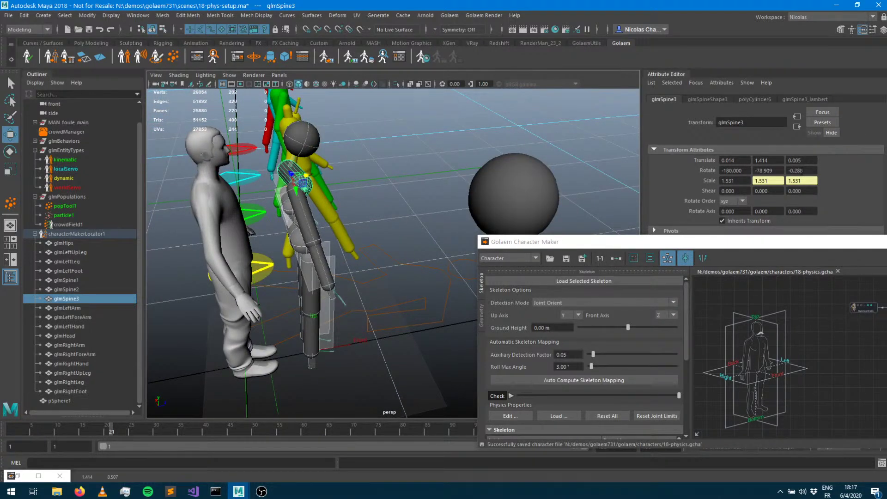
drag(802, 171, 656, 160)
text(0)
key(Return)
drag(776, 173, 757, 171)
text(90)
key(Return)
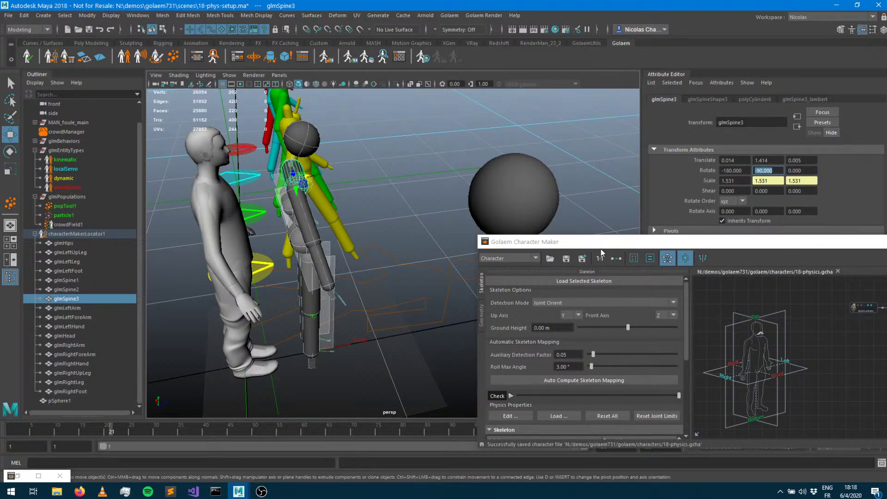
alt+drag(396, 238, 449, 222)
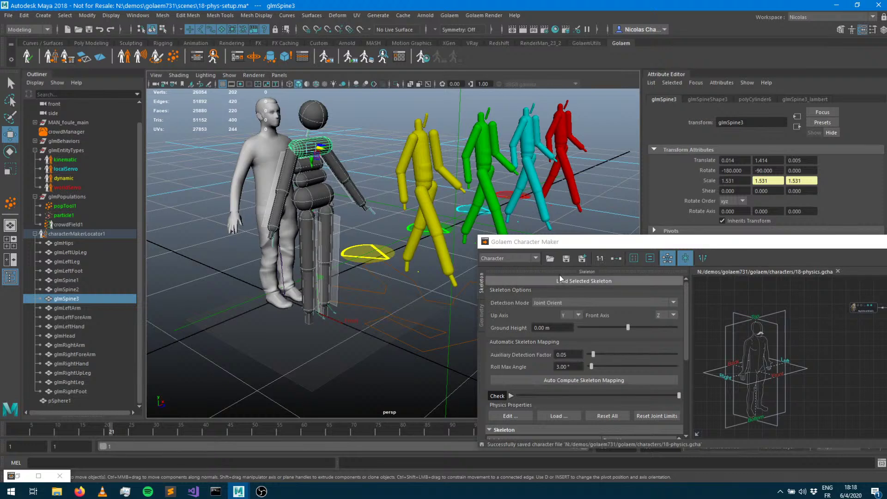
Save the updated physics shapes to the 18-physics.gcha character file, and minimize the Character Maker.
click(213, 57)
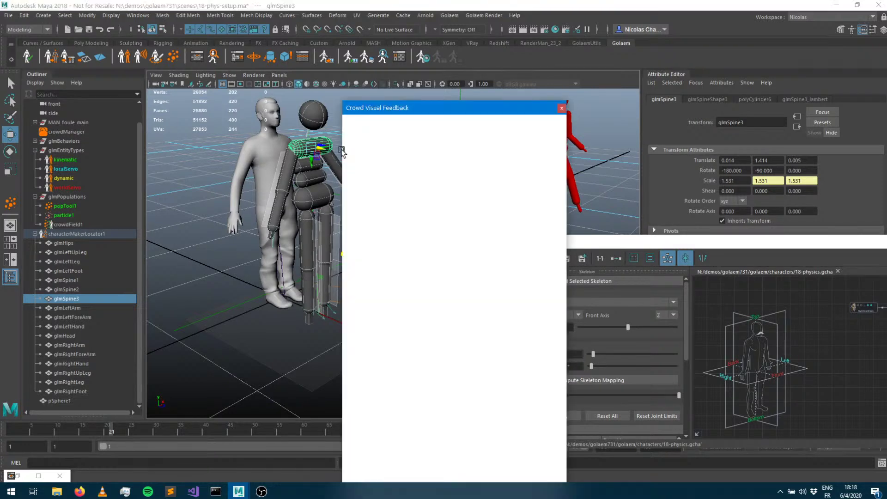
click(560, 108)
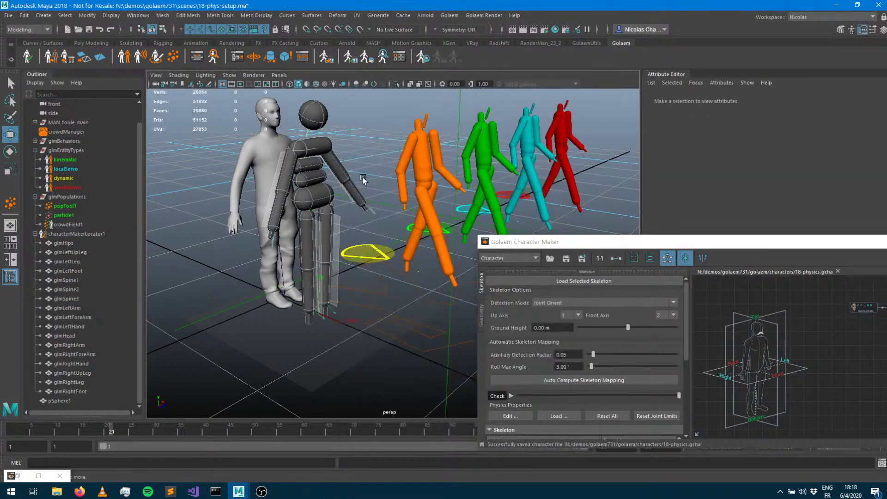
alt+drag(363, 181, 370, 199)
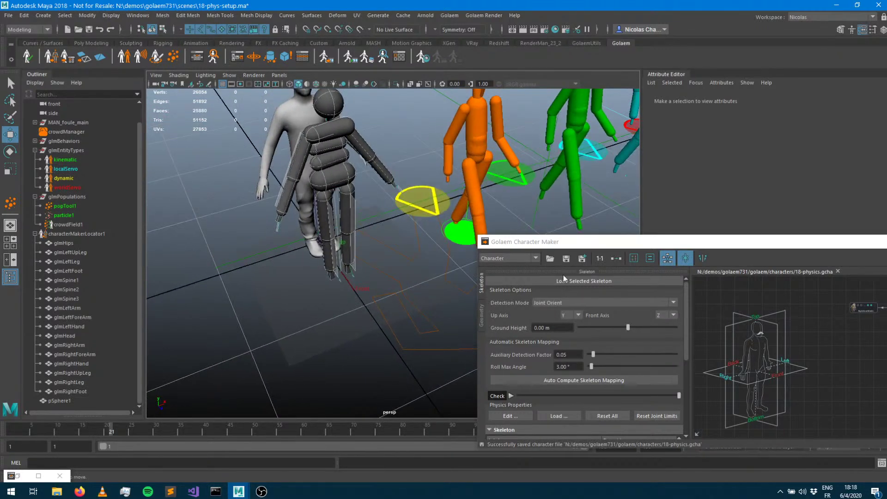
click(565, 261)
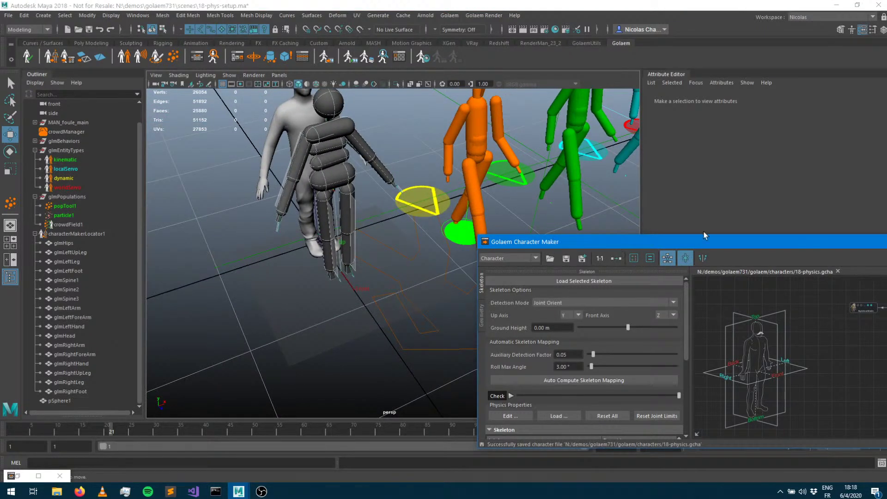
drag(705, 239, 787, 275)
click(854, 272)
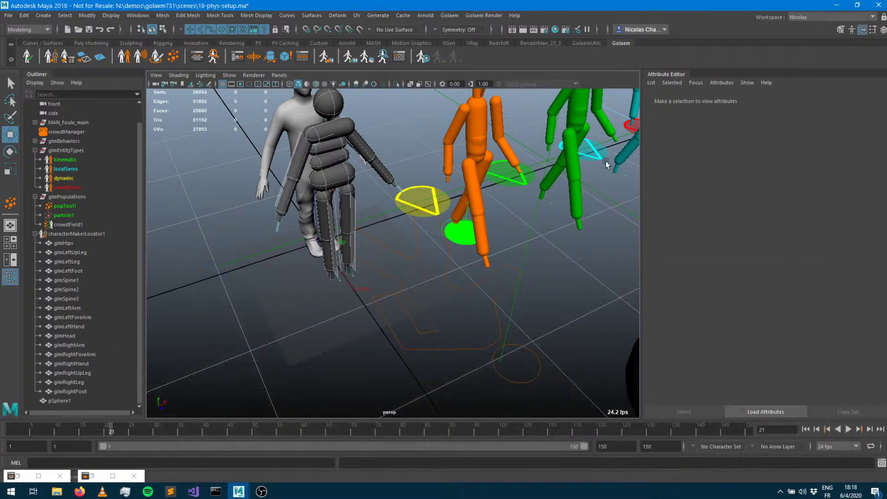
Play the crowd simulation from frame 1 up to frame 25, and examine the new body shapes on the walking characters.
click(805, 429)
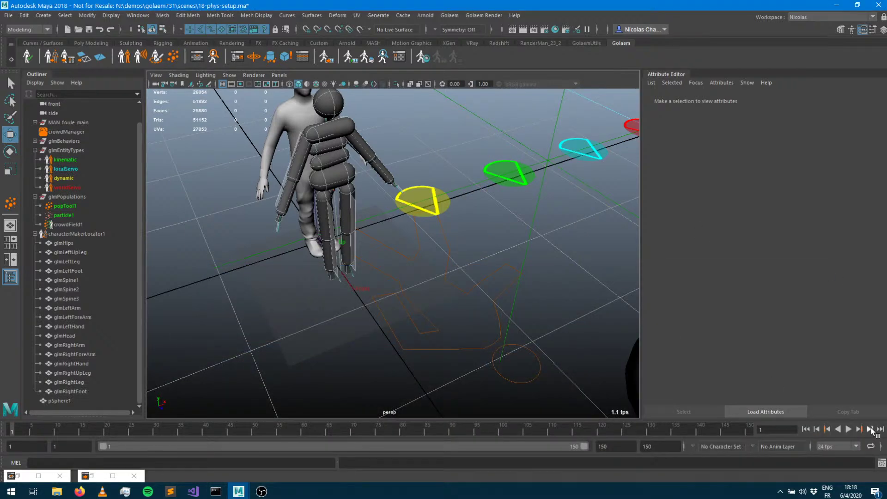
click(871, 430)
alt+middle_drag(512, 206, 488, 322)
alt+drag(488, 322, 468, 254)
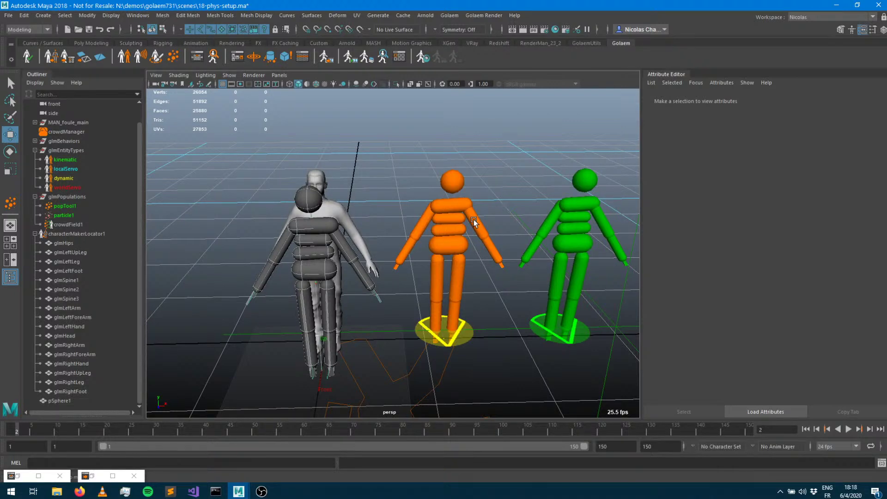
click(848, 429)
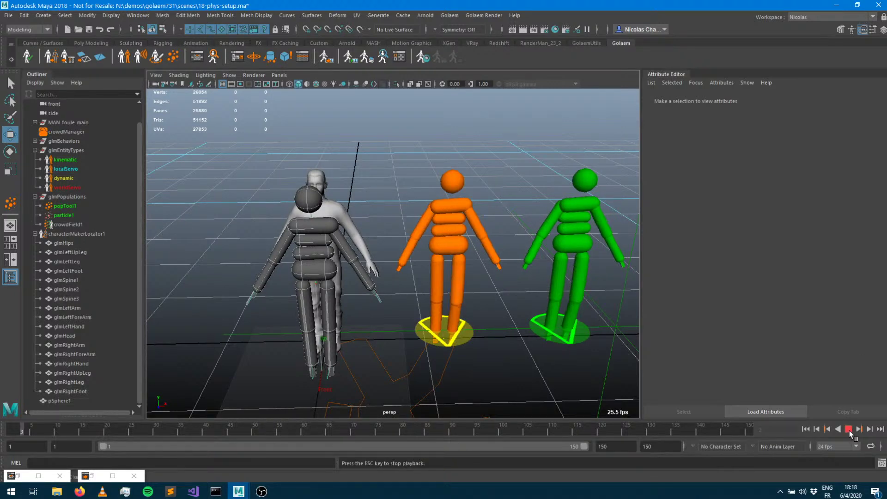
alt+drag(485, 277, 526, 279)
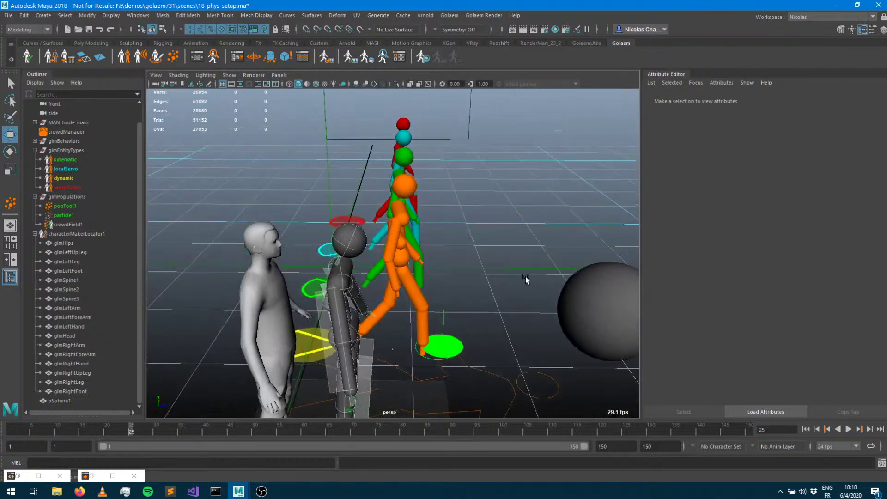
alt+drag(465, 239, 486, 214)
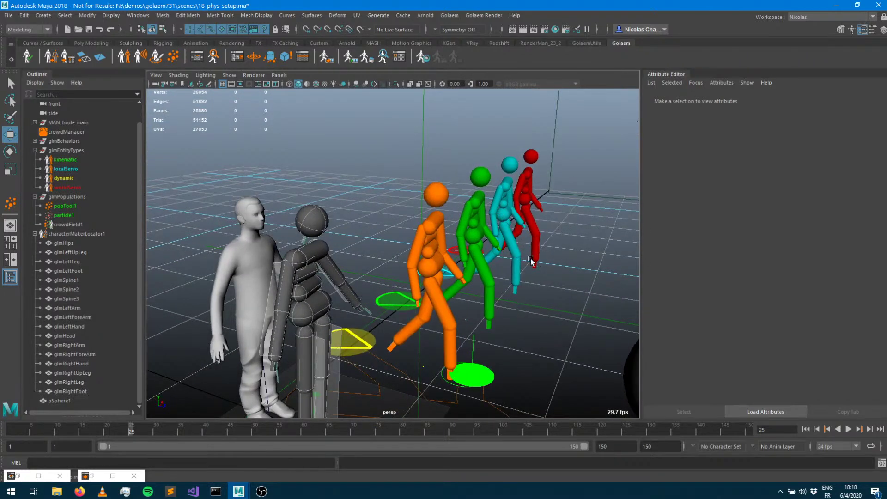
alt+drag(531, 260, 493, 256)
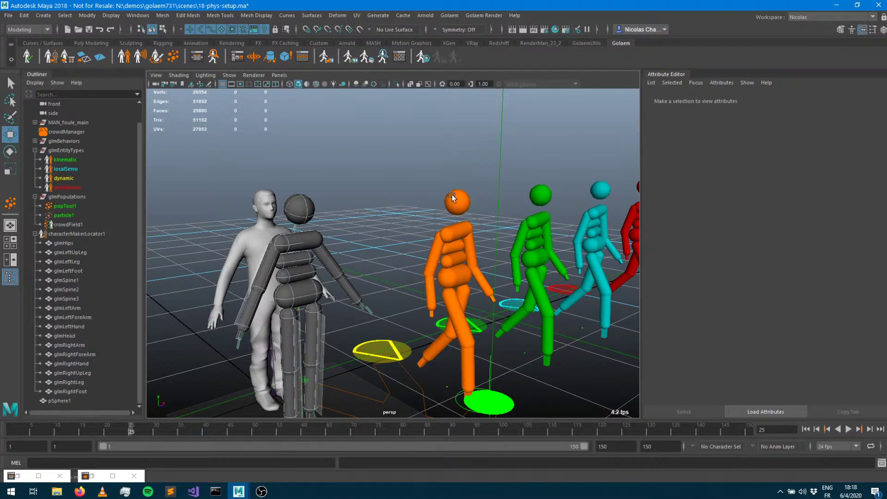
Add a Physicalize behavior in parallel with the Motion behavior in the dynamic entity type's behavior graph.
click(202, 59)
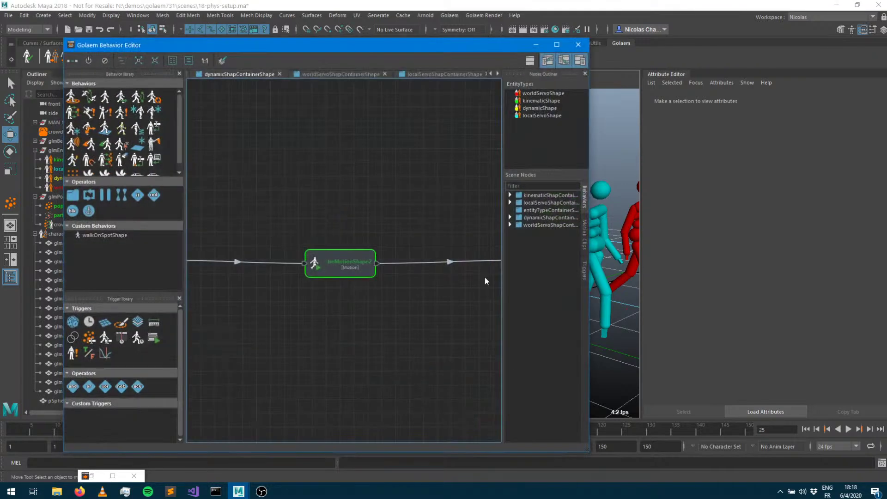
drag(464, 47, 208, 83)
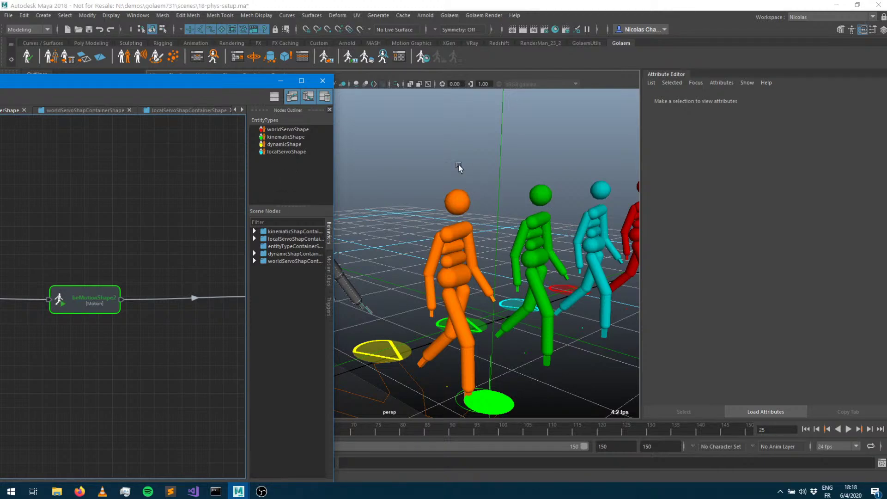
click(276, 143)
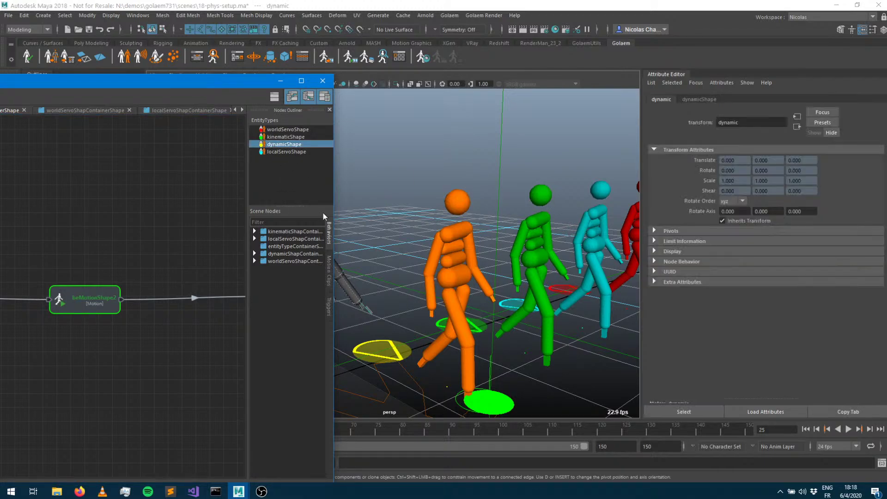
drag(115, 81, 453, 59)
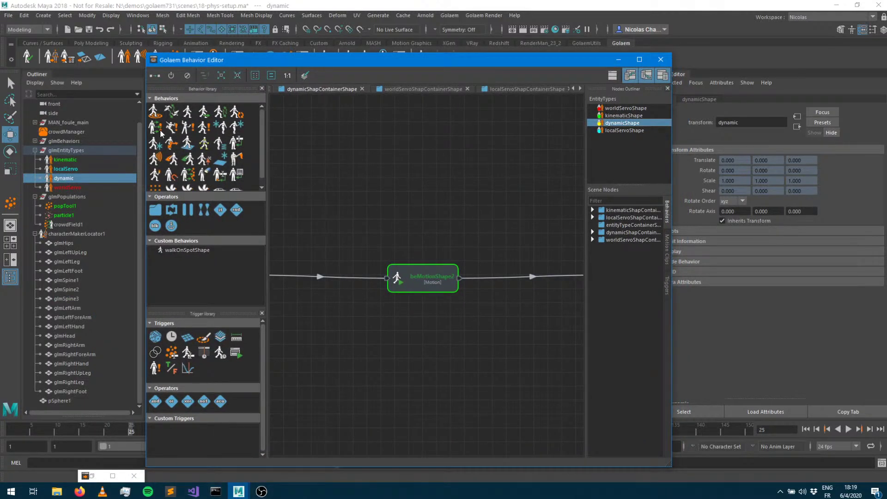
drag(156, 131, 444, 303)
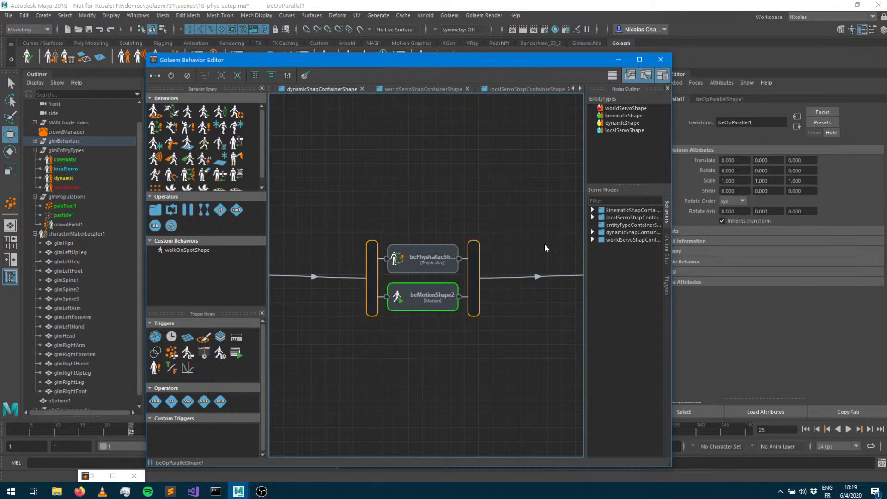
Set the Physicalize behavior's stop trigger to True, and minimize the Behavior Editor.
click(420, 272)
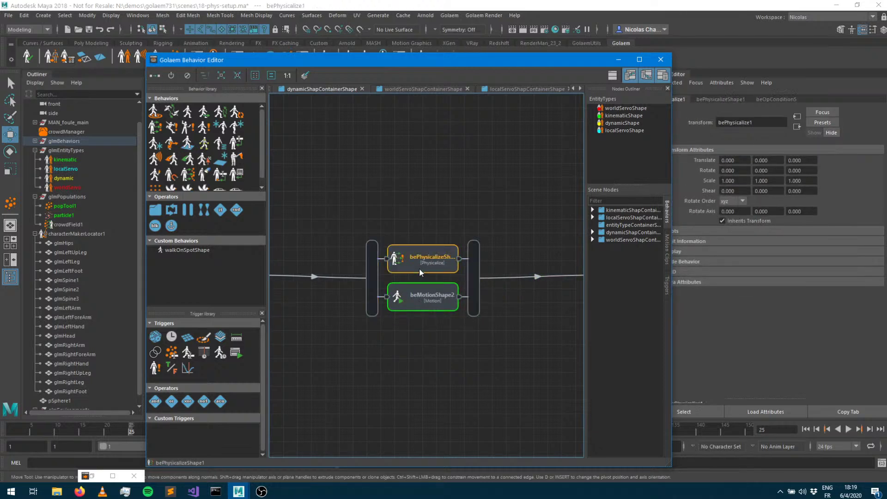
click(712, 99)
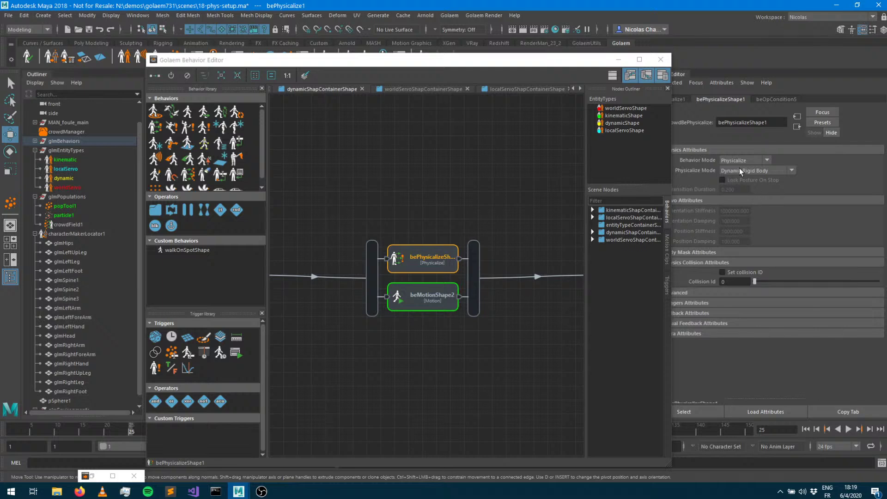
click(460, 261)
click(421, 412)
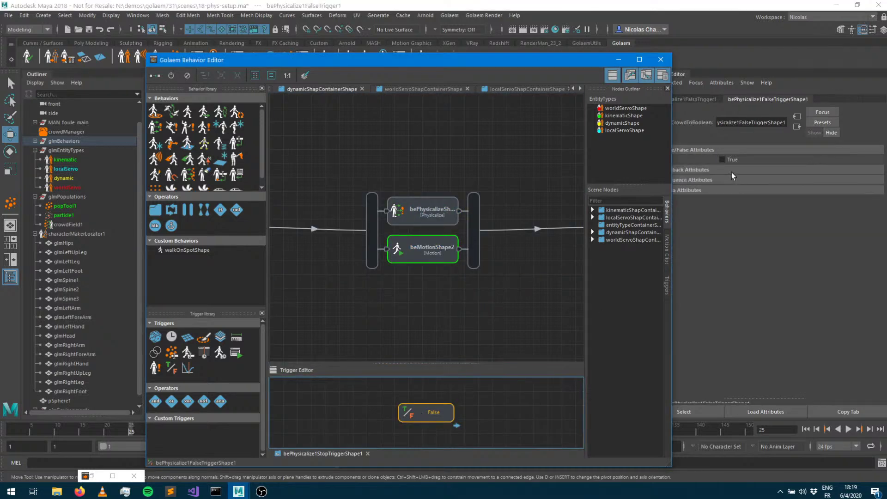
click(722, 160)
click(619, 59)
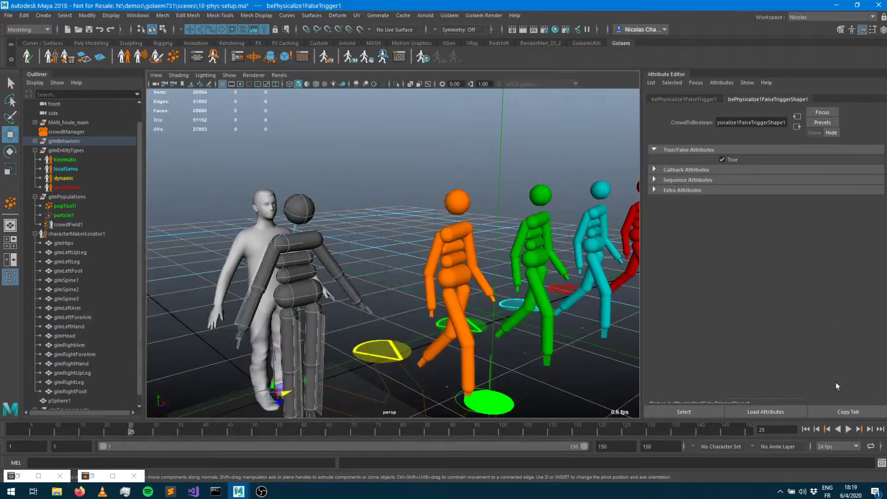
Play the simulation from frame 1, stop at frame 32, and examine the dynamic ragdoll's limb poses from several angles.
click(806, 430)
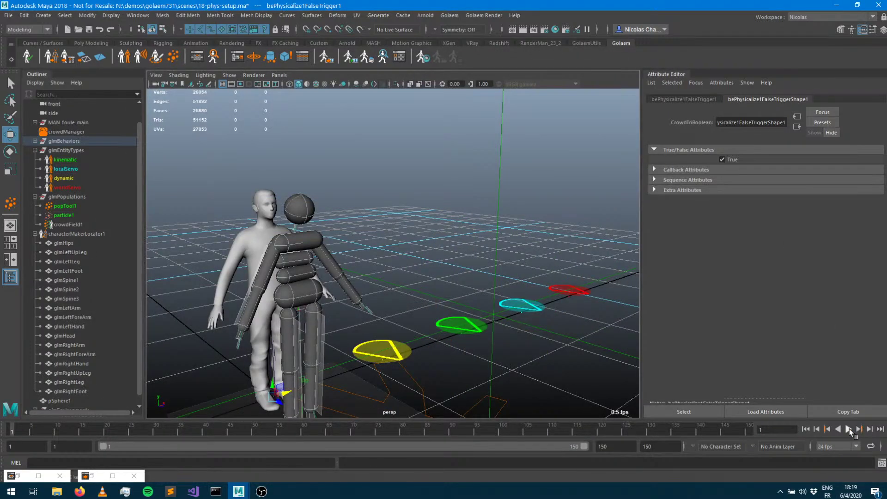
click(849, 429)
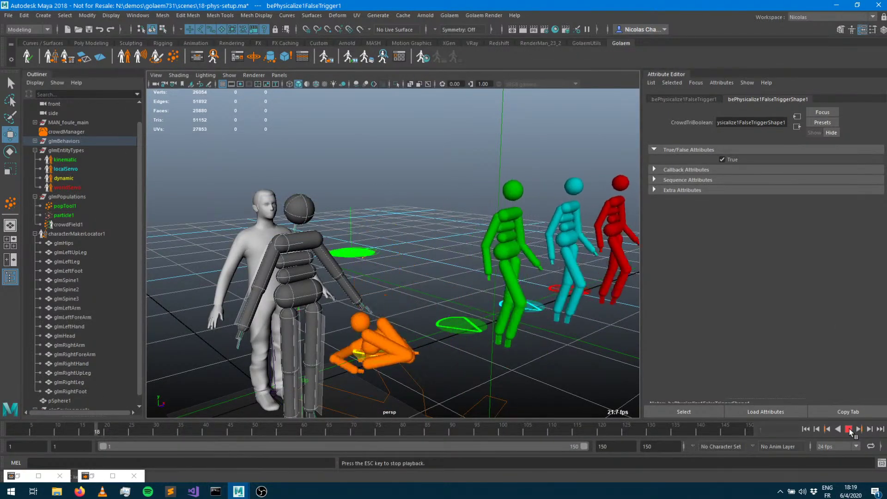
click(850, 428)
alt+drag(401, 339, 369, 375)
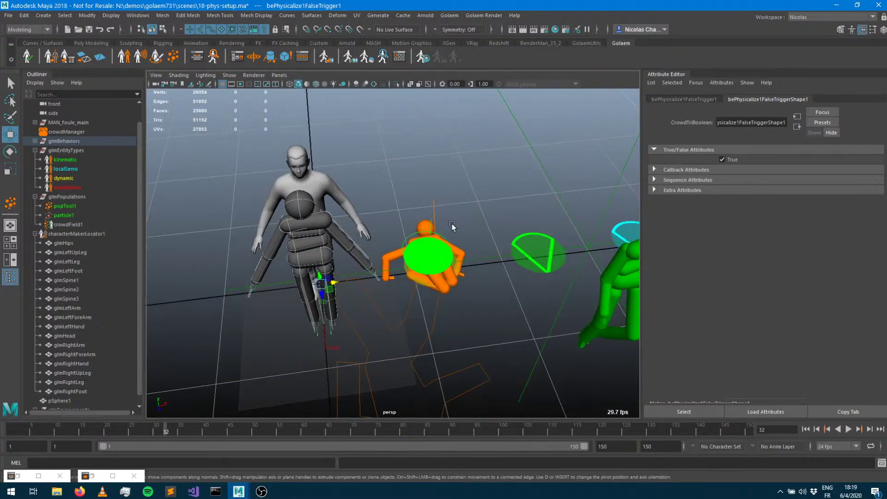
alt+right_drag(443, 271, 489, 159)
click(504, 145)
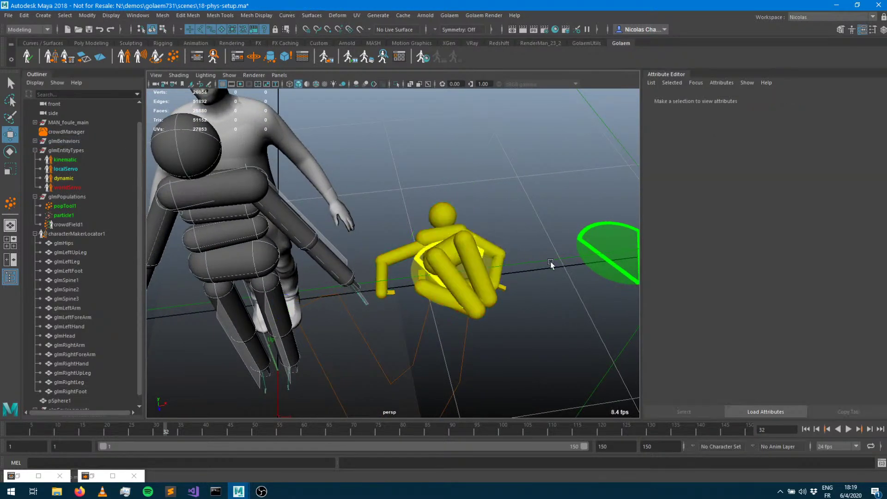
alt+drag(532, 294, 426, 232)
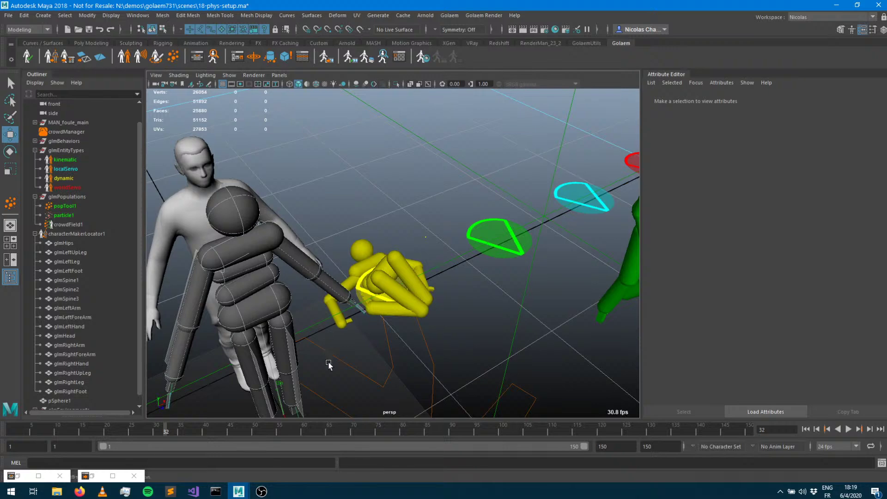
alt+drag(327, 361, 369, 240)
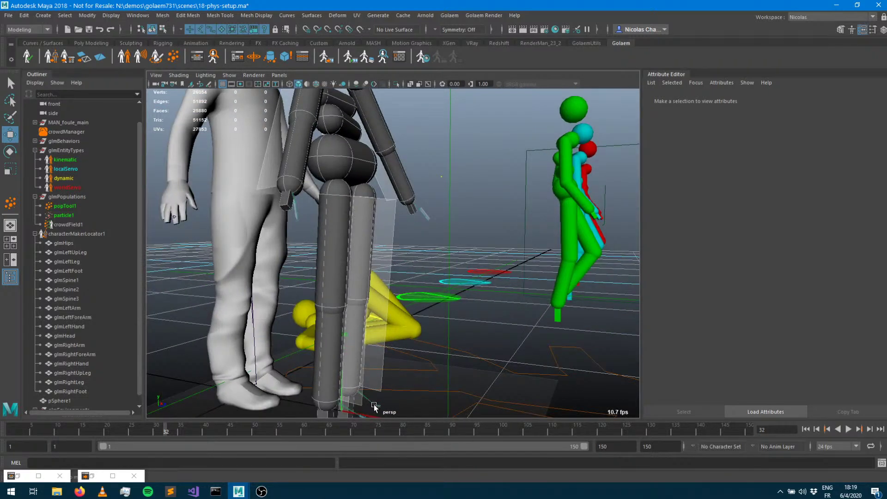
alt+drag(416, 297, 392, 348)
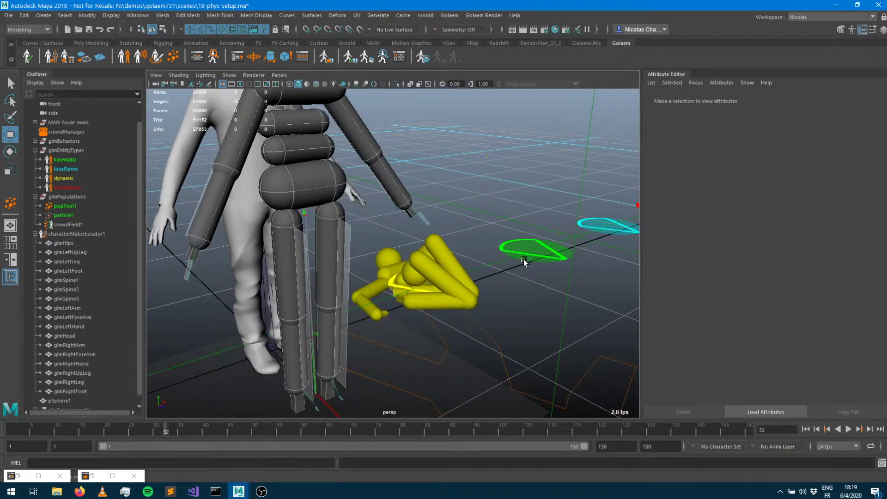
alt+drag(483, 307, 468, 336)
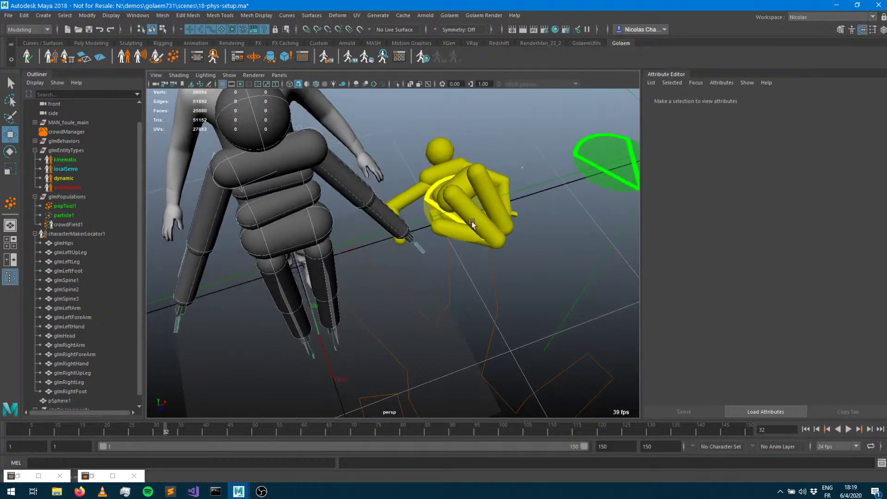
alt+drag(479, 176, 507, 142)
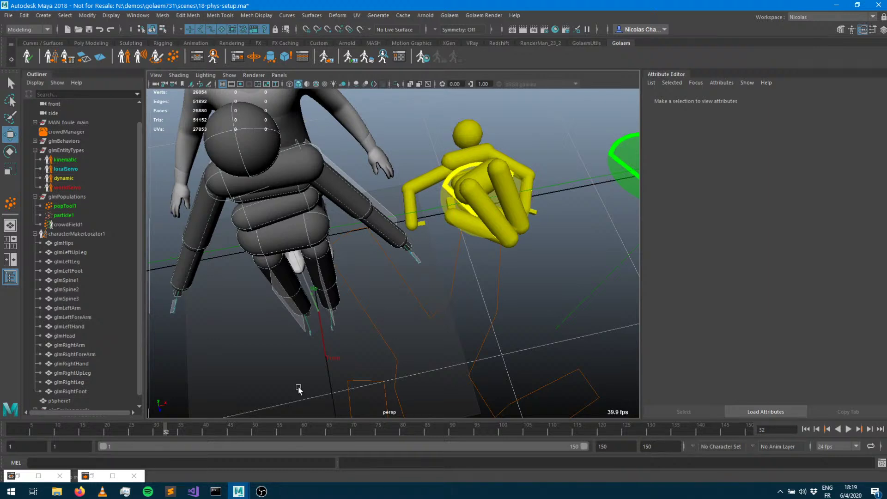
Turn off the display of the ragdoll Maya primitives on characterMakerLocator1.
alt+drag(521, 206, 536, 184)
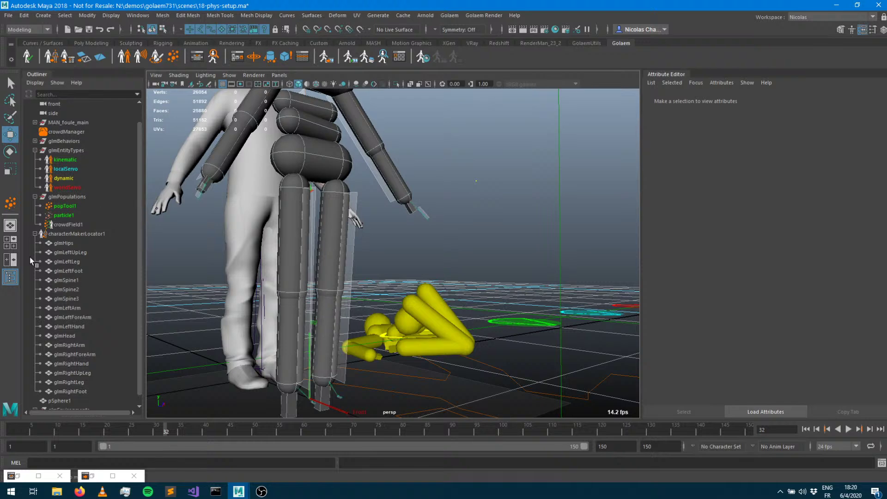
click(74, 233)
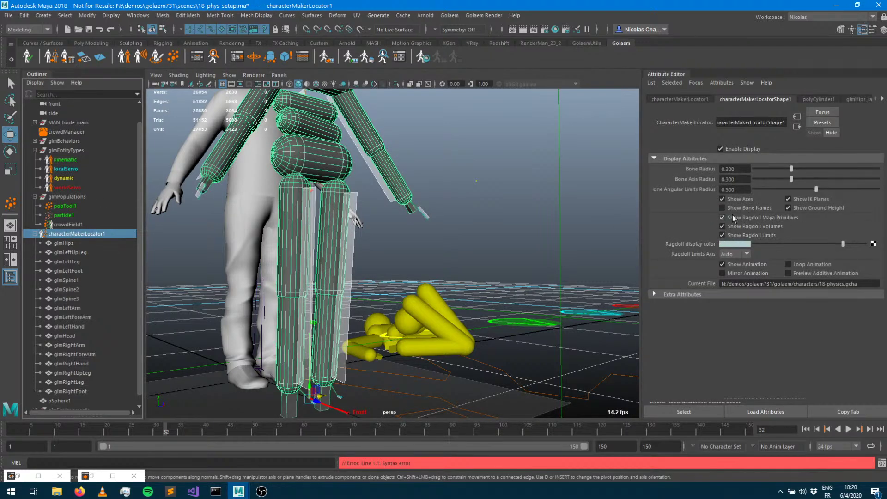
click(722, 218)
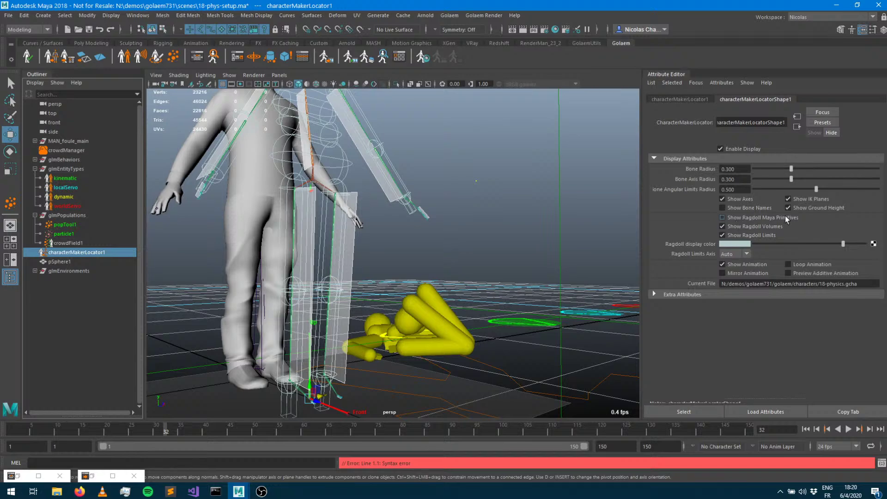
Set characterMakerLocator1's bone radius to about 0.876, and both the bone axis radius and the bone angular limits radius to 6.
alt+drag(271, 202, 329, 237)
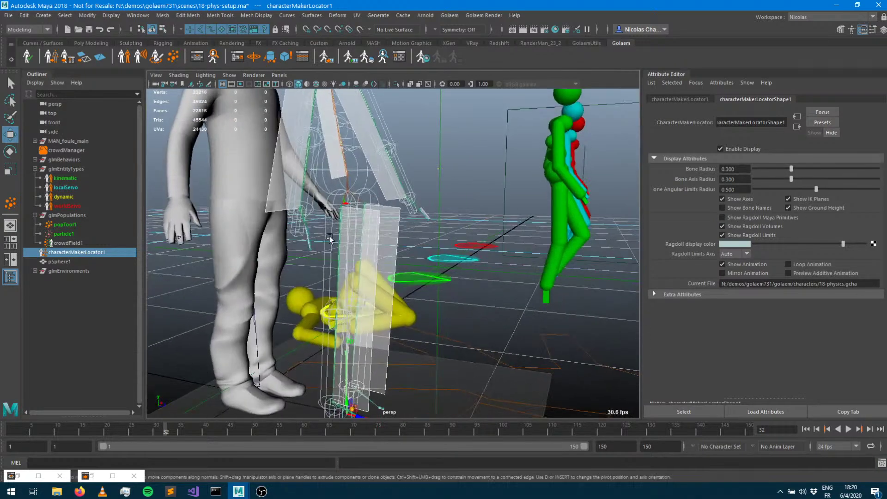
alt+right_drag(329, 237, 503, 236)
alt+drag(365, 161, 333, 218)
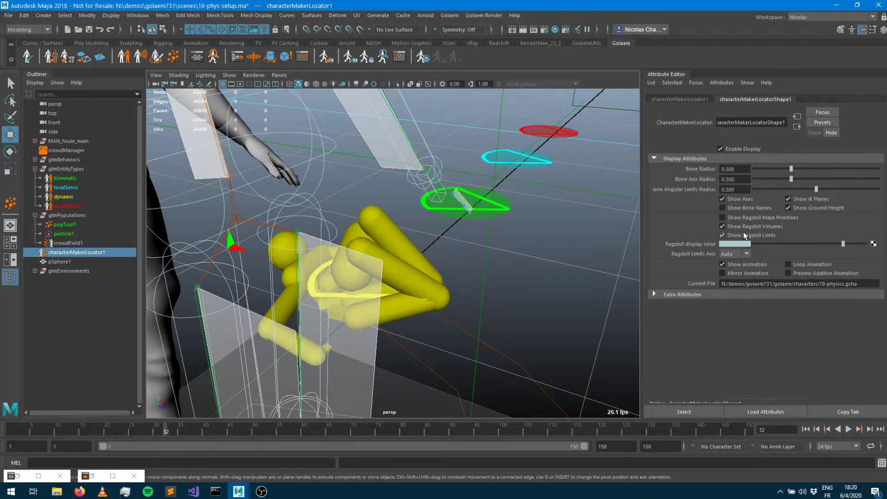
drag(791, 168, 861, 167)
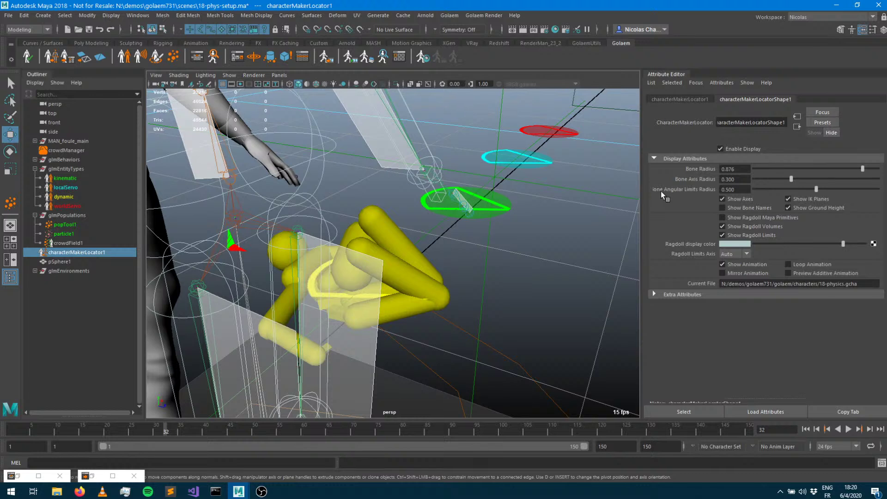
click(737, 190)
text(6)
key(Return)
click(741, 180)
text(6)
key(Return)
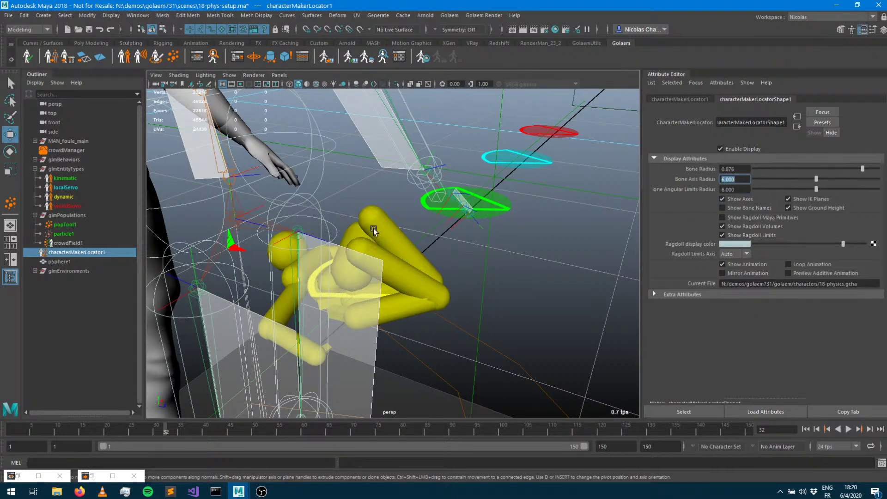
Open the character's physics properties for editing from the Golaem Character Maker, and turn off the ragdoll Maya primitives display again.
alt+drag(362, 245, 433, 211)
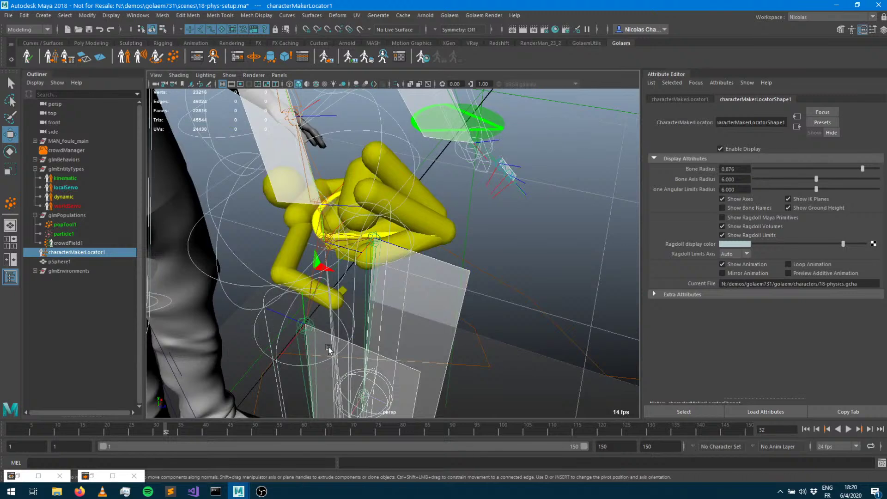
alt+drag(329, 347, 327, 338)
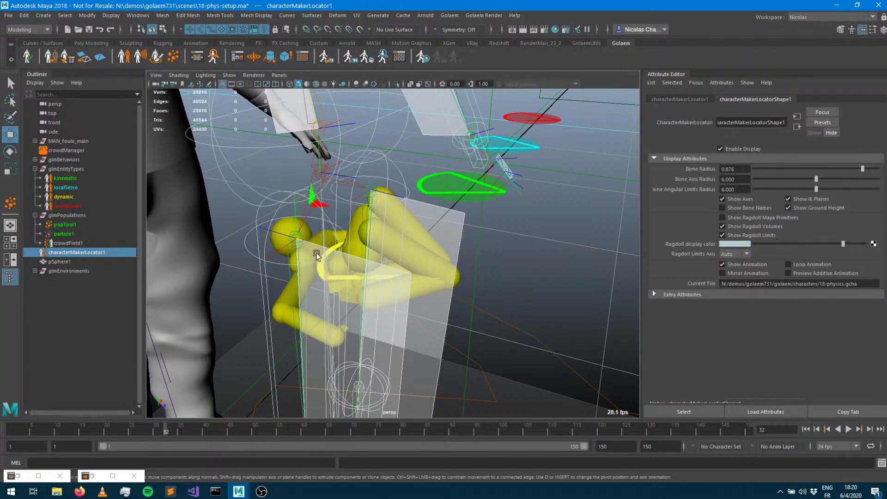
alt+middle_drag(357, 285, 357, 149)
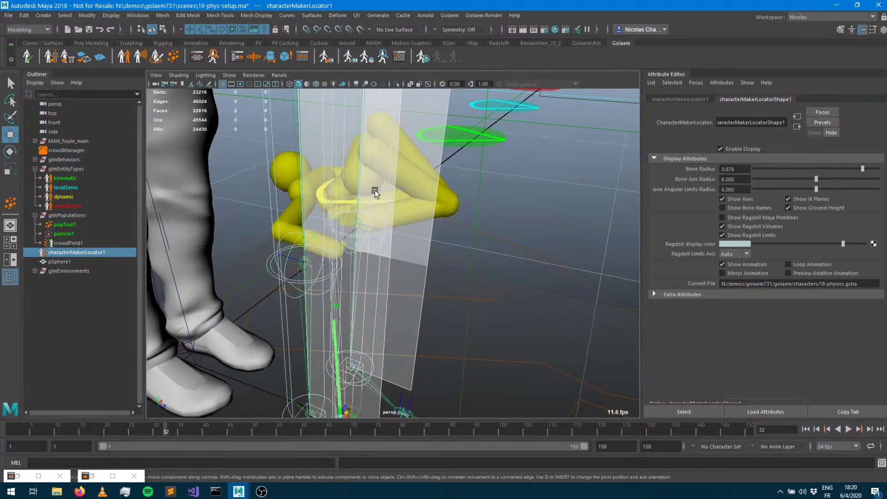
click(52, 57)
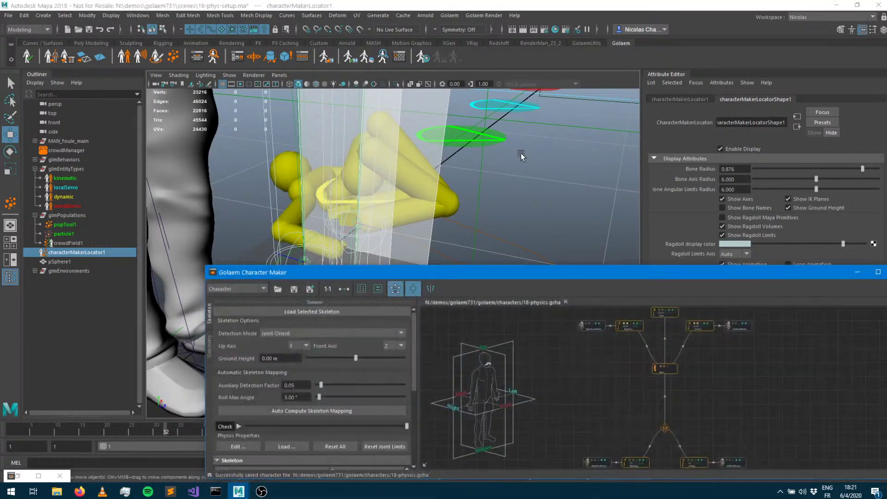
drag(484, 276, 731, 108)
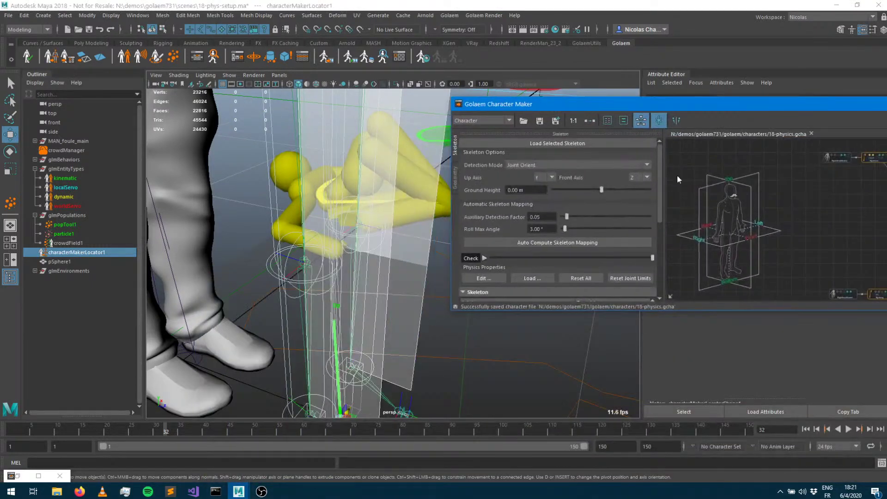
click(475, 279)
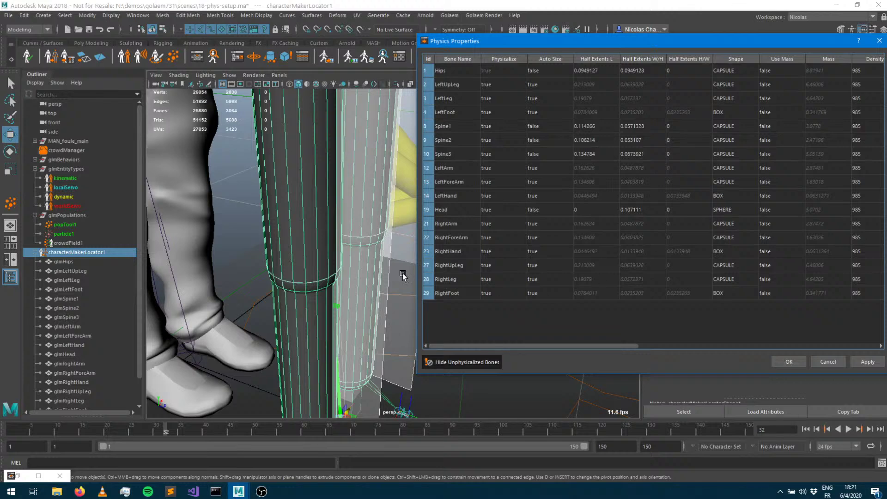
drag(665, 39, 676, 309)
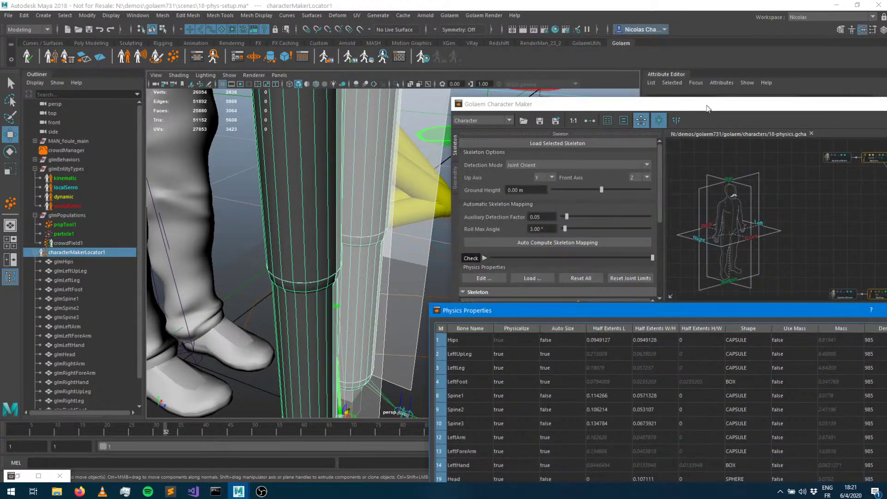
drag(700, 96, 722, 273)
click(724, 217)
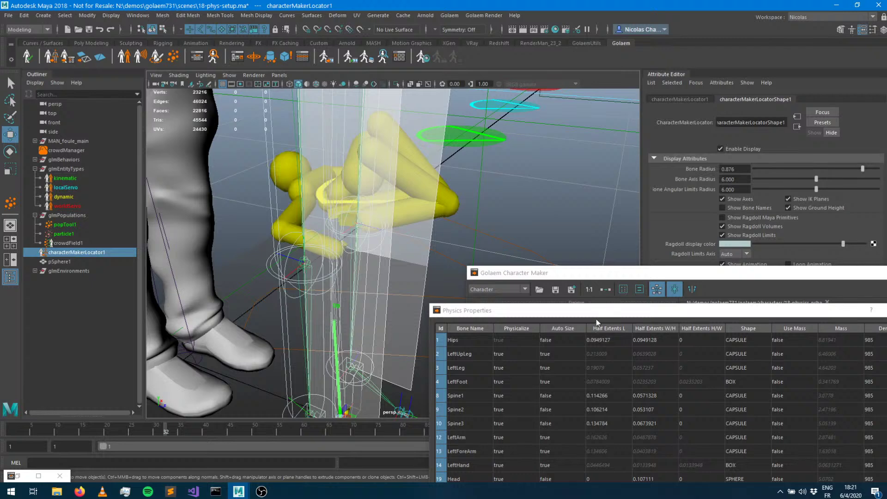
Select the RightLeg bone in the physics properties and examine its joint limits in the table and at the knee.
drag(596, 318, 615, 155)
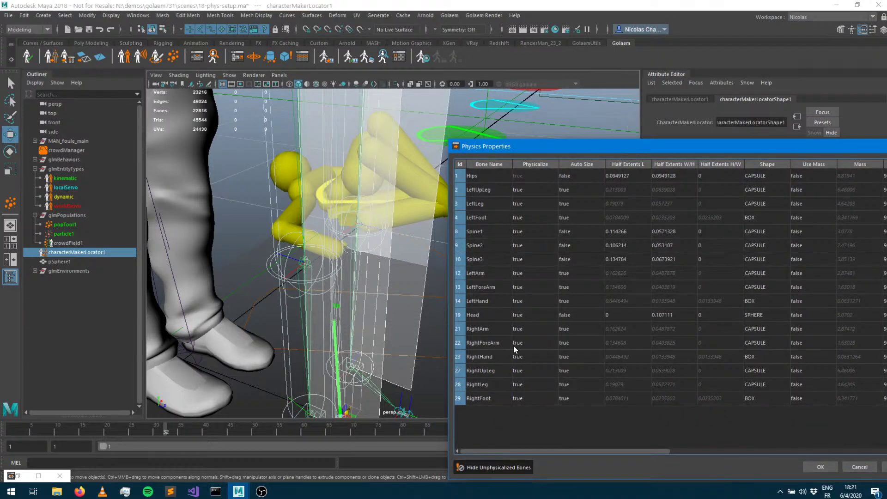
click(495, 385)
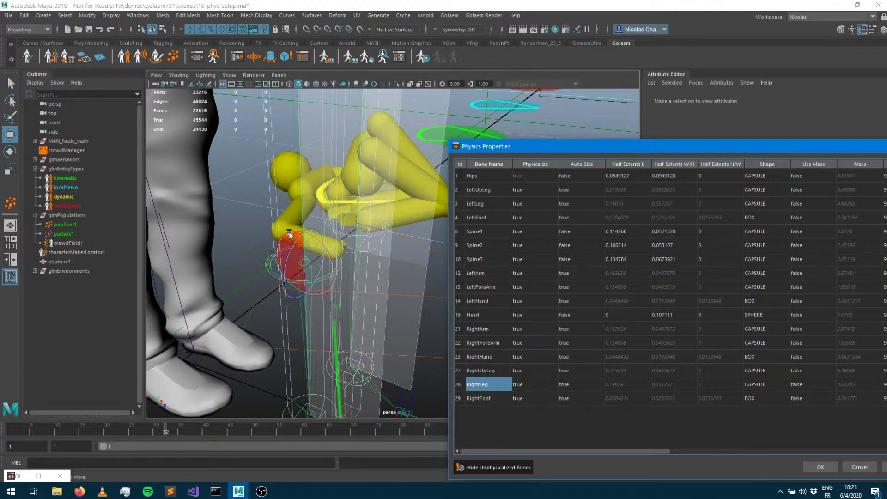
alt+drag(312, 300, 395, 231)
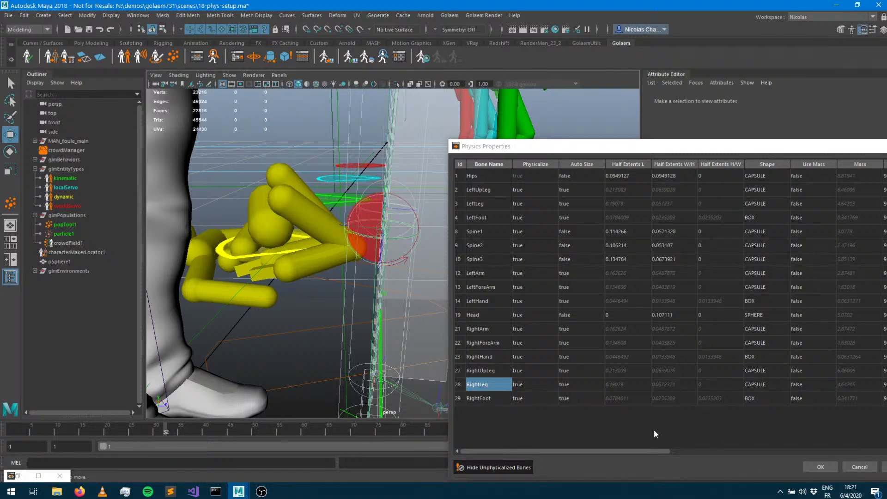
drag(630, 450, 880, 445)
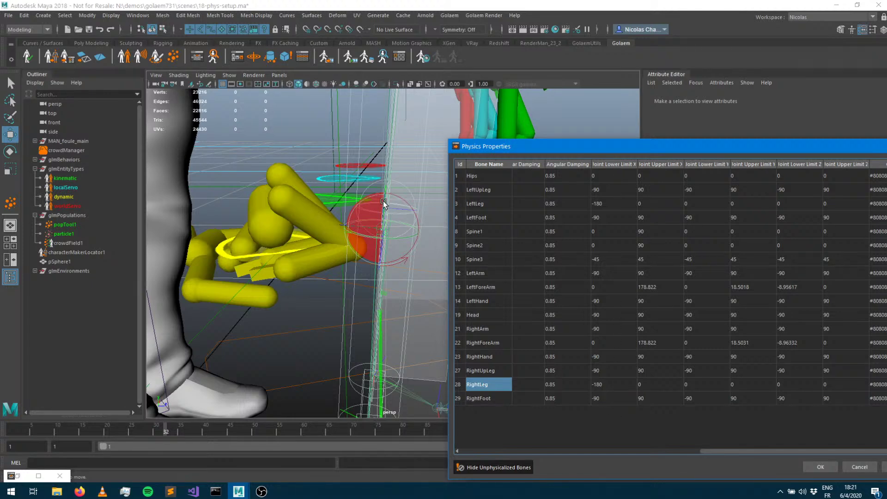
Set RightLeg's Joint Lower Limit X to -90 and Joint Upper Limit X to 110, and inspect the range at the knee.
click(604, 385)
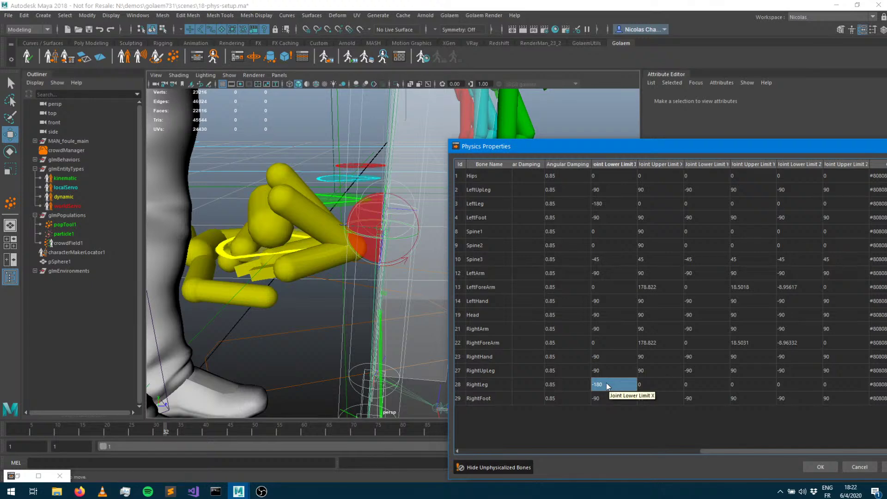
double_click(607, 384)
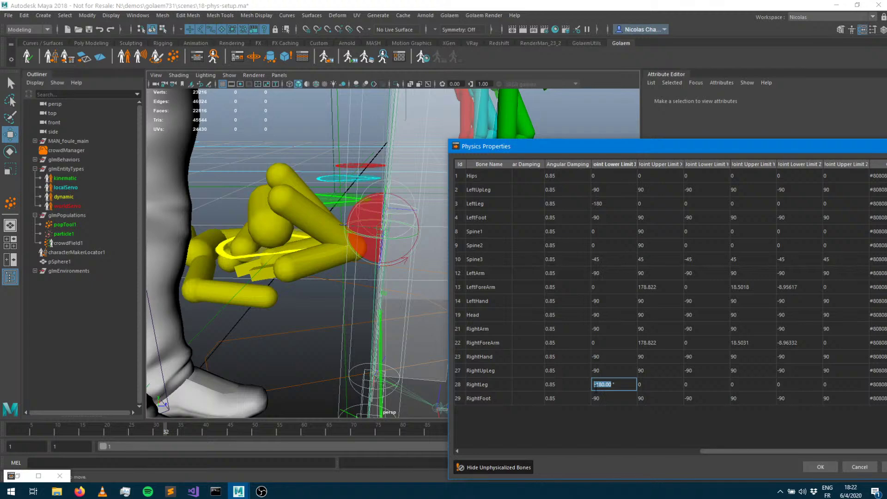
click(594, 385)
drag(595, 385, 620, 386)
text(90)
key(Tab)
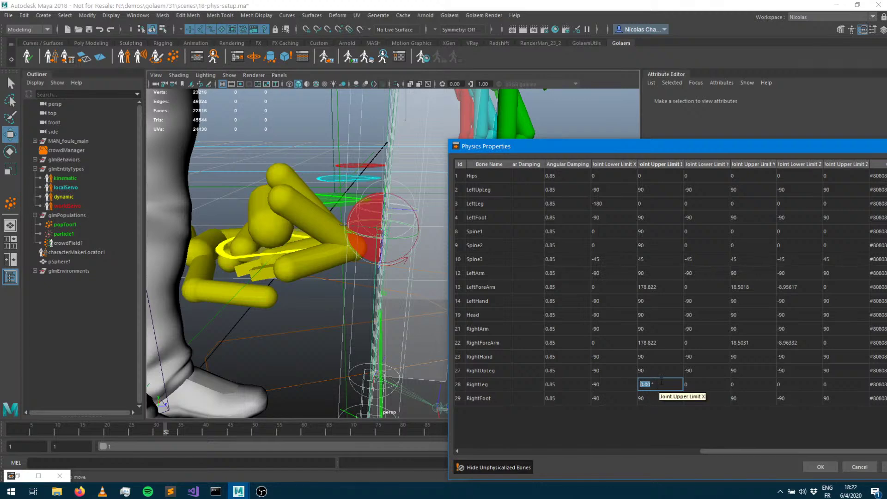
text(110)
key(Tab)
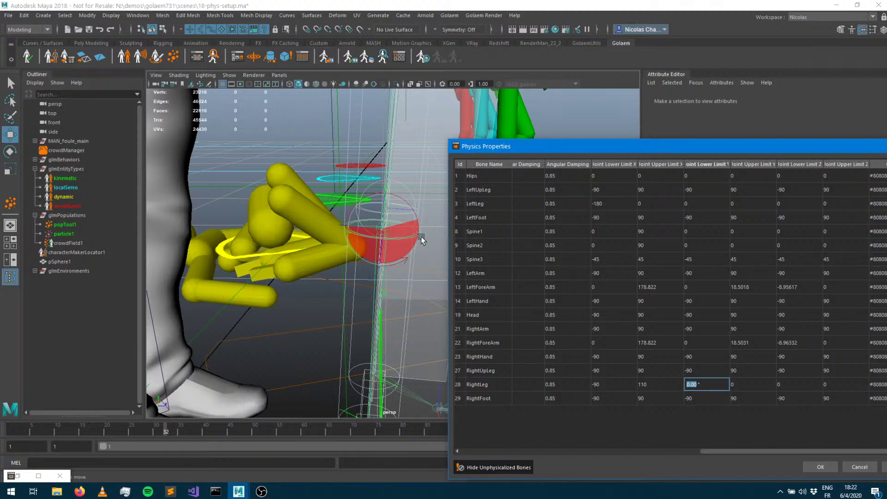
click(392, 270)
alt+drag(392, 270, 321, 264)
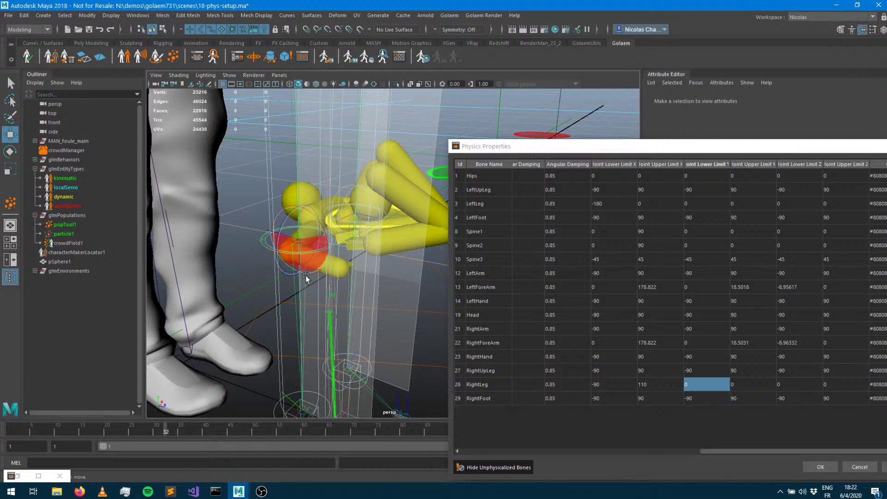
alt+drag(301, 276, 262, 263)
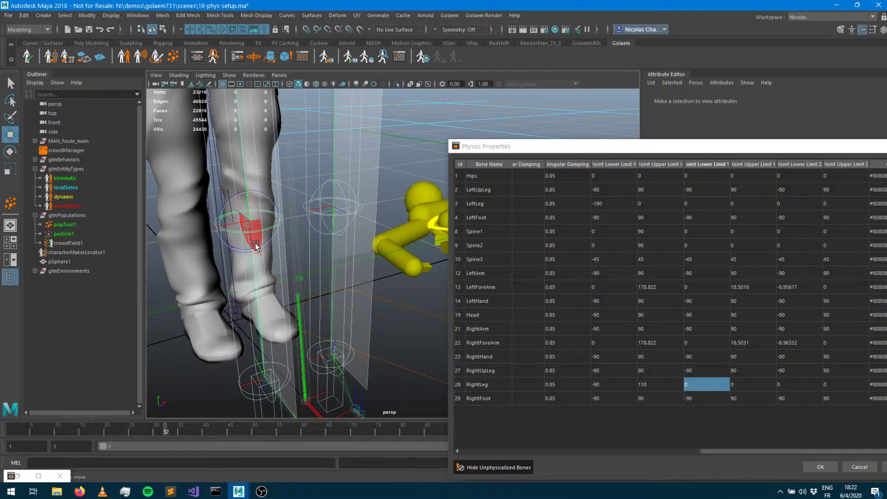
mouse_move(256, 254)
alt+mouse_down()
mouse_move(264, 268)
mouse_move(262, 253)
mouse_move(246, 279)
mouse_move(260, 283)
mouse_move(247, 264)
alt+mouse_up()
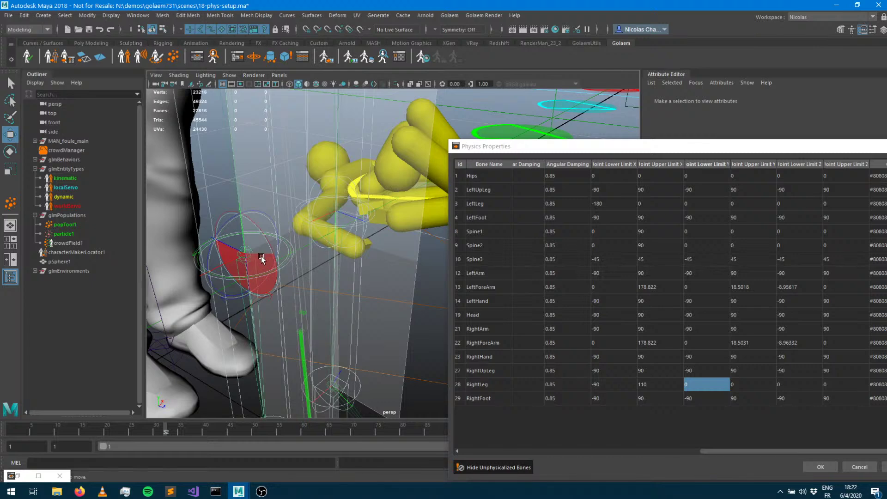
Set RightLeg's Joint Lower Limit Z to -20 and Joint Upper Limit Z to 30, keep its color, and apply the physics properties.
drag(755, 144, 718, 128)
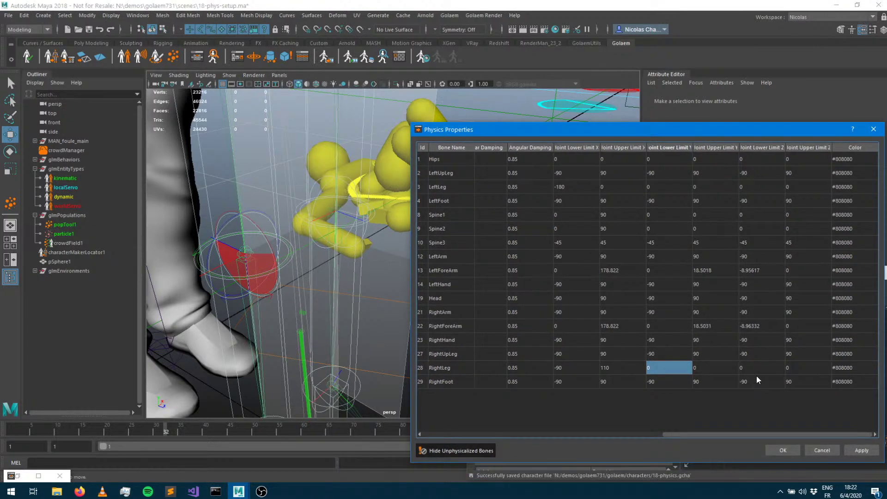
click(737, 369)
click(748, 367)
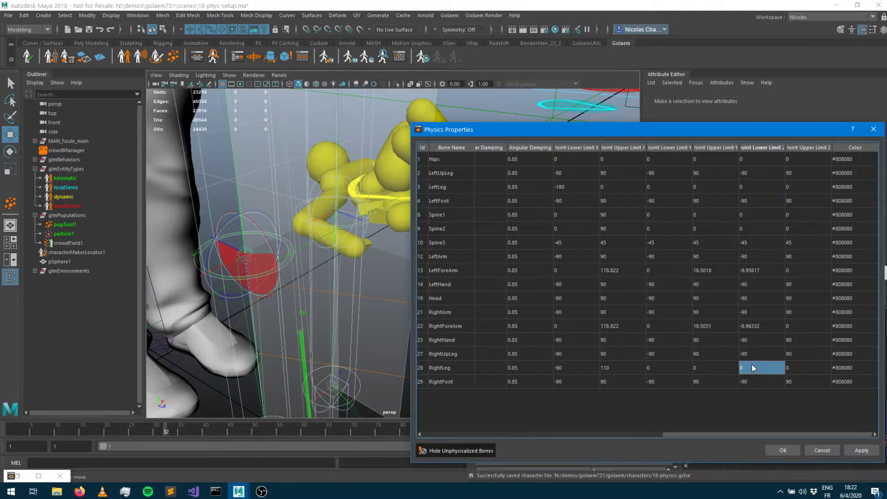
double_click(752, 367)
text(-5)
key(BackSpace)
text(21)
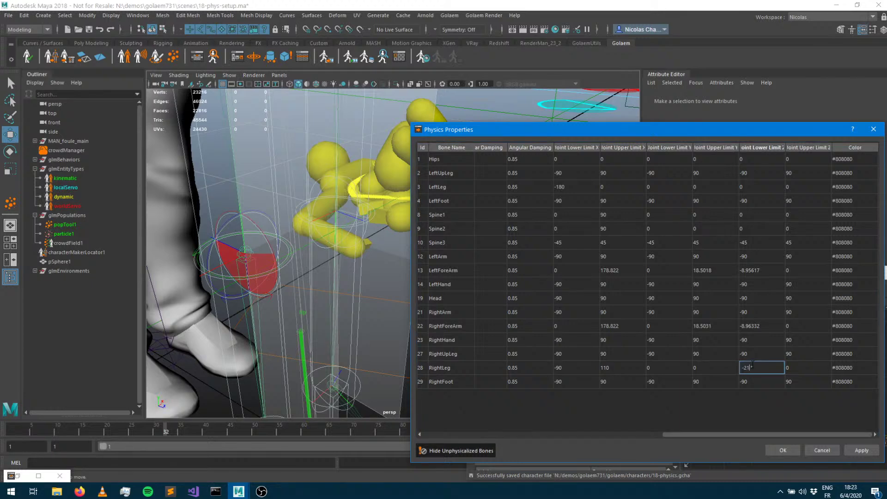
text(0)
key(Tab)
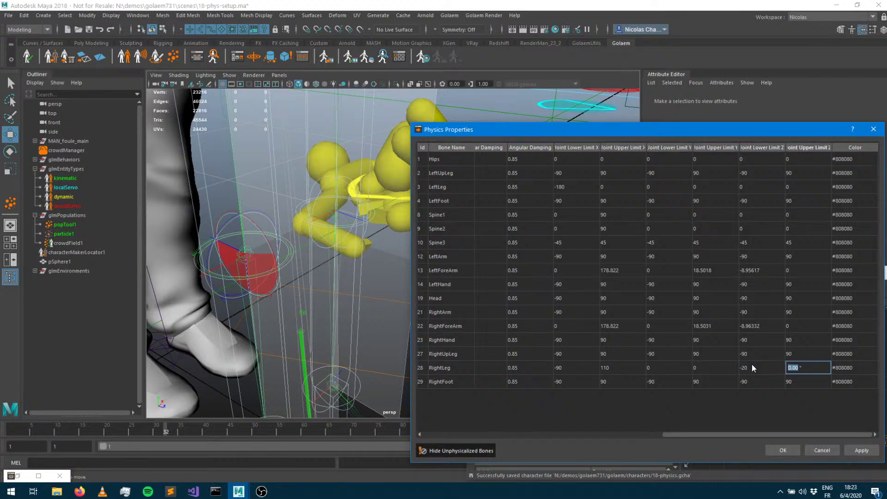
text(30)
key(Tab)
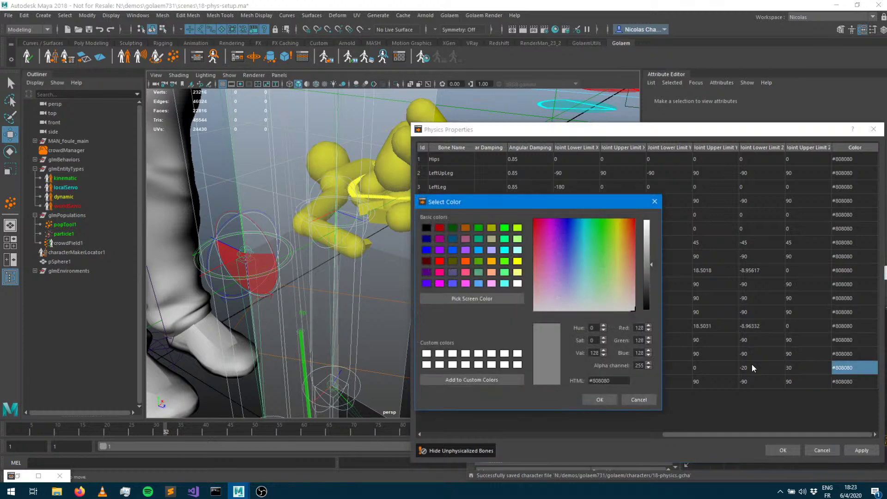
click(606, 402)
click(857, 452)
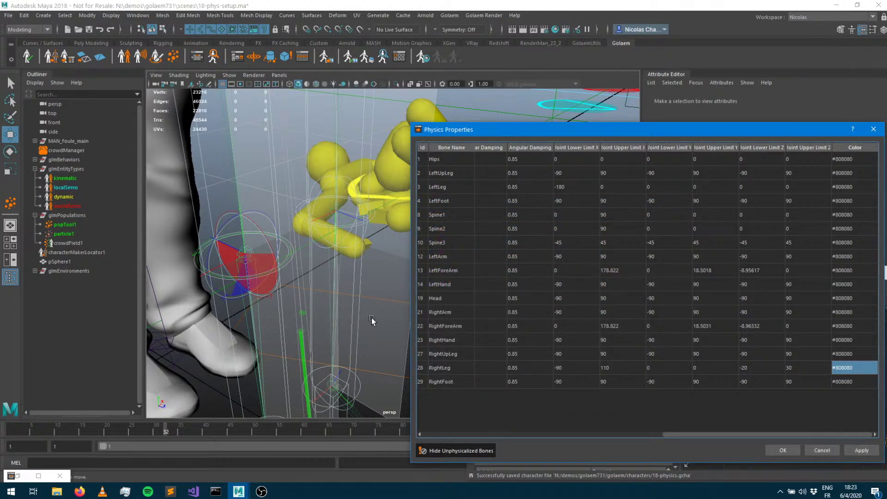
Examine the angular limit ranges of the RightLeg, LeftLeg and LeftUpLeg joints from several angles.
alt+drag(318, 308, 209, 235)
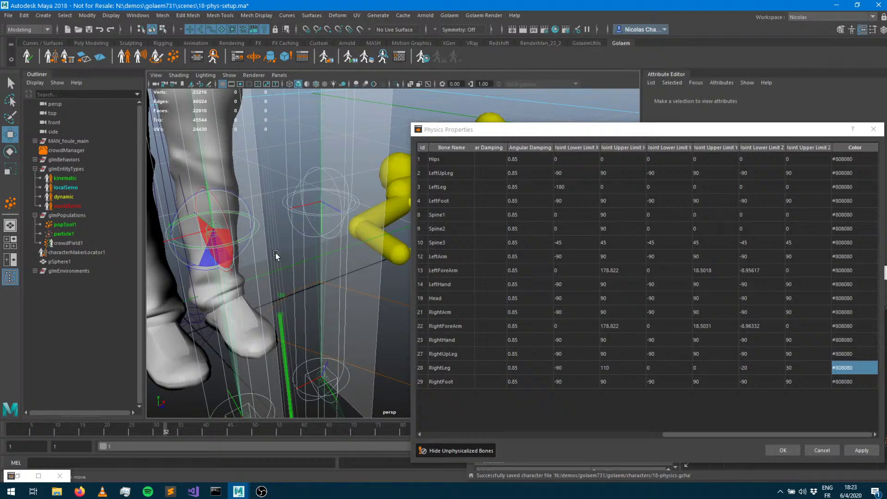
alt+drag(273, 251, 328, 233)
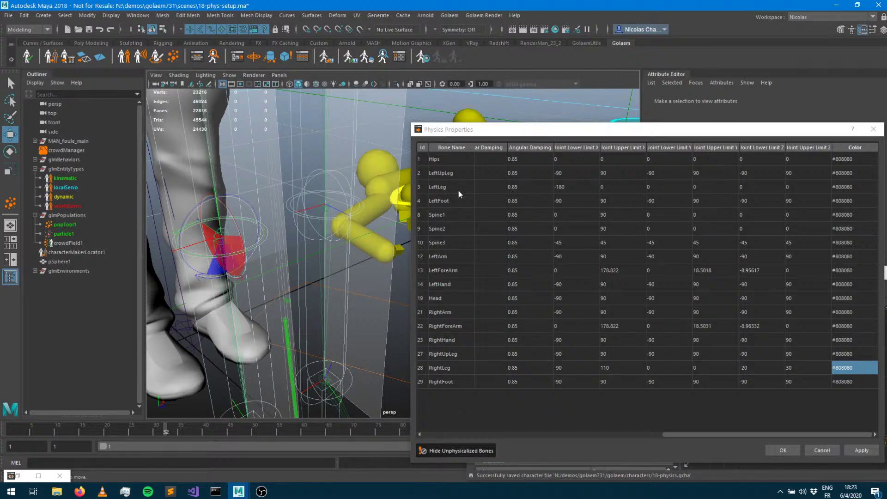
click(443, 187)
key(f)
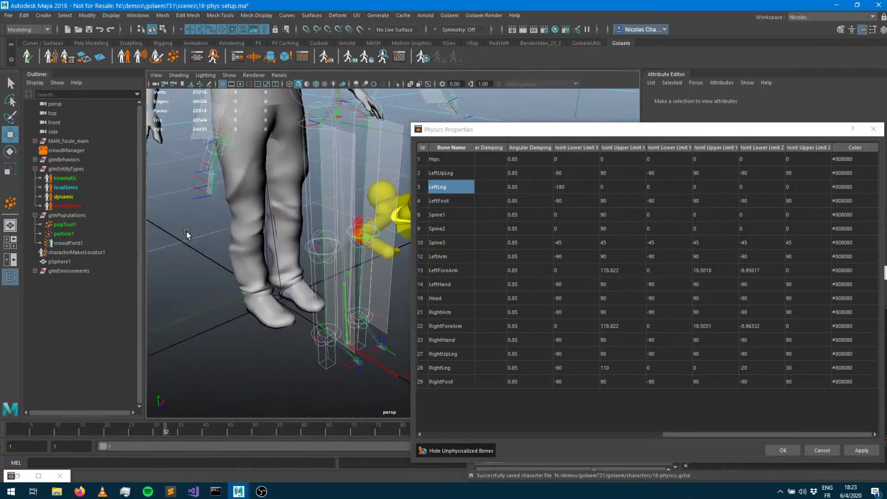
alt+middle_drag(286, 203, 210, 237)
alt+right_drag(209, 237, 283, 236)
alt+drag(283, 235, 365, 231)
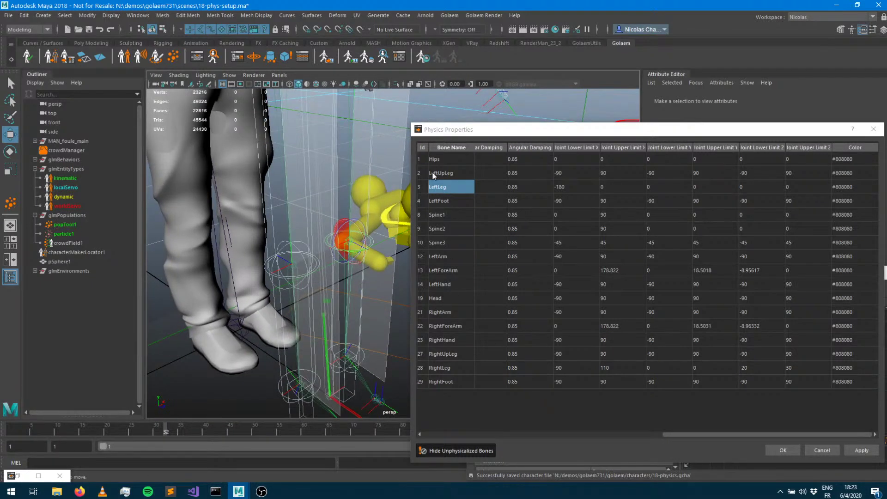
click(458, 173)
alt+drag(312, 165, 332, 254)
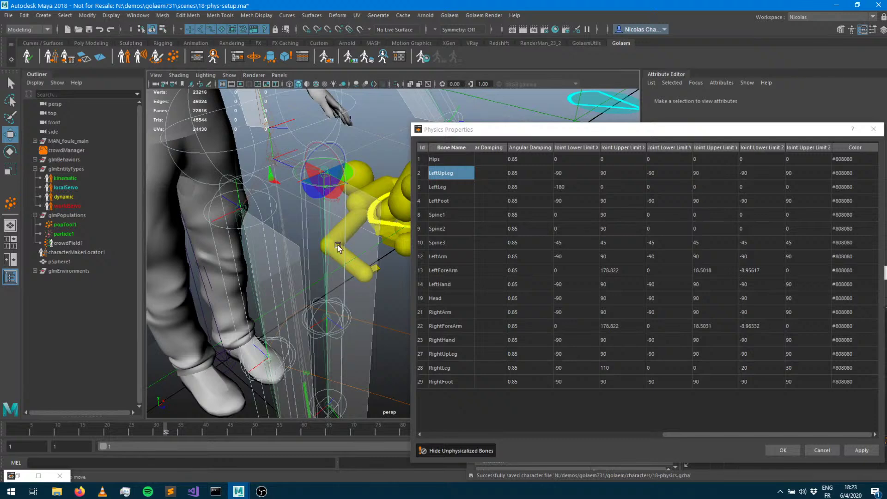
alt+drag(342, 252, 326, 229)
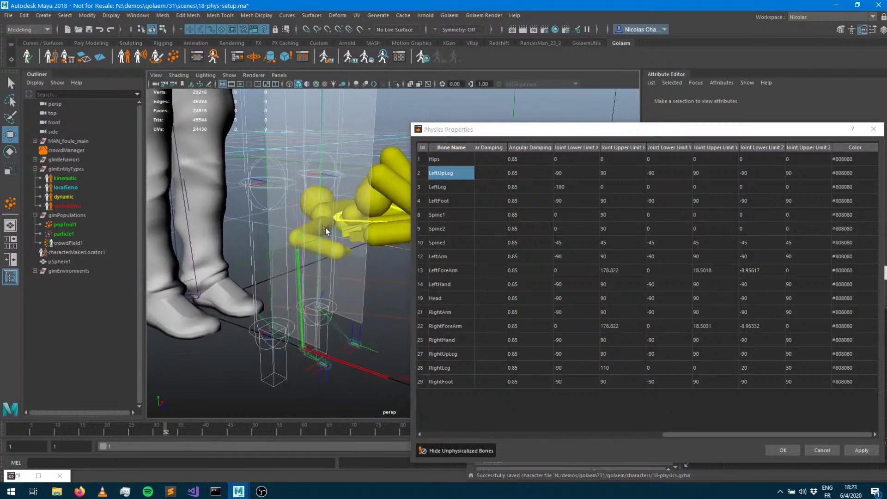
Compare the angular limits of the RightLeg and RightUpLeg joints in the table and on the character's leg.
scroll(325, 228, up, 3)
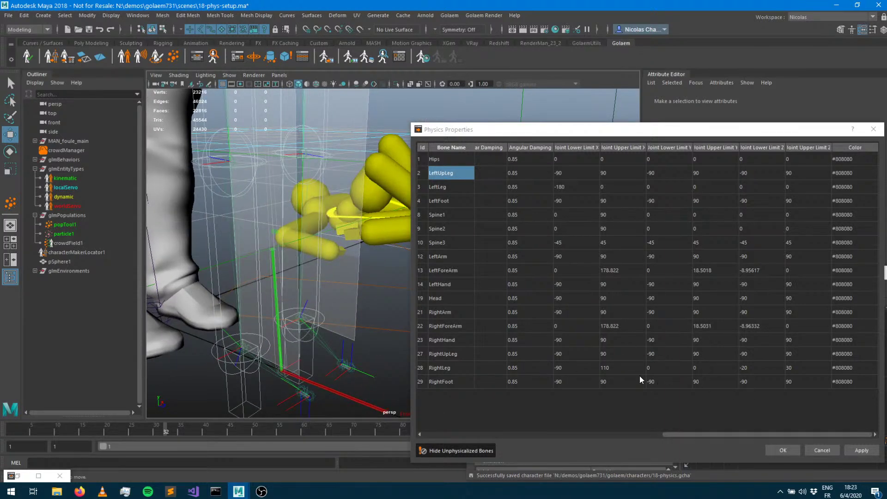
click(614, 371)
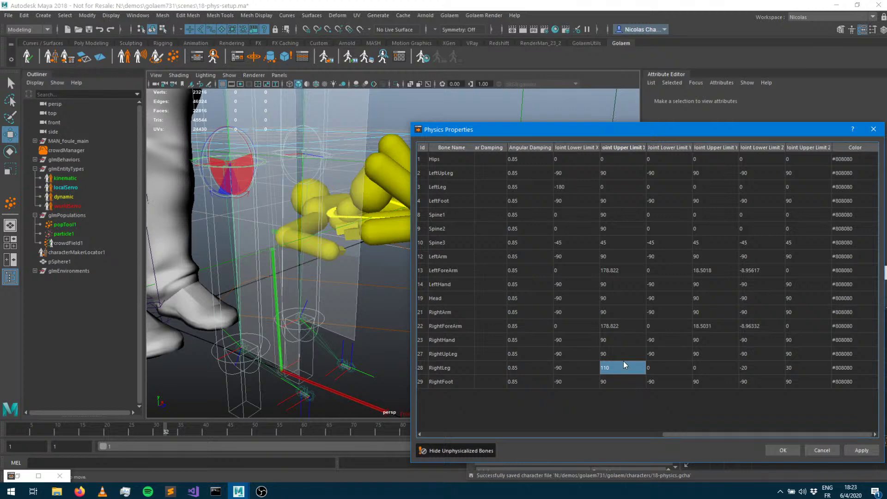
click(625, 353)
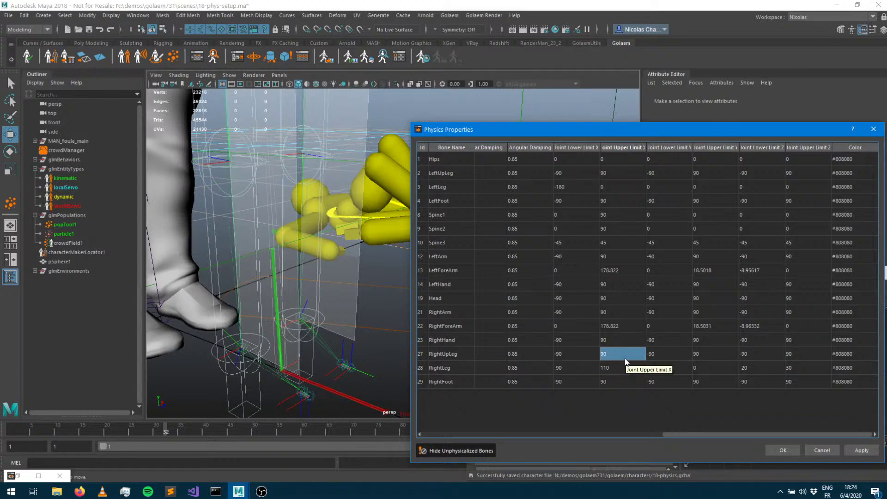
click(458, 353)
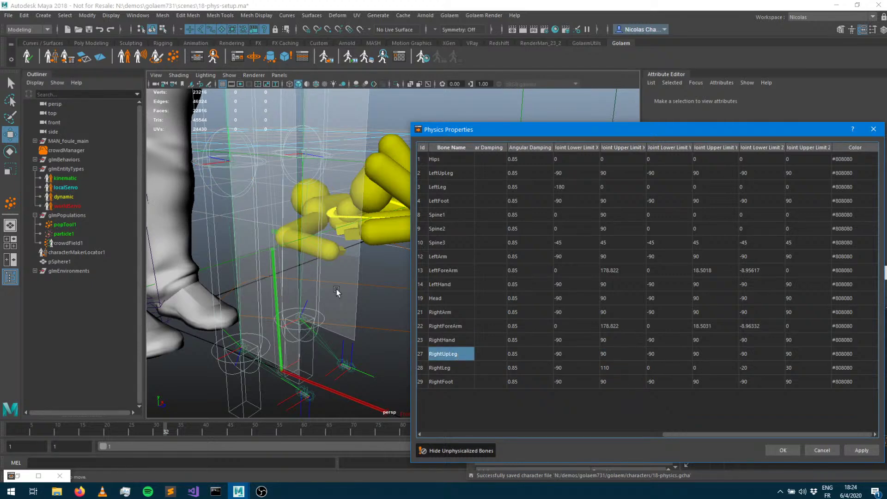
alt+drag(336, 289, 449, 363)
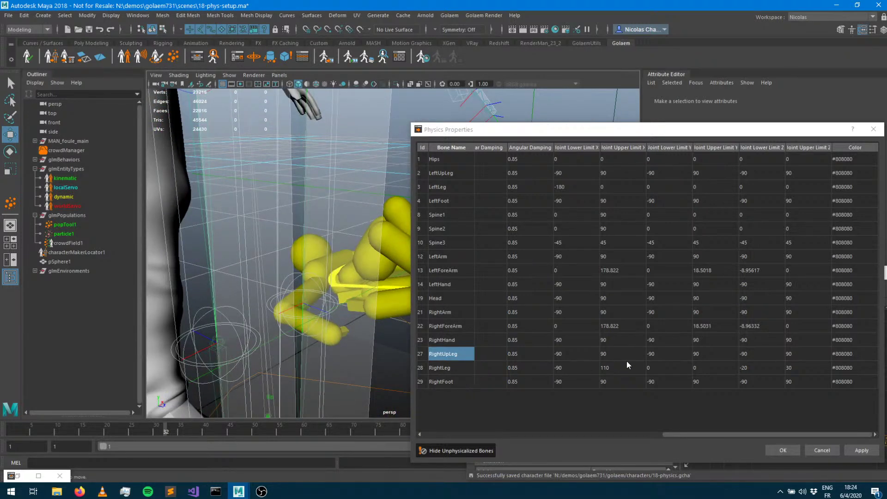
click(591, 370)
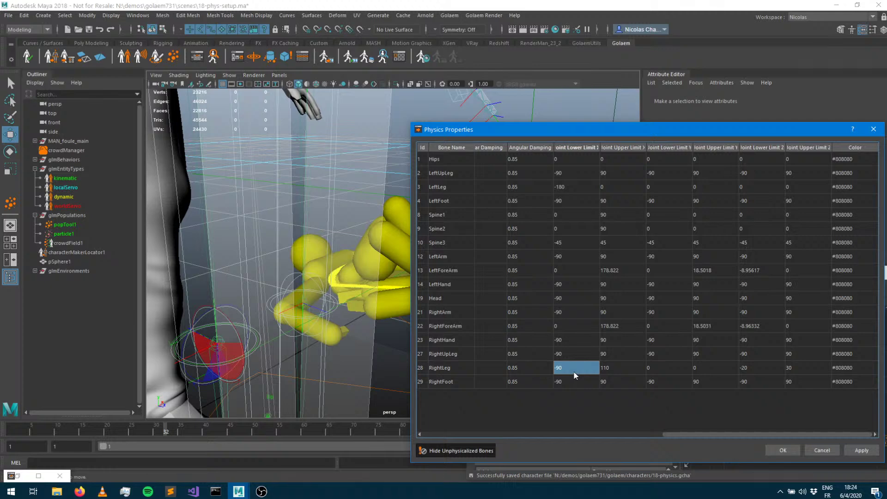
alt+middle_drag(254, 306, 292, 210)
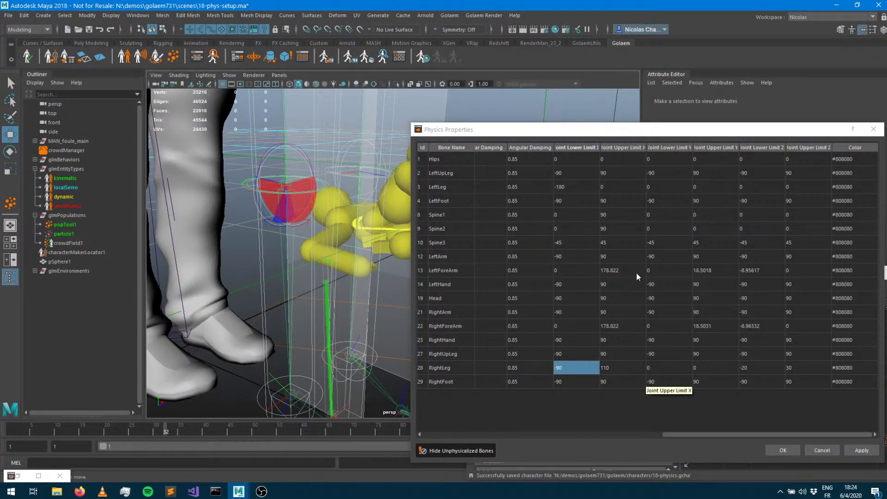
Set RightLeg's Joint Lower Limit X to -180 and its Joint Upper Limit X to 0.
double_click(573, 368)
text(-0)
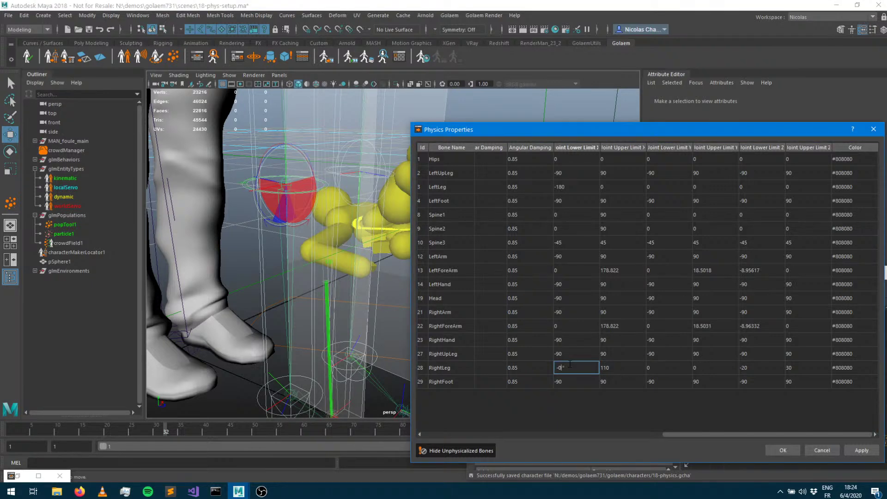
text(180)
key(Tab)
text(0)
key(Tab)
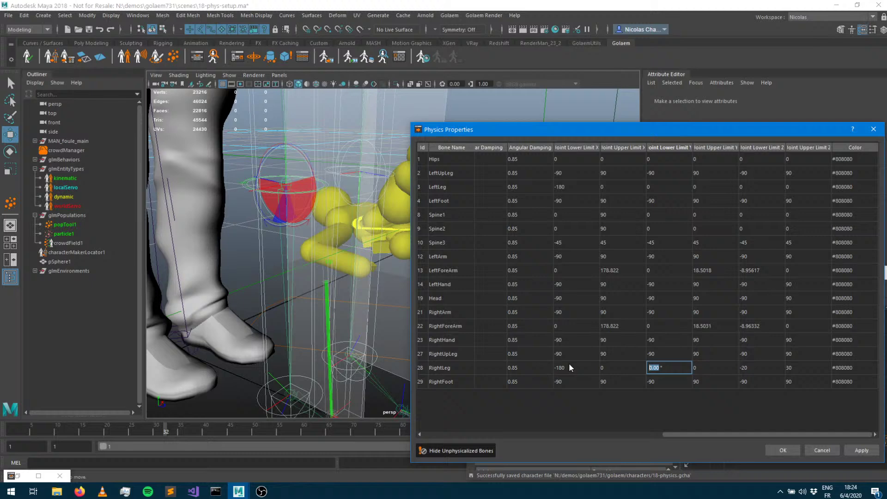
Set RightLeg's Joint Lower Limit Z and Joint Upper Limit Z both to 0, keeping its color #808080.
key(Tab)
key(Tab)
key(Tab)
double_click(768, 371)
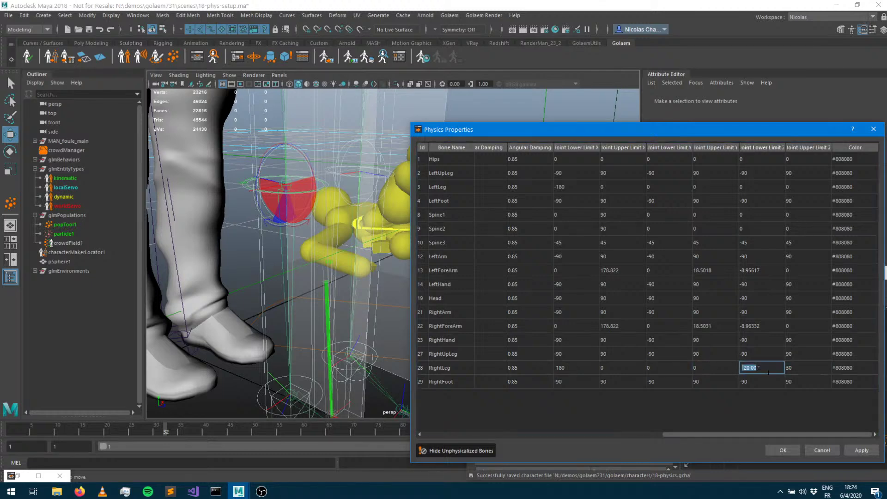
text(0)
key(Tab)
text(0)
key(Tab)
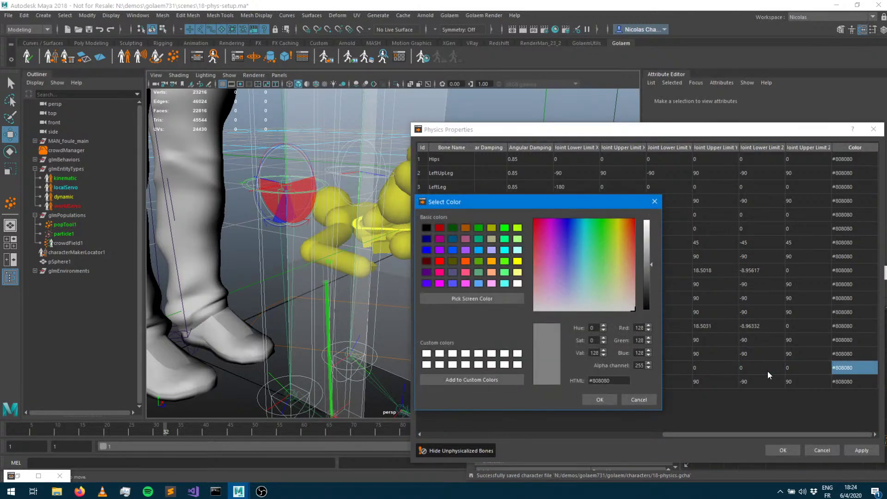
click(611, 399)
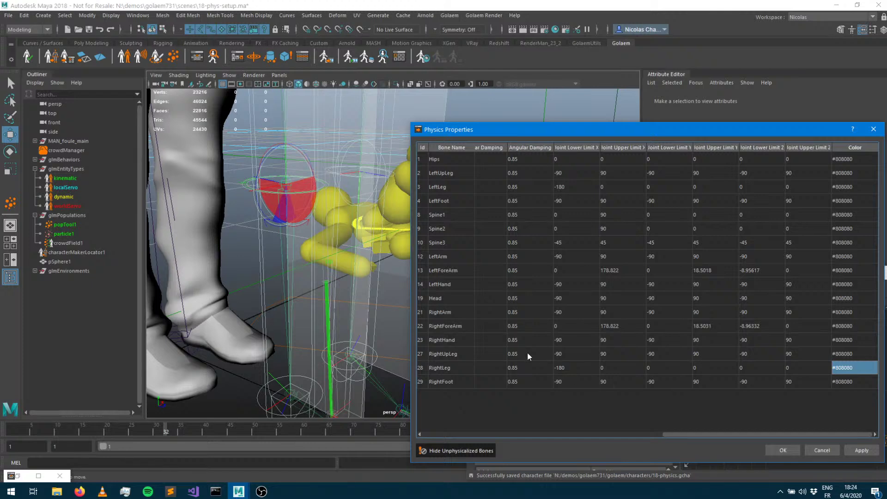
Apply the pending RightLeg joint limit changes and set the RightUpLeg's lower X joint limit to 0.
click(861, 454)
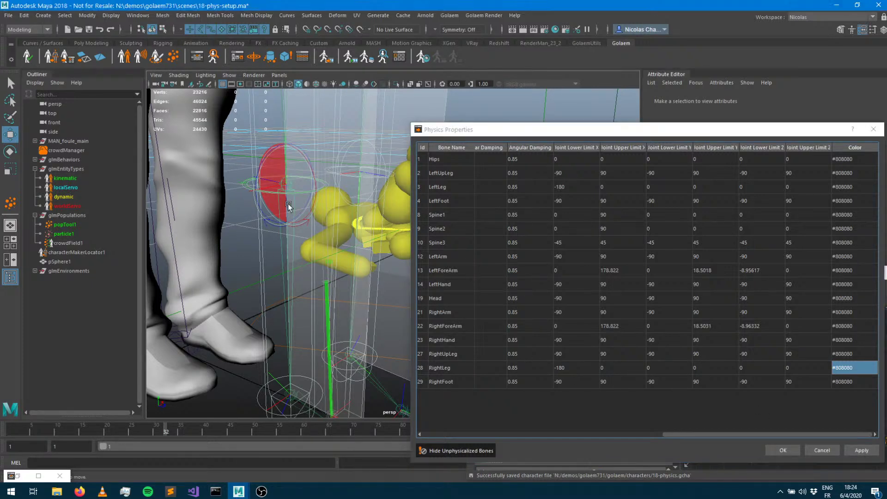
alt+drag(287, 204, 292, 353)
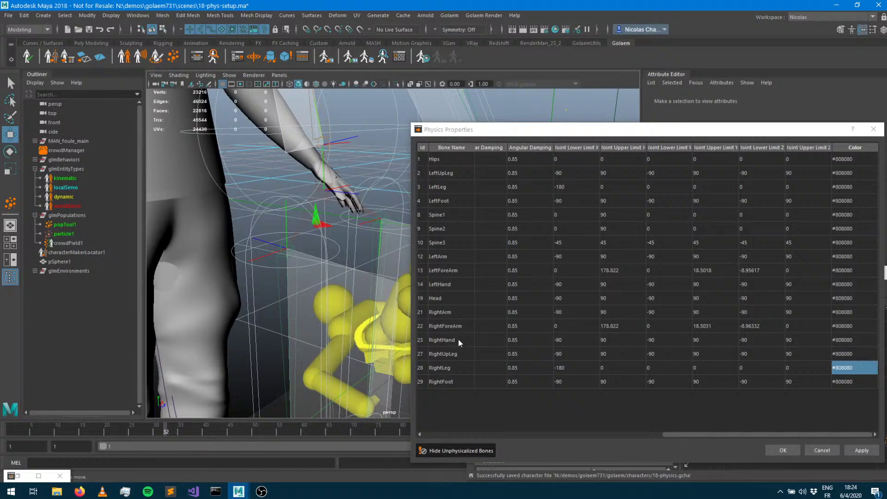
click(627, 355)
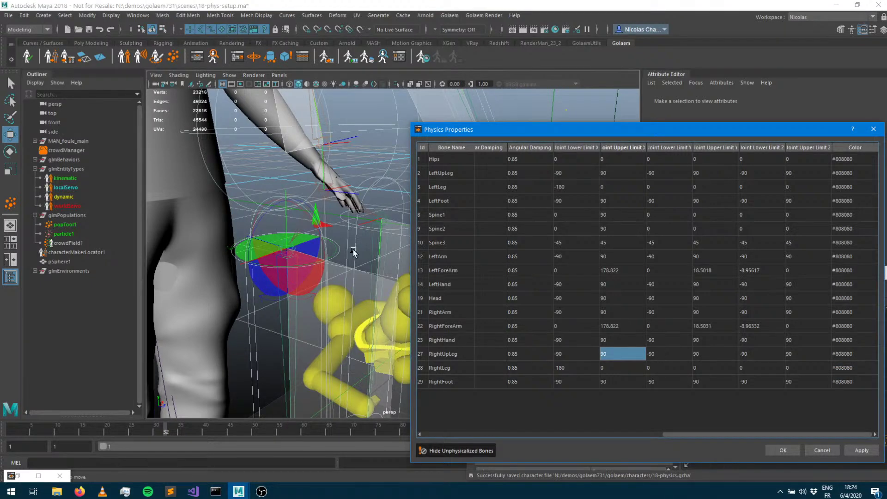
double_click(575, 359)
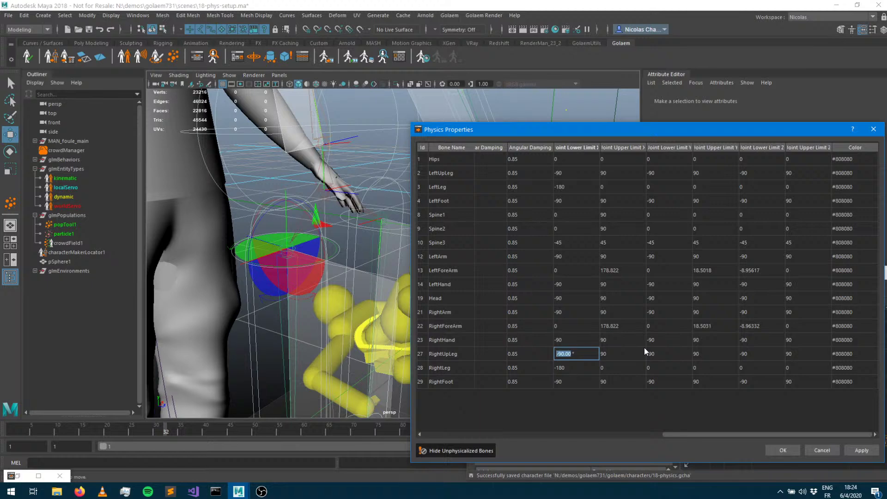
text(0)
key(Tab)
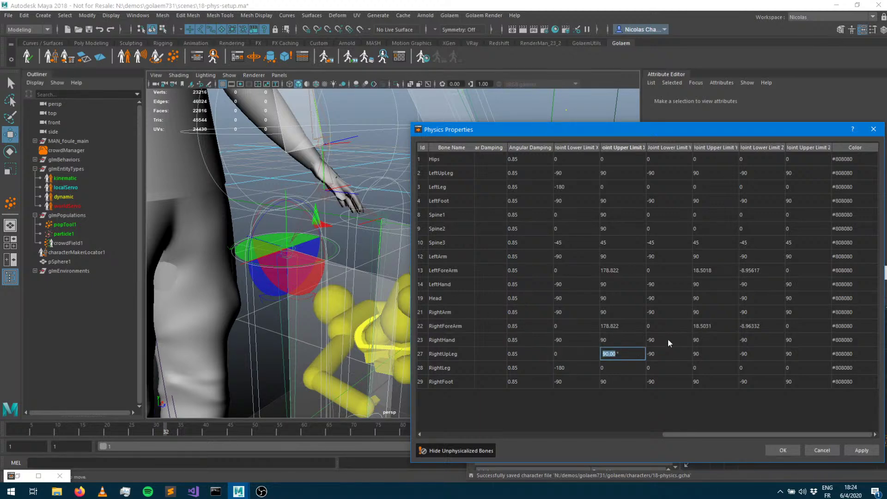
Set the RightUpLeg's Y joint limits to -45 lower and 45 upper.
click(678, 355)
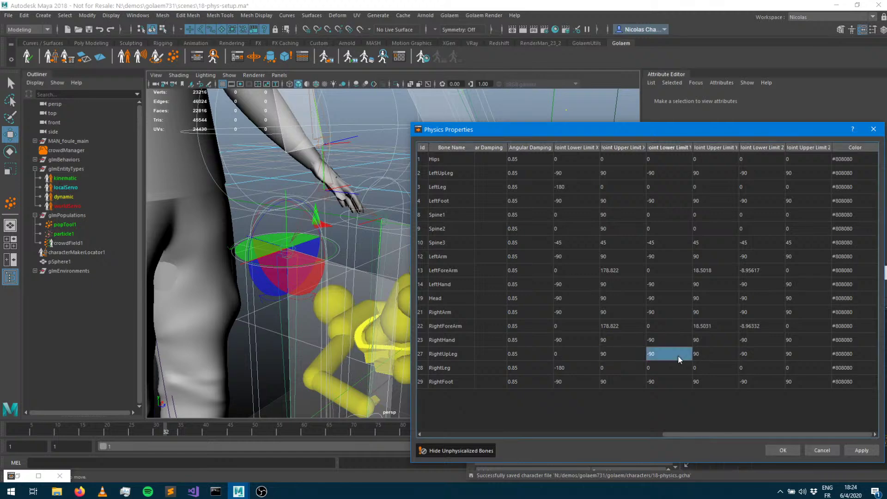
click(677, 355)
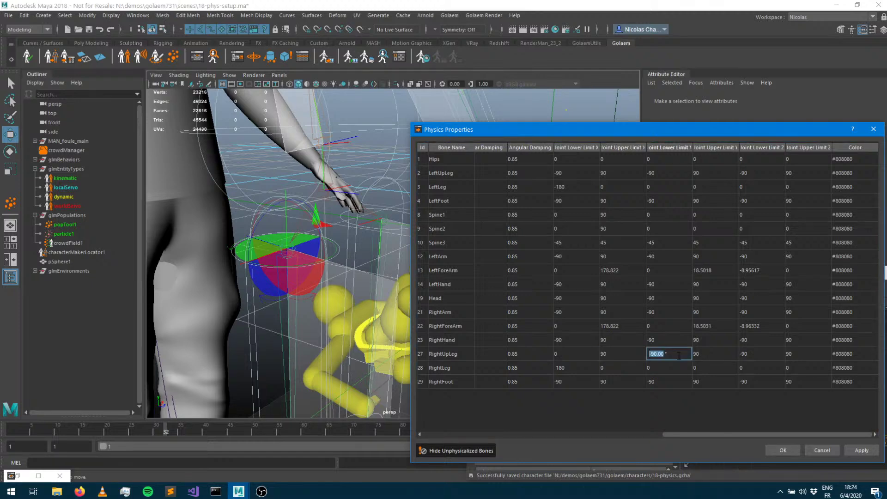
text(-45)
key(Tab)
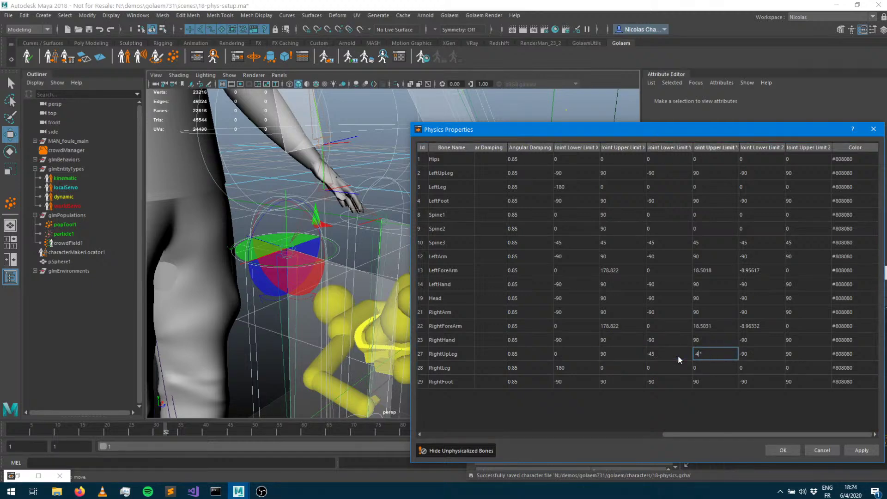
text(45)
key(Tab)
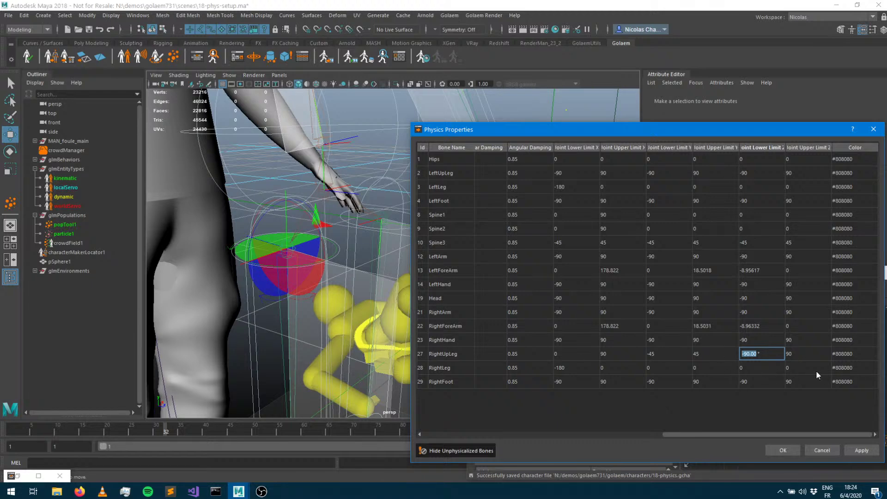
Set the RightUpLeg's Z joint limits to -45 lower and 45 upper, and apply the changes.
text(-45)
key(Tab)
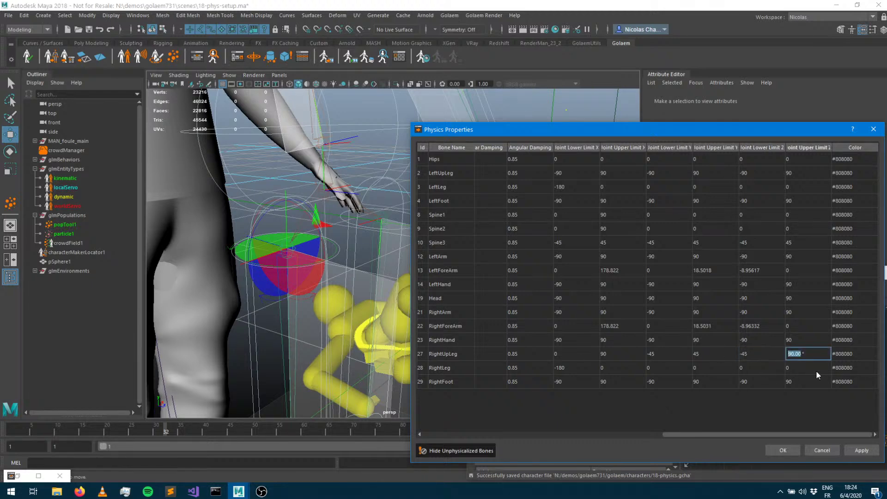
text(45)
key(Tab)
click(647, 387)
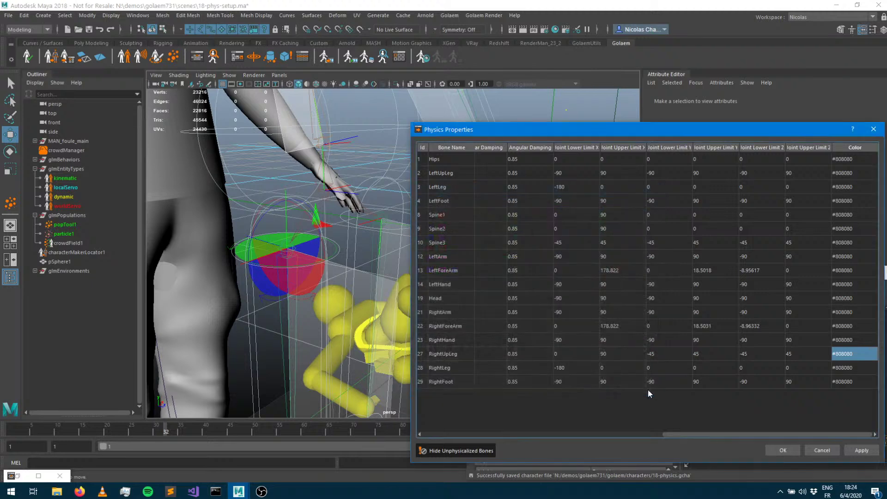
click(863, 451)
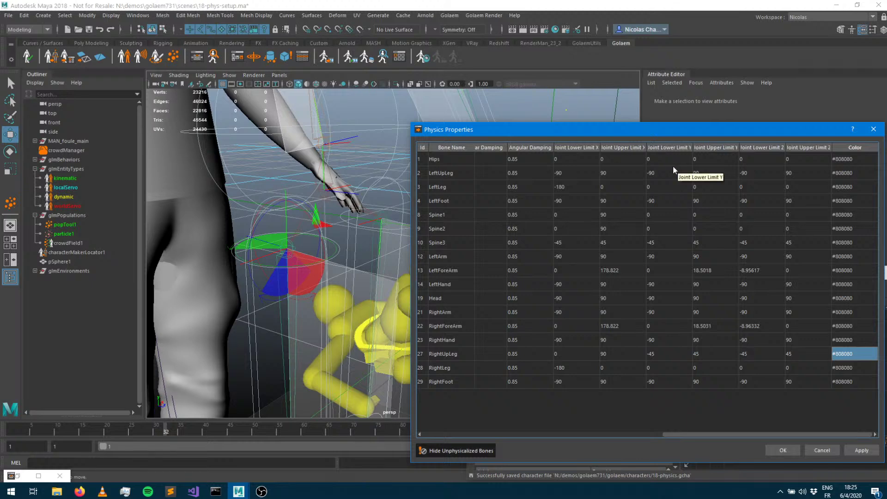
Set the LeftUpLeg's lower X joint limit to 0 and its Y joint limits to -45 lower and 45 upper.
click(620, 176)
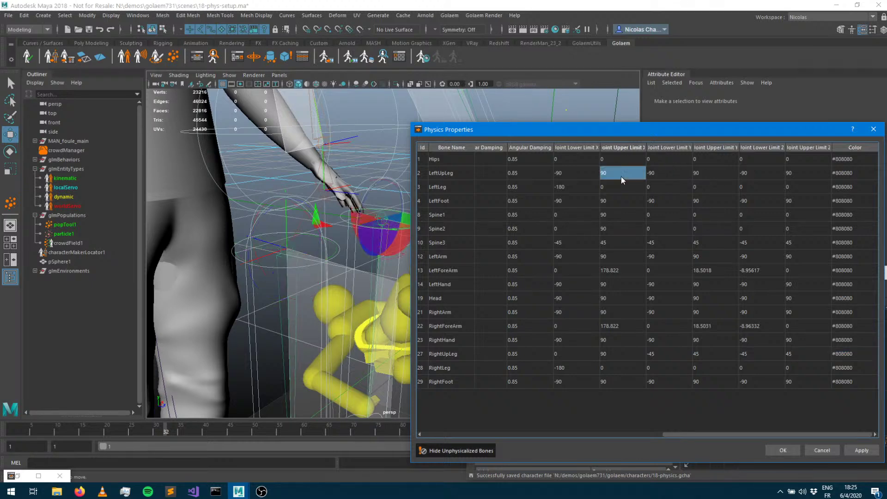
click(584, 174)
text(0)
key(Tab)
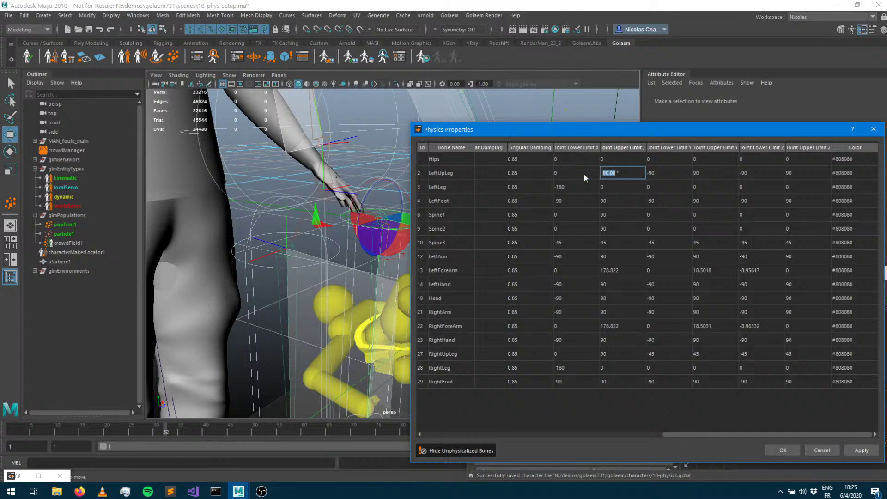
click(685, 176)
text(-45)
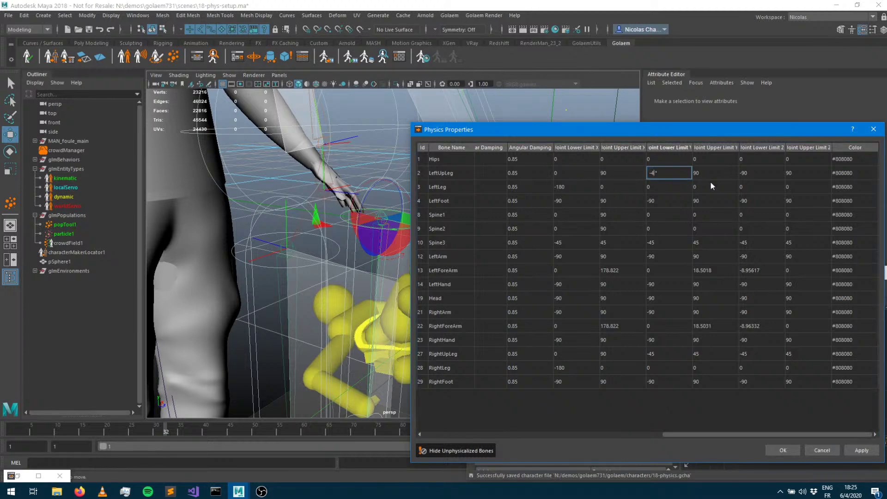
key(Tab)
text(45)
key(Tab)
Set the LeftUpLeg's Z joint limits to -45 lower and 45 upper, keep its color, and accept the physics properties.
text(-45)
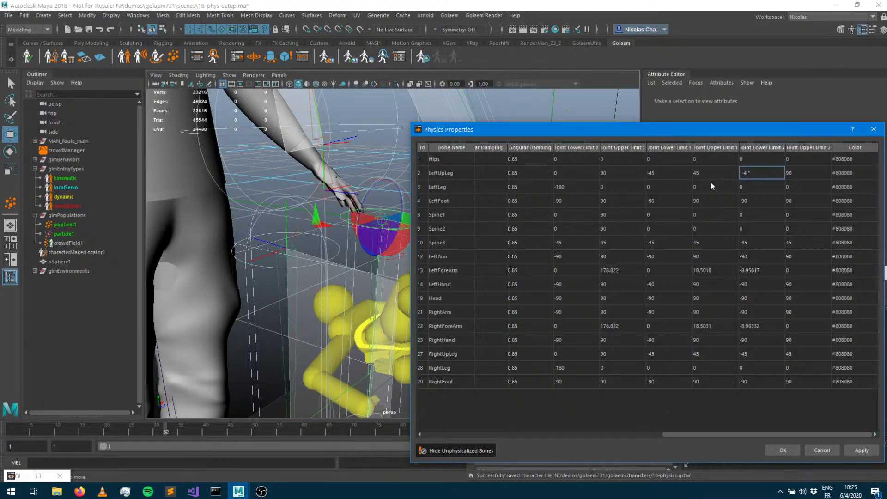
key(Tab)
text(45)
key(Tab)
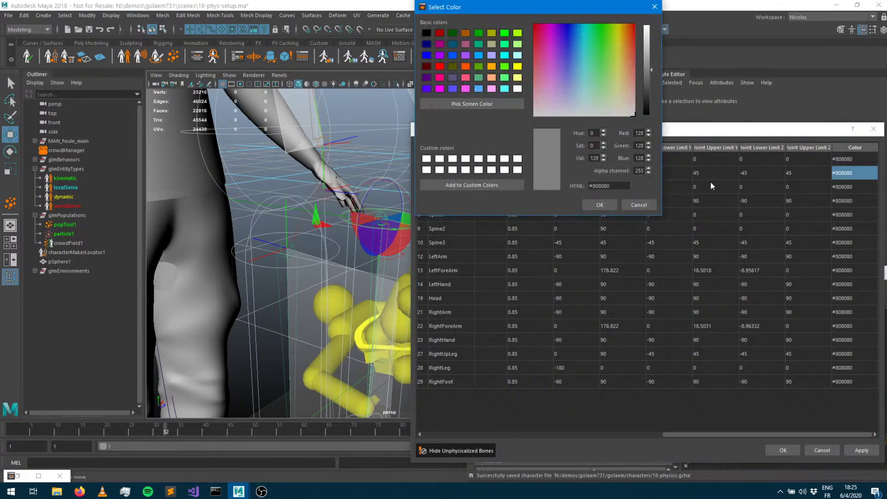
click(631, 205)
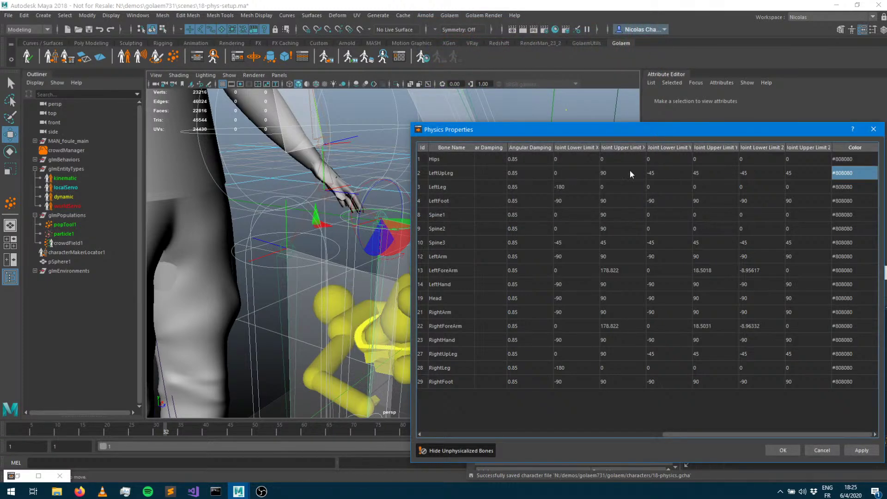
click(785, 451)
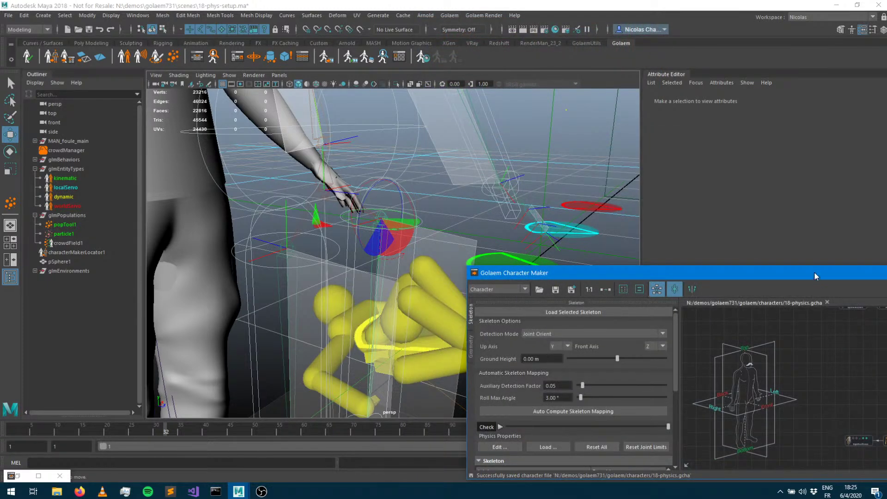
Minimize the Character Maker and step the simulation from the first frame to frame 21 to examine the yellow ragdoll's collapsed pose.
drag(814, 276, 383, 312)
click(581, 311)
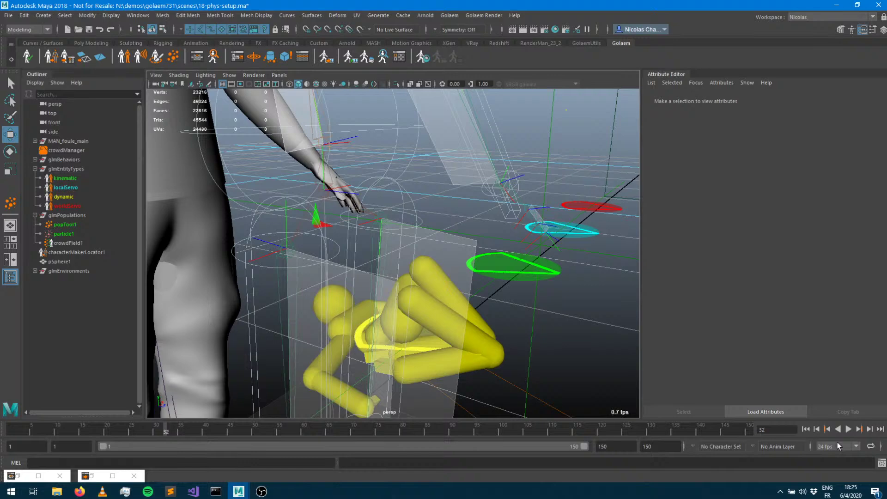
click(805, 429)
click(870, 431)
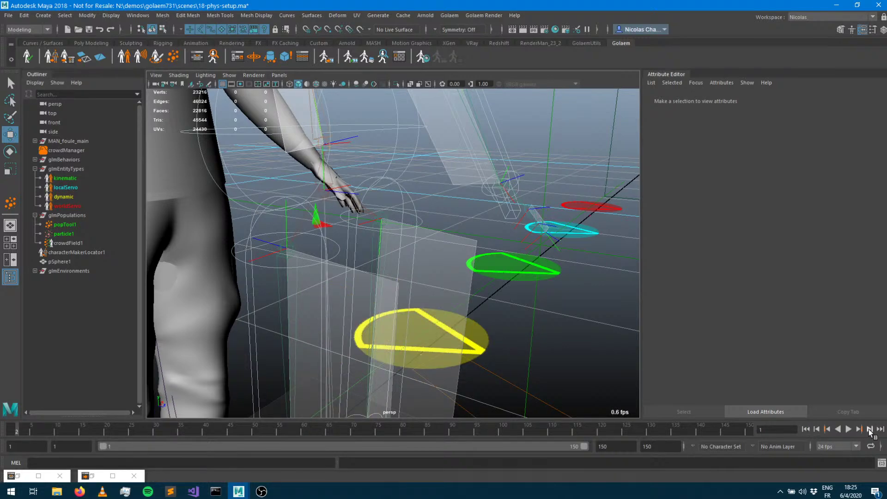
click(870, 431)
click(870, 431)
click(869, 431)
click(870, 430)
click(870, 431)
click(870, 431)
click(870, 430)
click(870, 430)
click(869, 431)
click(870, 430)
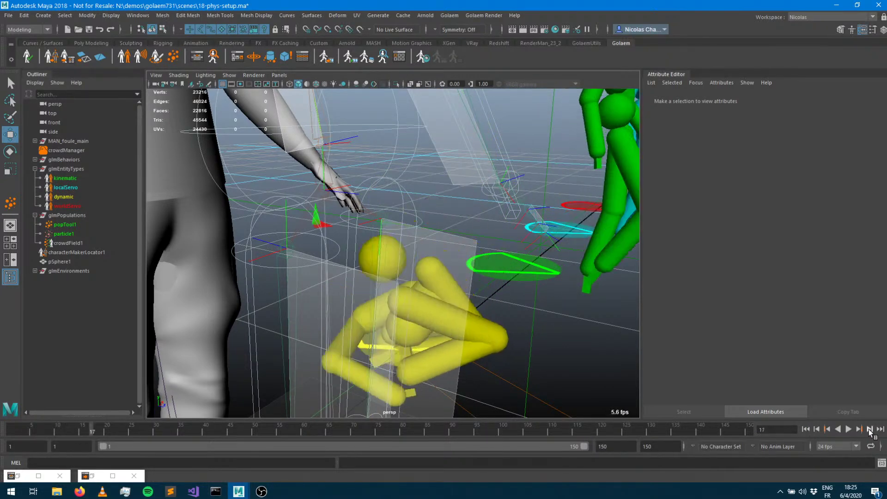
click(870, 431)
click(870, 431)
click(870, 430)
click(870, 431)
alt+drag(431, 329, 475, 295)
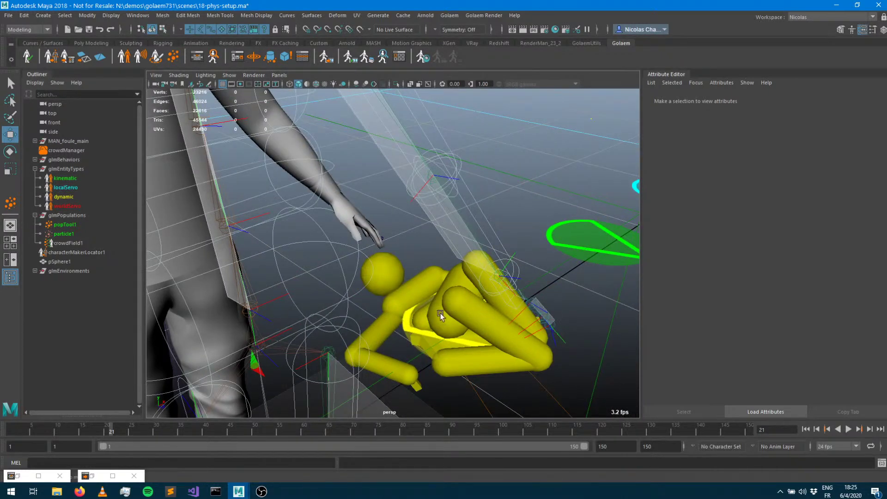
alt+drag(472, 350, 619, 195)
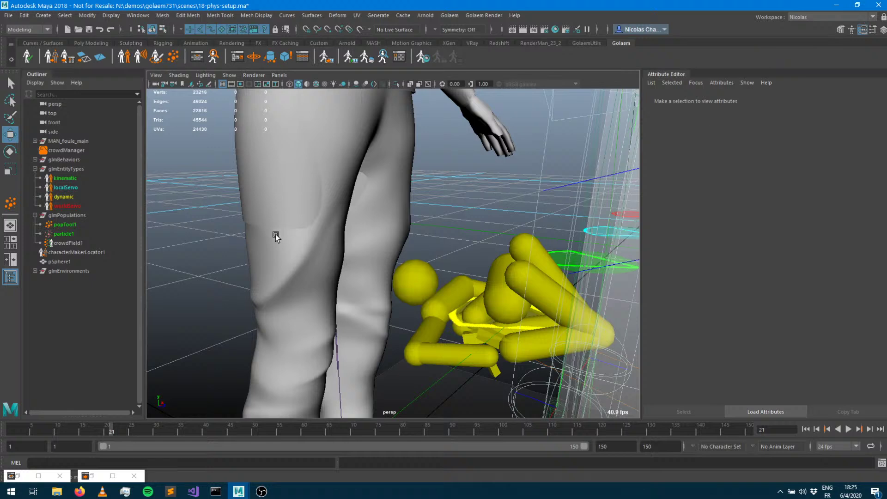
Select the physics1 environment node and show its Nvidia PhysX Solver and Ragdolls Advanced attributes.
click(34, 271)
click(60, 282)
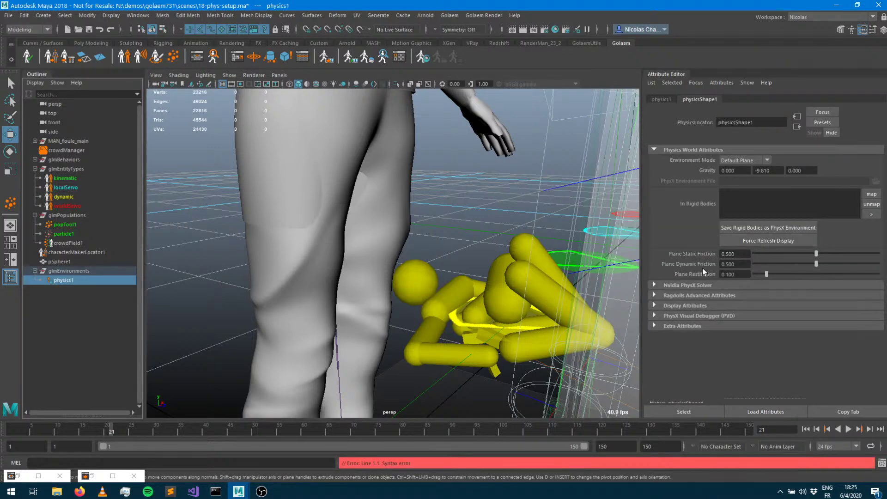
click(697, 284)
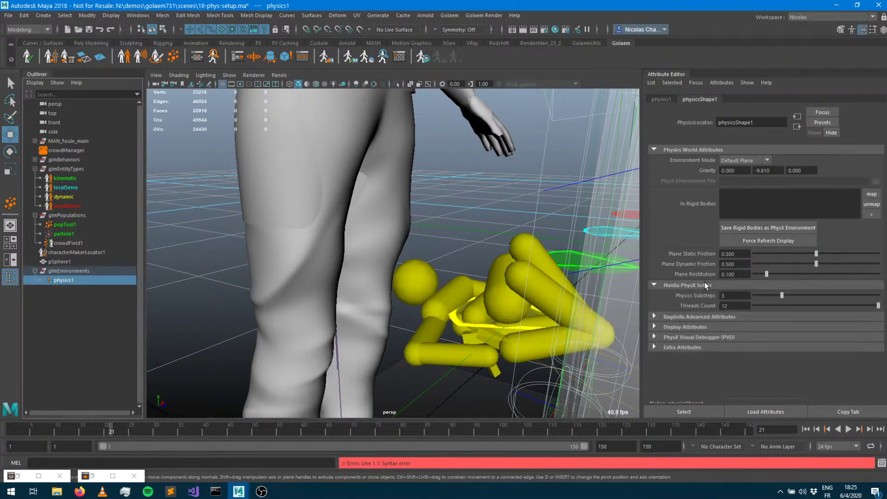
click(700, 317)
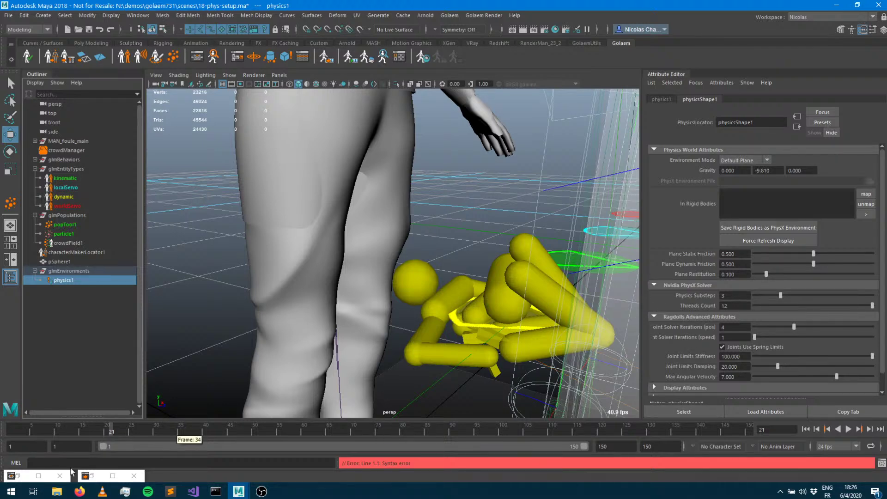
Restore the Character Maker and open the physics properties table for 18-physics.gcha.
click(38, 476)
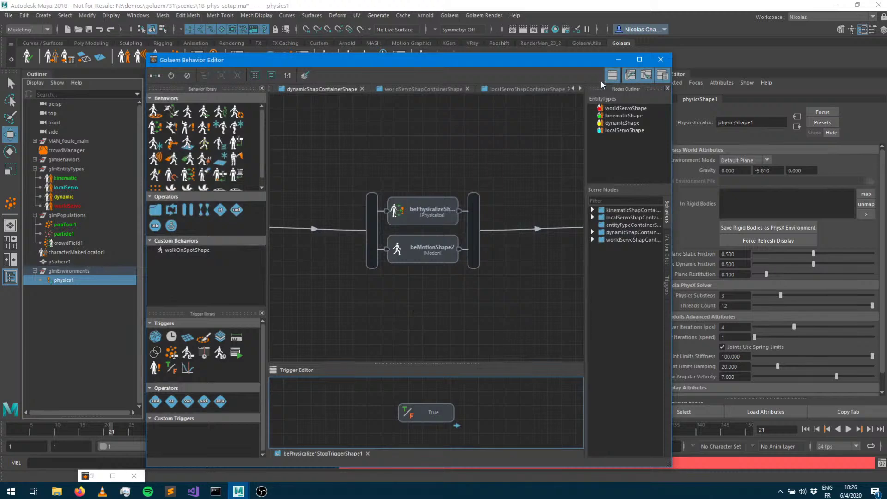
click(616, 63)
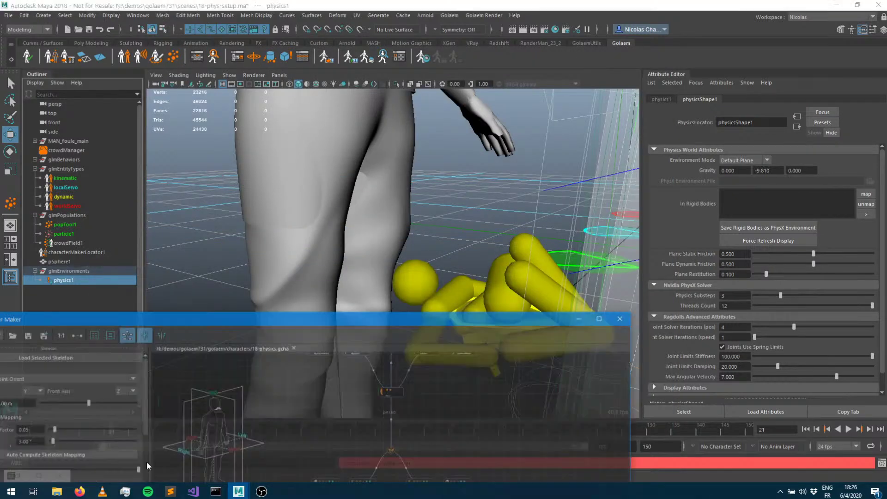
click(112, 475)
drag(318, 310, 528, 101)
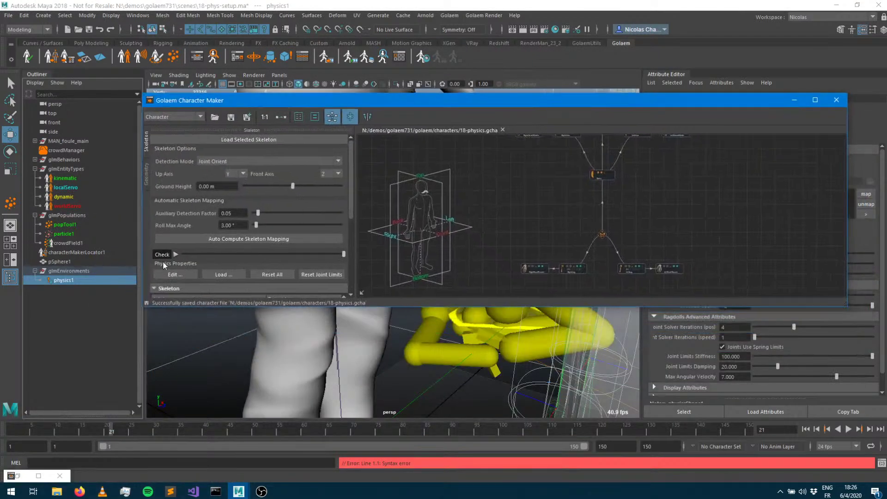
click(175, 274)
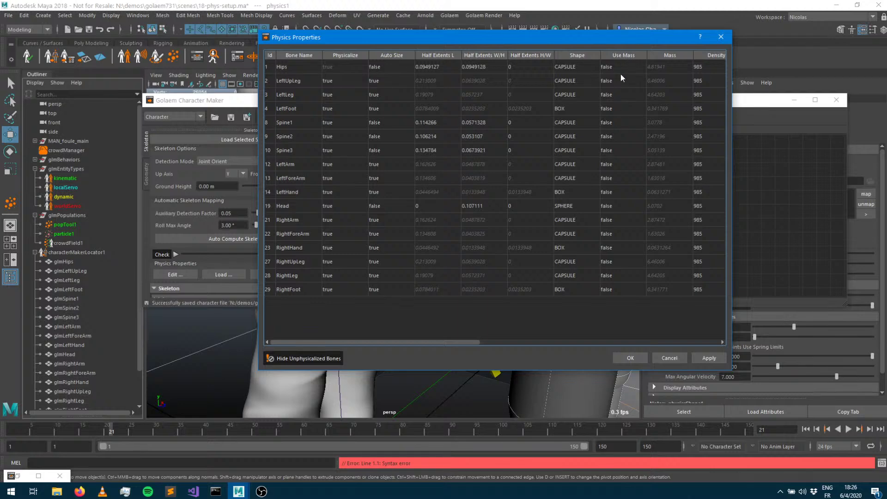
Examine the bones' Density, Use Mass, Restitution, Friction and Damping columns in the physics properties table.
drag(628, 41, 585, 43)
drag(421, 342, 486, 345)
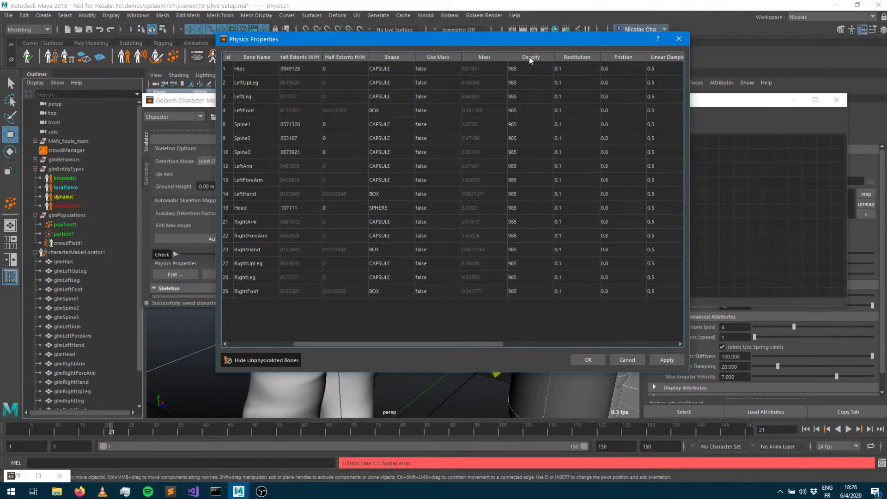
click(525, 70)
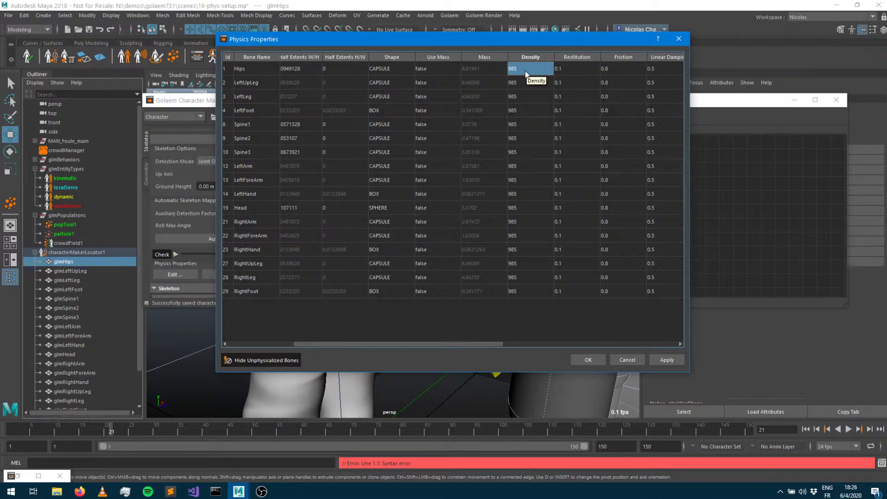
click(436, 68)
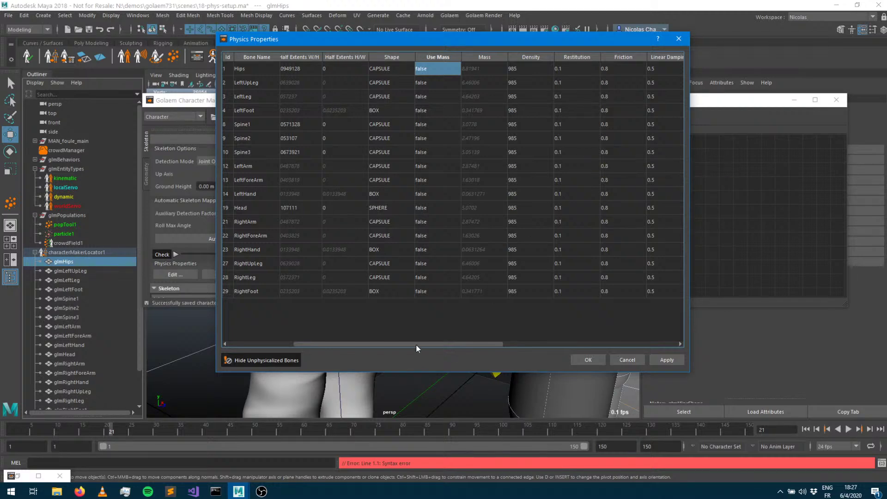
drag(419, 345, 452, 344)
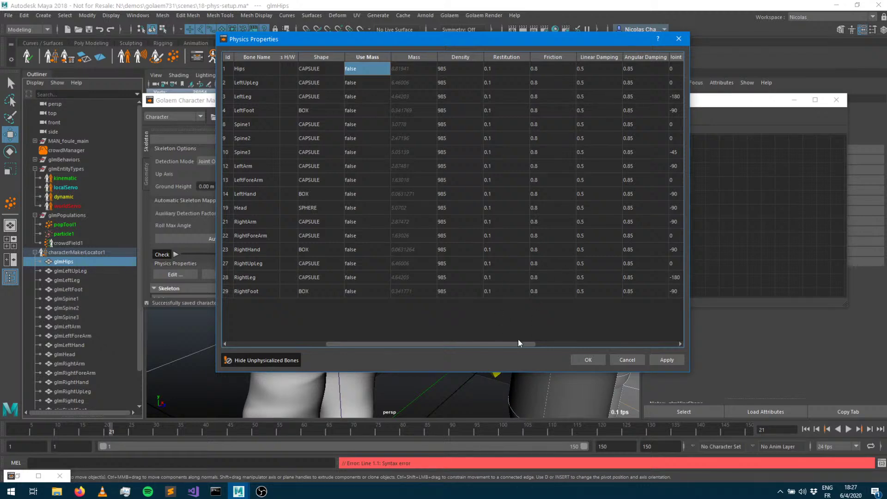
Examine the bones' joint limit columns in the physics properties table, accept it and minimize the Character Maker.
drag(518, 343, 665, 343)
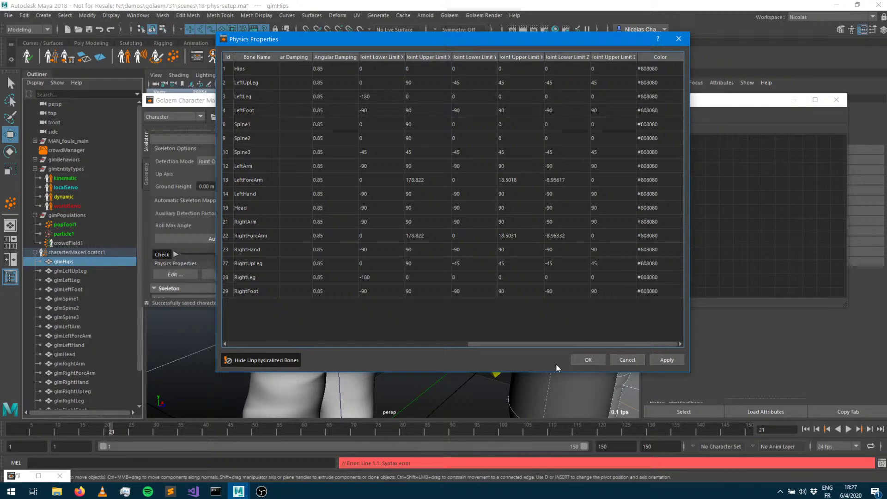
click(585, 359)
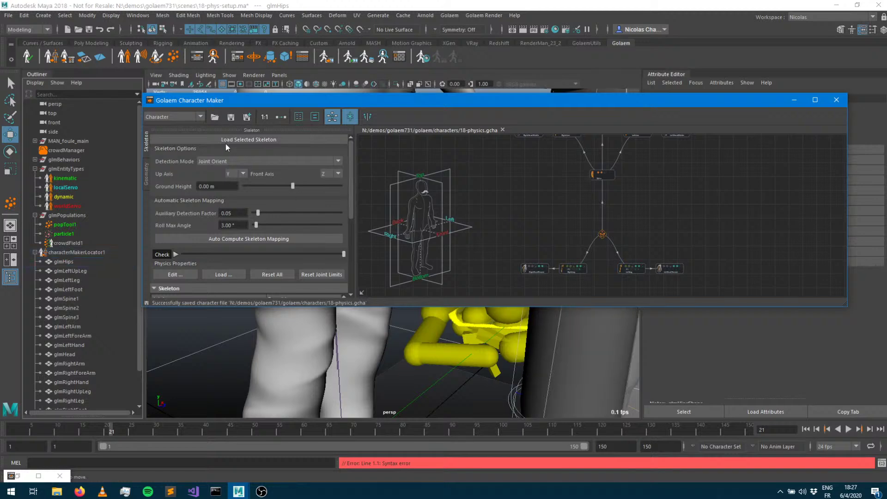
click(794, 99)
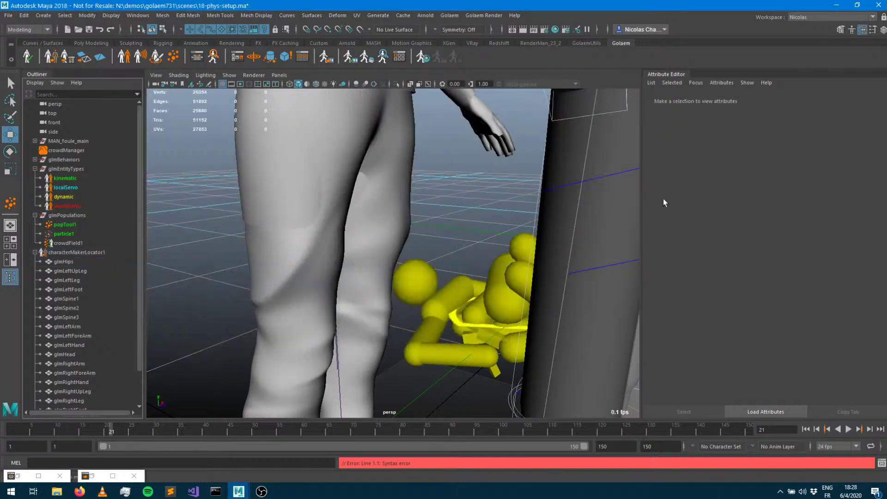
Open the Behavior Editor and review the Physicalize Mode options of bePhysicalizeShape1, keeping Dynamic Rigid Body.
scroll(395, 250, down, 5)
alt+drag(394, 250, 369, 248)
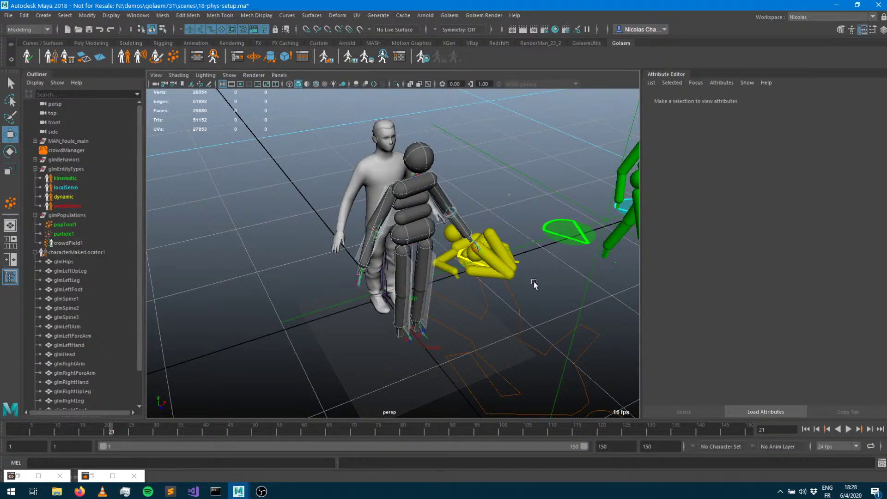
alt+right_drag(534, 280, 456, 277)
alt+middle_drag(484, 260, 409, 254)
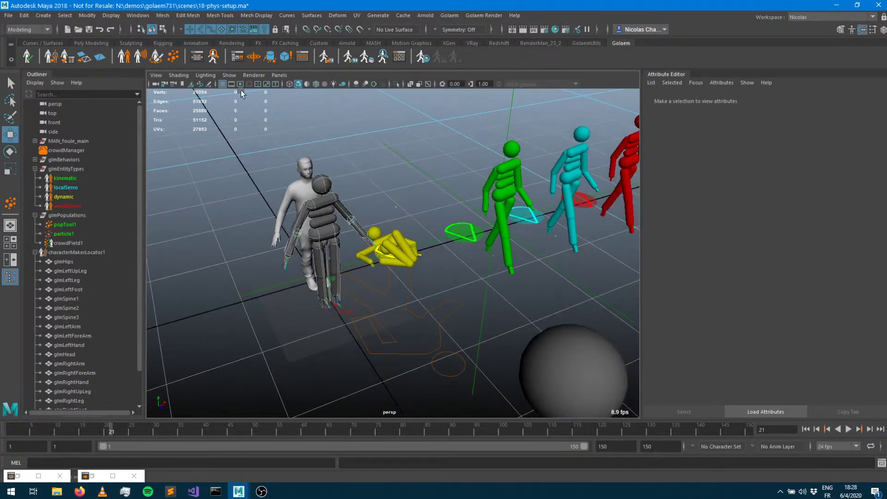
click(196, 56)
click(424, 220)
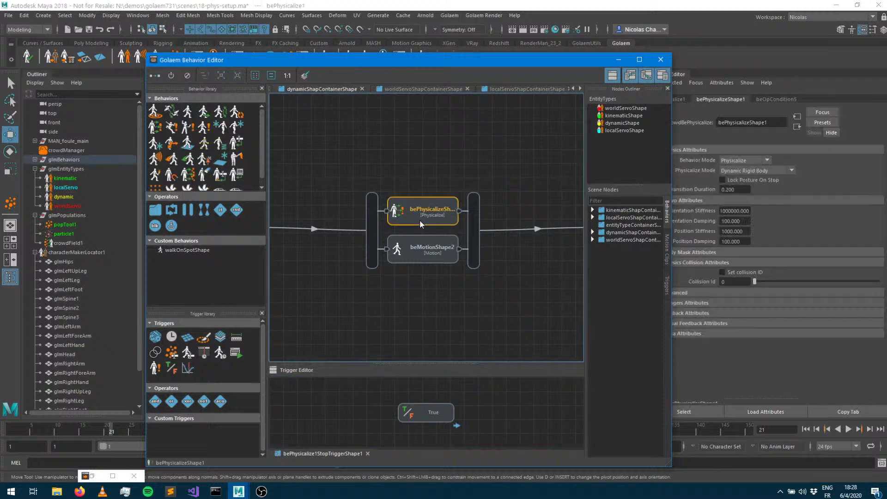
click(753, 170)
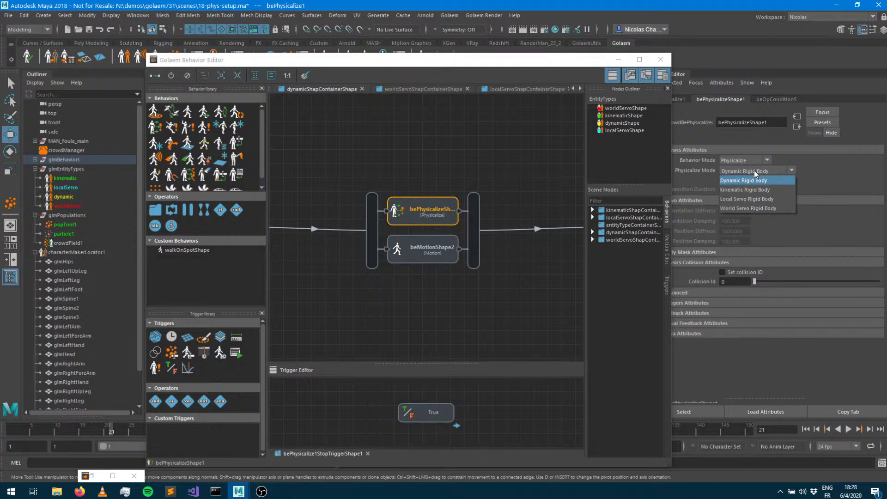
click(754, 170)
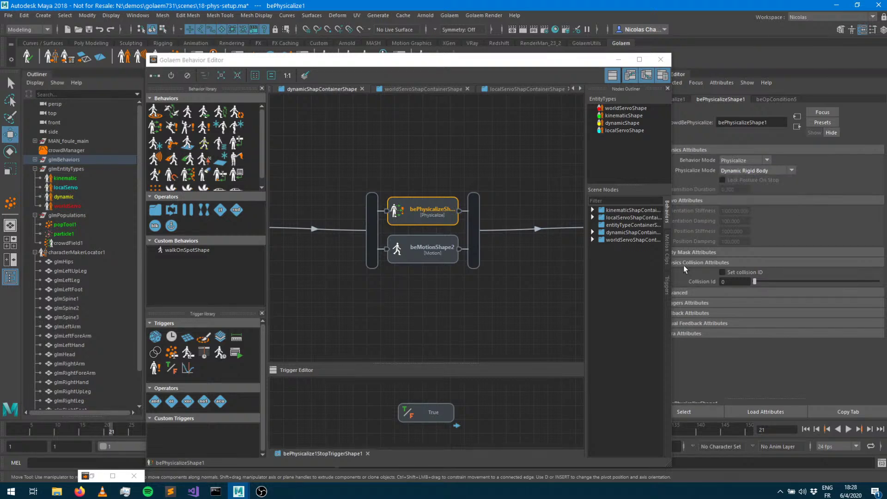
Add a Frame trigger as the root stop trigger of bePhysicalizeShape1, with its value set to 10.
click(459, 212)
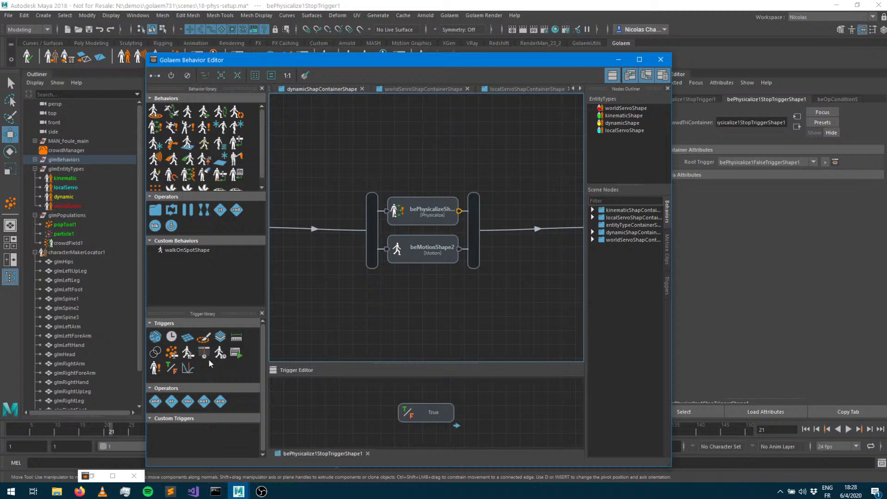
drag(172, 336, 364, 403)
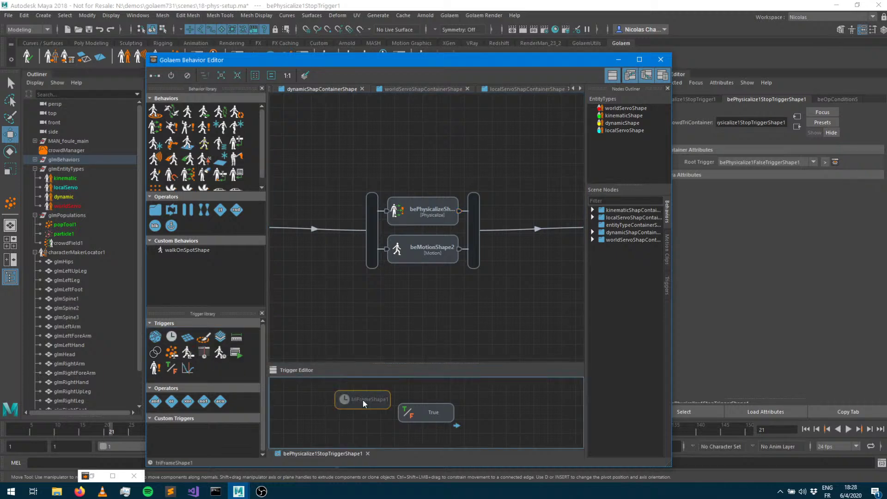
click(371, 406)
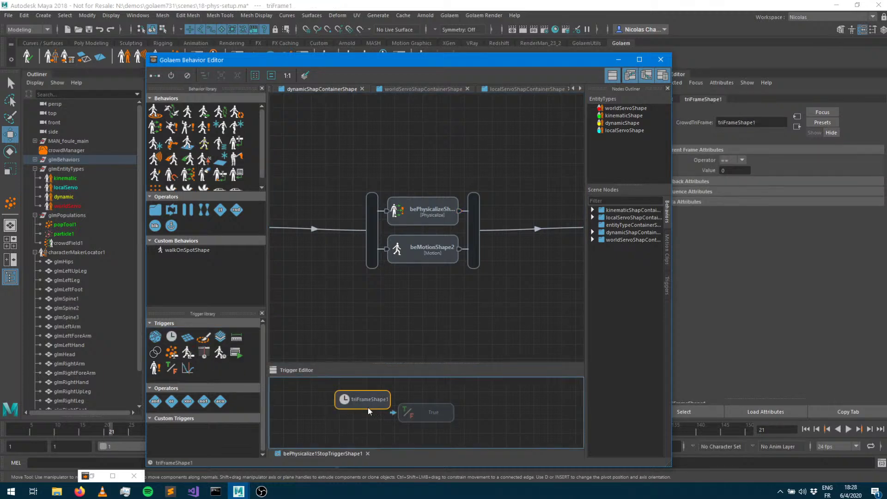
double_click(735, 170)
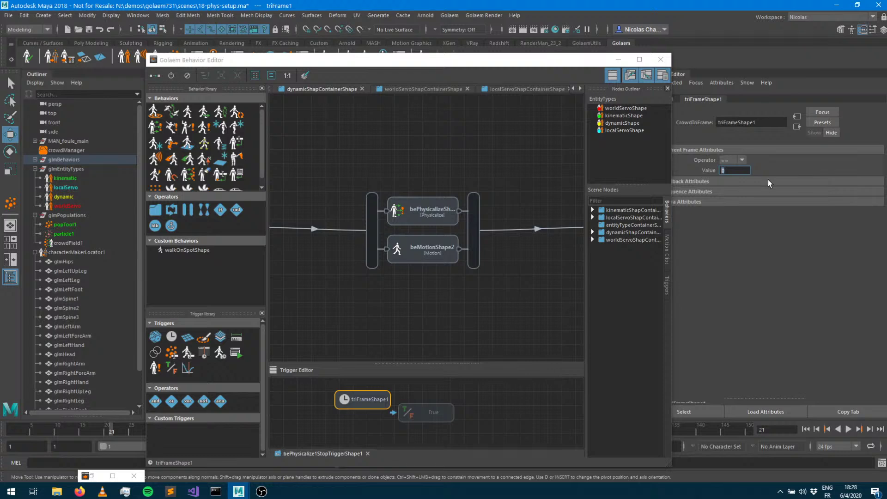
text(10)
key(Tab)
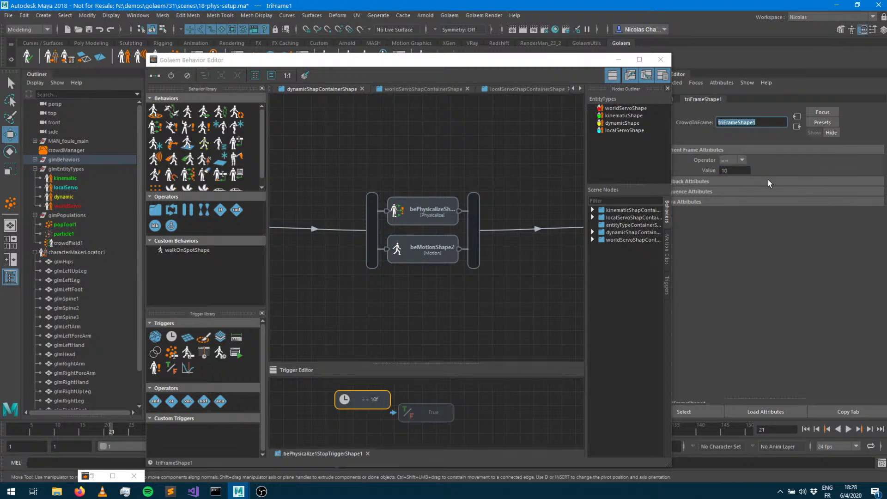
Add a Physicalize behavior in parallel with beMotionShape1 for the kinematic entity type and set its mode to Kinematic Rigid Body.
click(622, 117)
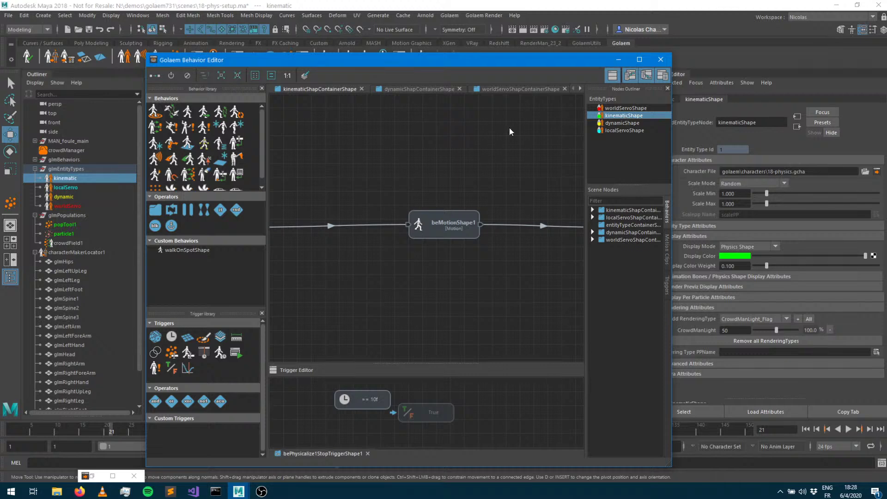
drag(162, 129, 457, 254)
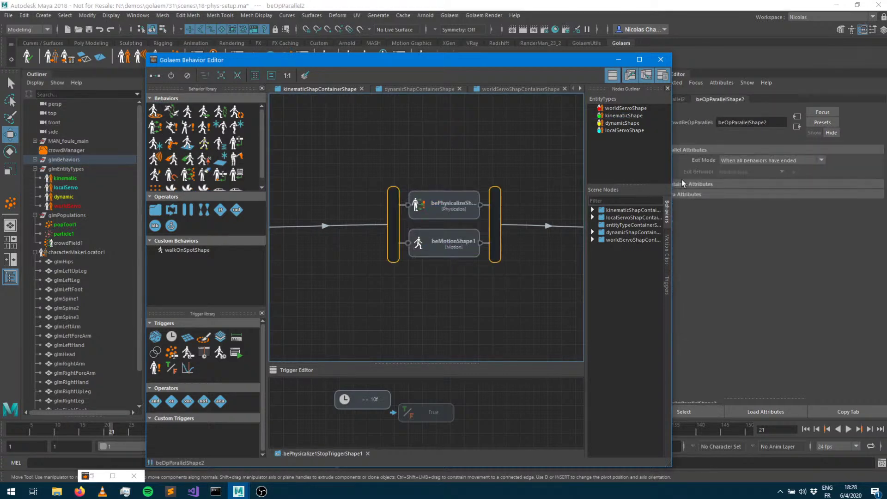
click(444, 216)
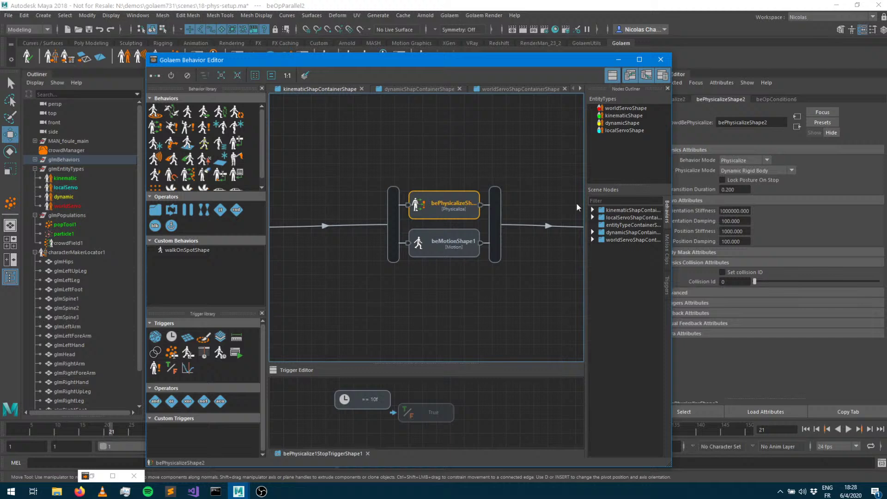
click(757, 171)
click(745, 190)
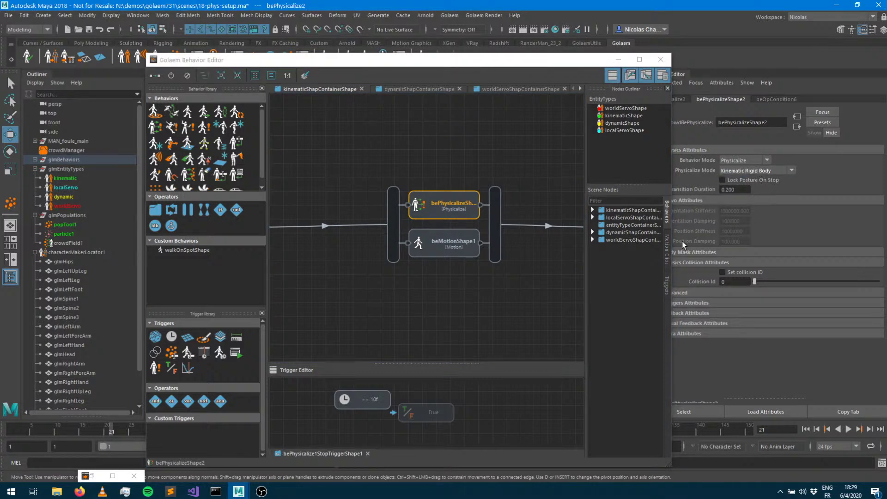
Add a Frame trigger to bePhysicalizeShape2's stop trigger, make it the root and set its value to 10.
click(480, 205)
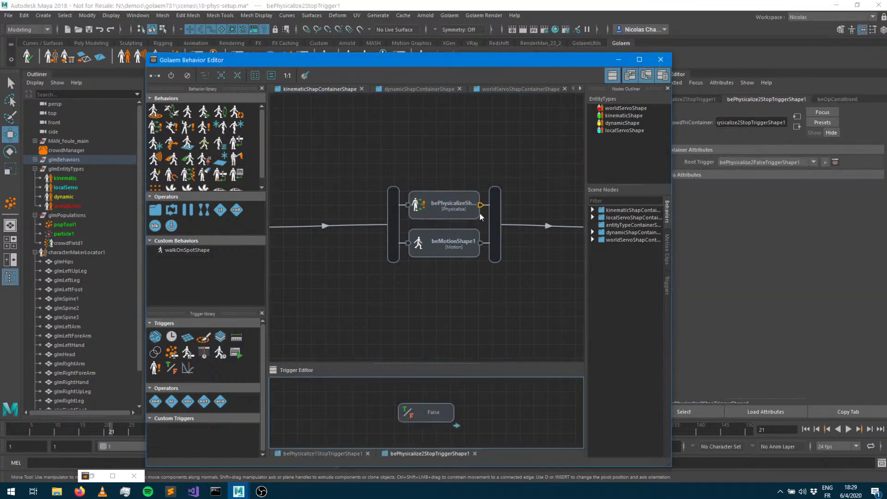
drag(178, 338, 341, 419)
right_click(342, 414)
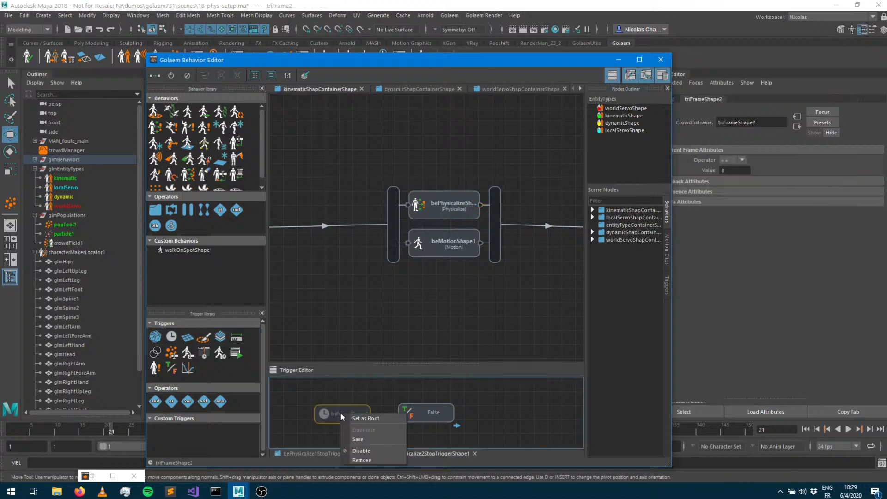
click(365, 419)
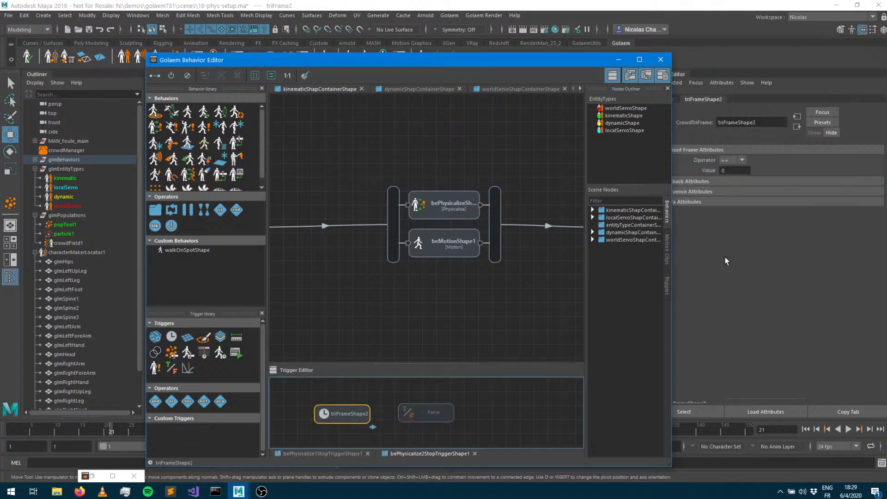
click(729, 171)
text(10)
key(Tab)
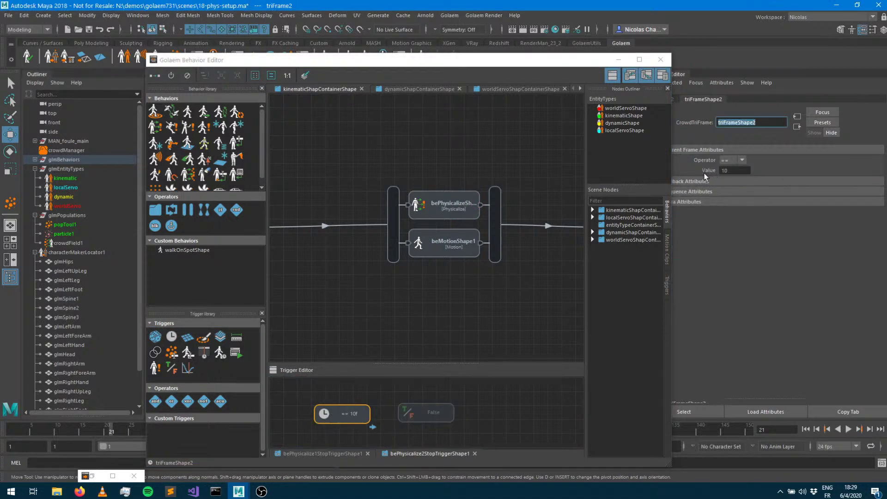
Minimize the Behavior Editor and play the simulation from the first frame to frame 12.
click(618, 60)
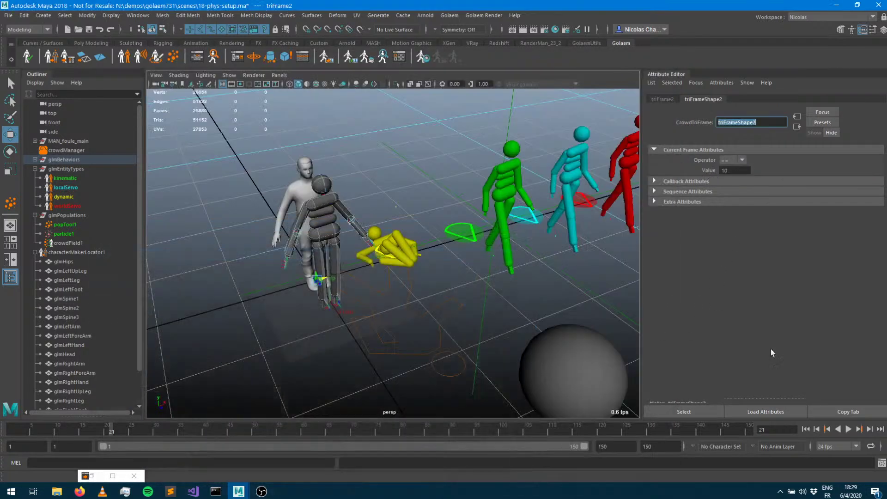
click(806, 429)
click(849, 429)
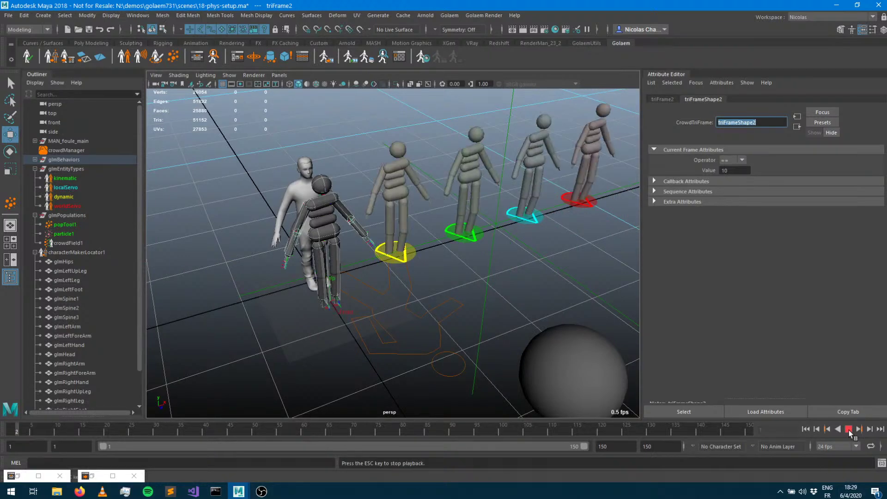
click(849, 429)
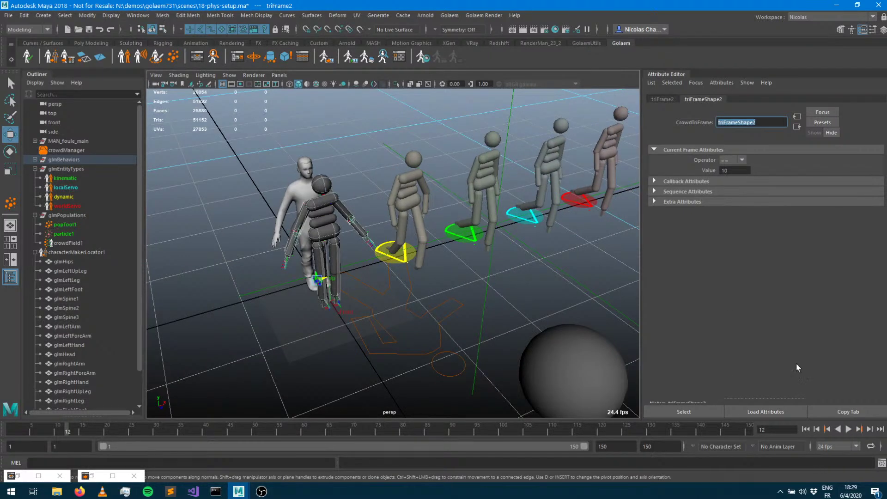
Step the simulation forward frame by frame to frame 46 to examine how the characters move once the stop triggers fire.
click(870, 429)
click(870, 429)
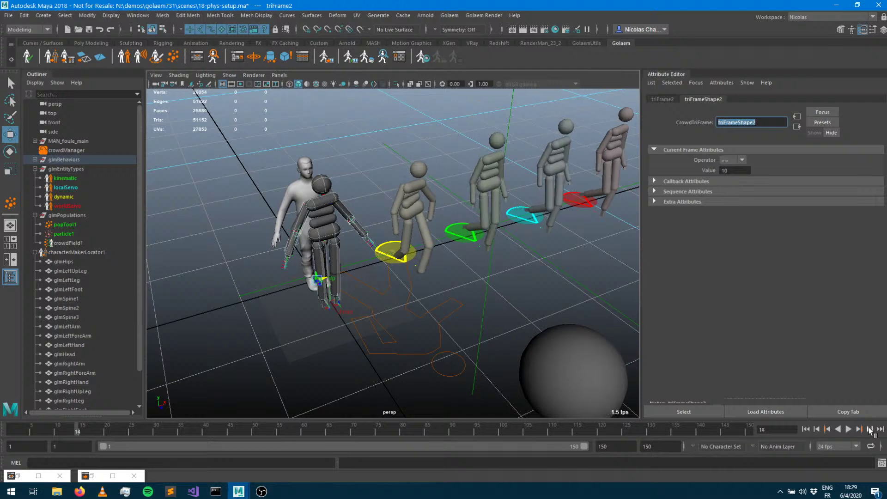
click(870, 429)
click(870, 430)
click(870, 429)
click(870, 429)
click(869, 429)
click(870, 430)
click(869, 429)
click(869, 430)
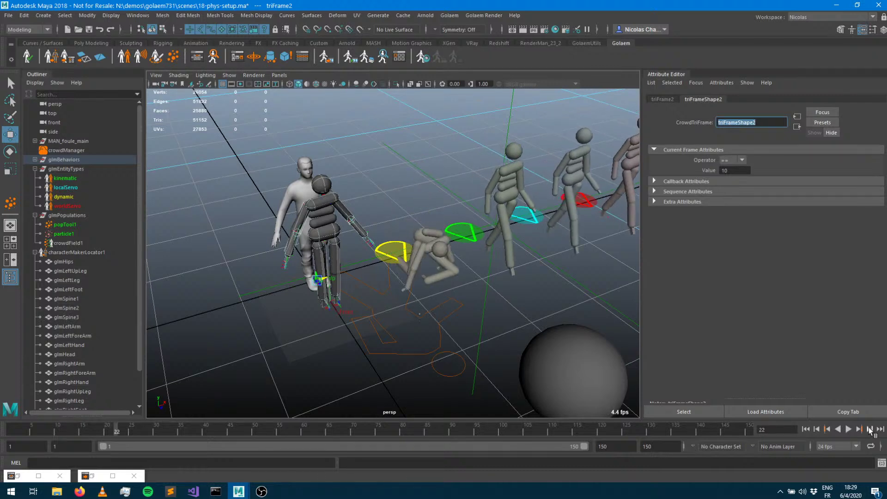
click(870, 429)
click(870, 430)
click(870, 429)
click(870, 429)
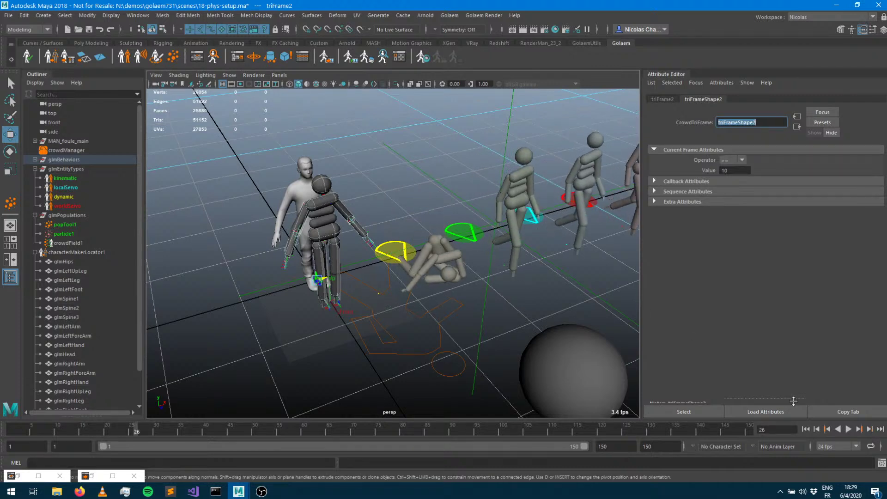
click(870, 429)
click(870, 430)
click(870, 429)
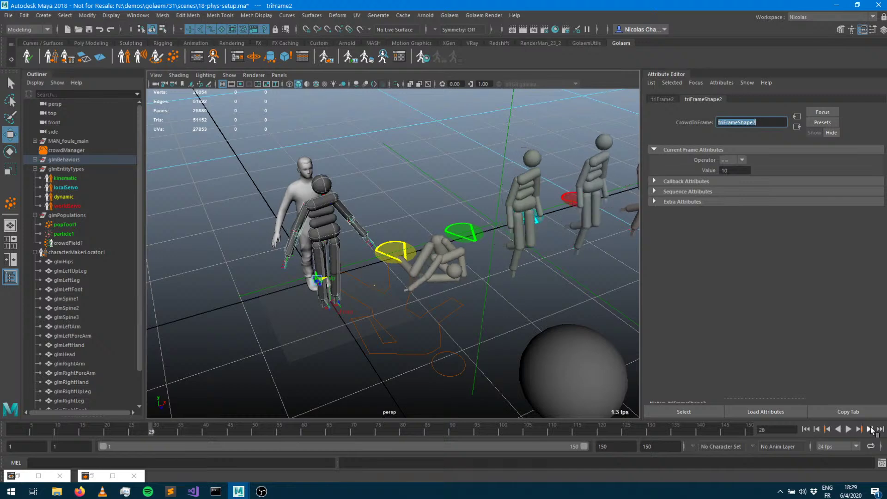
click(869, 429)
click(870, 429)
click(870, 429)
click(870, 429)
click(870, 429)
click(870, 429)
click(870, 429)
click(870, 429)
click(870, 429)
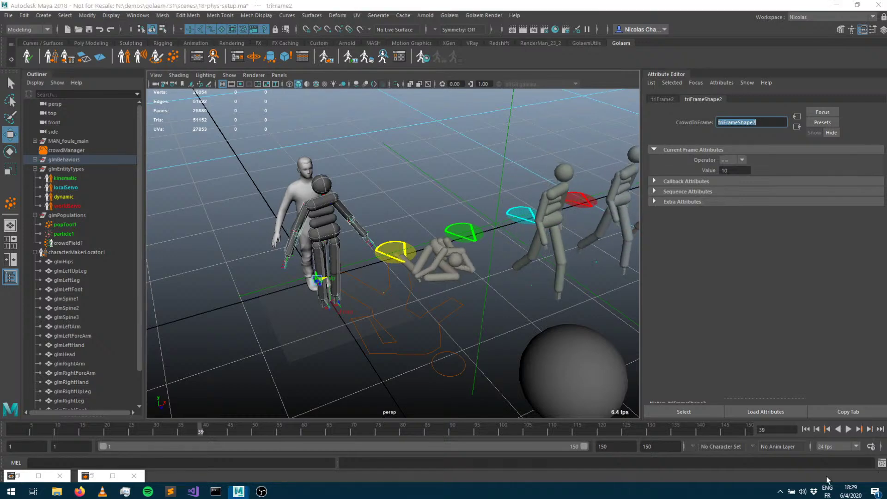
click(850, 491)
click(695, 335)
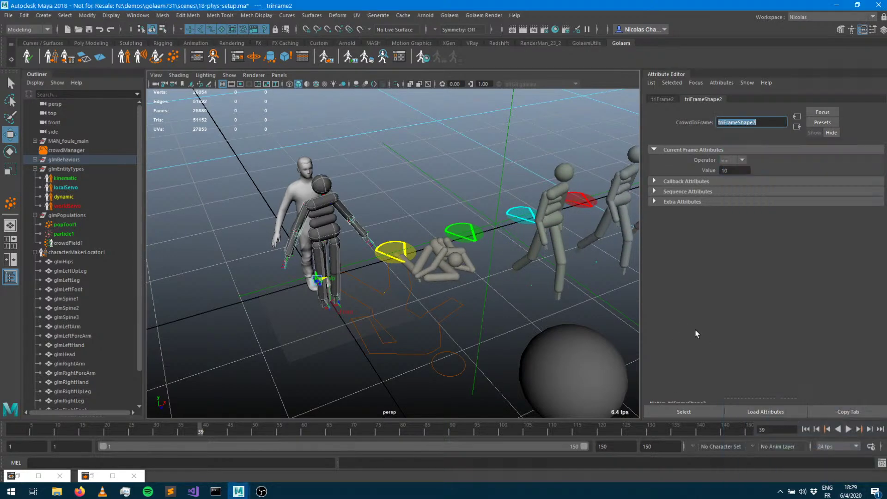
click(870, 430)
click(870, 430)
click(870, 429)
click(870, 429)
click(870, 429)
click(870, 429)
click(870, 429)
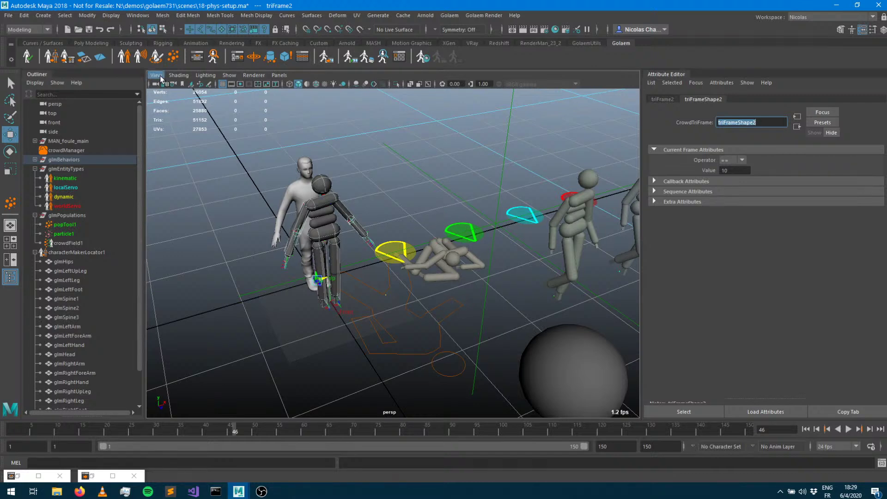
Inspect the collapsed dynamic character's running behaviors in Crowd Visual Feedback and the Behavior Editor, then dismiss both windows.
click(437, 254)
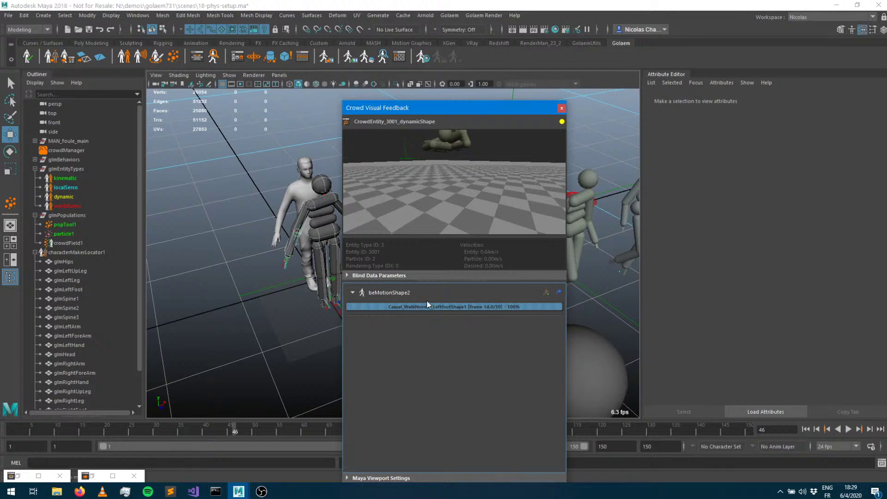
click(197, 57)
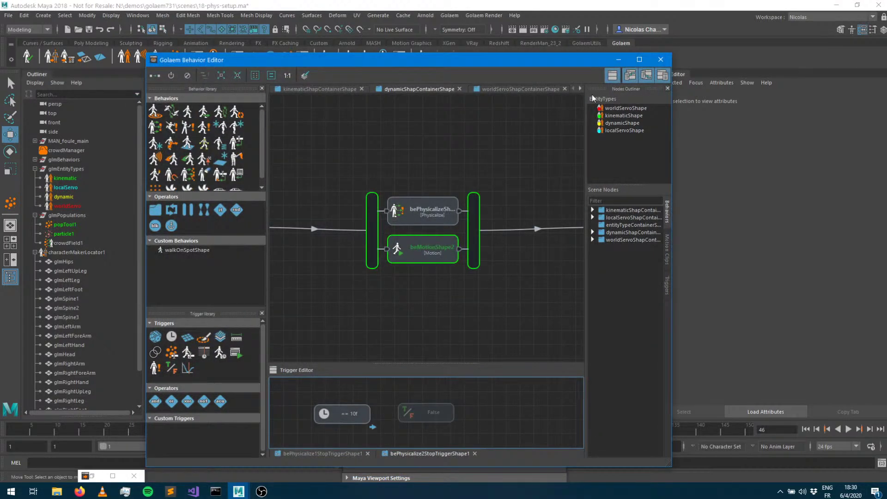
click(618, 59)
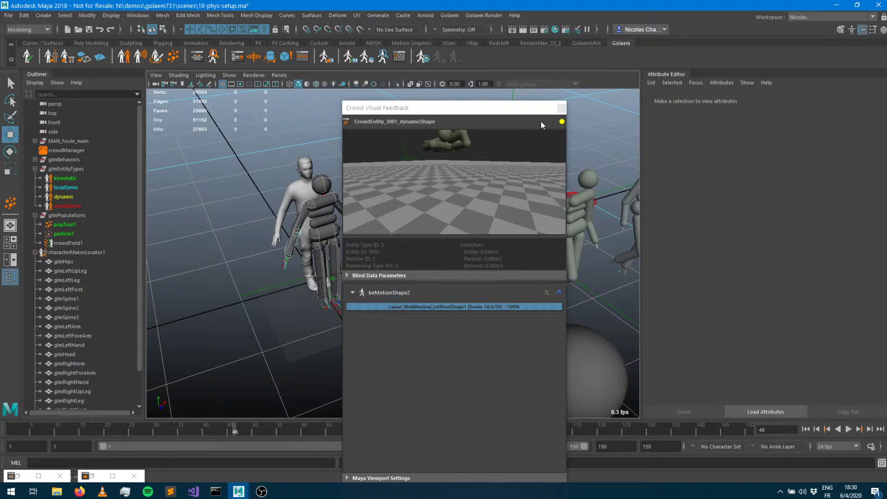
click(561, 108)
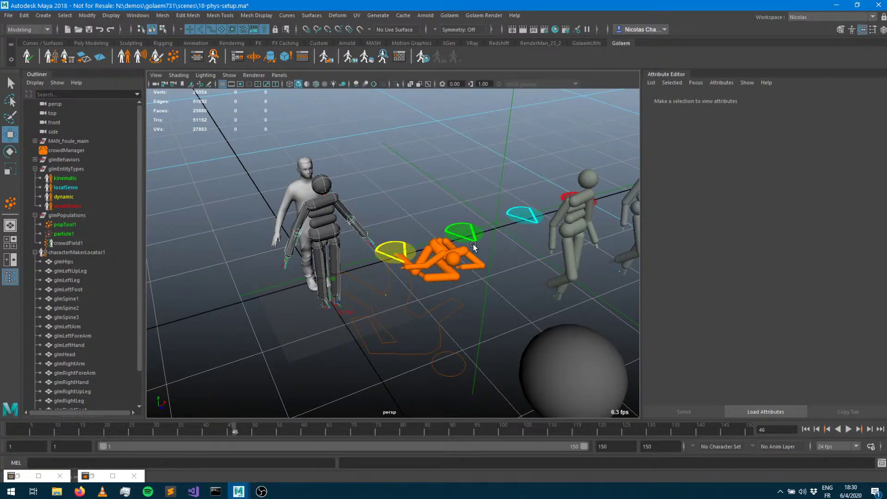
Inspect the walking kinematic character's running behavior in Crowd Visual Feedback, then dismiss the window.
double_click(573, 229)
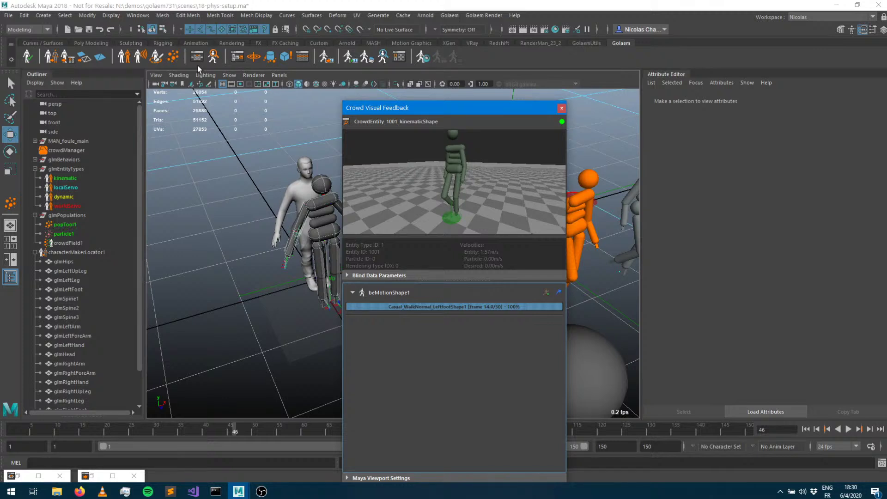
click(561, 108)
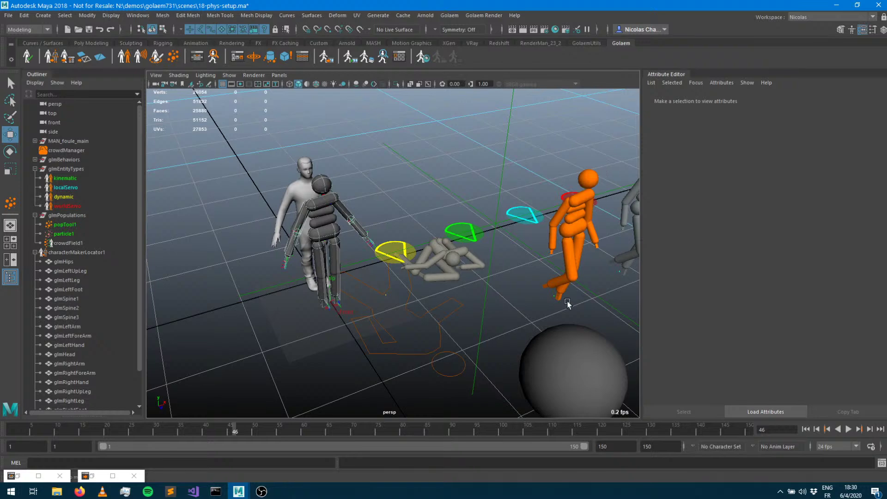
scroll(541, 280, down, 3)
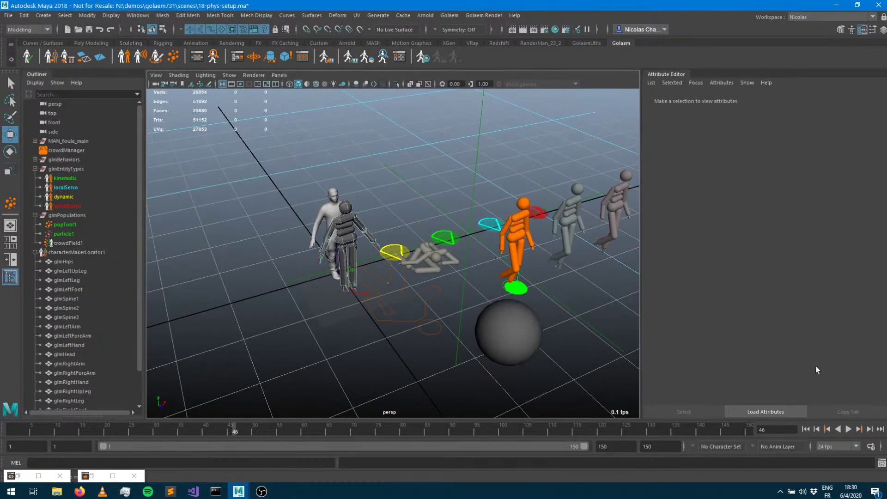
Return to the first frame, move the sphere further along the kinematic character's path and create a crowd rigid body from it.
click(805, 430)
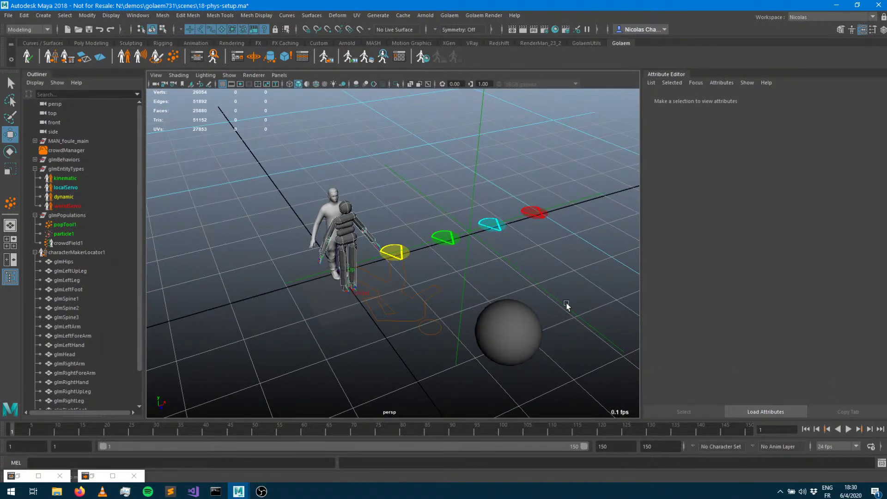
click(508, 337)
drag(517, 329, 560, 316)
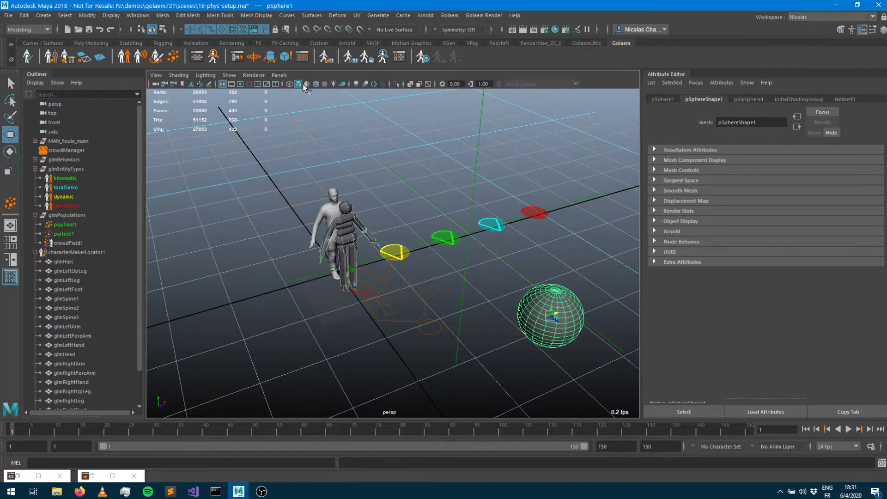
click(284, 57)
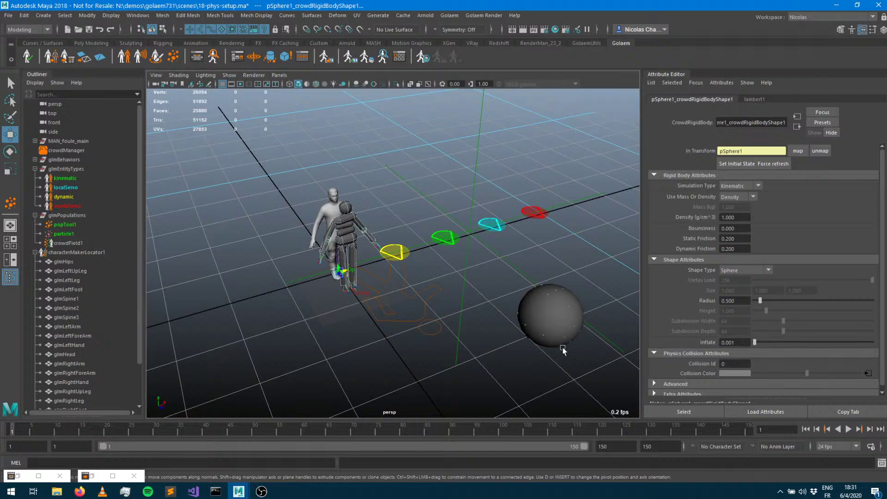
Play the simulation to frame 83 to check how the kinematic character interacts with the sphere.
mouse_move(536, 336)
alt+mouse_down()
mouse_move(548, 335)
mouse_move(533, 332)
alt+mouse_up()
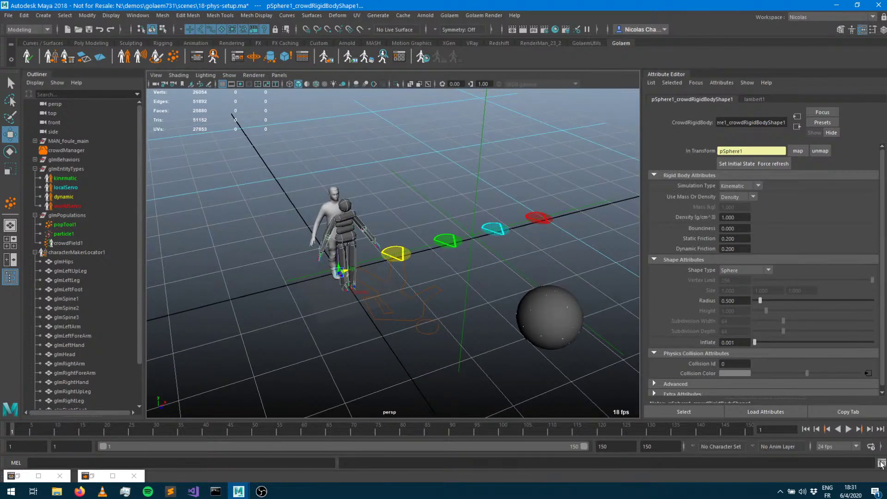
click(848, 429)
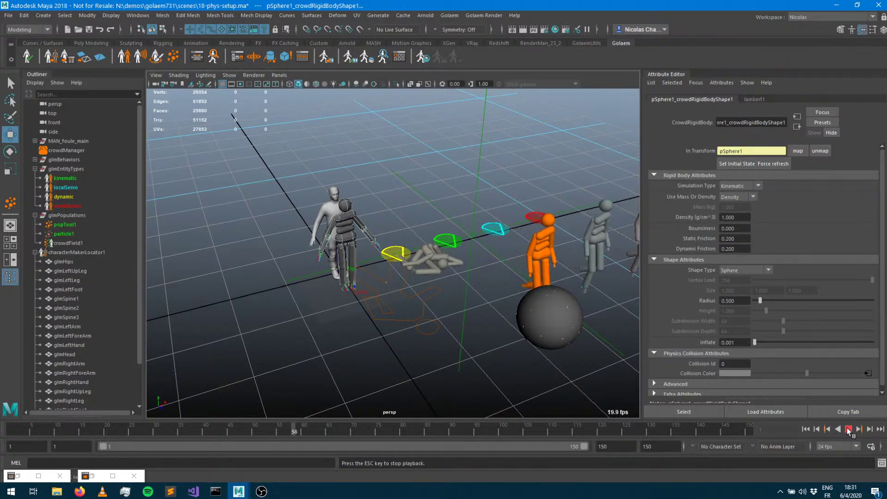
click(848, 429)
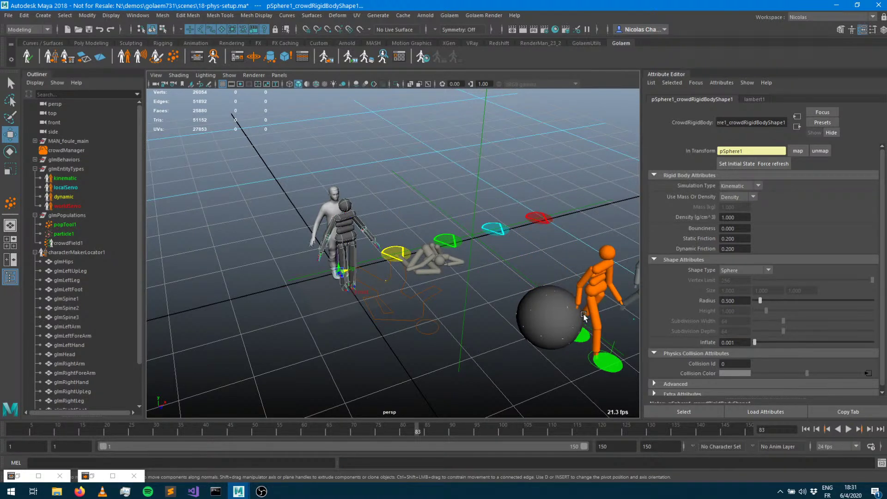
Set the sphere rigid body's simulation type to Dynamic and replay to frame 88, viewing the contact with the kinematic character.
click(738, 188)
click(735, 205)
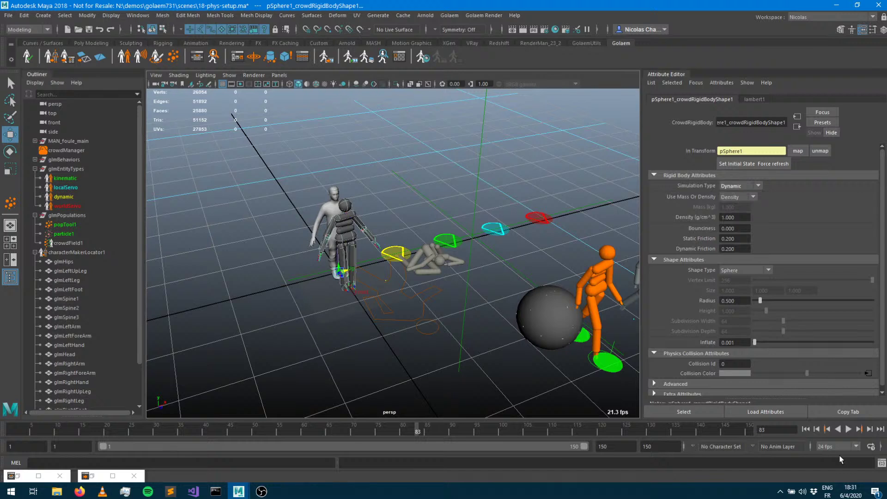
click(806, 429)
click(848, 430)
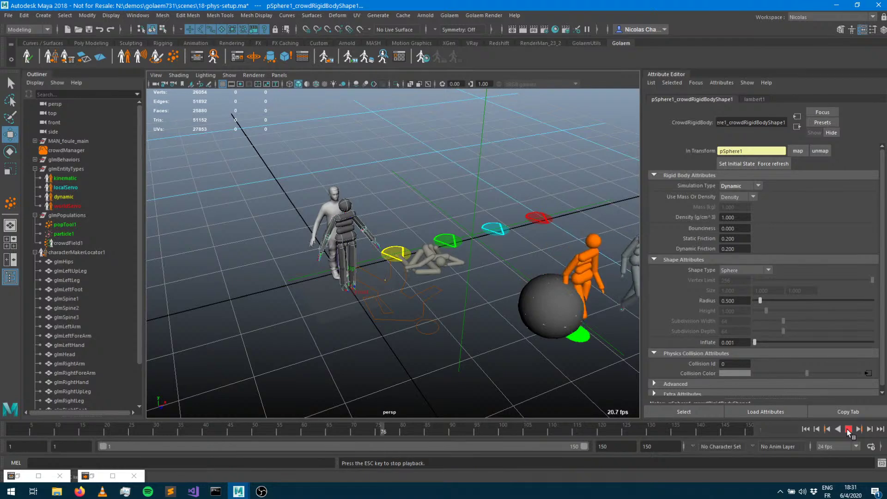
click(848, 429)
alt+drag(591, 319, 542, 304)
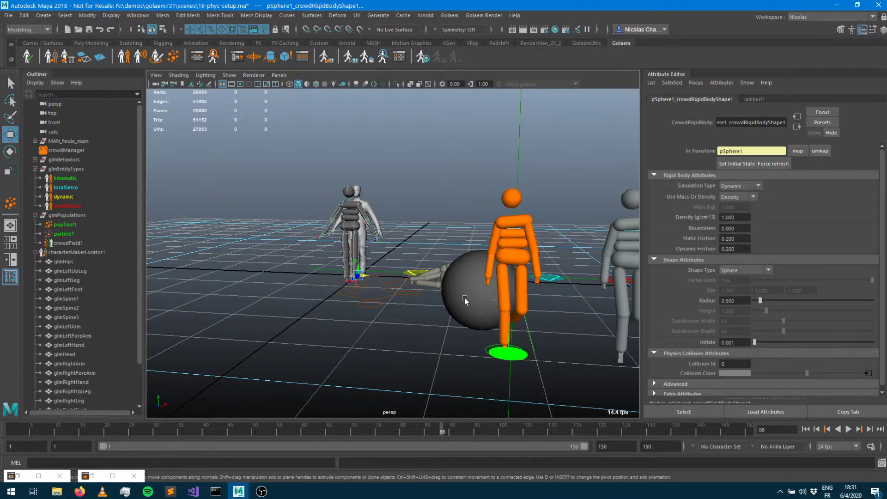
alt+drag(464, 300, 450, 314)
Set the sphere rigid body's shape type to Box and replay the simulation from the first frame to frame 79.
click(729, 272)
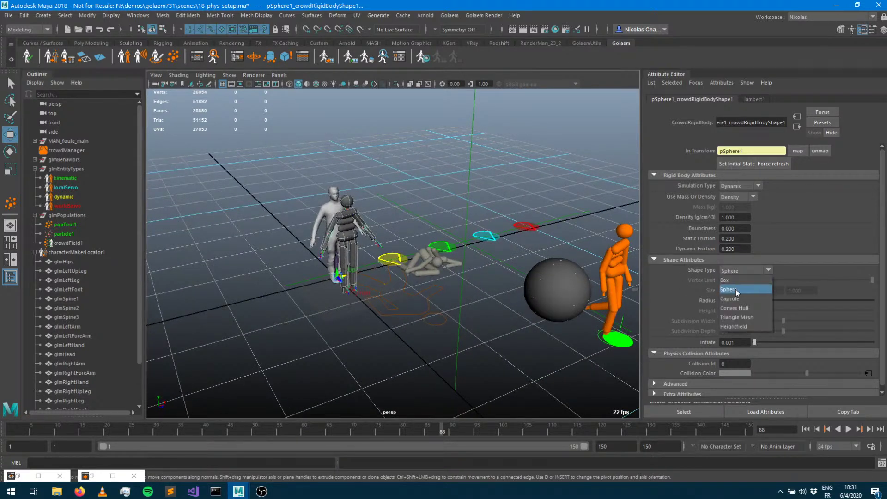
click(735, 281)
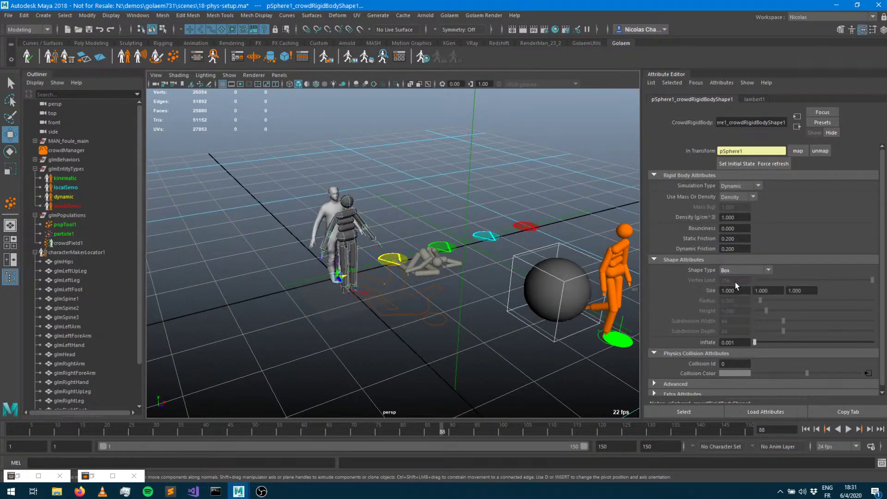
click(805, 428)
click(848, 429)
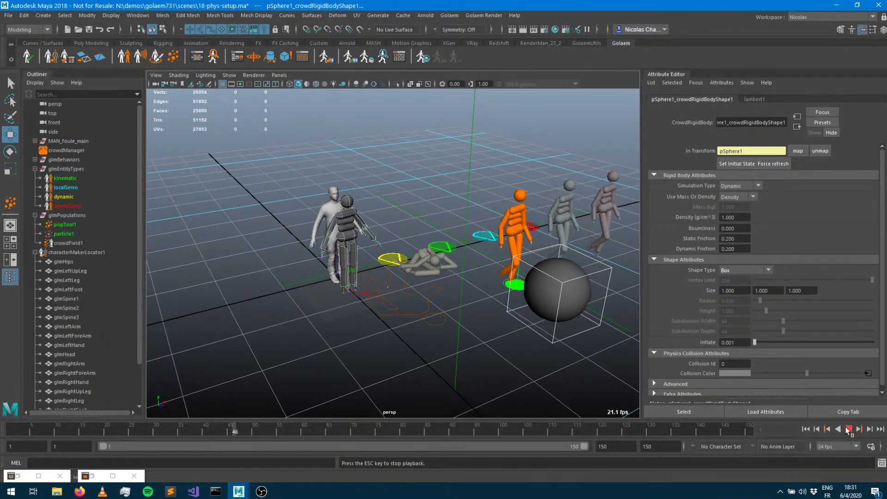
click(848, 428)
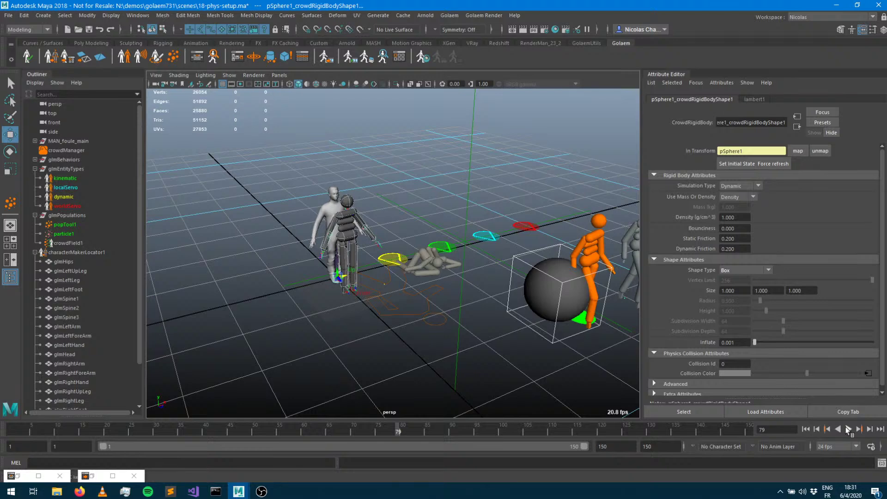
Check the kinematic character in Crowd Visual Feedback and make the False trigger the root of bePhysicalizeShape2's stop trigger.
click(600, 243)
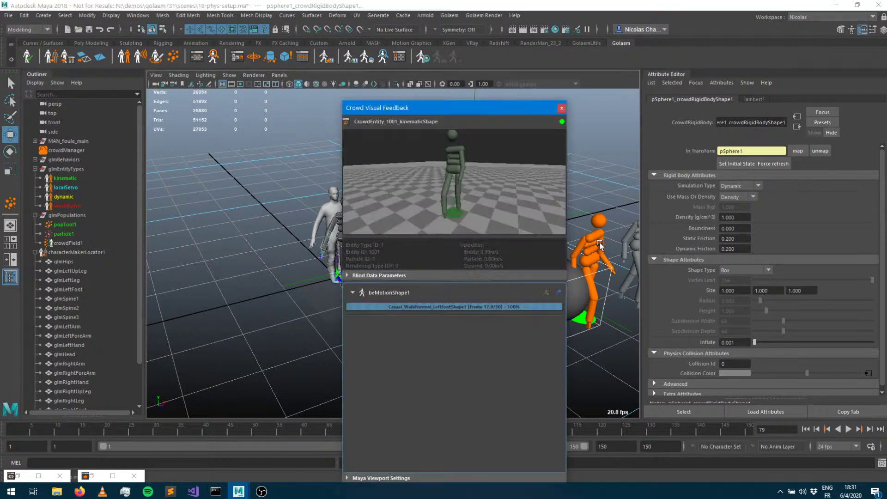
click(199, 56)
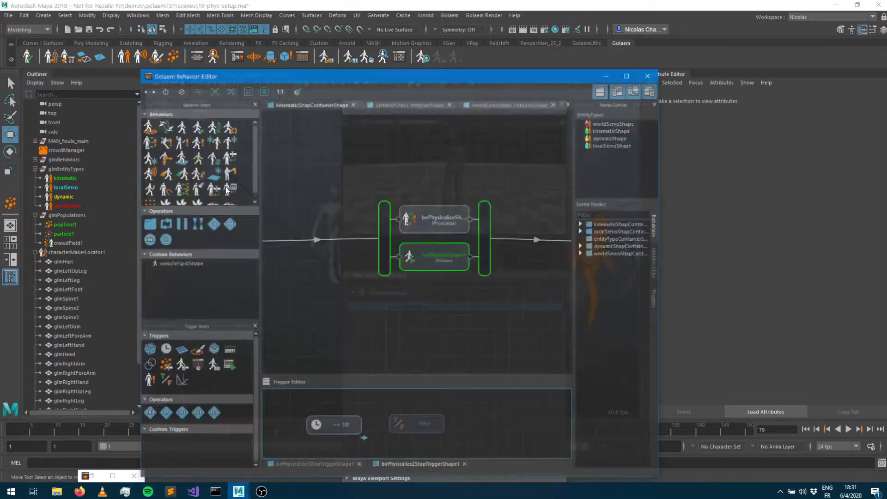
click(422, 216)
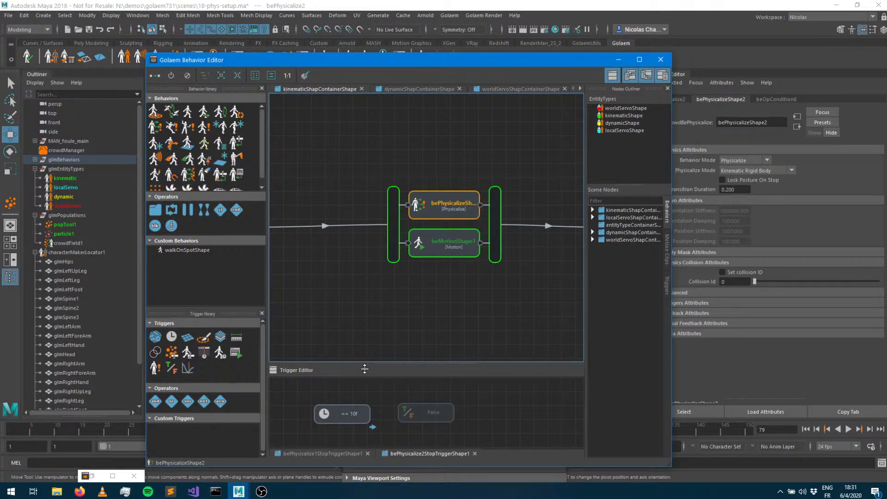
right_click(428, 404)
click(440, 409)
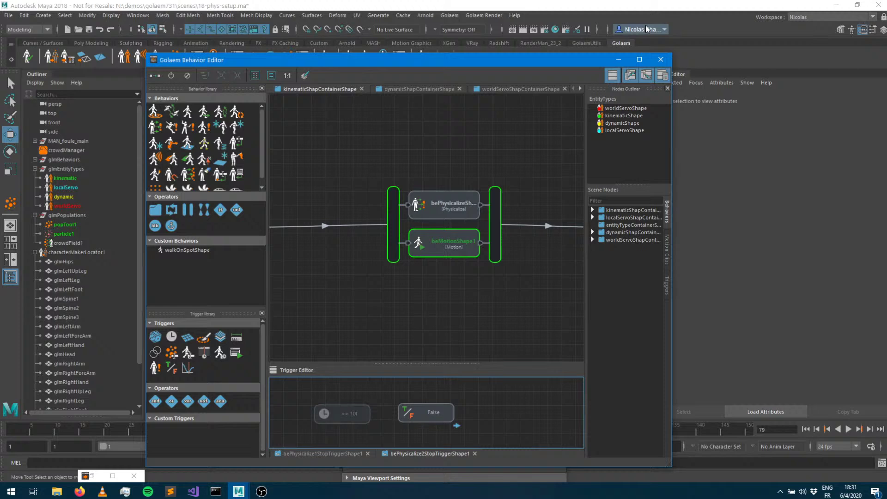
Minimize the Behavior Editor, close Crowd Visual Feedback and play the simulation from the first frame to frame 100.
click(618, 59)
click(806, 429)
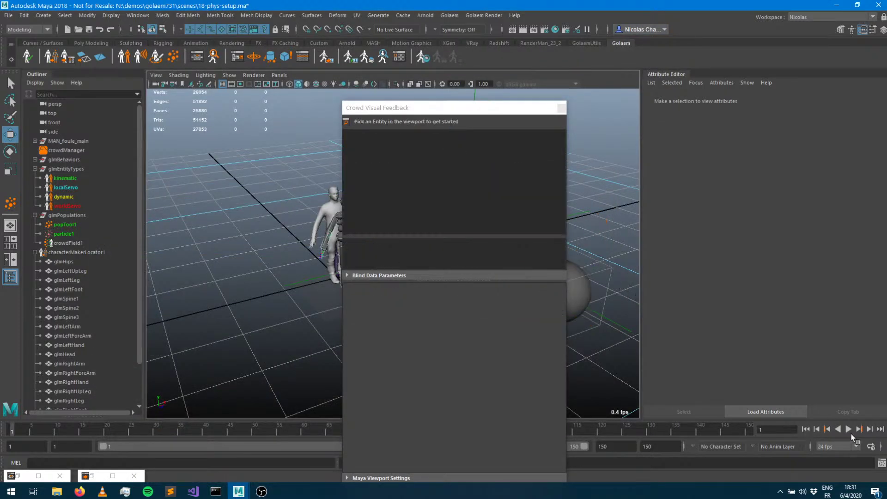
click(848, 429)
click(562, 107)
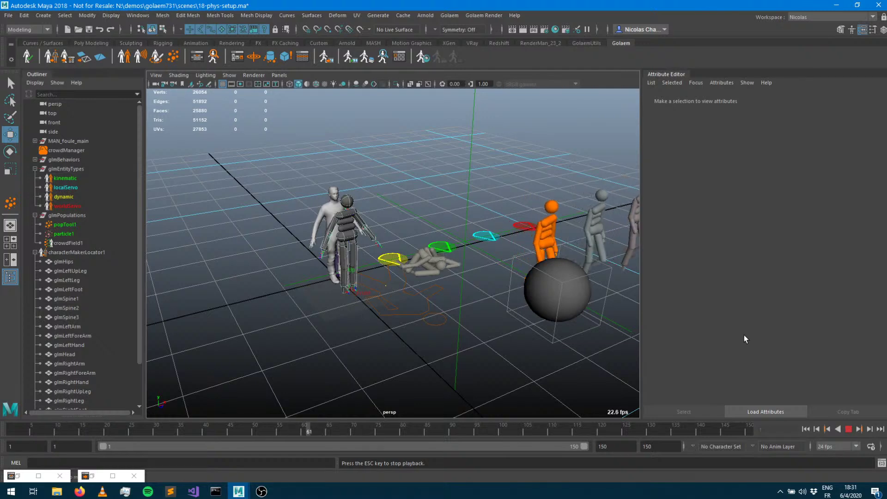
key(Escape)
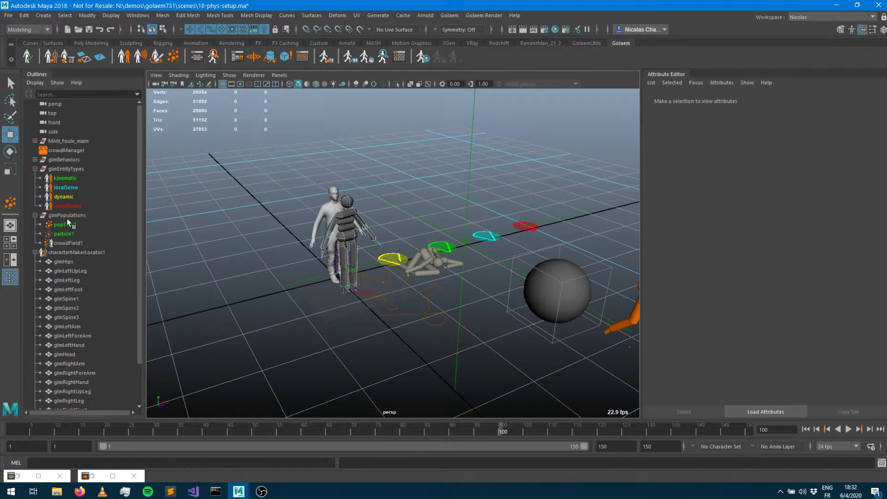
Enable Draw Collision shapes in the display attributes of the physics1 locator.
scroll(96, 291, down, 2)
click(74, 391)
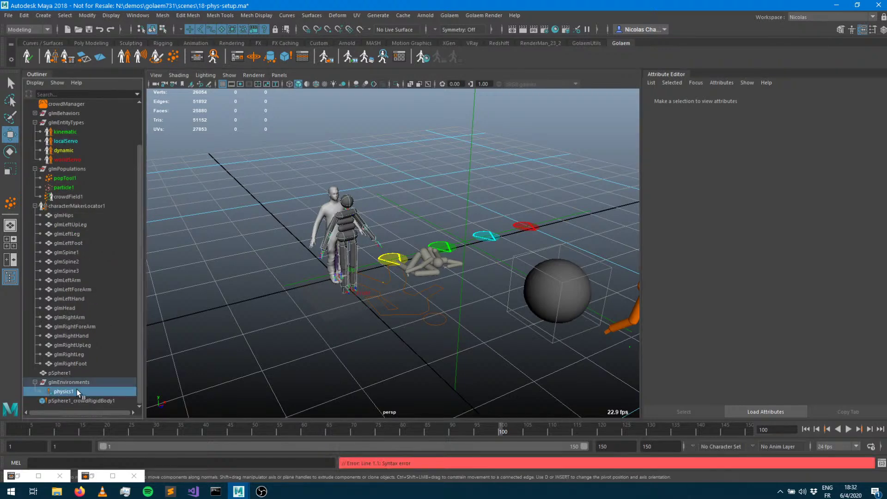
scroll(753, 296, down, 1)
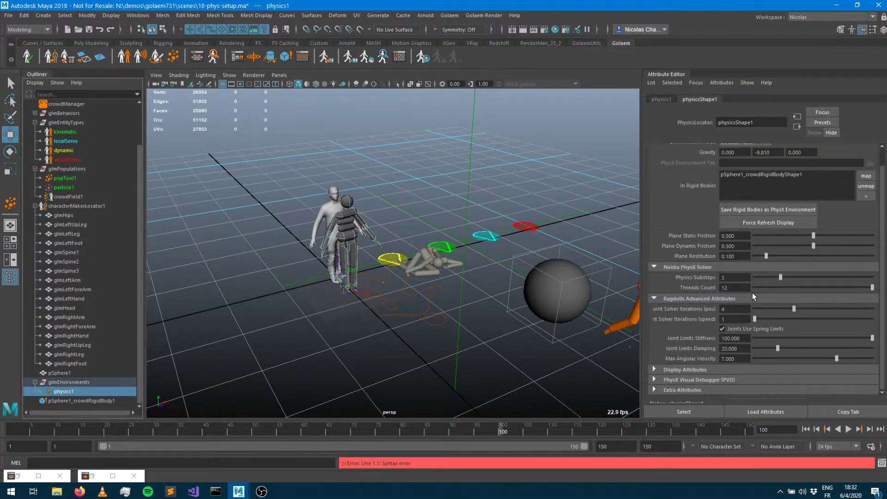
click(697, 380)
click(696, 377)
click(671, 370)
click(761, 338)
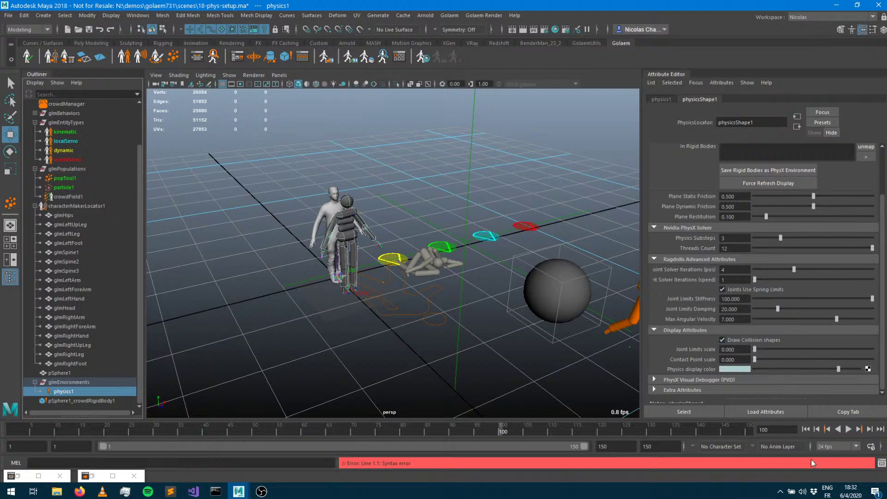
Replay from the first frame to frame 77 and examine the collision shapes around the sphere and kinematic character.
click(807, 429)
click(848, 430)
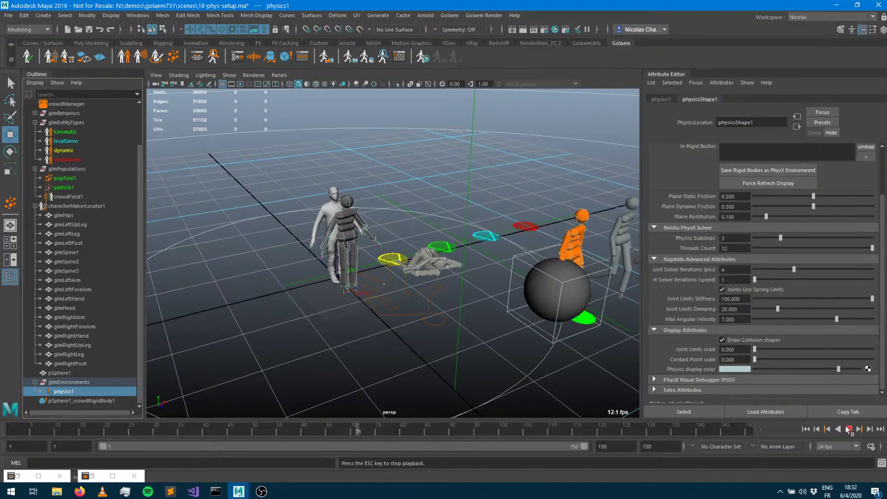
click(848, 429)
alt+drag(590, 322, 540, 314)
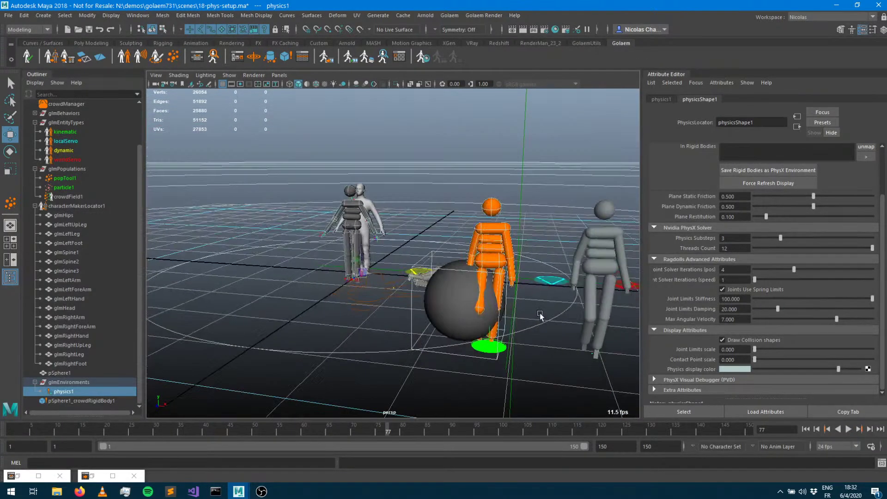
Set the sphere's crowd rigid body back to the Sphere shape type, keeping its simulation type Dynamic.
click(77, 400)
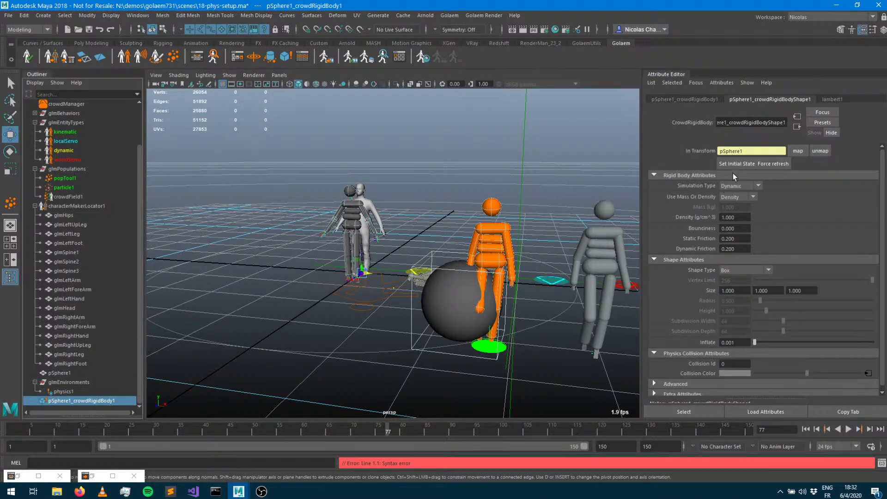
click(733, 186)
click(739, 211)
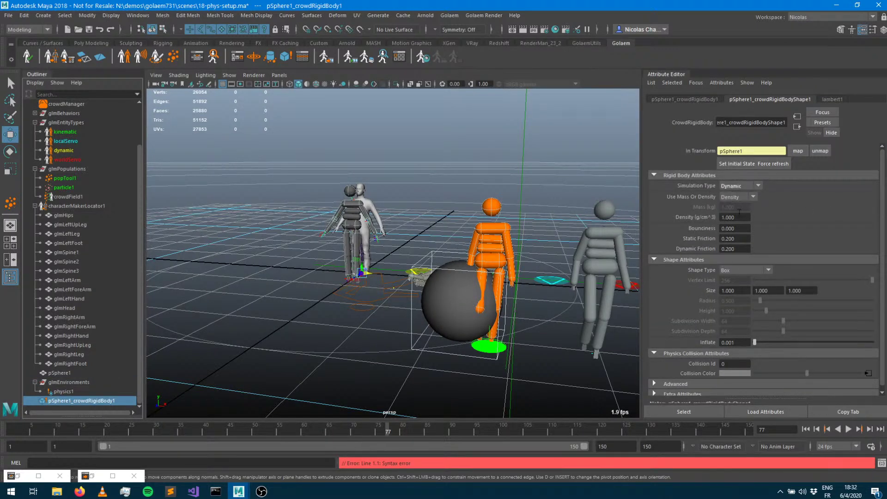
click(738, 270)
click(747, 291)
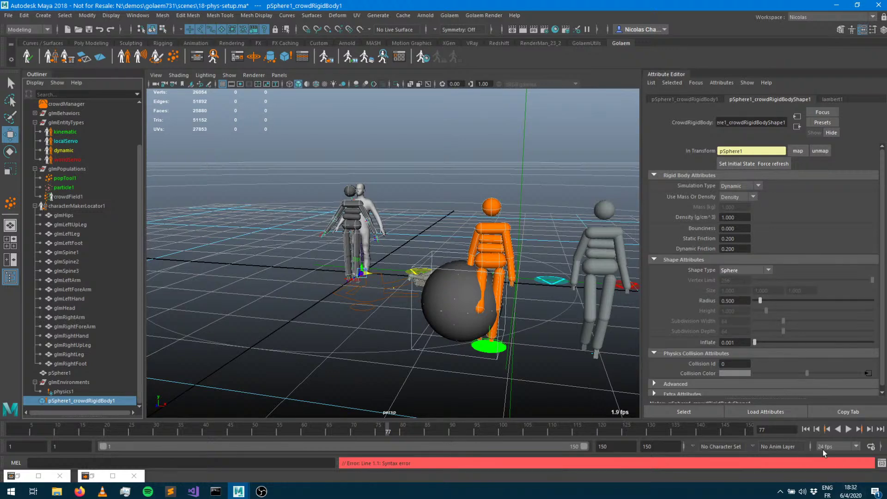
Play the simulation from the first frame to frame 133 to examine the kinematic character's collision with the spherical rigid body.
click(806, 429)
click(848, 430)
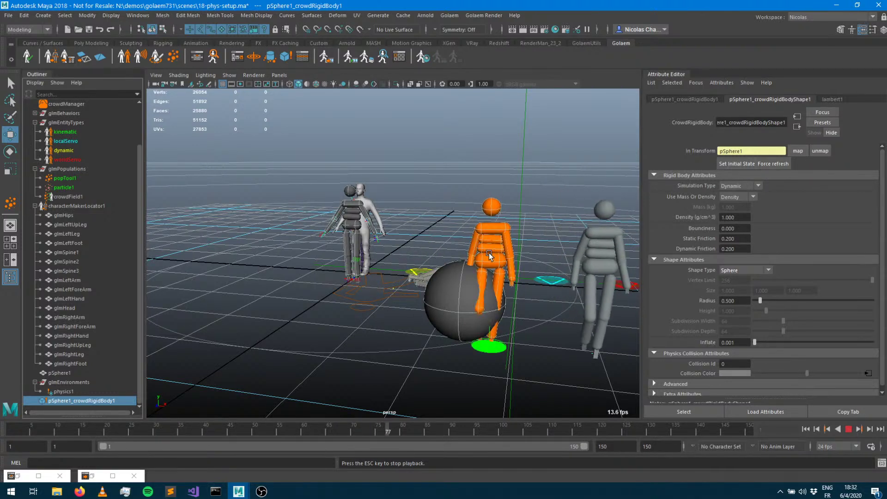
alt+drag(473, 337, 501, 329)
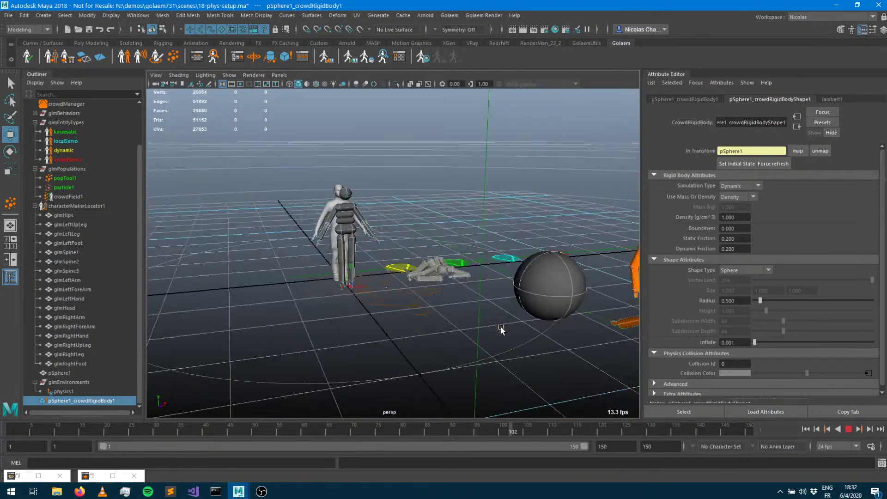
click(848, 429)
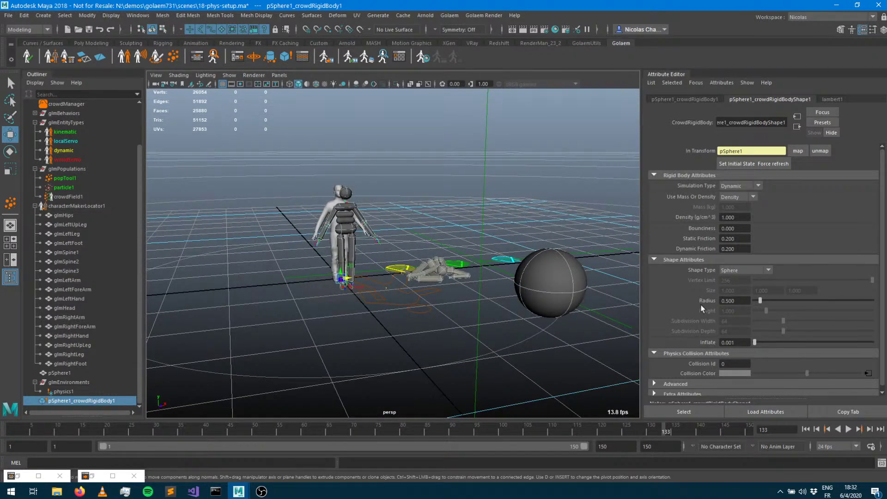
scroll(702, 309, down, 1)
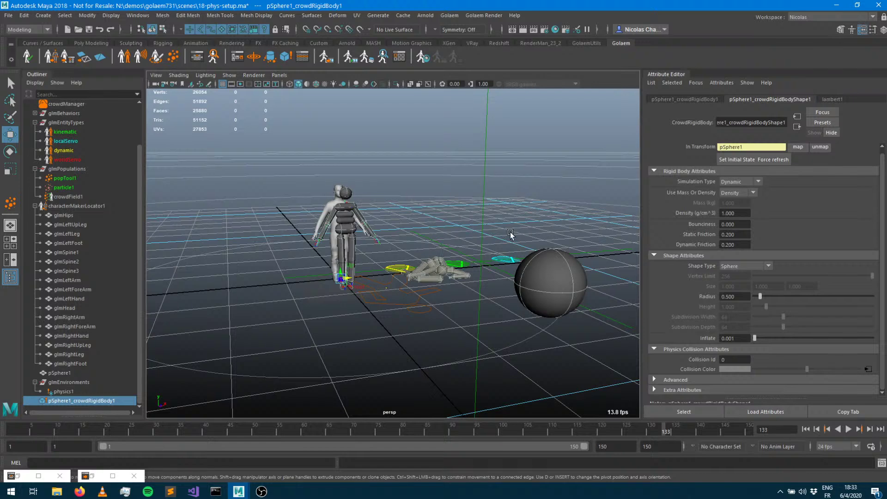
Review the recent command history in the script editor's output, keeping the current scene unchanged.
alt+drag(510, 233, 521, 250)
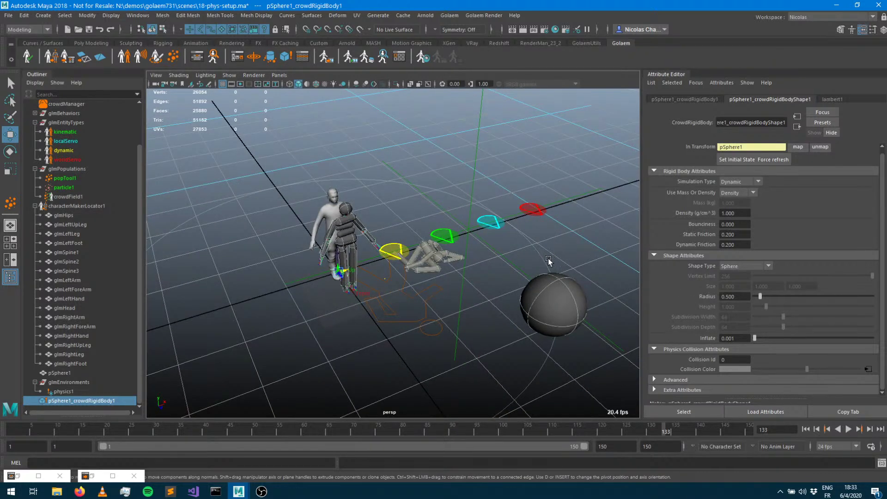
click(881, 463)
scroll(182, 167, up, 4)
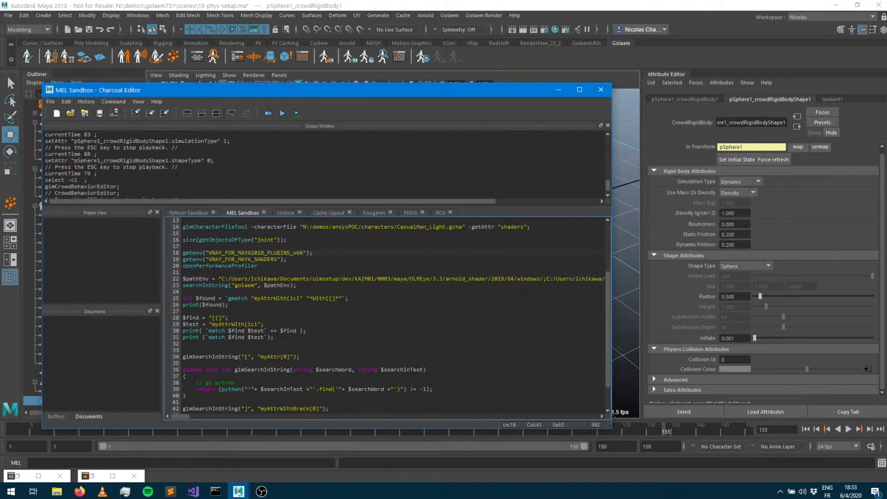
scroll(194, 164, down, 5)
click(559, 89)
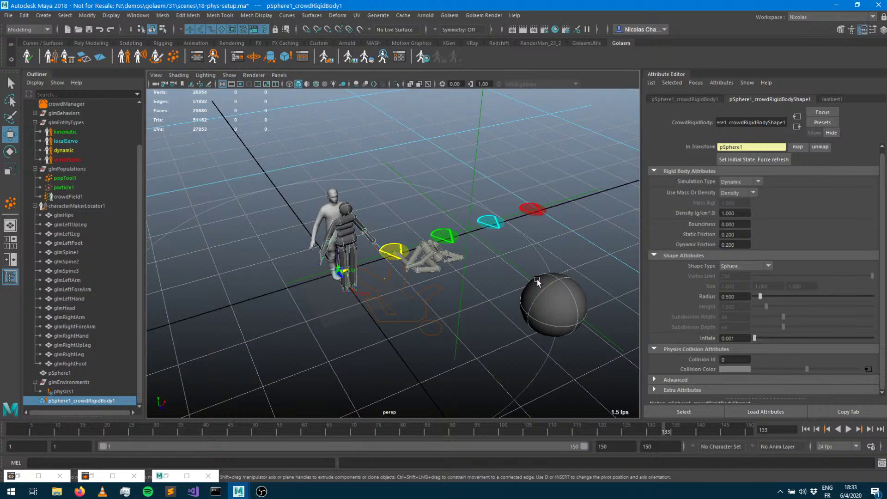
Add a Physicalize behavior in parallel with the localServo entity type's motion behavior and set its Physicalize Mode to Local Servo Rigid Body.
click(196, 58)
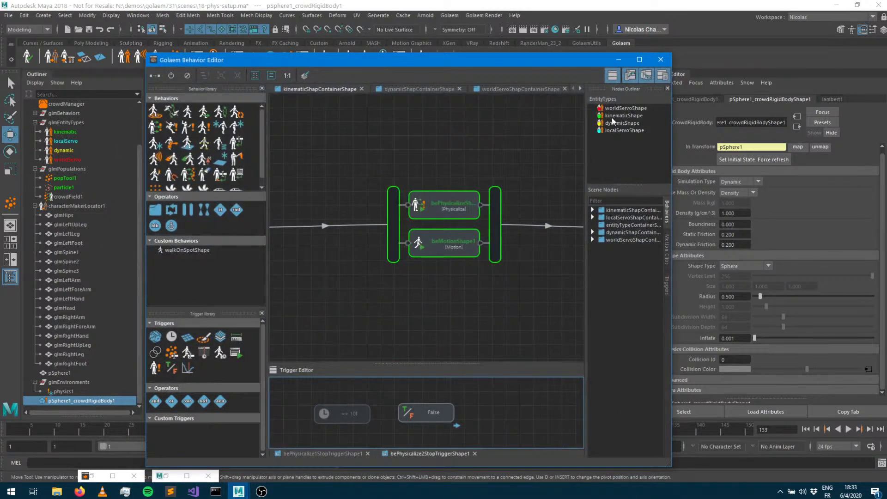
click(617, 130)
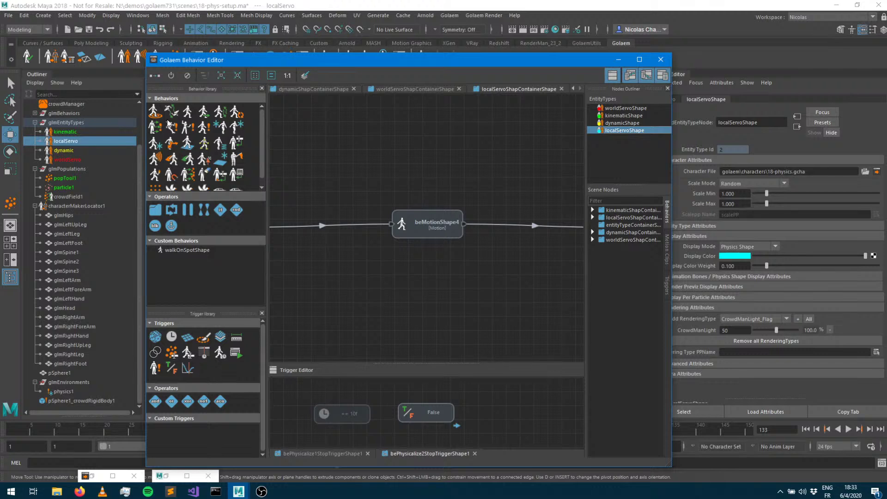
drag(176, 139, 439, 305)
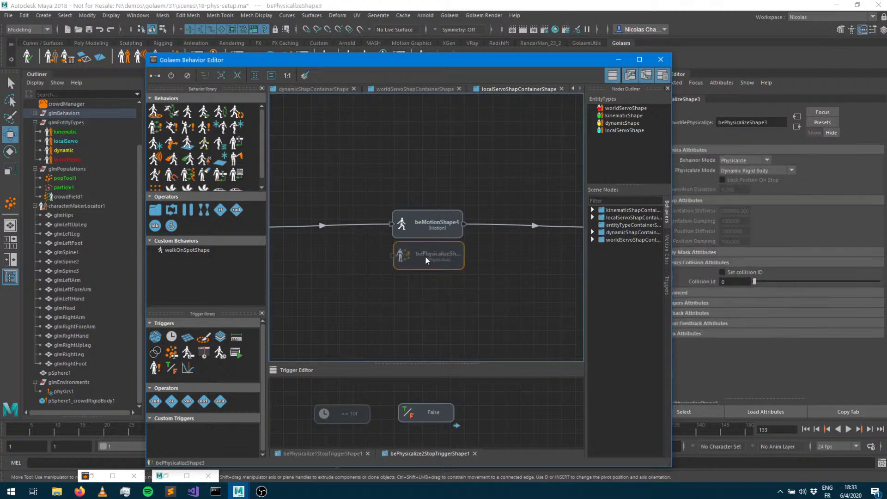
drag(425, 255, 452, 254)
click(431, 216)
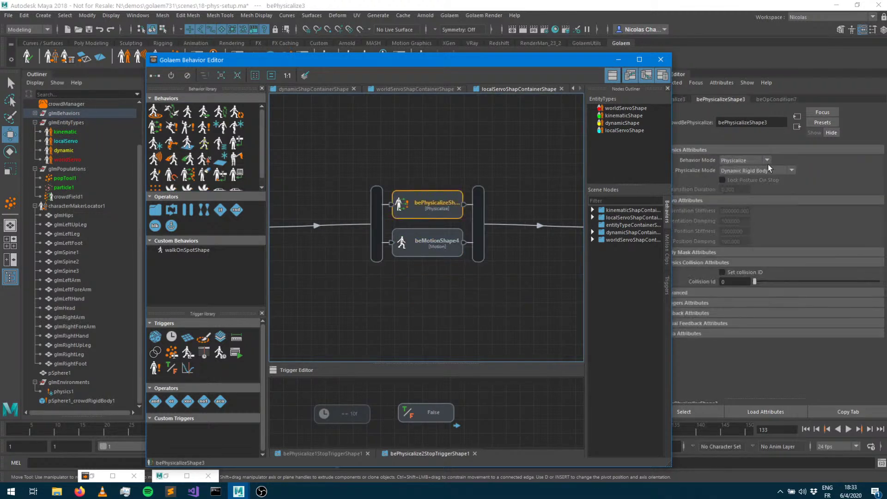
click(757, 171)
click(749, 199)
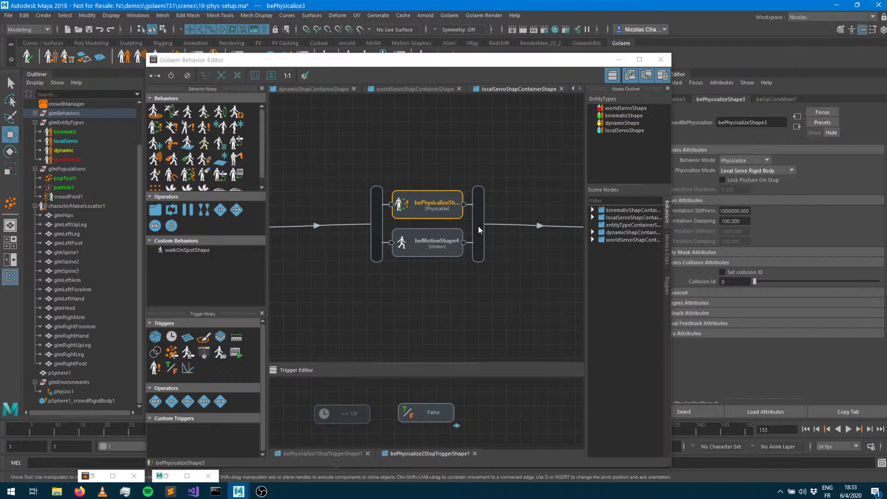
Make a frame trigger with value 10 the root stop trigger of the localServo Physicalize behavior.
click(463, 205)
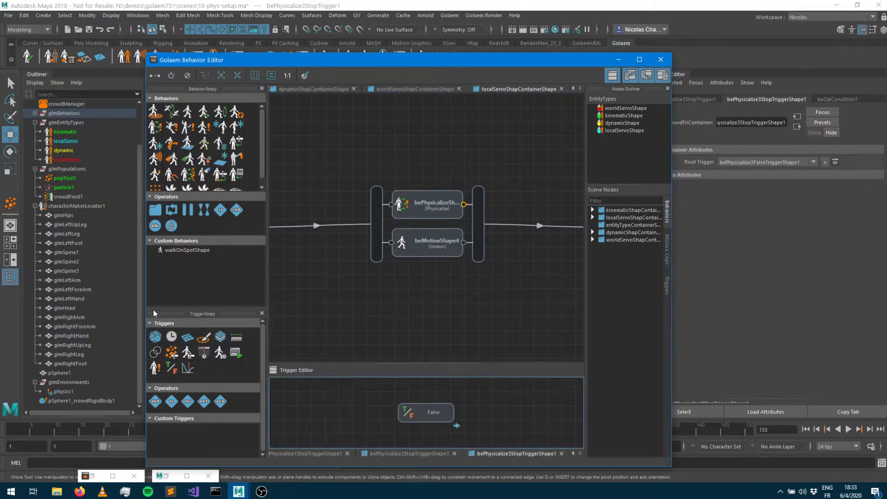
drag(172, 338, 330, 404)
right_click(331, 403)
click(356, 406)
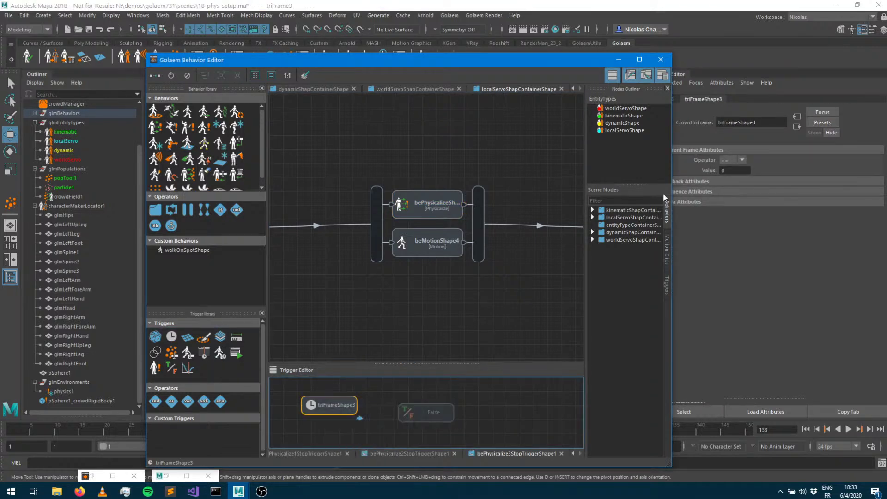
click(733, 171)
text(10)
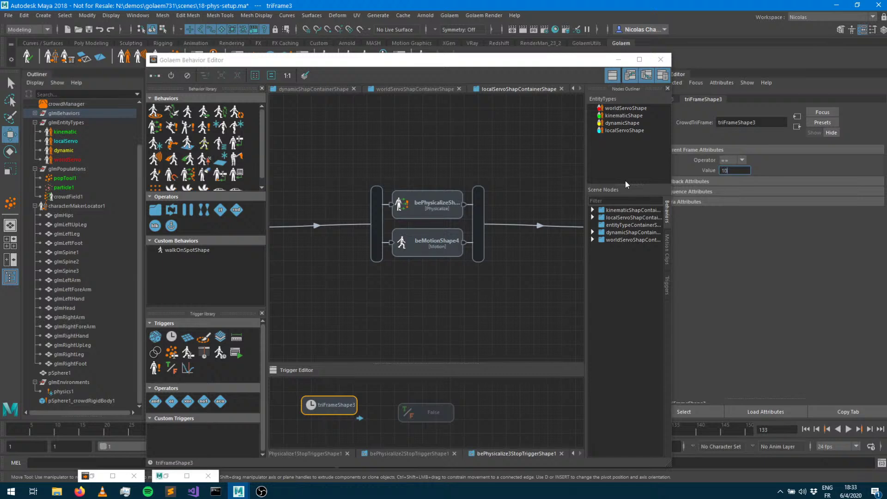
key(Tab)
click(618, 60)
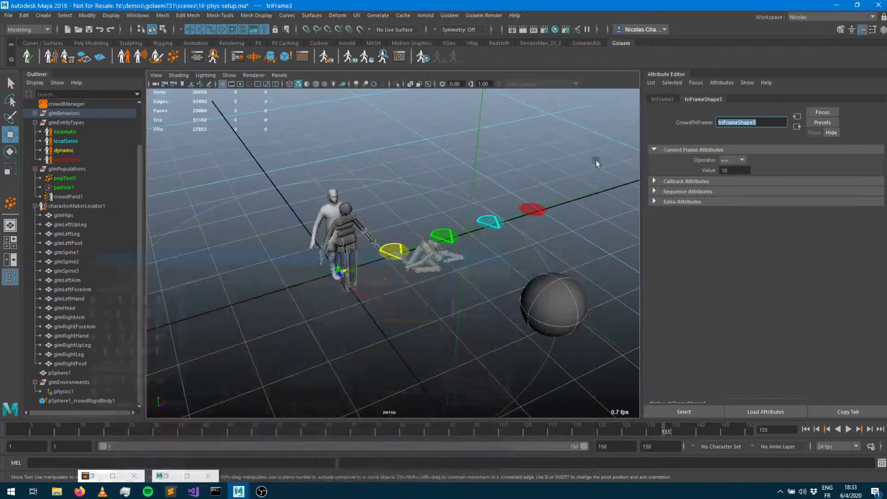
Play the simulation from the first frame to frame 150 and examine the local servo character from several angles.
click(807, 429)
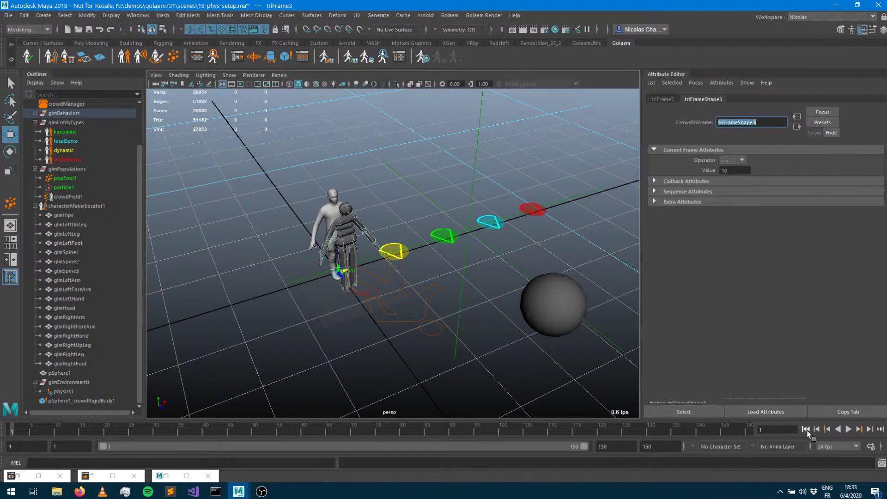
click(849, 431)
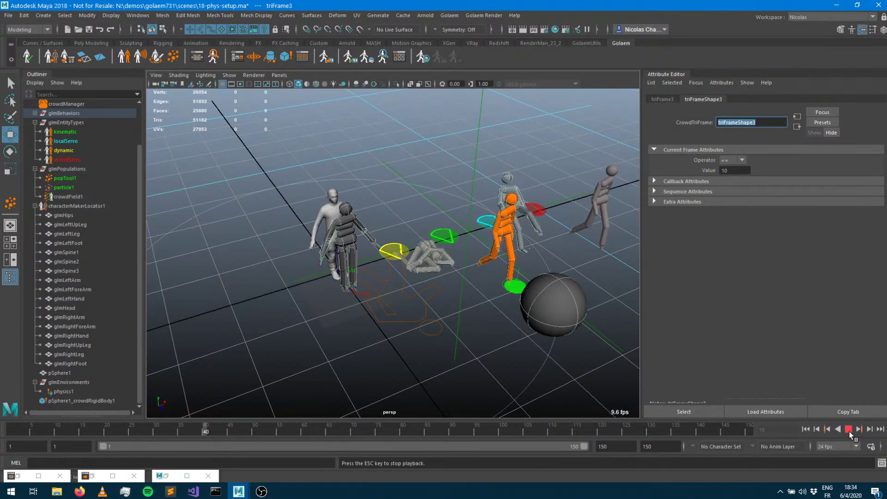
alt+drag(549, 296, 585, 333)
alt+middle_drag(518, 290, 373, 183)
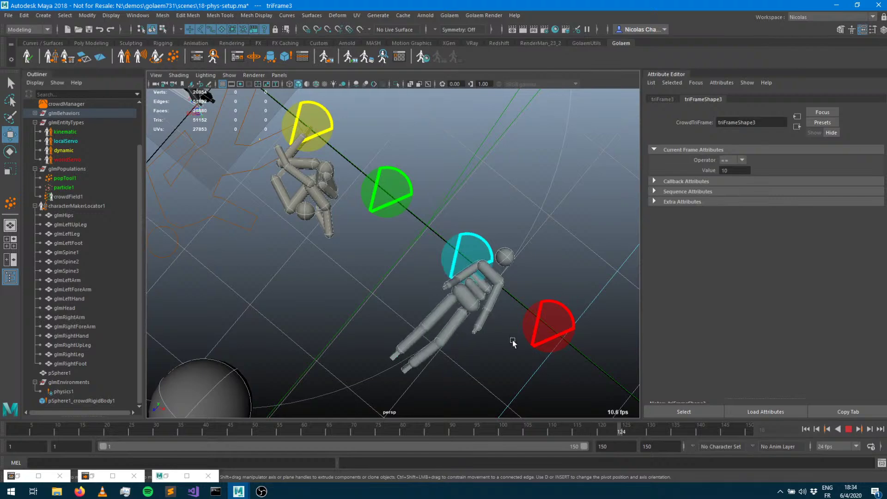
alt+drag(447, 359, 488, 290)
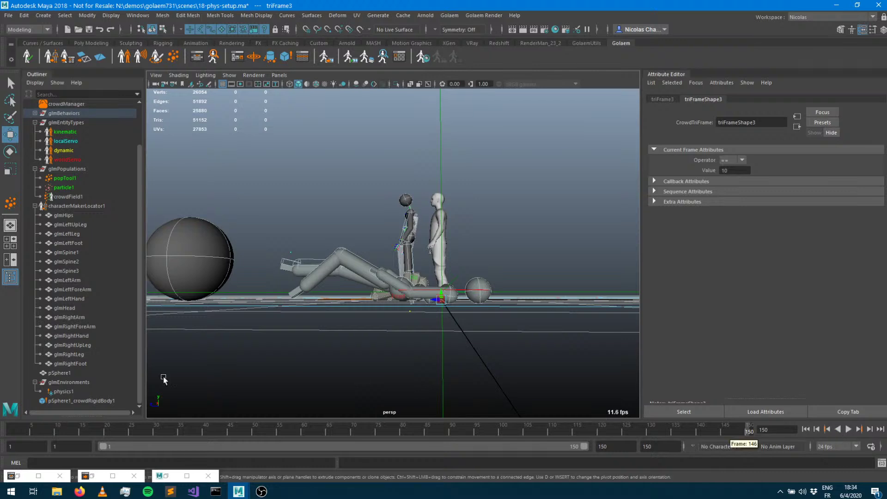
Disable Draw Collision shapes on the physics1 locator and replay the simulation from the first frame, stopping at frame 28 of the repeat.
click(68, 392)
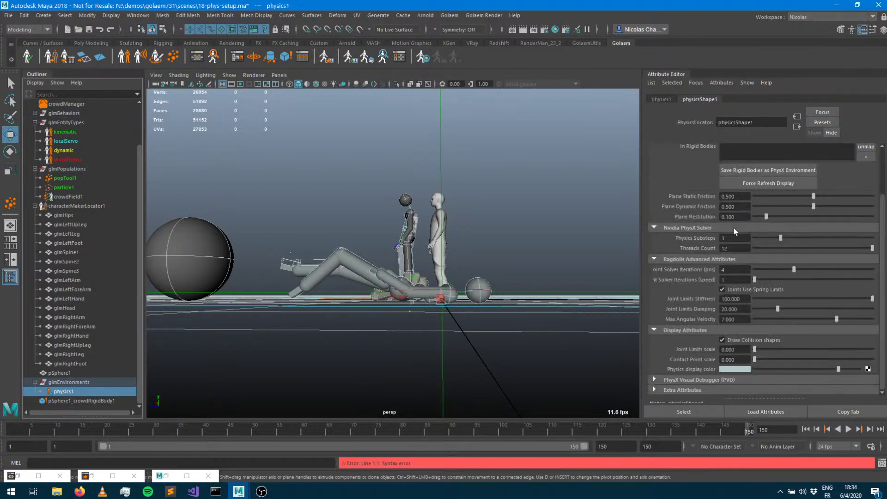
click(728, 339)
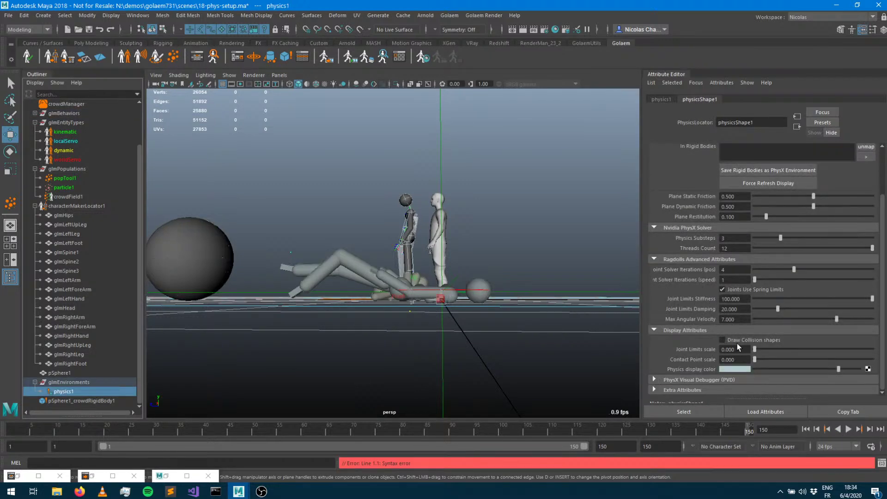
click(806, 429)
click(849, 429)
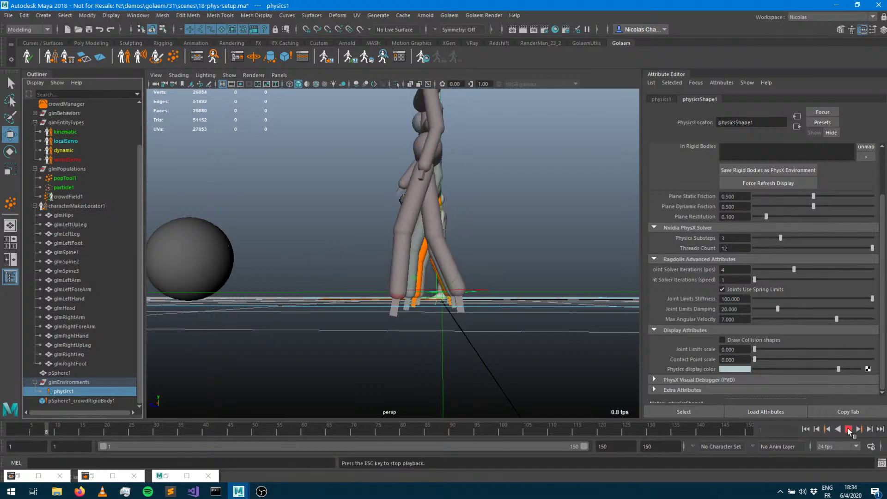
alt+right_drag(464, 300, 357, 283)
alt+drag(356, 284, 397, 300)
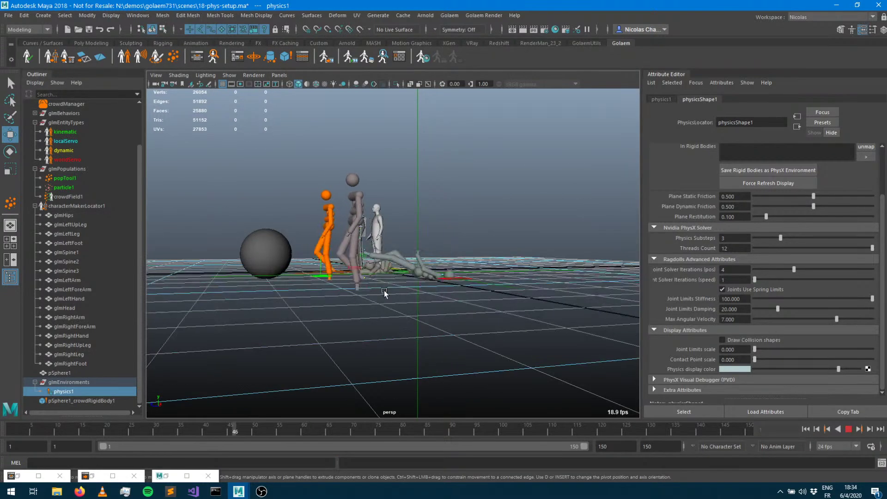
alt+right_drag(397, 300, 554, 309)
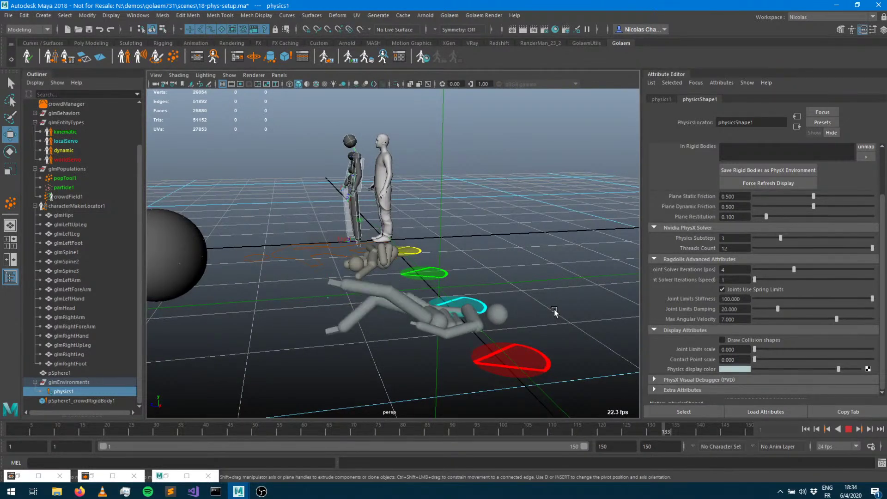
click(846, 430)
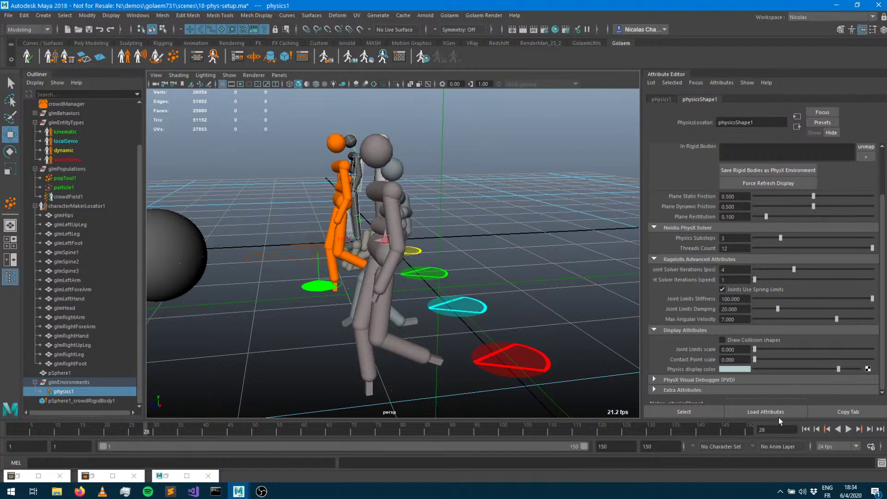
Examine the dynamic, kinematic and local servo characters up close at frame 28.
alt+drag(329, 259, 409, 303)
alt+middle_drag(333, 262, 401, 260)
alt+right_drag(359, 273, 462, 267)
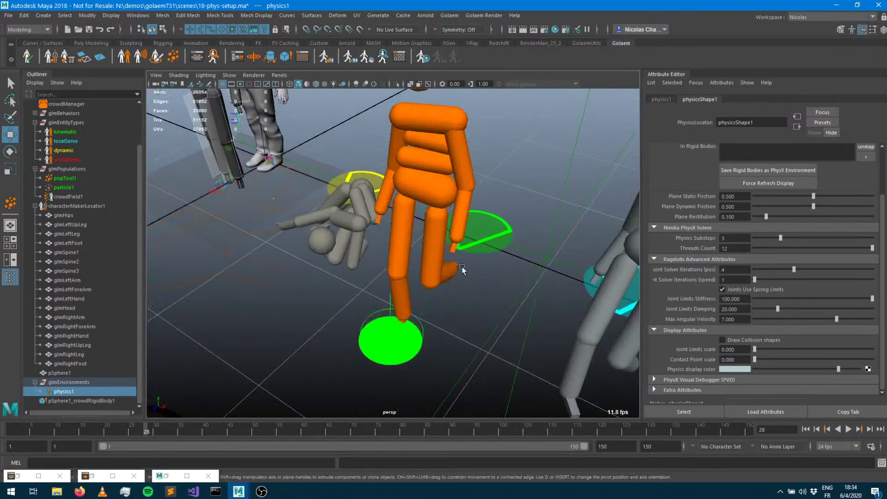
alt+drag(462, 267, 387, 249)
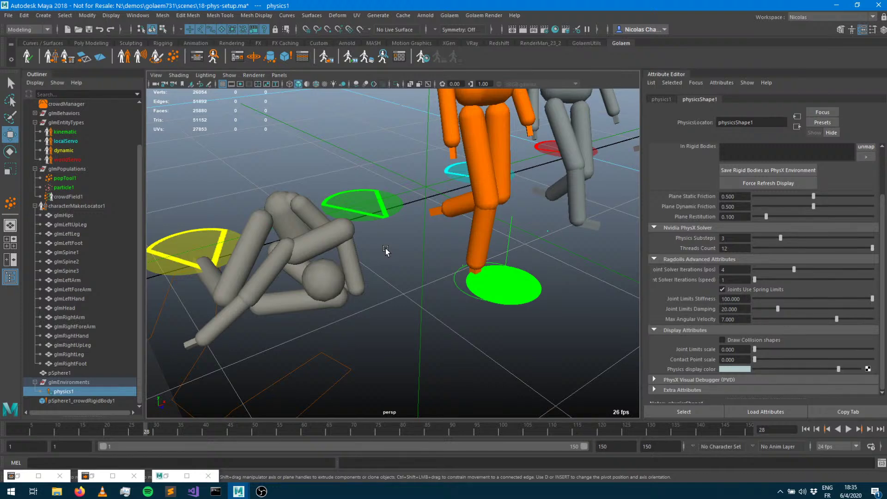
alt+middle_drag(562, 235, 358, 272)
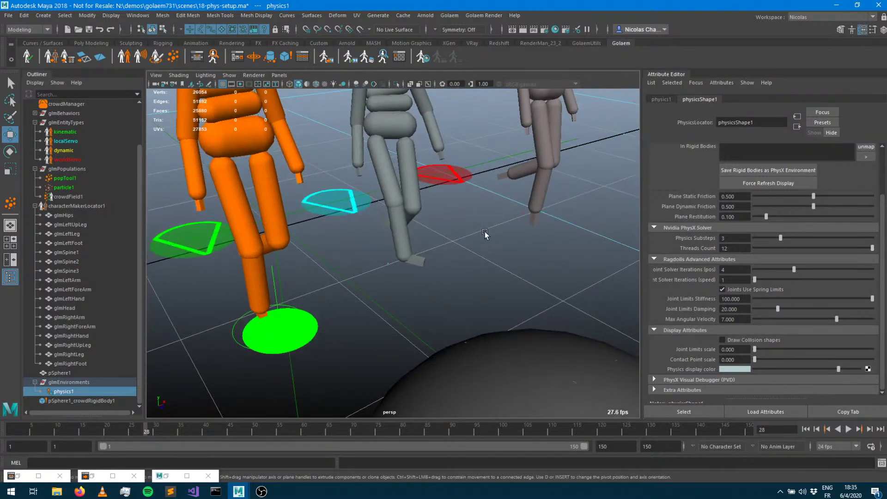
alt+drag(485, 234, 461, 190)
alt+middle_drag(443, 213, 420, 286)
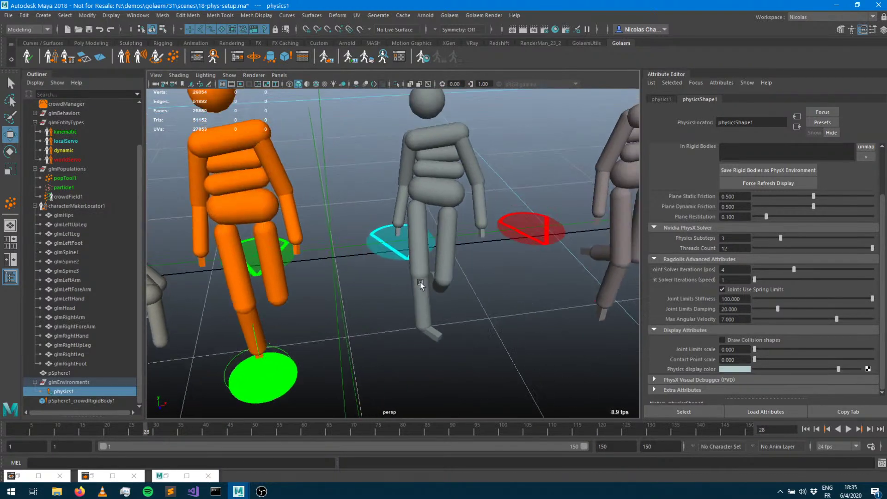
Step frame by frame to frame 48 and examine the local servo character's motion and pose around the cyan marker.
click(871, 430)
click(871, 429)
click(870, 430)
click(870, 430)
click(870, 430)
click(871, 430)
click(870, 429)
click(871, 430)
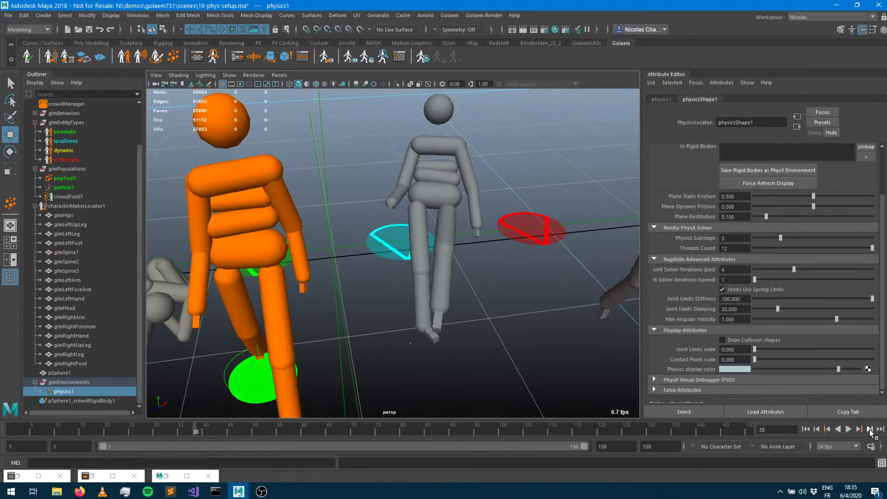
click(870, 430)
click(871, 430)
click(870, 430)
click(870, 430)
click(870, 430)
click(870, 429)
click(870, 429)
click(870, 429)
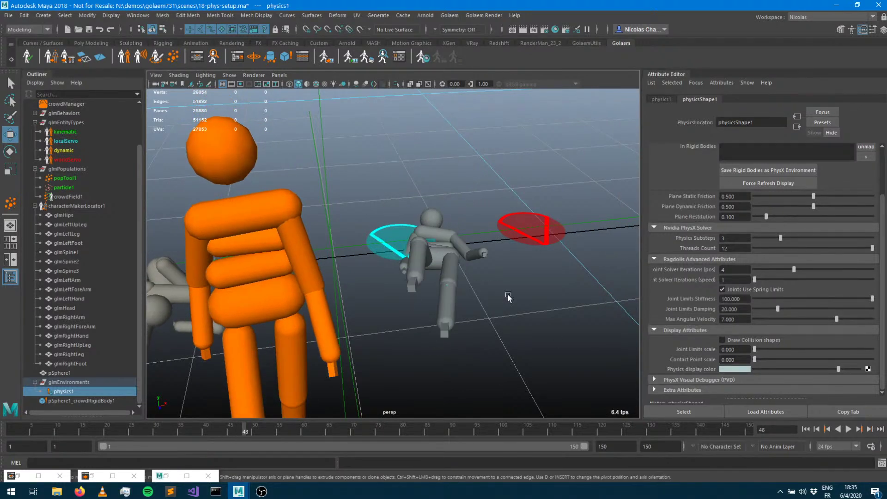
alt+drag(508, 297, 469, 295)
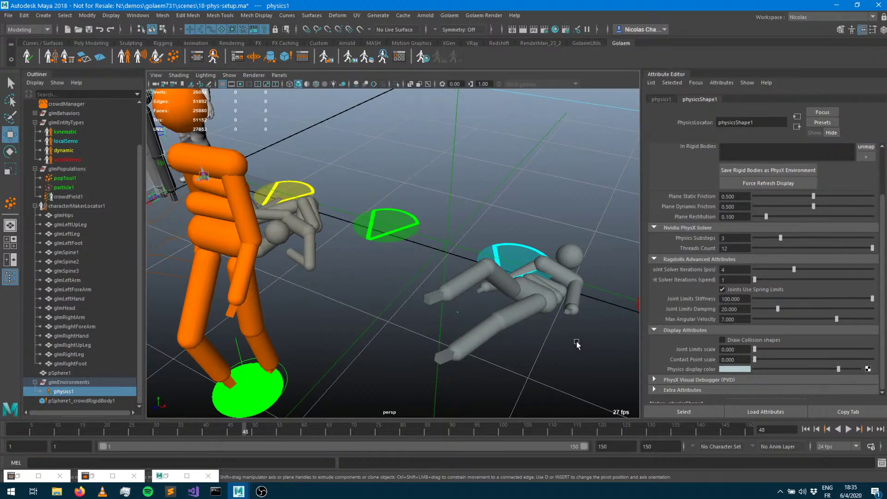
alt+drag(576, 341, 554, 318)
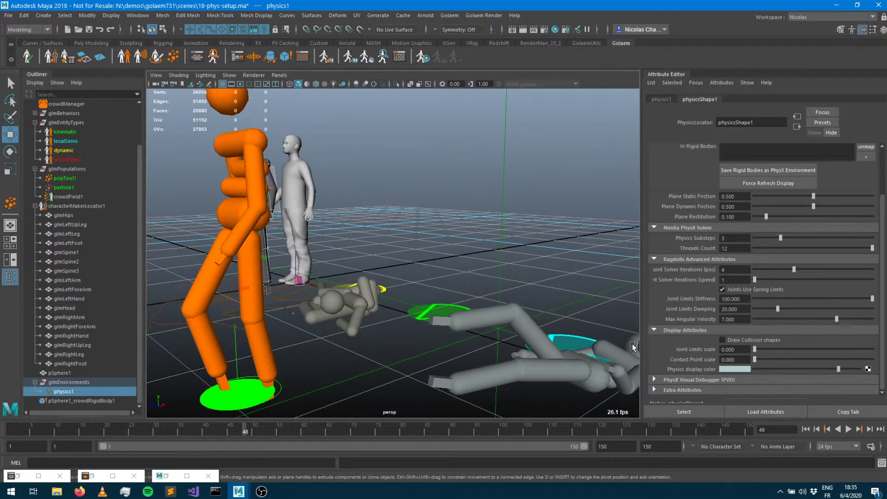
alt+drag(592, 370, 410, 290)
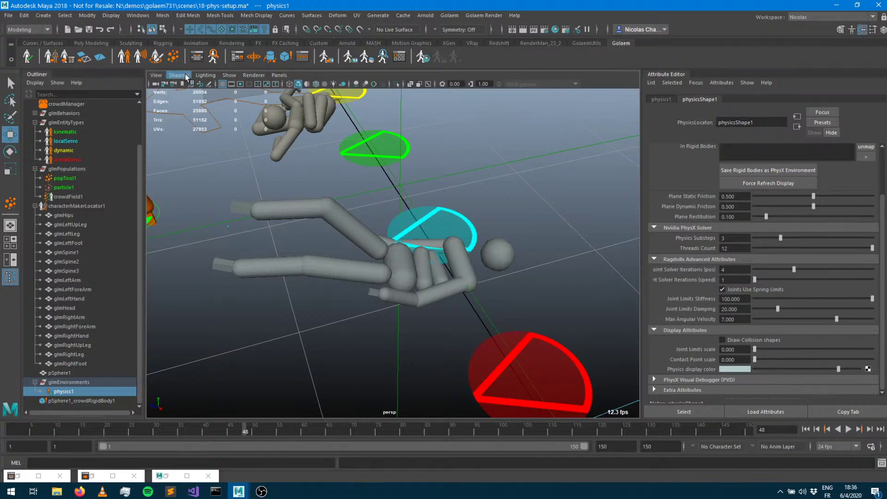
Add a Physicalize behavior in parallel with the worldServo entity type's motion behavior and set its Physicalize Mode to World Servo Rigid Body.
click(196, 59)
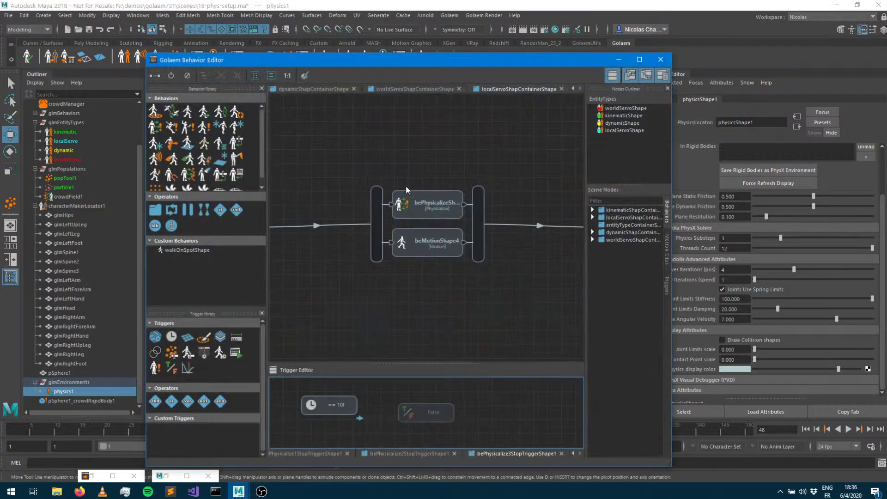
click(634, 109)
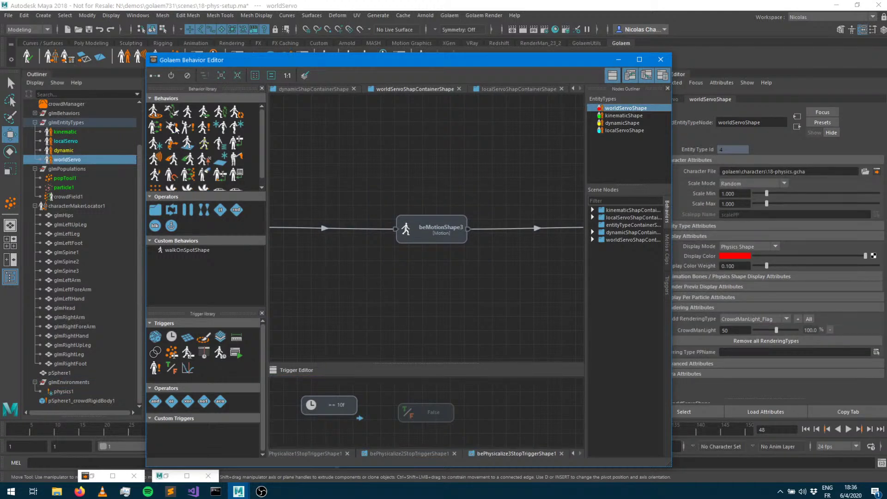
drag(158, 131, 450, 240)
click(425, 223)
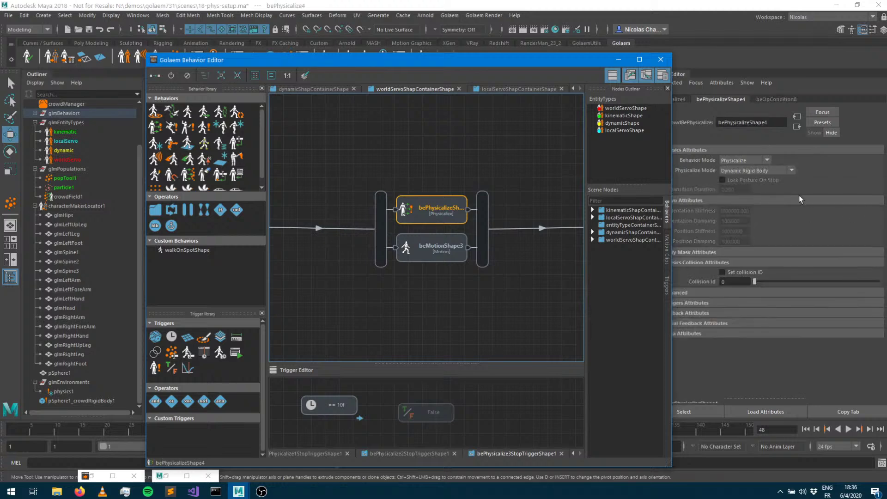
click(767, 171)
click(751, 210)
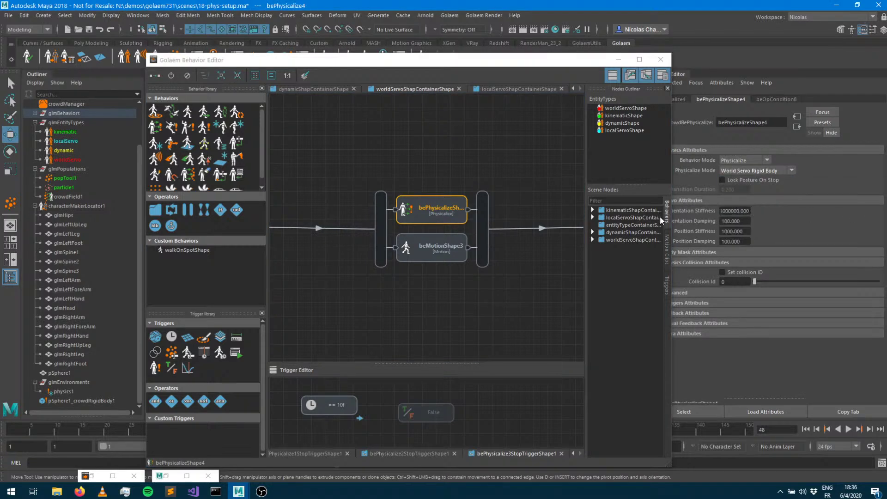
Add a Frame trigger with value 10 as the root stop trigger of the worldServo Physicalize behavior, and minimize the Behavior Editor.
click(470, 211)
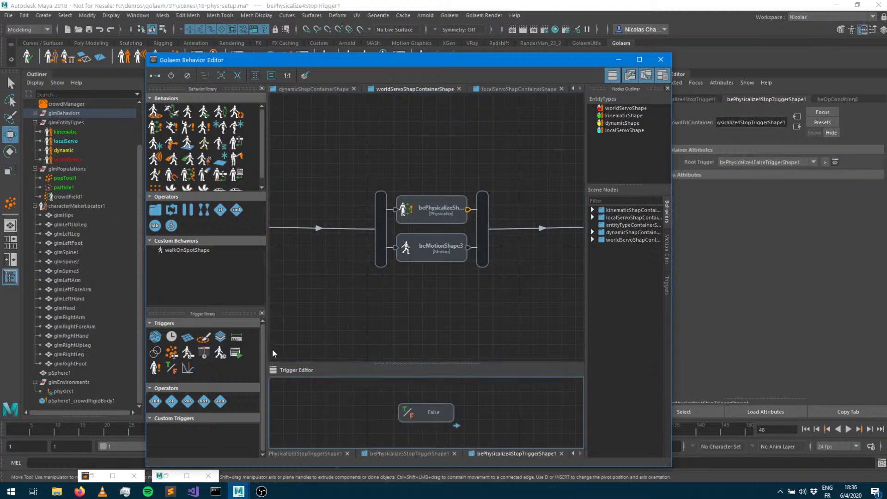
drag(172, 339, 329, 415)
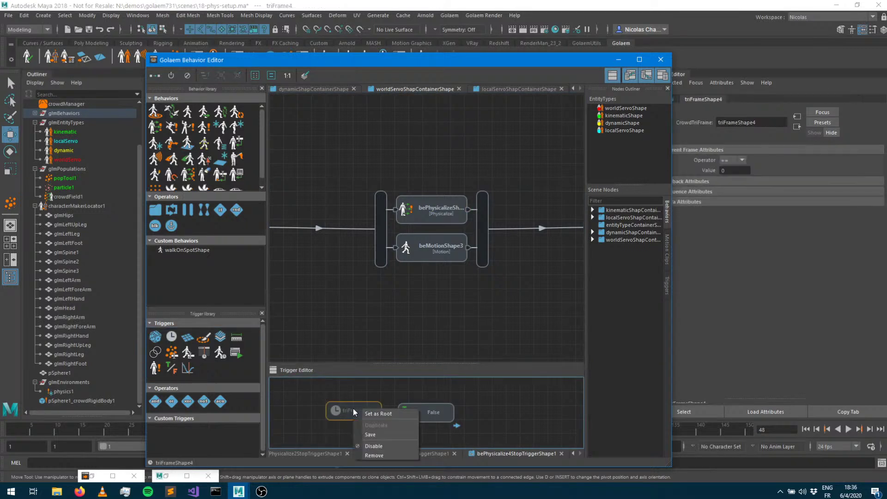
click(734, 170)
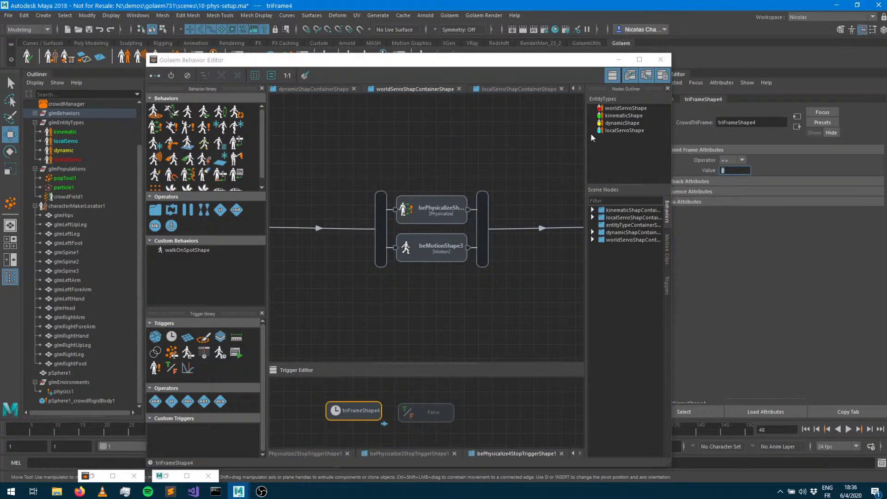
text(10)
key(Tab)
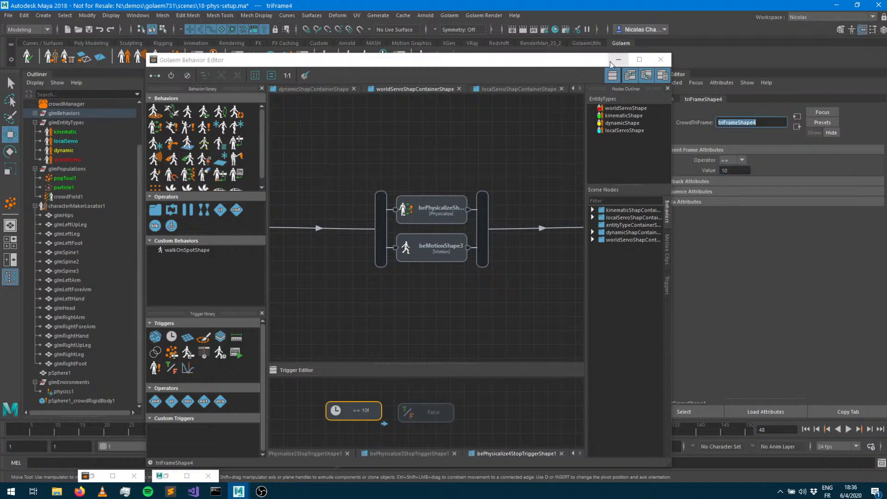
click(618, 59)
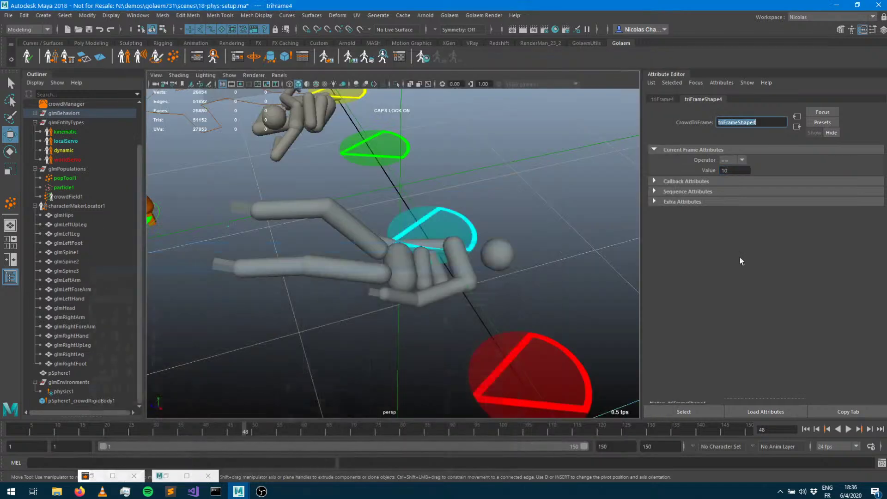
Replay the simulation from the first frame and watch the world servo character from the front, stopping at frame 91.
click(806, 429)
click(848, 429)
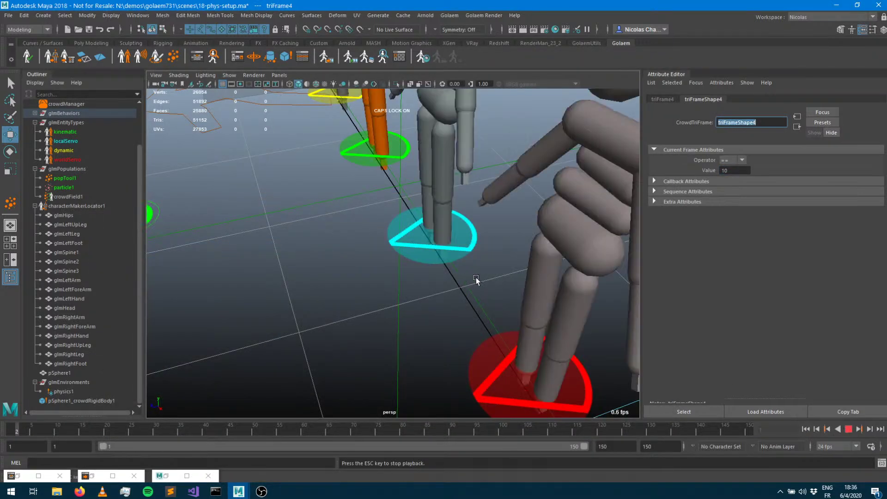
alt+right_drag(475, 277, 366, 286)
alt+drag(365, 285, 509, 228)
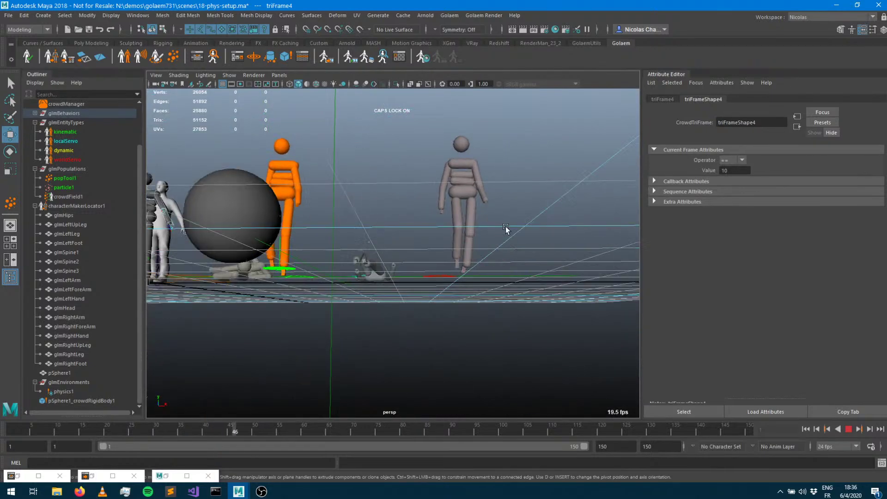
click(849, 430)
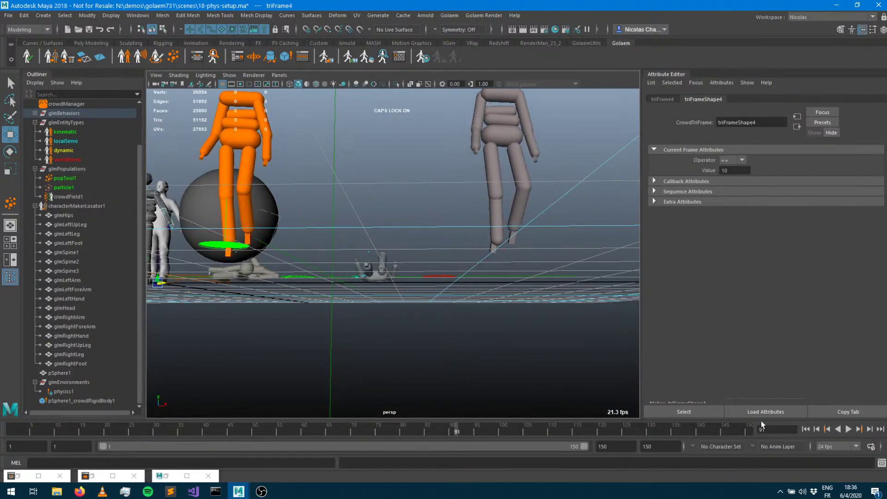
Create a polygon cube and place it above the ground at upper-body height in the world servo character's walking path.
click(89, 43)
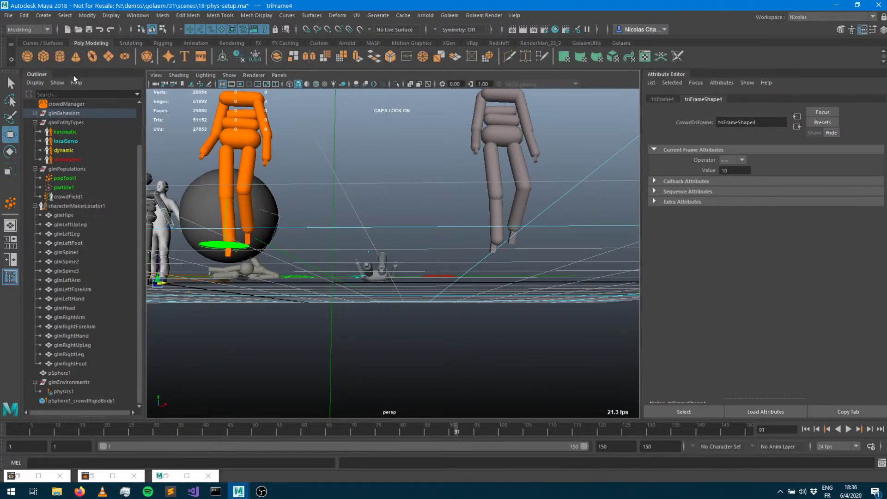
click(43, 56)
alt+drag(459, 201, 408, 244)
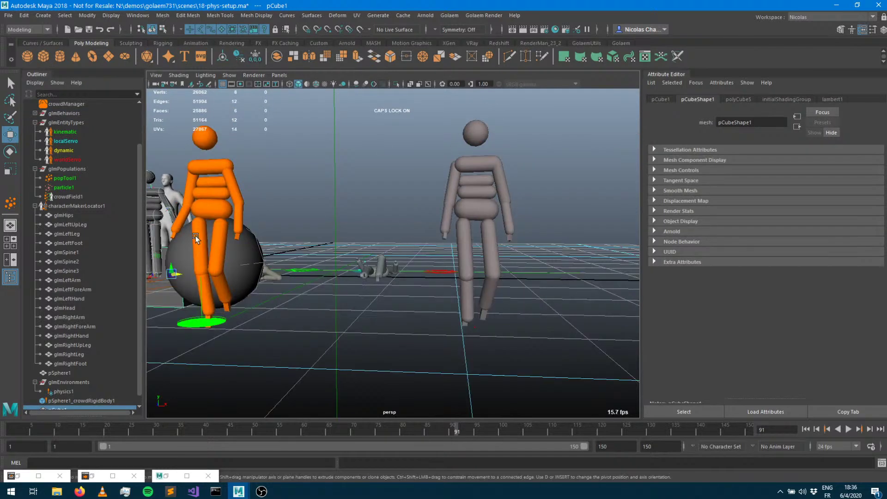
drag(181, 273, 435, 178)
alt+drag(542, 274, 414, 235)
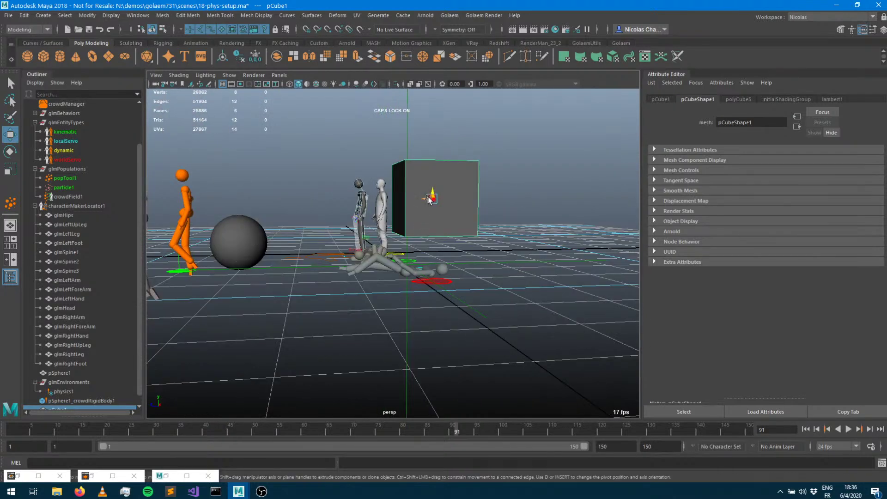
drag(424, 199, 253, 200)
alt+drag(337, 257, 465, 270)
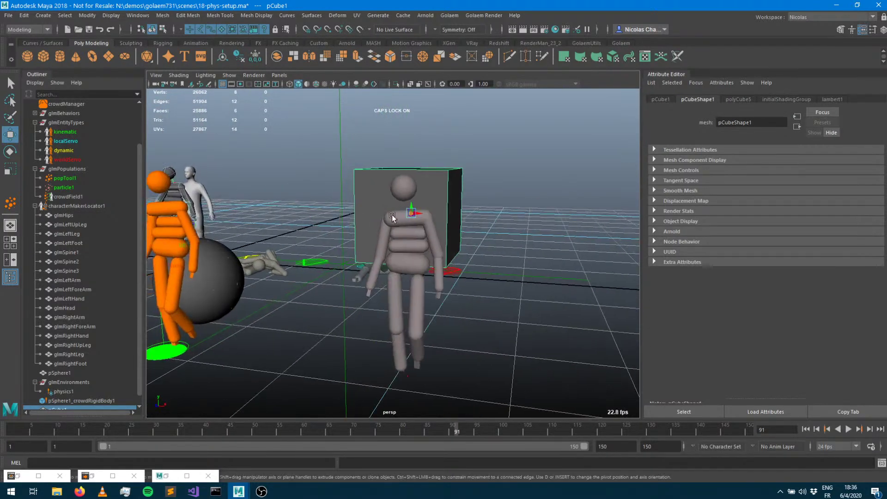
drag(411, 207, 390, 174)
alt+drag(441, 253, 455, 213)
drag(421, 162, 425, 162)
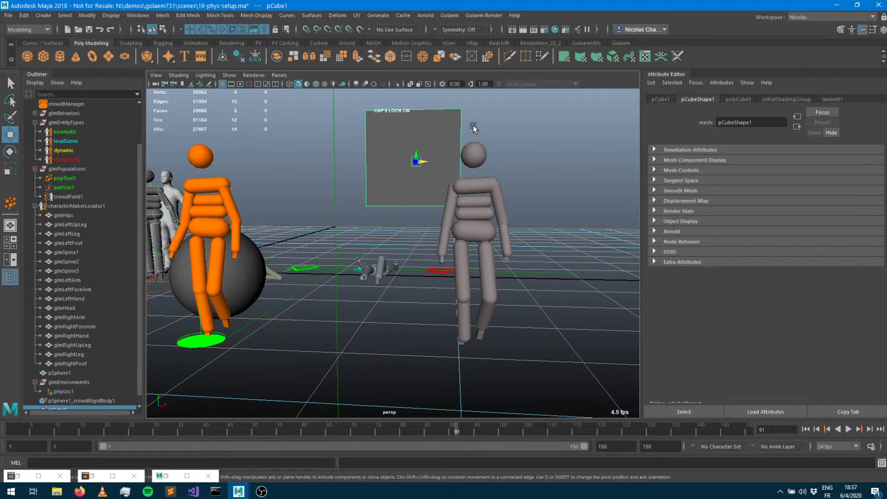
Create a Golaem rigid body from the cube, and close the 18-physics.gcha character and the Character Maker.
key(Caps_Lock)
click(622, 43)
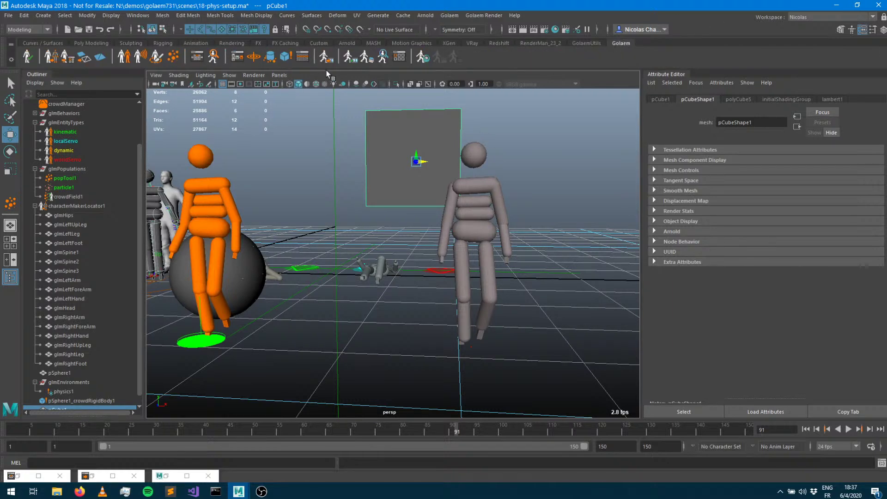
click(94, 477)
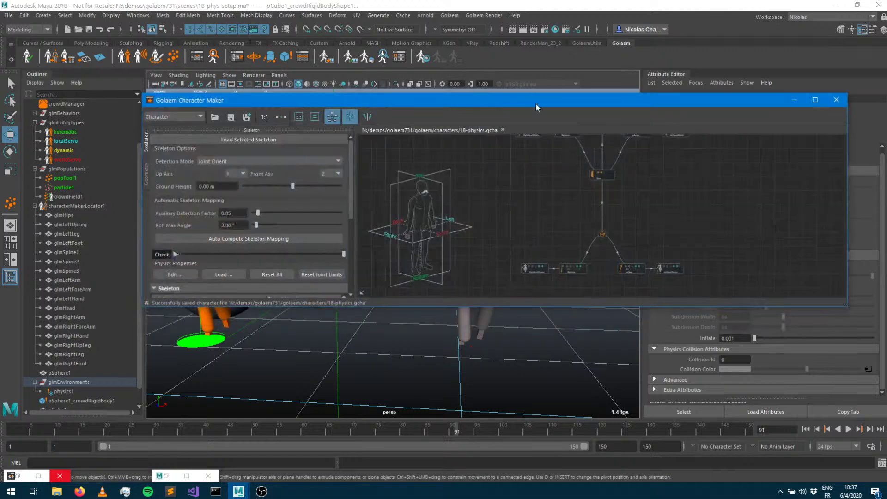
click(503, 130)
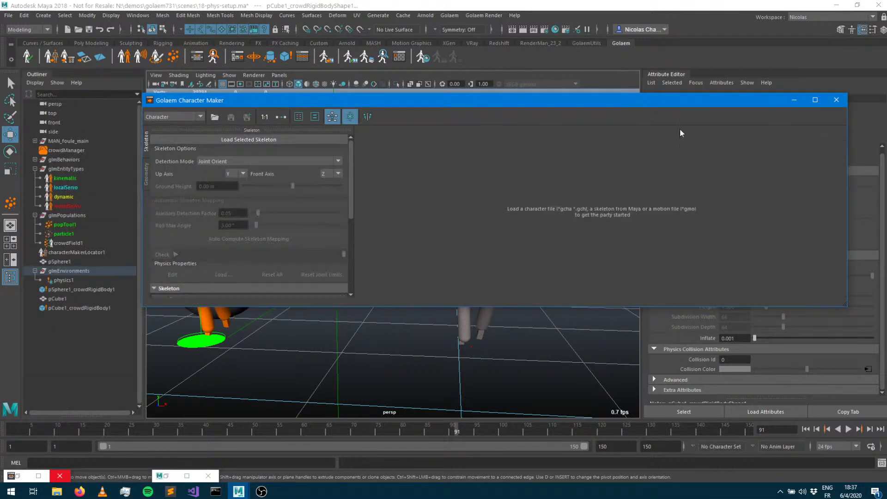
click(837, 100)
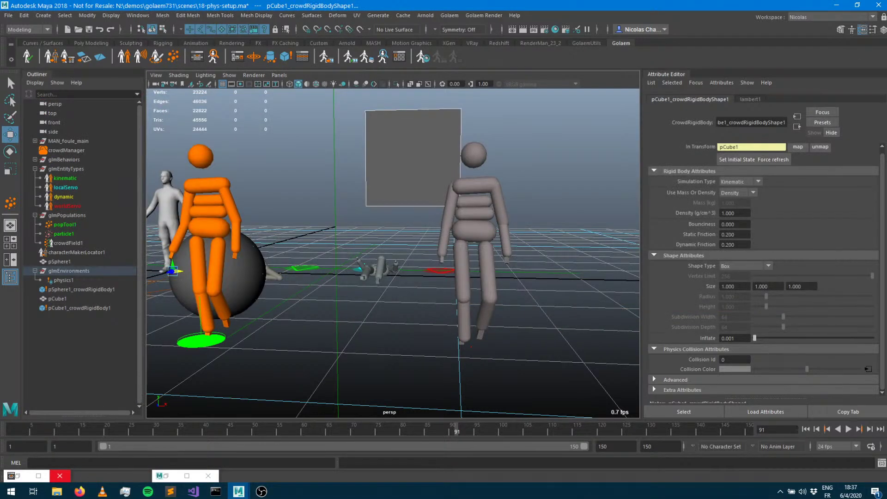
Play the simulation from the first frame to frame 150 and examine how the world servo character collides with the cube.
alt+drag(483, 154, 464, 196)
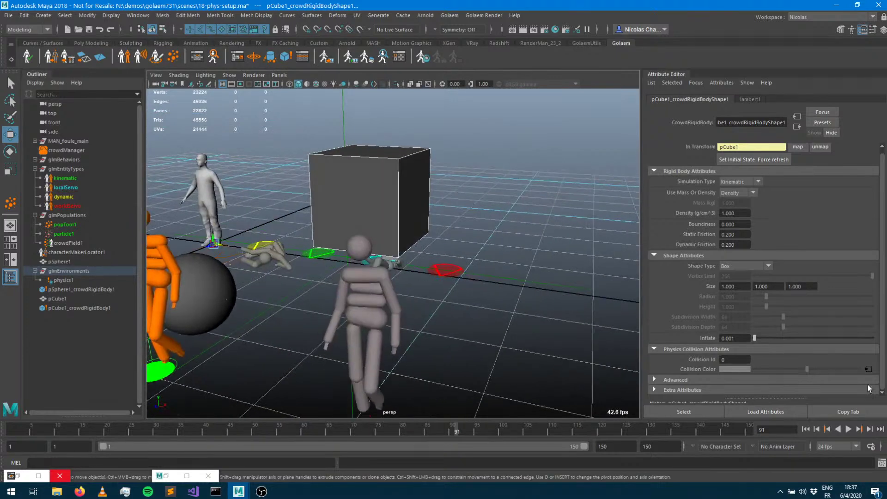
click(805, 429)
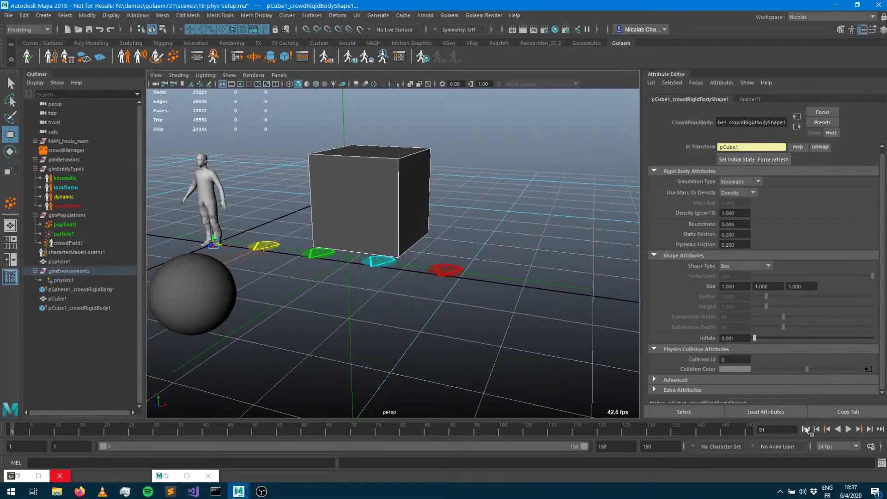
click(848, 429)
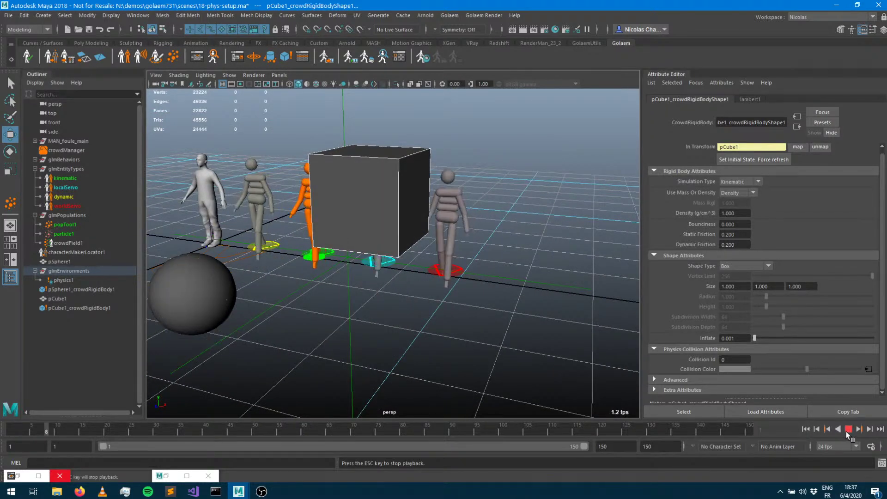
alt+drag(529, 329, 510, 322)
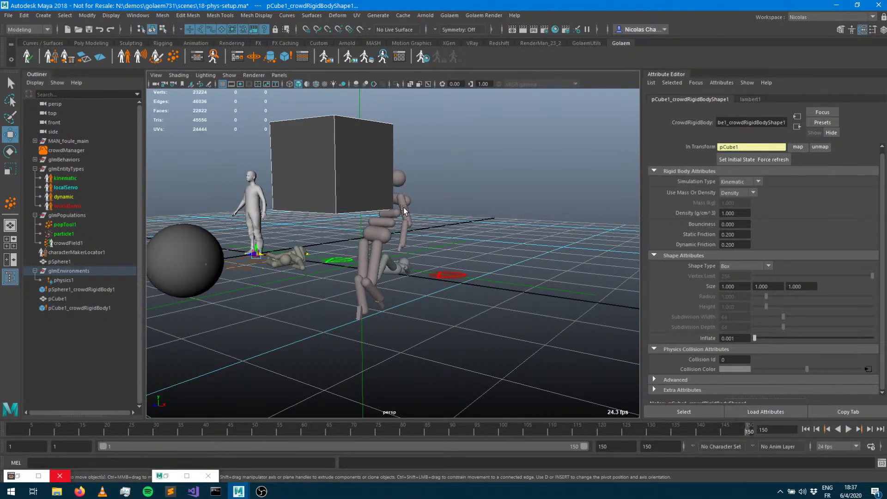
alt+drag(517, 270, 475, 293)
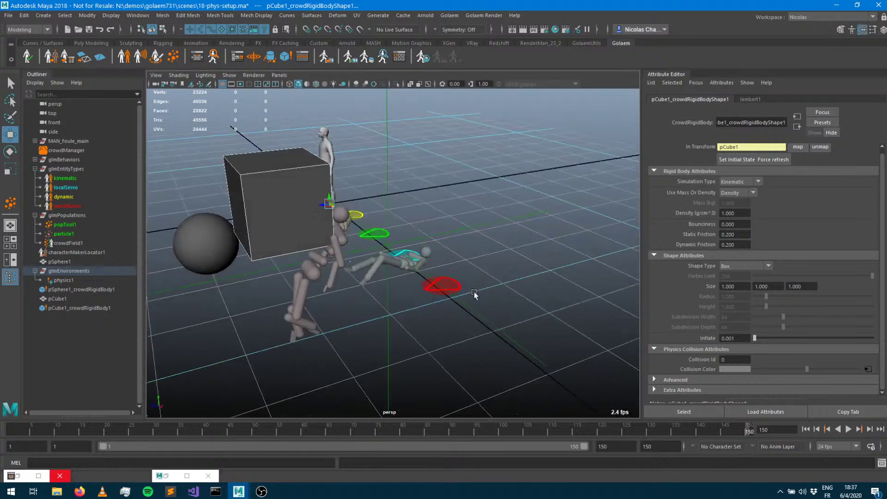
alt+right_drag(333, 261, 439, 260)
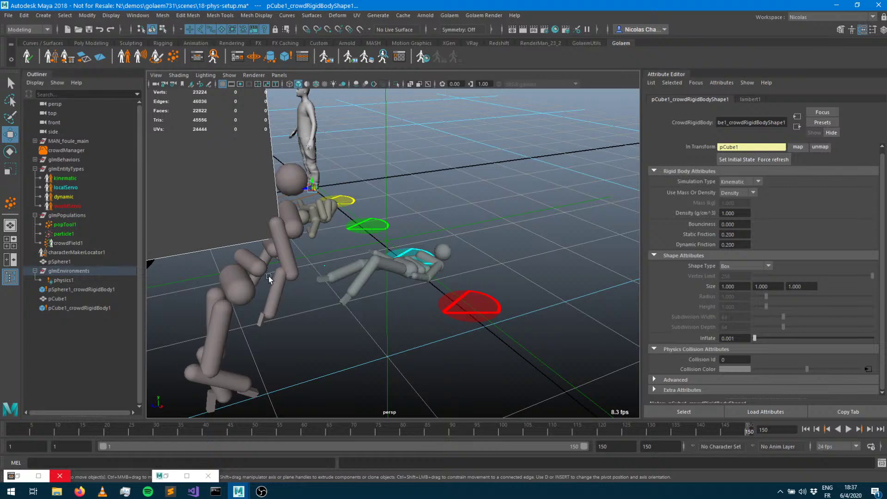
alt+drag(288, 311, 303, 308)
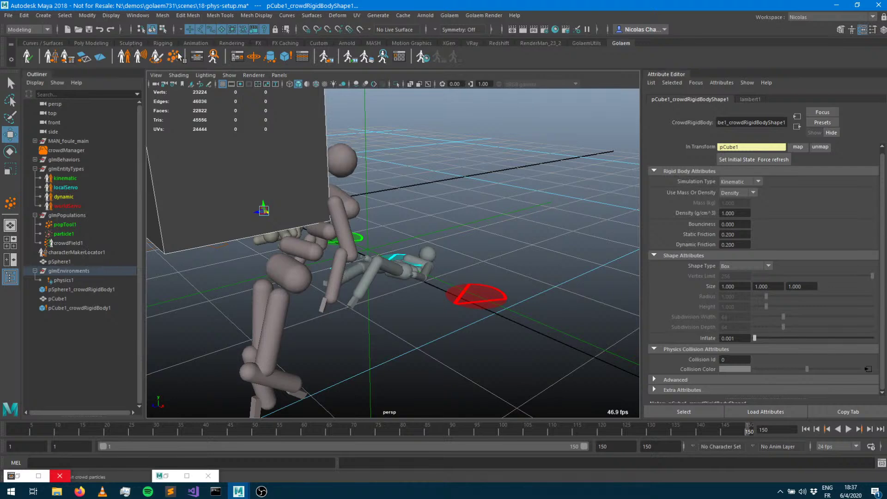
Open the worldServo Physicalize behavior's attributes from the Behavior Editor and move the editor window clear of the characters.
click(197, 57)
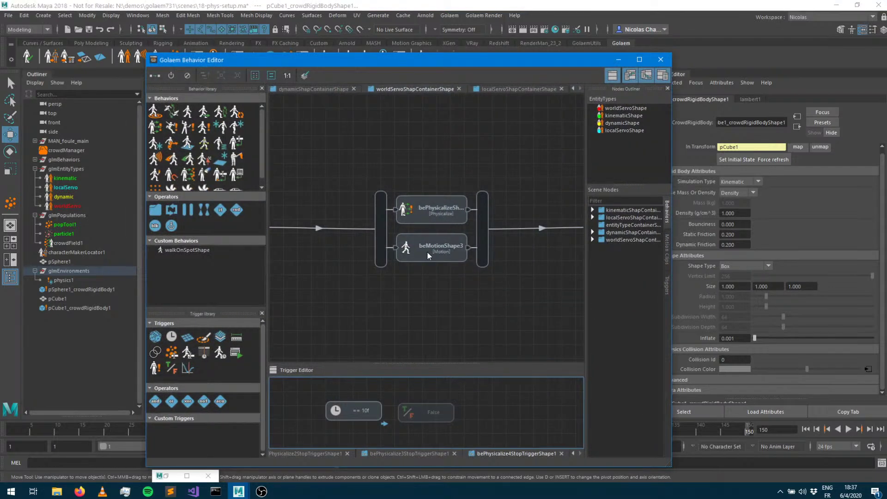
click(416, 219)
drag(481, 59, 1, 192)
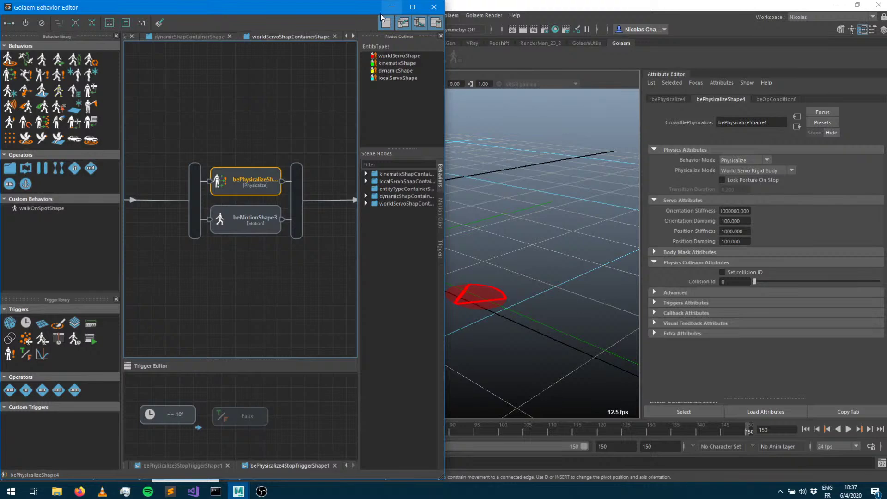
drag(356, 9, 166, 171)
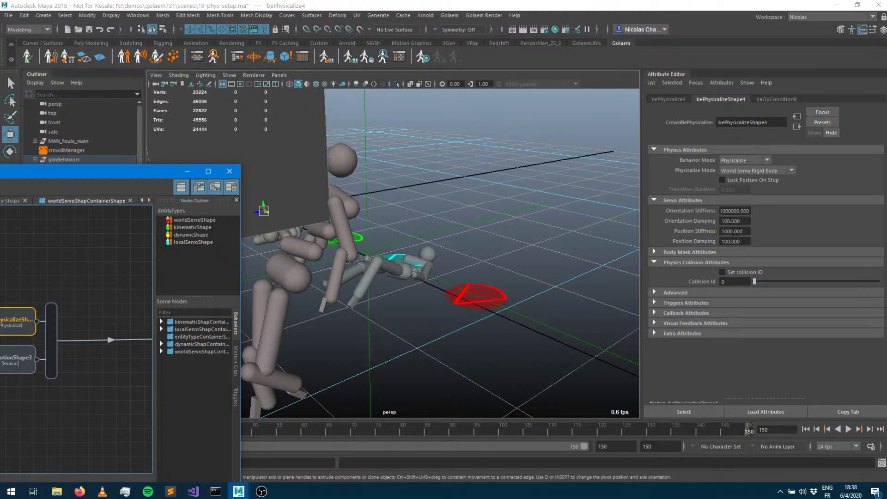
Set the Physicalize behavior's Position Stiffness to 100000 and replay from the first frame, stopping at frame 71 to examine the world servo character.
click(730, 231)
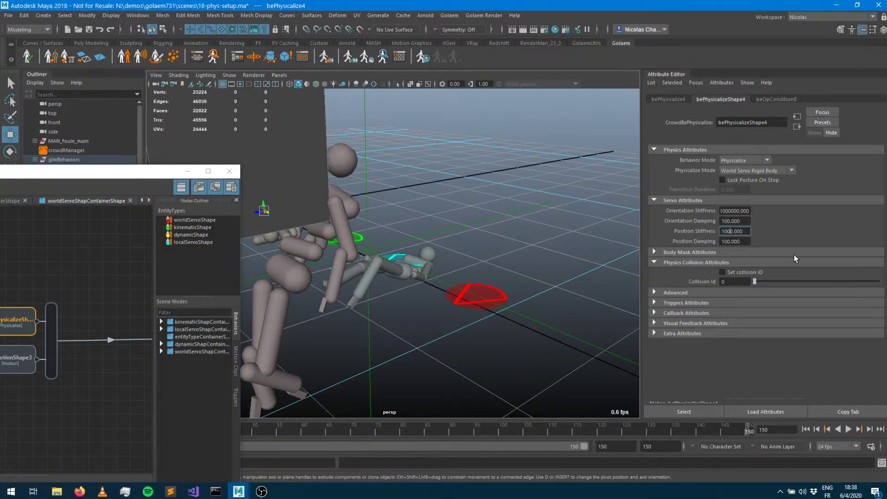
text(00)
key(Tab)
click(805, 429)
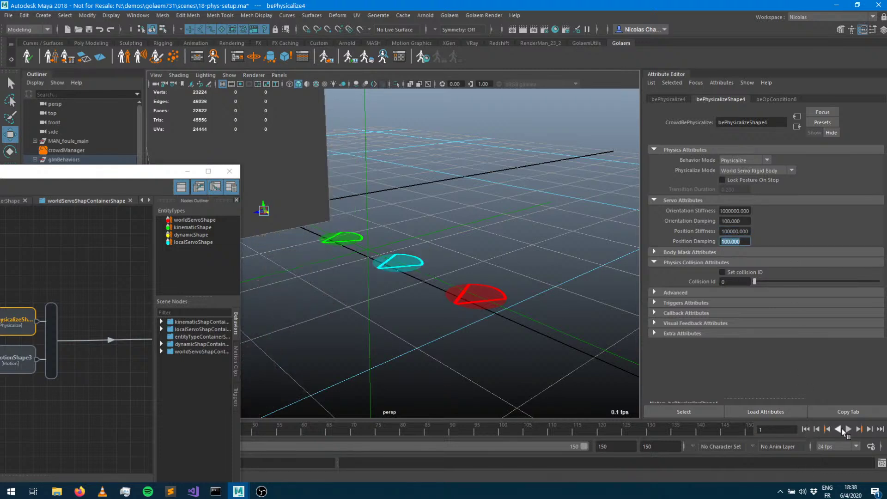
click(848, 429)
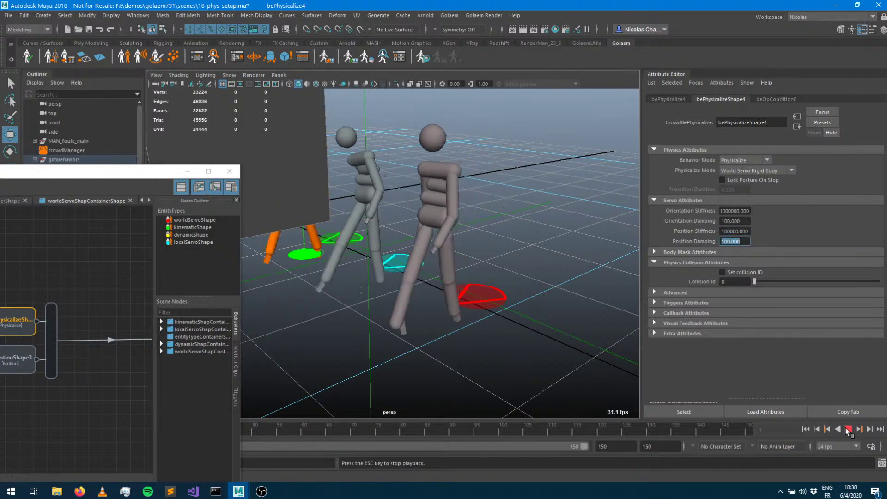
click(850, 431)
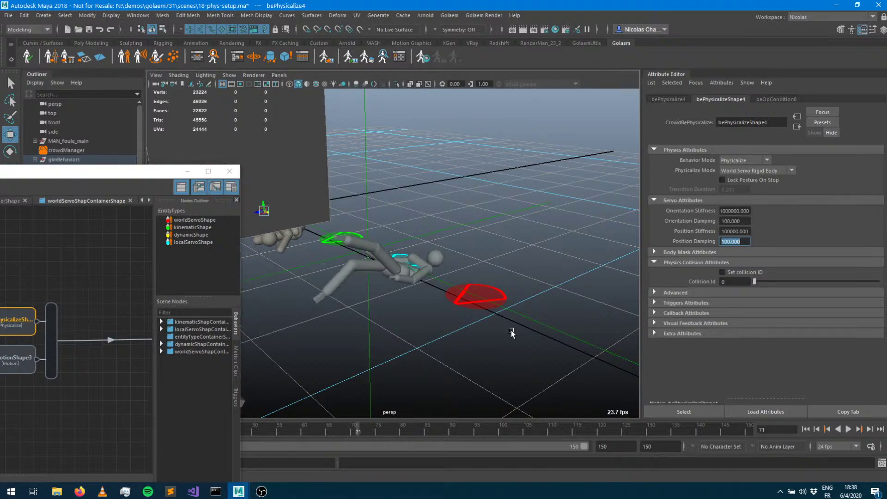
alt+right_drag(406, 277, 277, 217)
alt+middle_drag(323, 213, 433, 195)
alt+drag(432, 194, 441, 203)
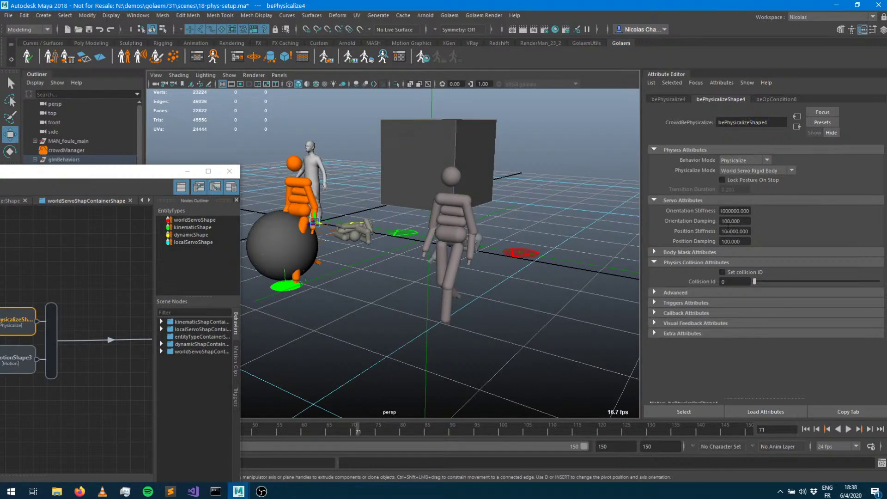
Set the Position Stiffness to 1, replay the simulation from the first frame to frame 150, and examine the world servo character.
click(735, 231)
key(BackSpace)
key(BackSpace)
key(BackSpace)
key(Delete)
key(Delete)
key(Tab)
click(806, 429)
click(848, 430)
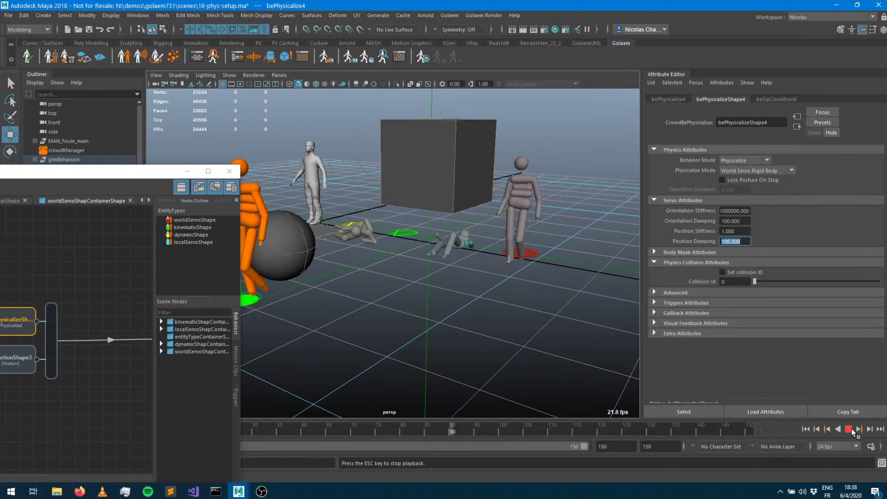
alt+drag(578, 282, 516, 280)
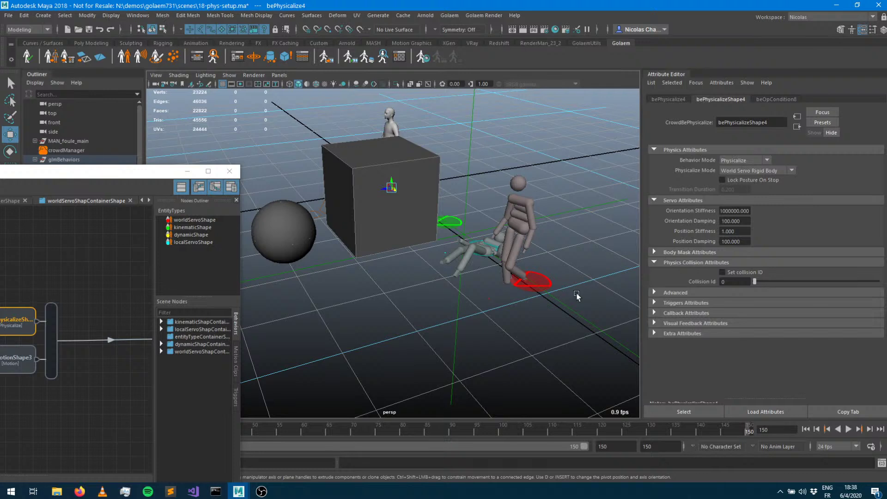
Restore the worldServo Physicalize behavior's Position Stiffness to 1000.
click(725, 232)
key(Tab)
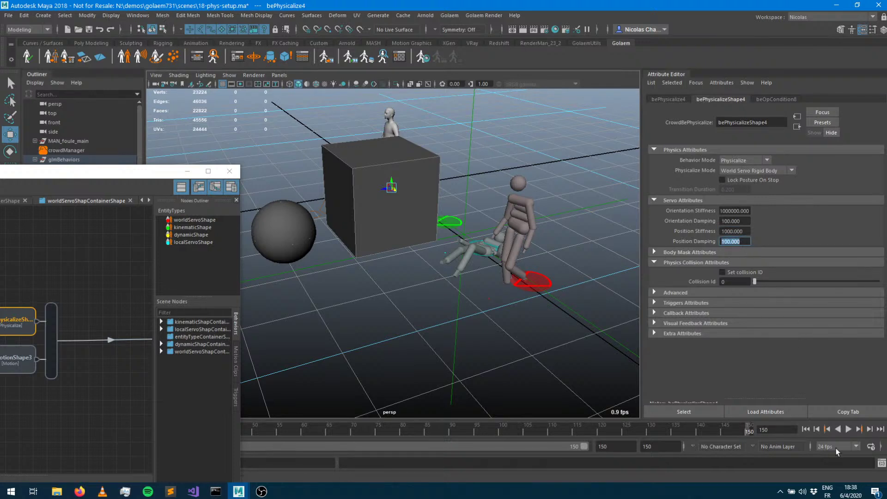
Replay the simulation from the first frame, stop at frame 84, and examine the characters around the sphere and cube.
click(805, 428)
click(852, 429)
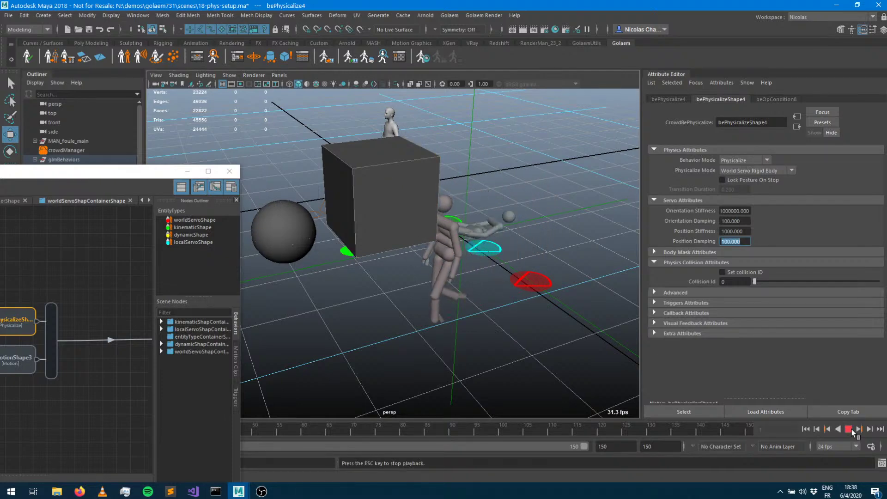
key(Escape)
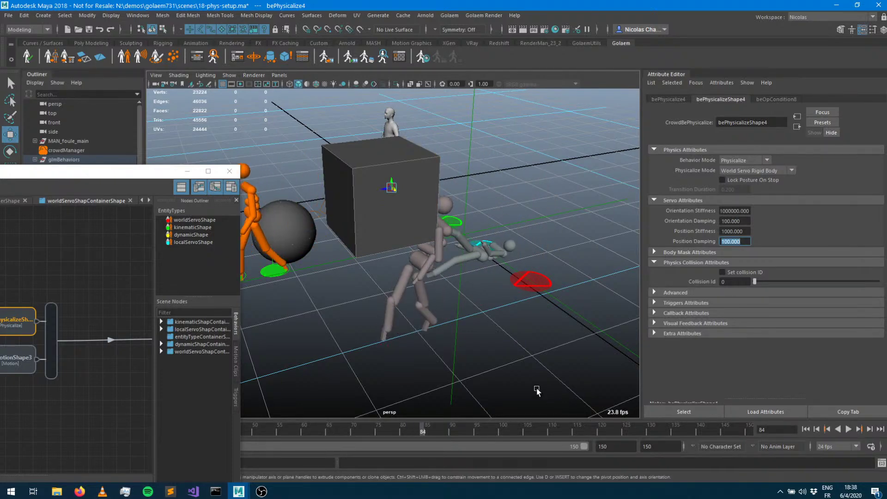
alt+drag(502, 314, 358, 268)
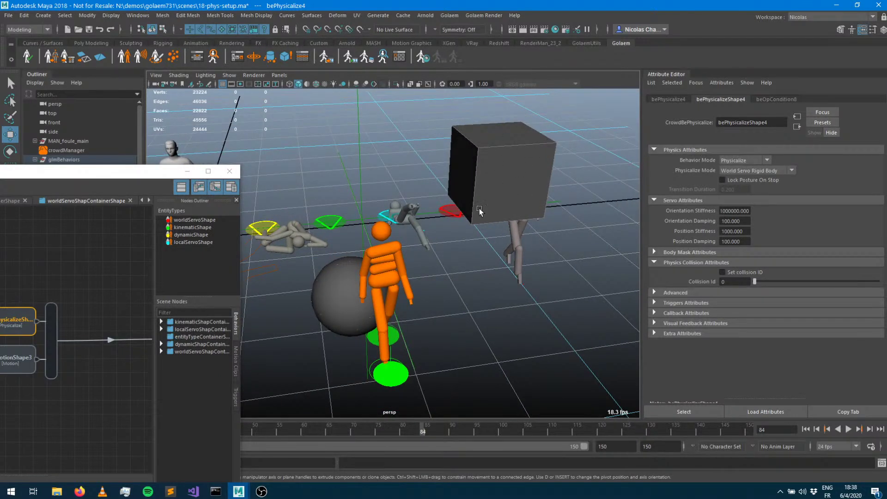
alt+drag(522, 202, 485, 272)
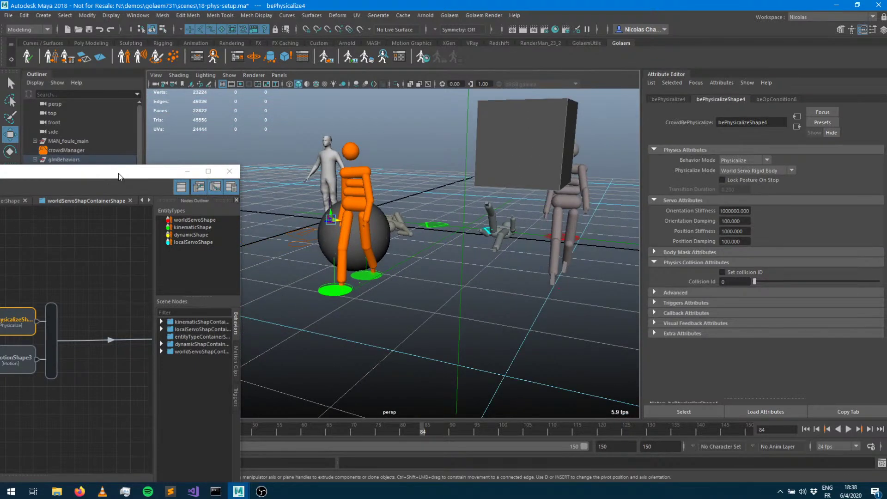
Move the Behavior Editor clear of the Outliner, select pSphere1_crowdRigidBody1, and examine the sphere's collision with the kinematic character in wireframe.
drag(118, 174, 107, 354)
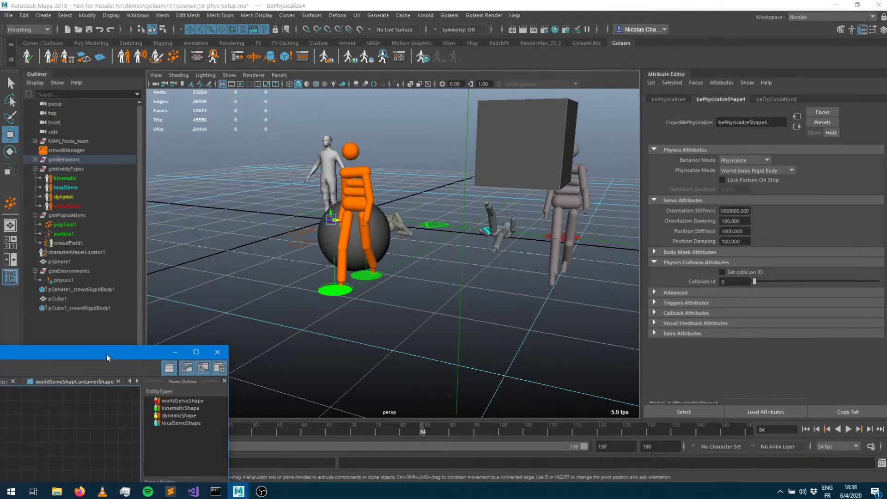
click(71, 290)
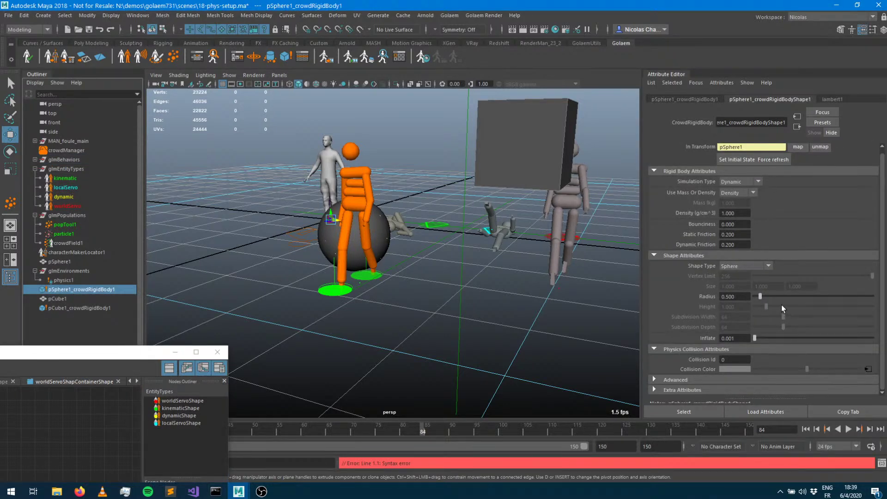
alt+drag(318, 265, 454, 274)
scroll(416, 260, up, 3)
key(4)
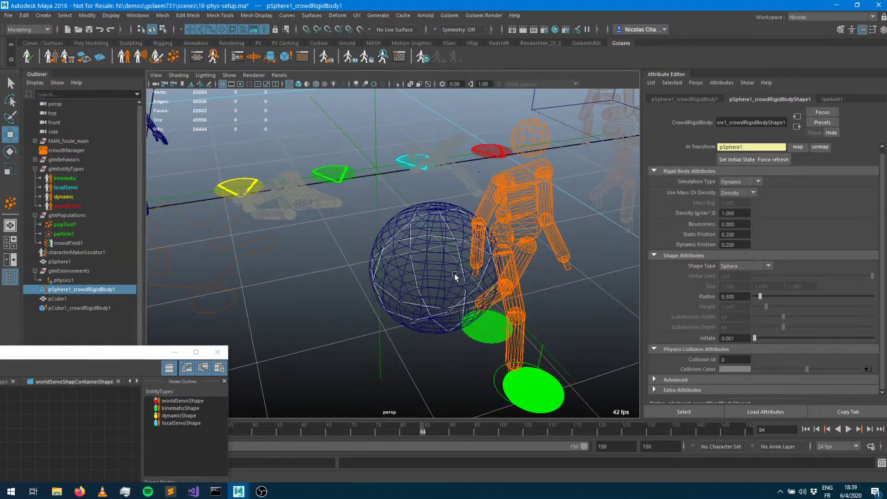
Inspect the Advanced attributes of the kinematic entity's Physicalize behavior from the Behavior Editor, and minimize the editor.
key(alt+Tab)
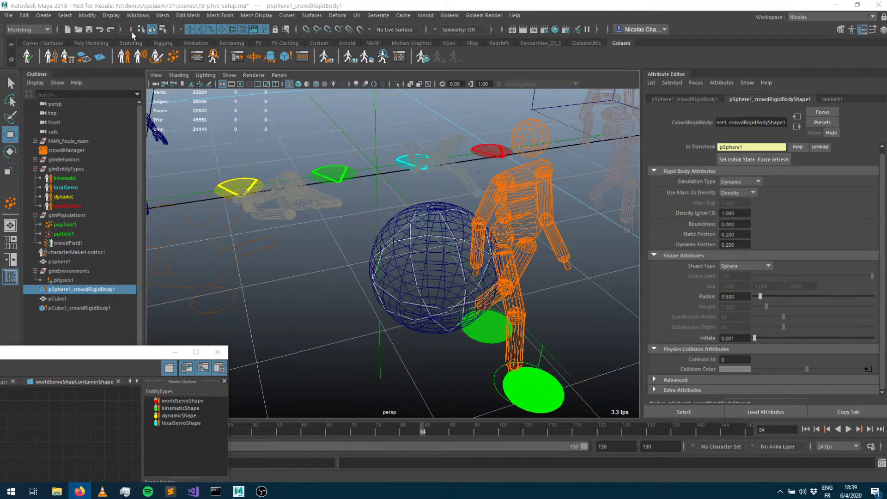
click(115, 353)
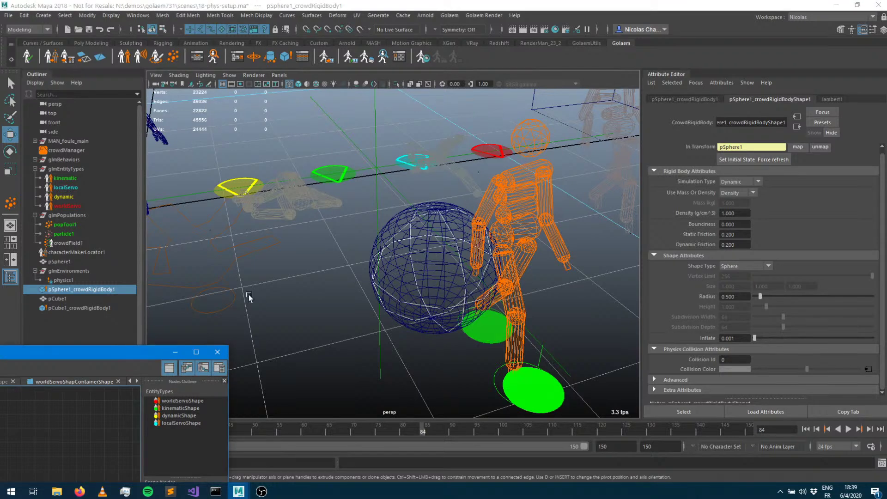
drag(113, 351, 338, 59)
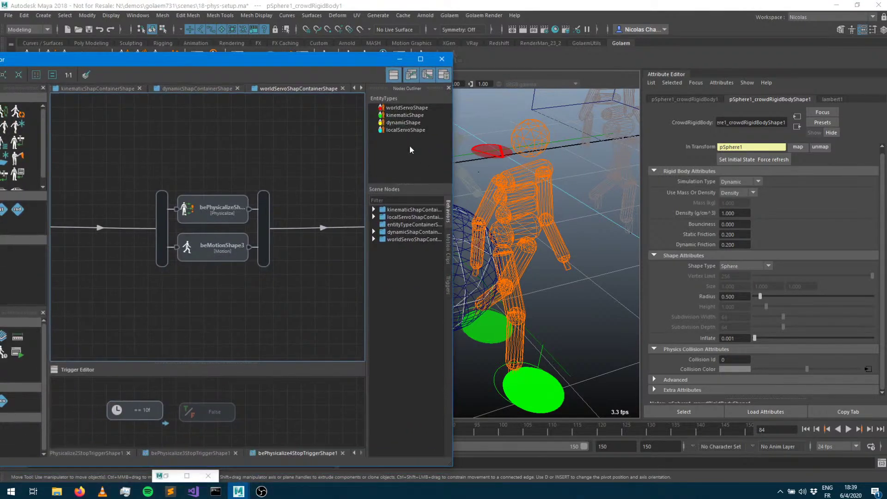
click(412, 115)
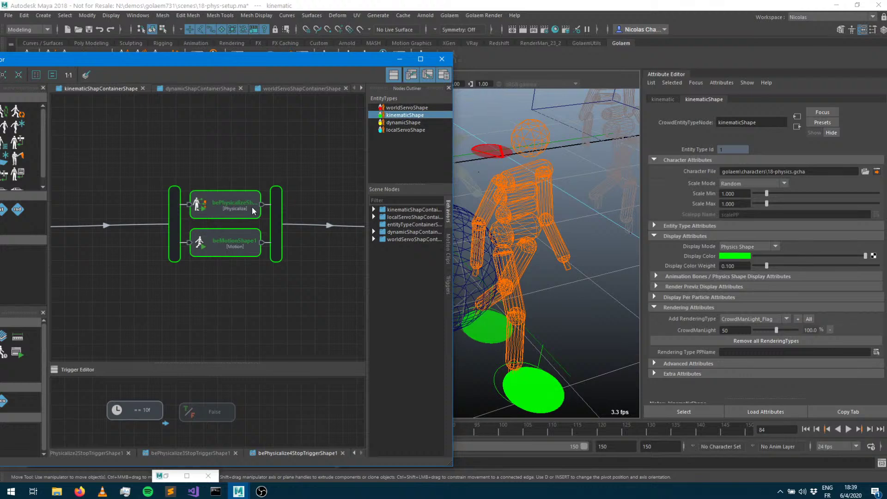
click(214, 213)
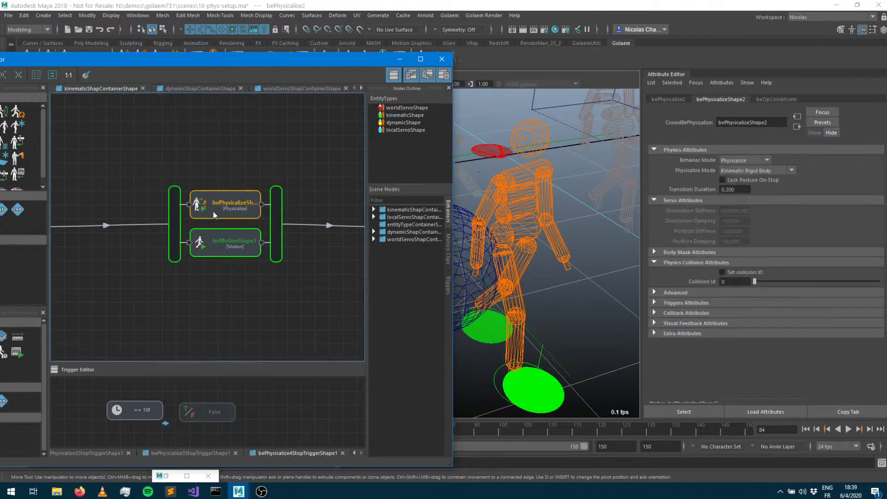
click(678, 293)
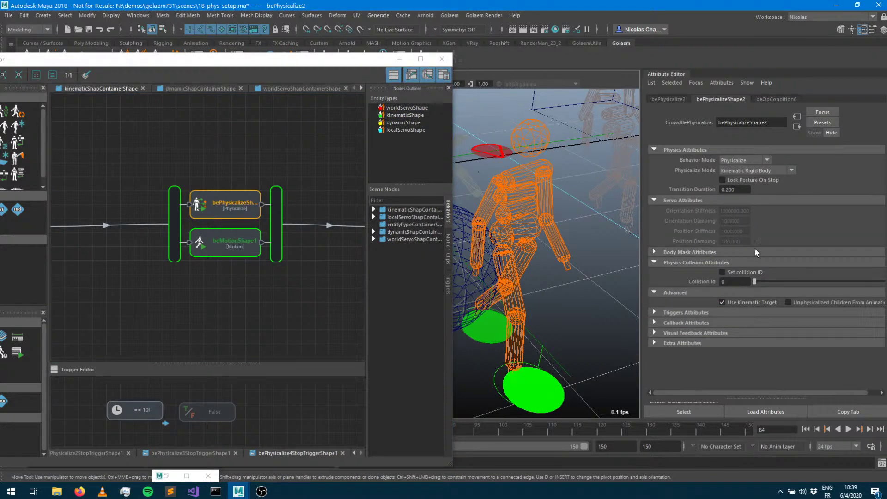
click(400, 59)
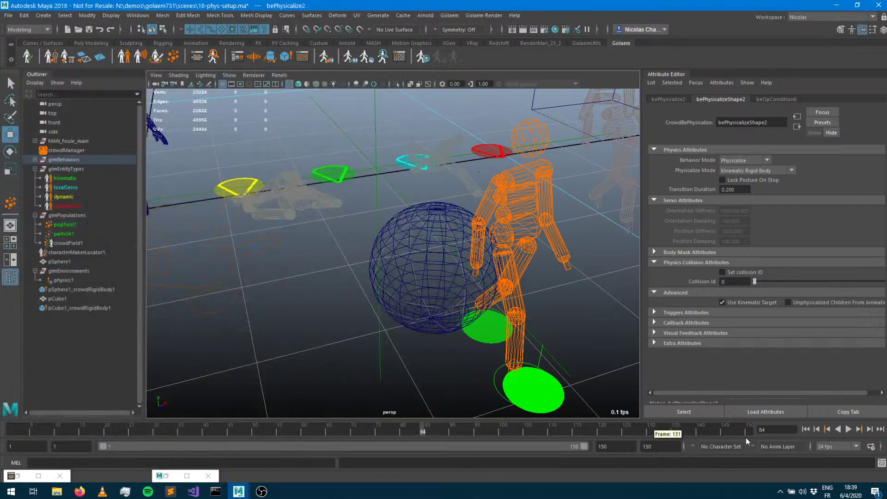
Replay the simulation in wireframe from the first frame, stop at frame 79, and restore the shaded display with the whole scene in view.
click(806, 429)
click(848, 429)
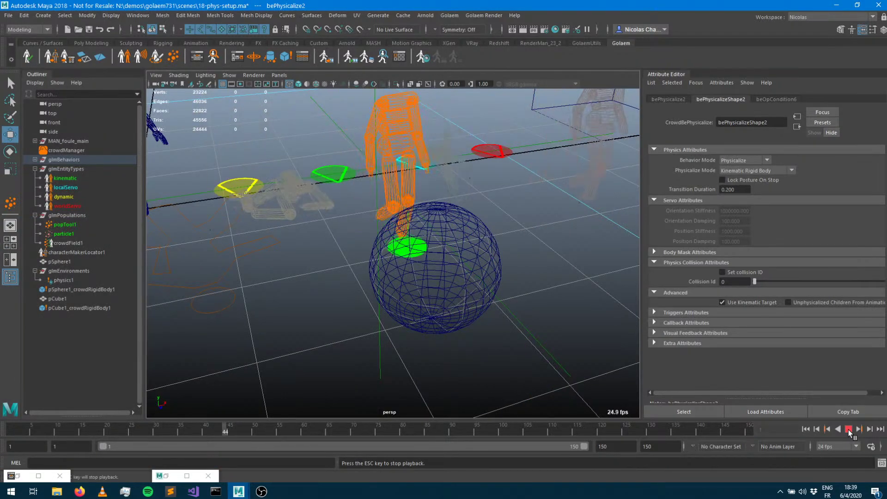
click(849, 430)
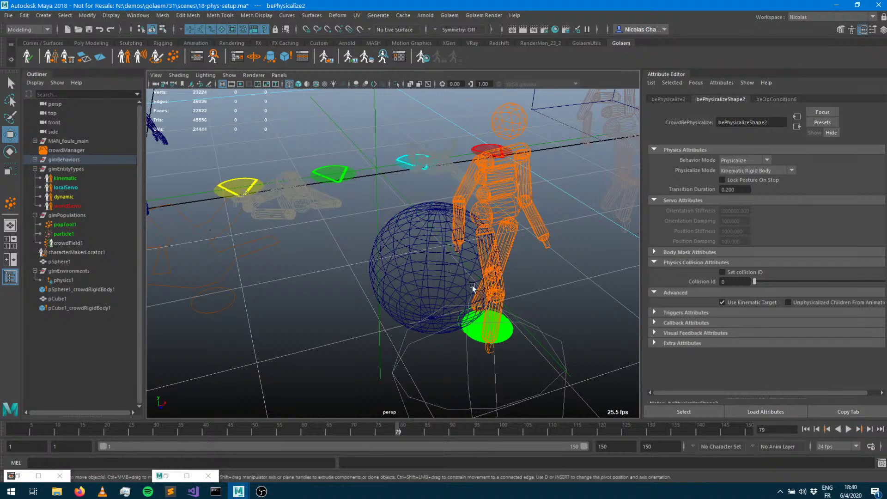
alt+right_drag(472, 284, 400, 270)
alt+drag(400, 270, 403, 243)
key(5)
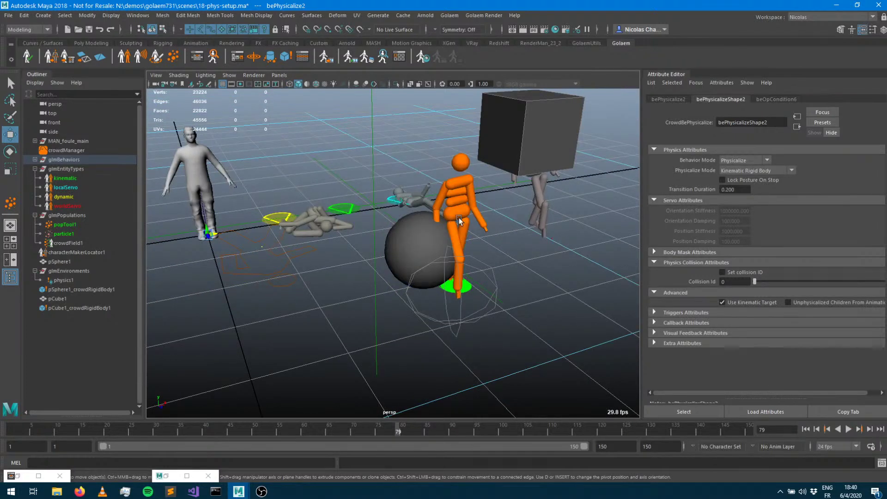
Resume playback to frame 106 and compare pSphere1's transform attributes with those of its crowd rigid body.
click(848, 429)
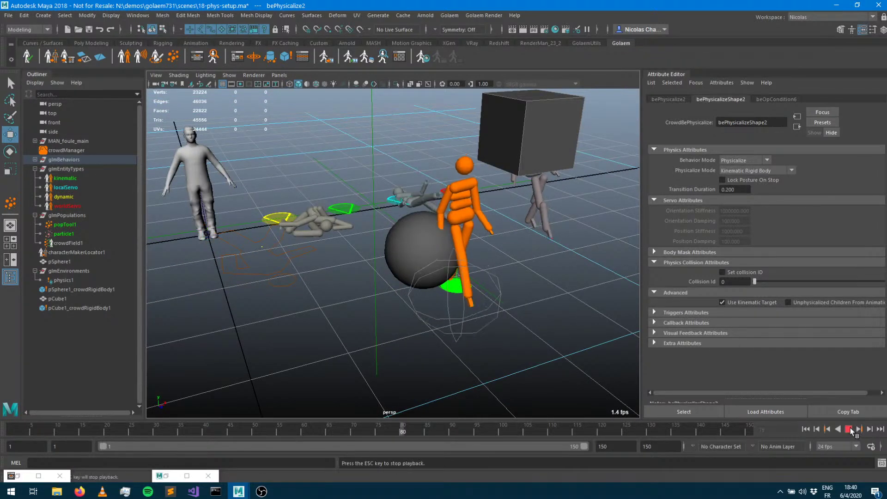
click(850, 430)
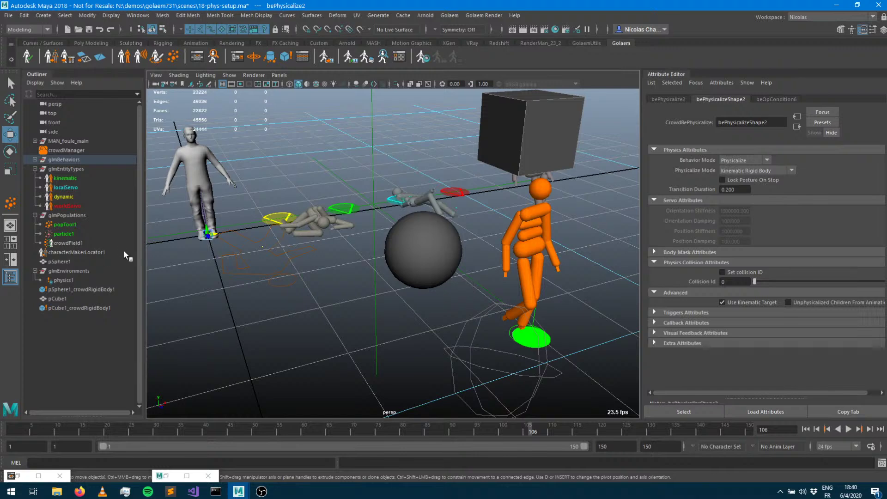
click(59, 261)
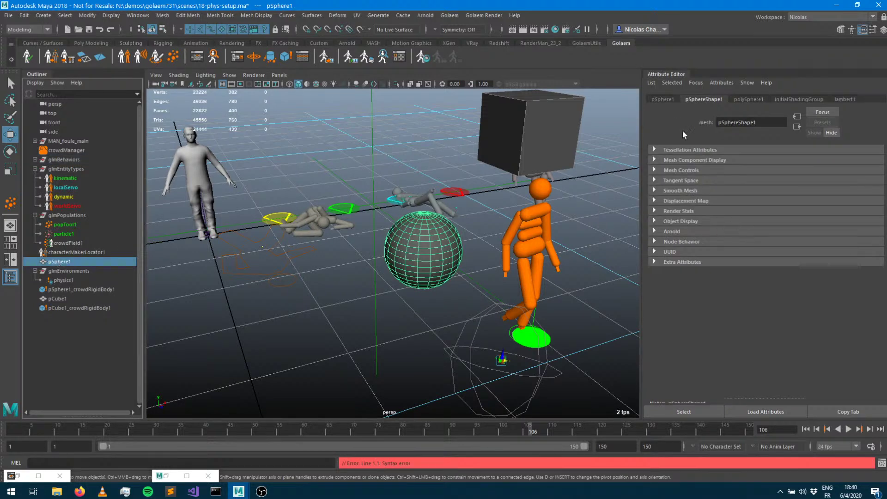
click(657, 98)
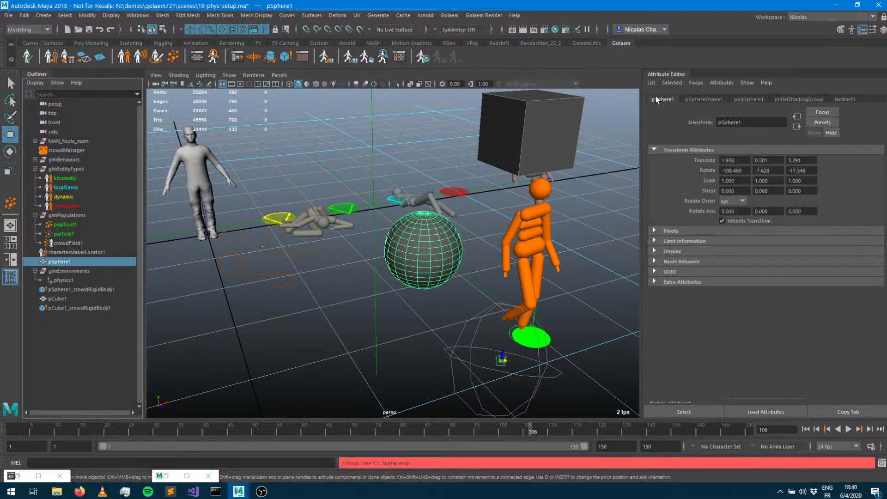
alt+drag(539, 299, 485, 273)
click(74, 289)
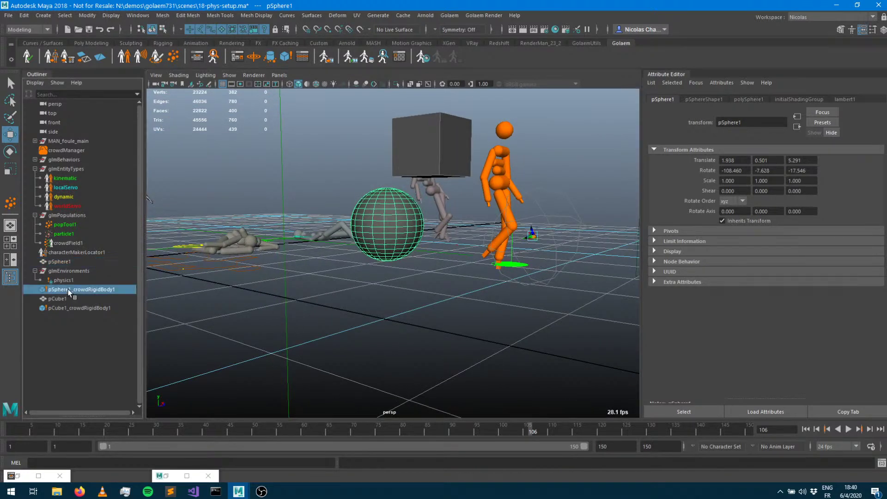
click(738, 99)
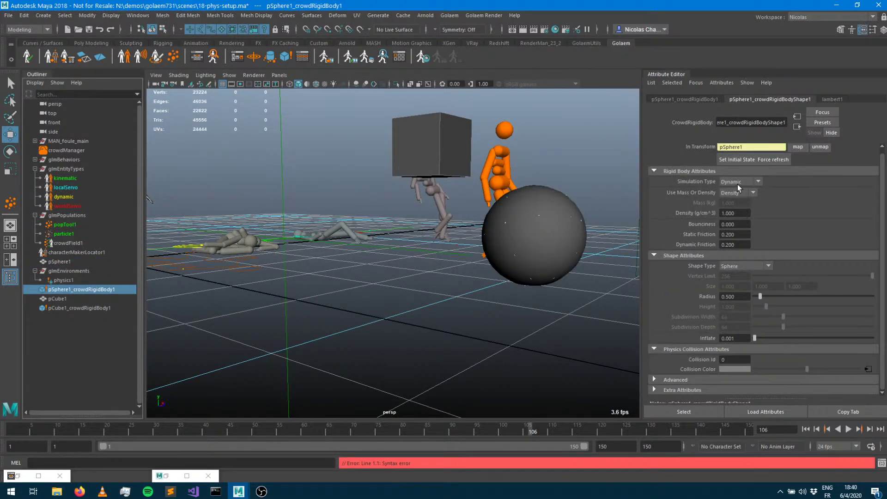
Resume the simulation to frame 122 and select pSphere1_crowdRigidBody1 to examine its position beside the kinematic character.
alt+drag(587, 369, 517, 347)
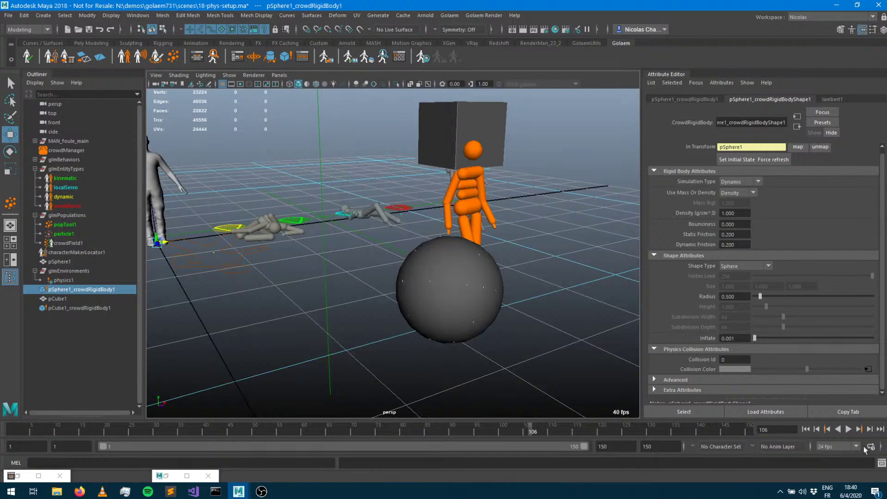
click(848, 429)
click(849, 428)
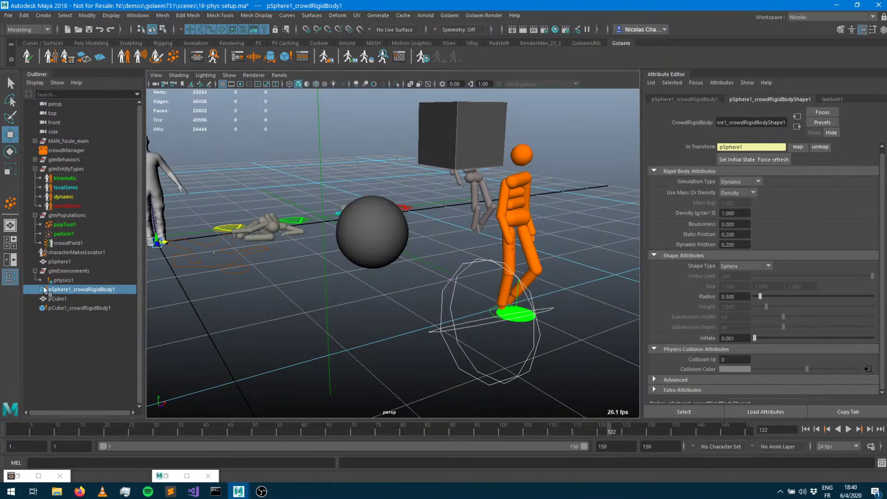
click(60, 281)
click(67, 291)
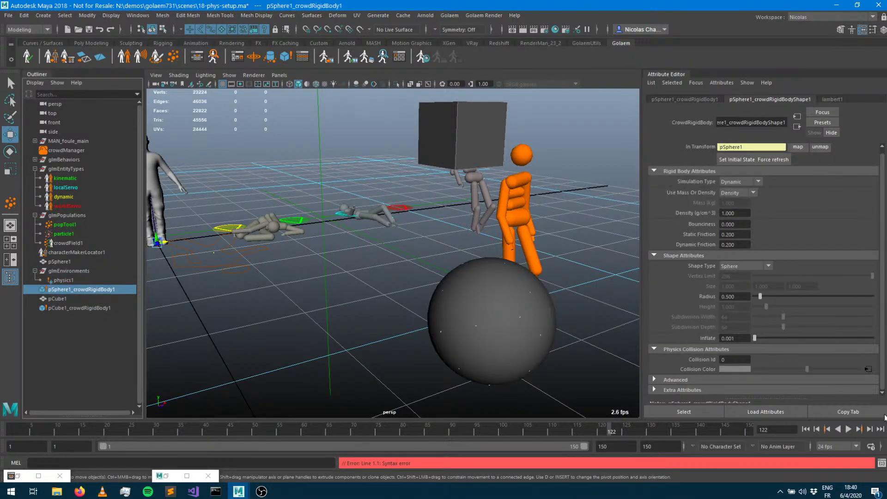
Run the simulation again with the whole scene in view, stop at frame 125, and examine the kinematic character up close.
scroll(440, 270, down, 8)
alt+drag(440, 270, 374, 272)
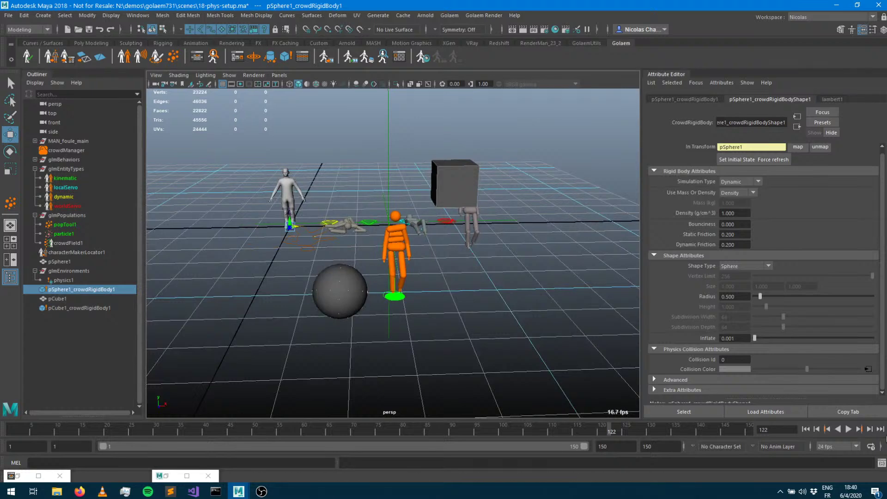
click(850, 428)
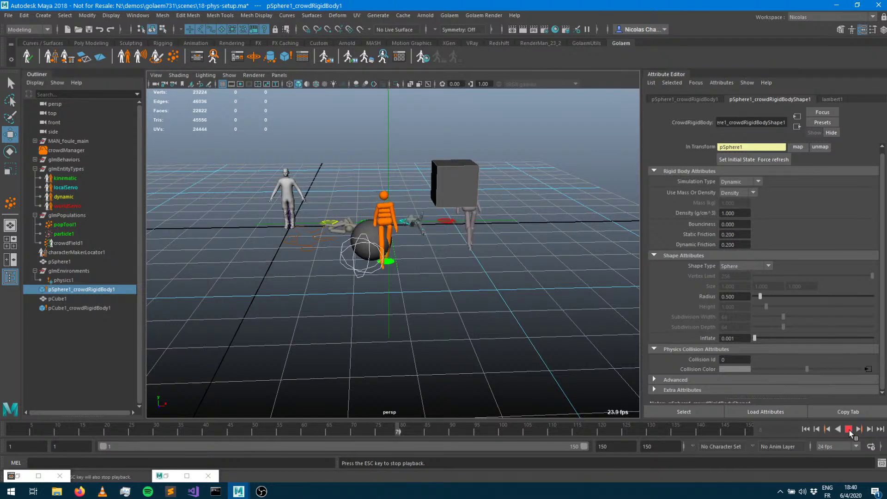
click(849, 430)
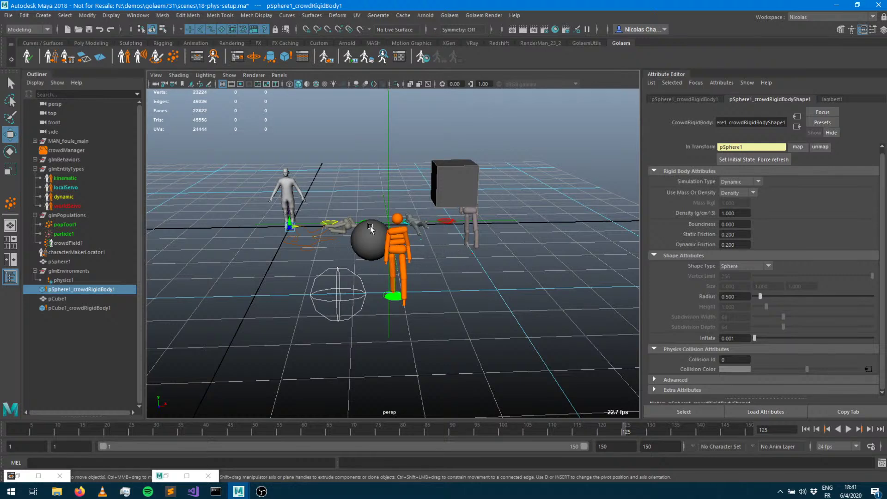
scroll(434, 216, up, 5)
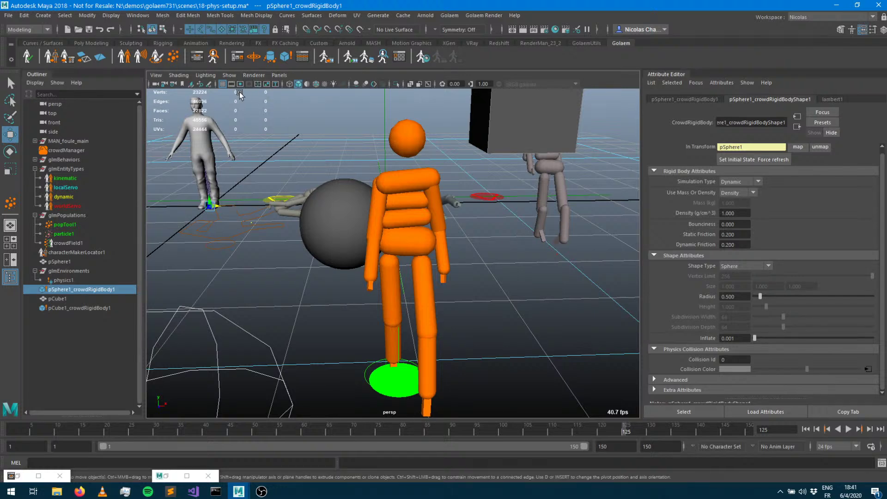
Add a Constraint behavior above the kinematic container's parallel Physicalize and Motion behaviors, and minimize the Behavior Editor.
click(200, 63)
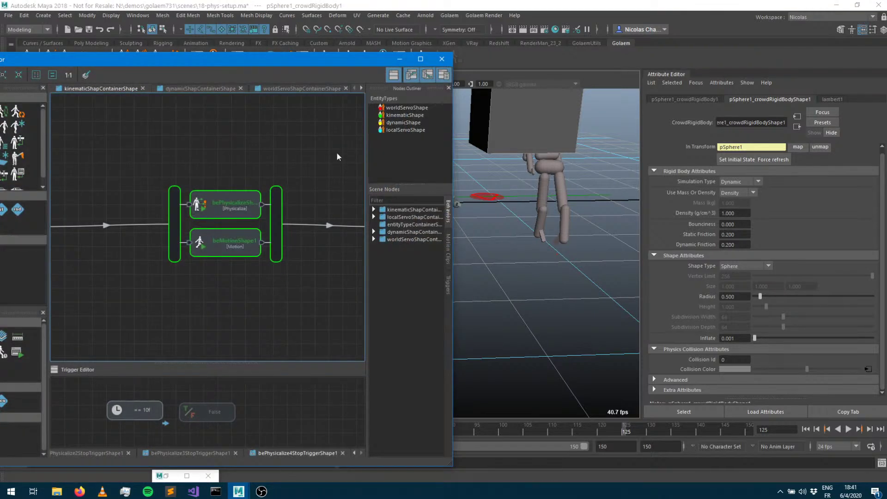
drag(203, 60, 557, 39)
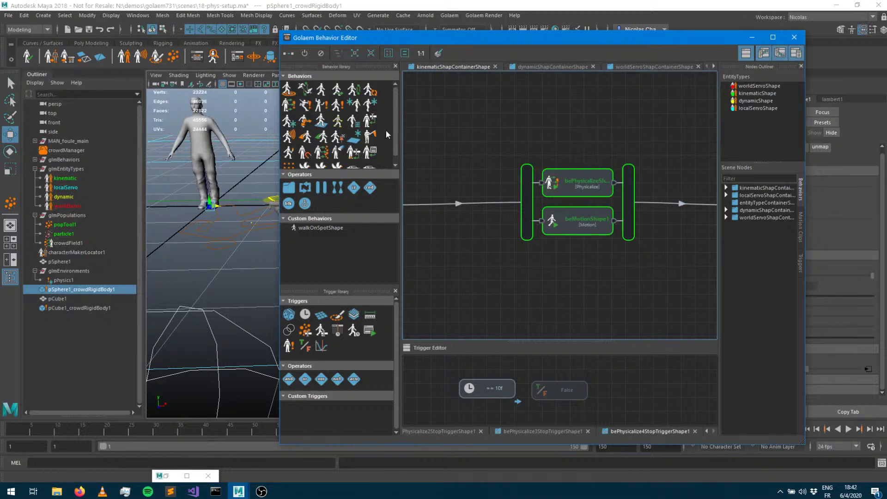
scroll(386, 129, down, 1)
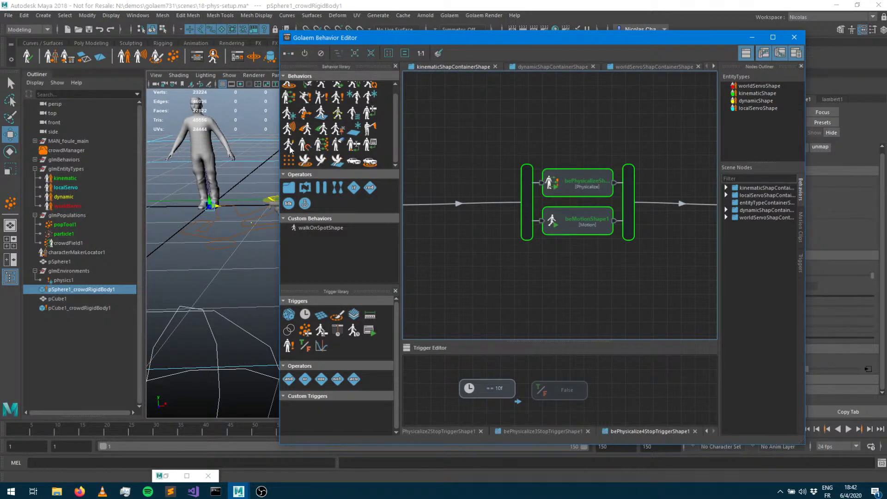
drag(289, 147, 559, 111)
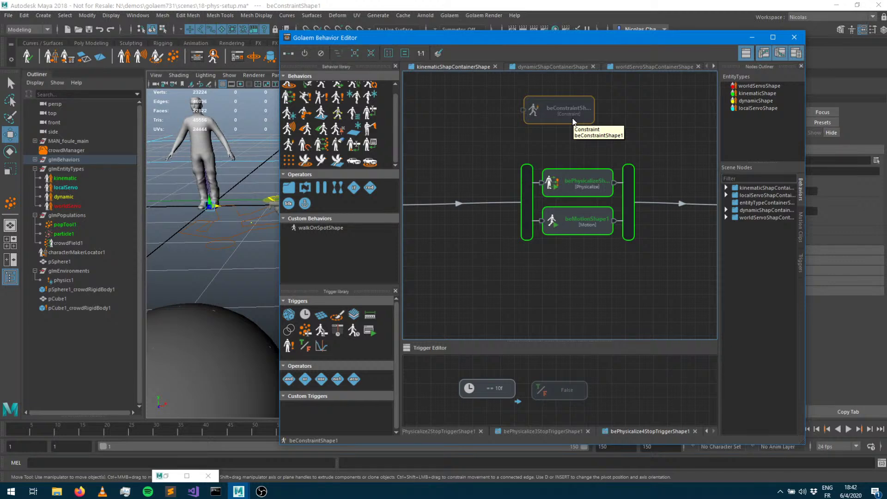
click(752, 37)
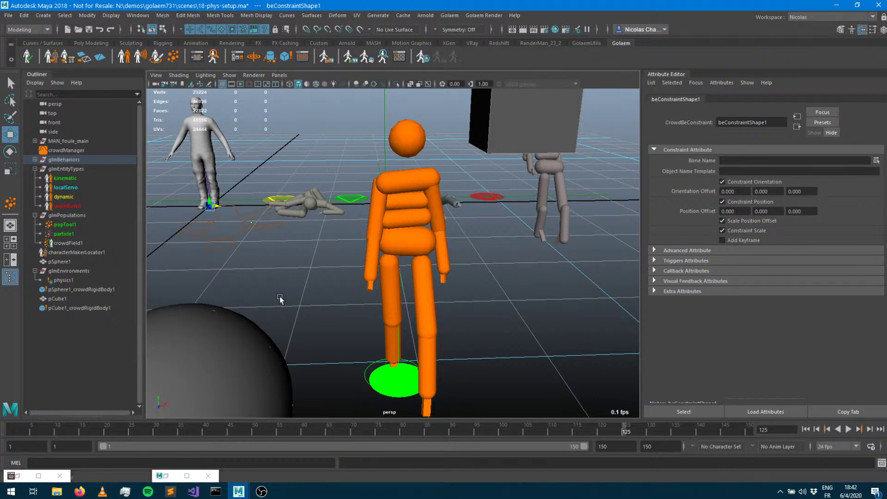
Select pSphere1 and examine its position beside the walking kinematic character from several angles.
scroll(280, 299, down, 3)
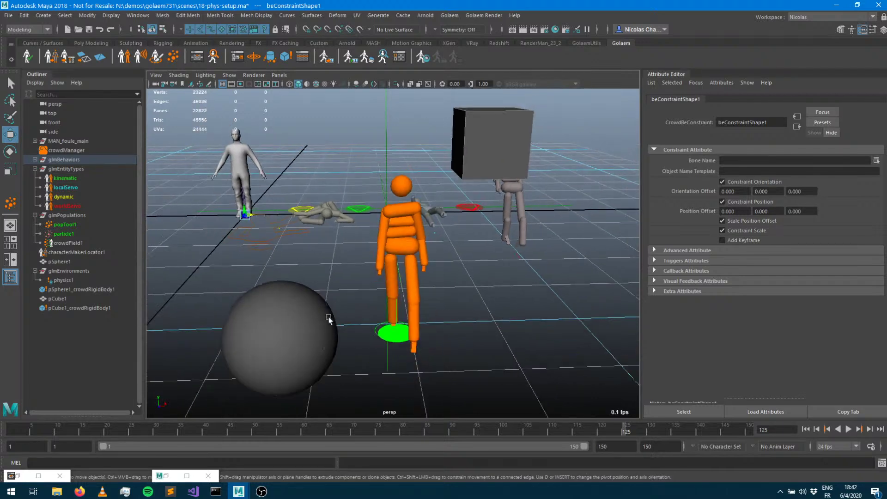
click(268, 325)
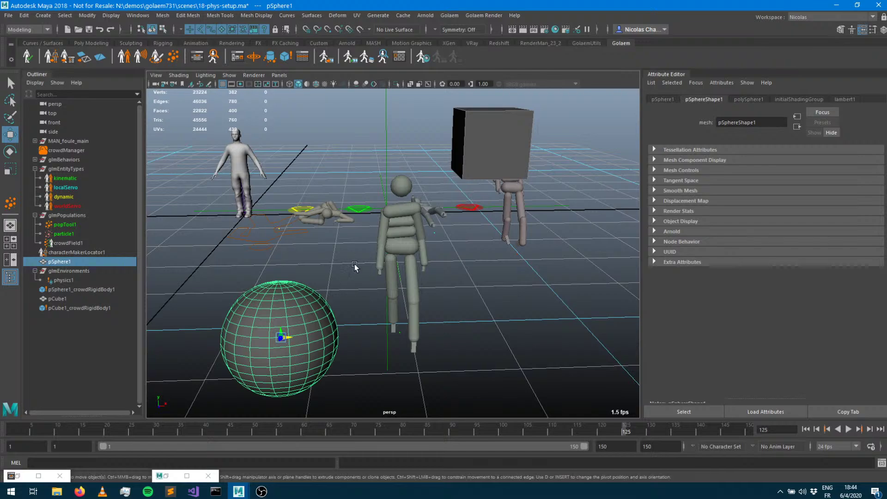
alt+drag(355, 267, 454, 267)
alt+drag(428, 283, 436, 288)
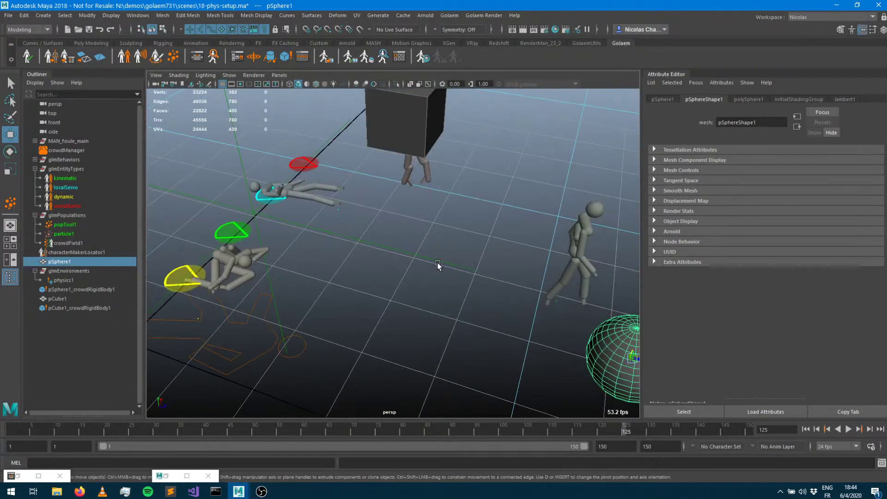
alt+middle_drag(566, 259, 417, 170)
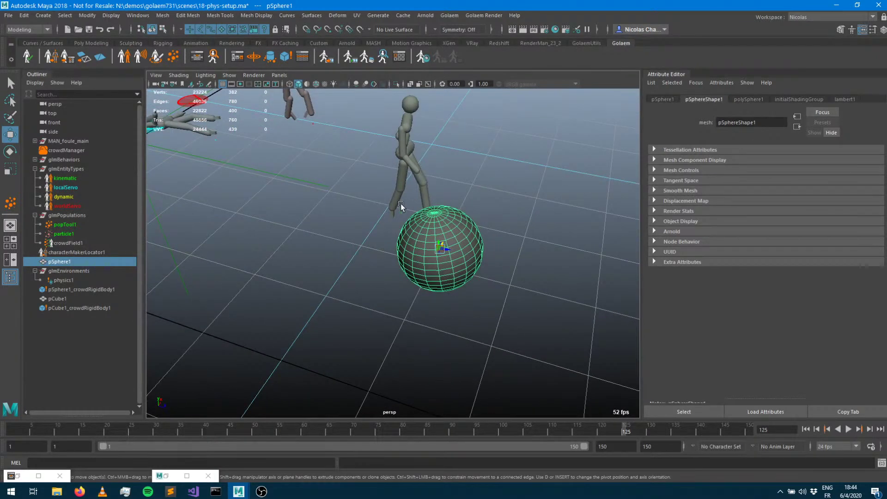
alt+middle_drag(387, 195, 550, 225)
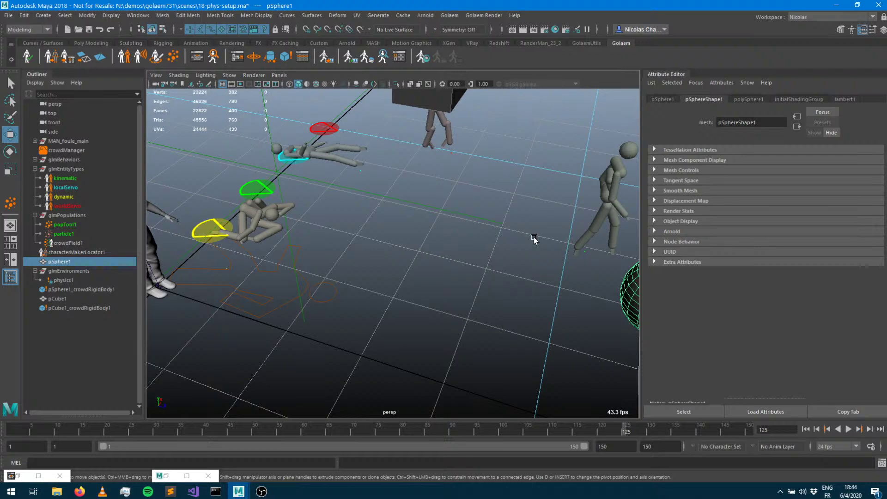
alt+middle_drag(581, 173, 393, 186)
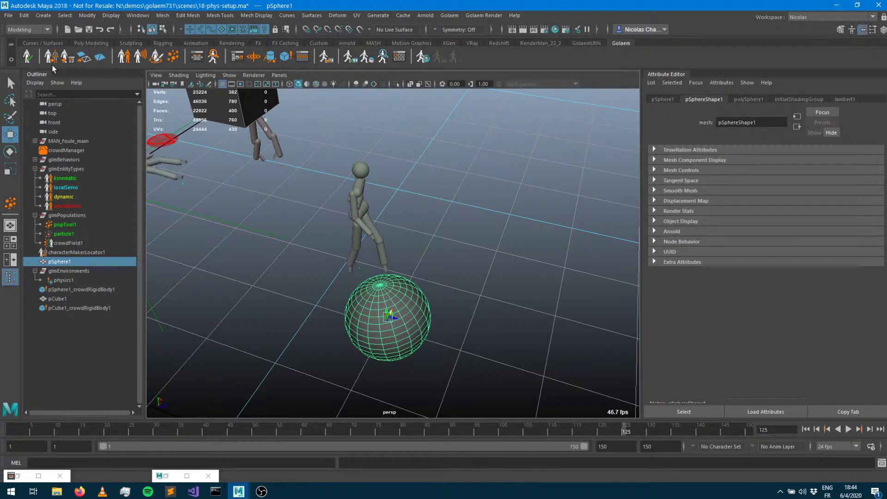
Create a polygon cylinder and move it along Z to about 6.82, near pSphere1.
click(89, 44)
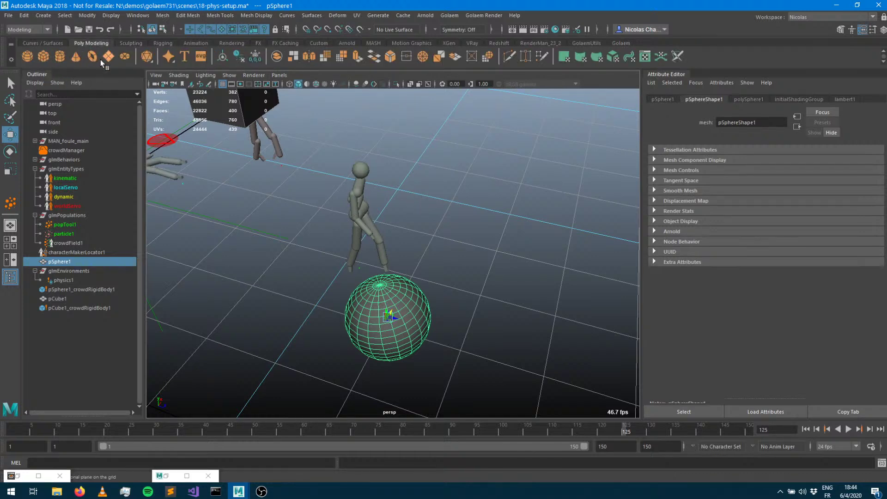
click(59, 56)
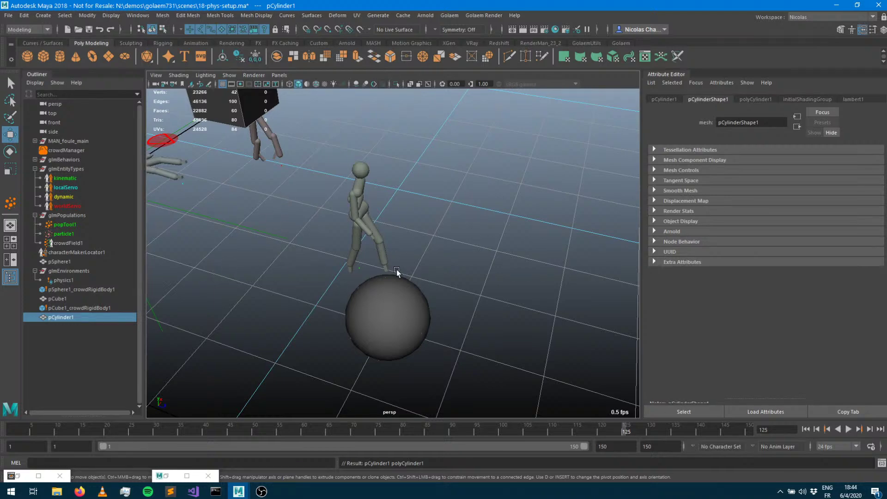
alt+right_drag(396, 270, 253, 246)
alt+middle_drag(178, 312, 250, 275)
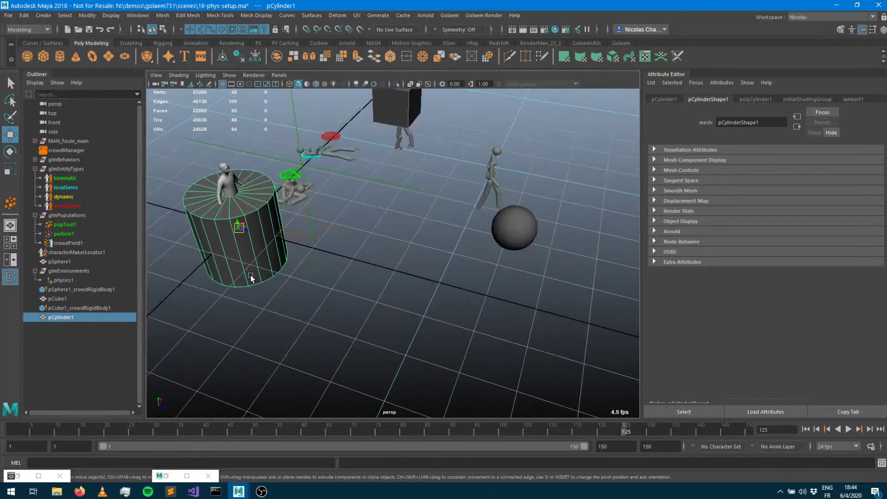
drag(240, 227, 529, 300)
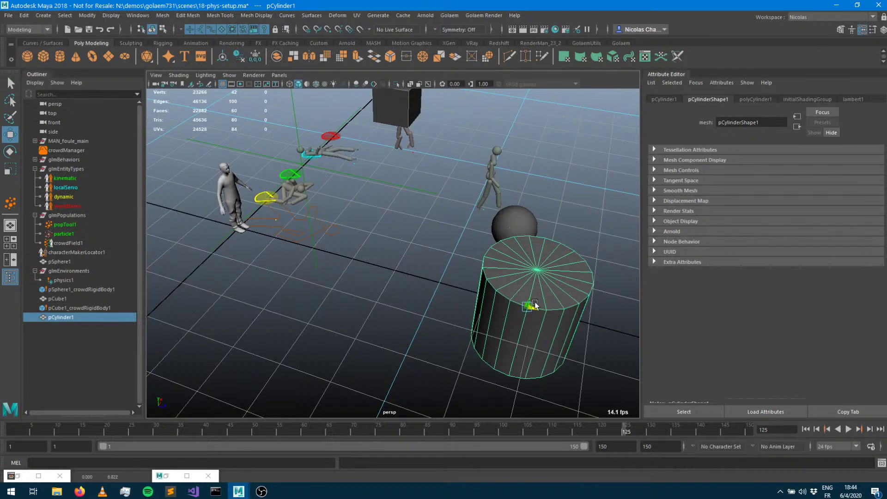
Set the cylinder's radius to 0.01 and shift it along Z to about 6.69.
click(746, 99)
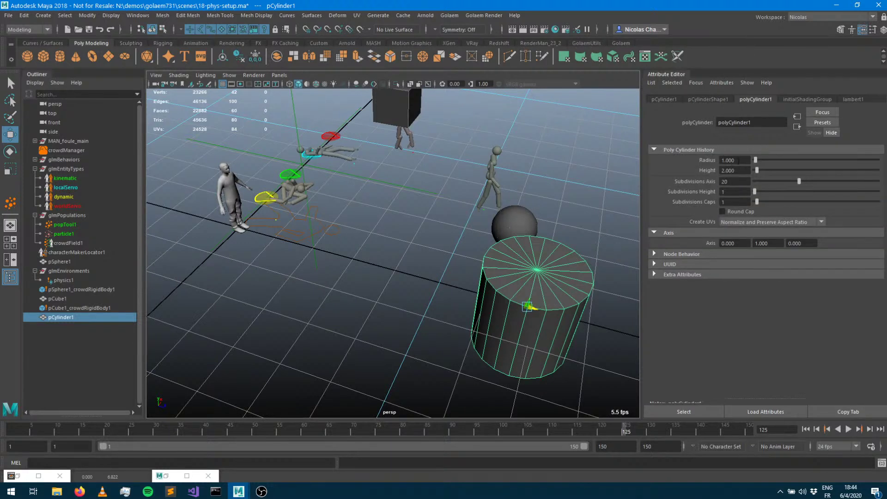
double_click(730, 160)
text(0.01)
key(Return)
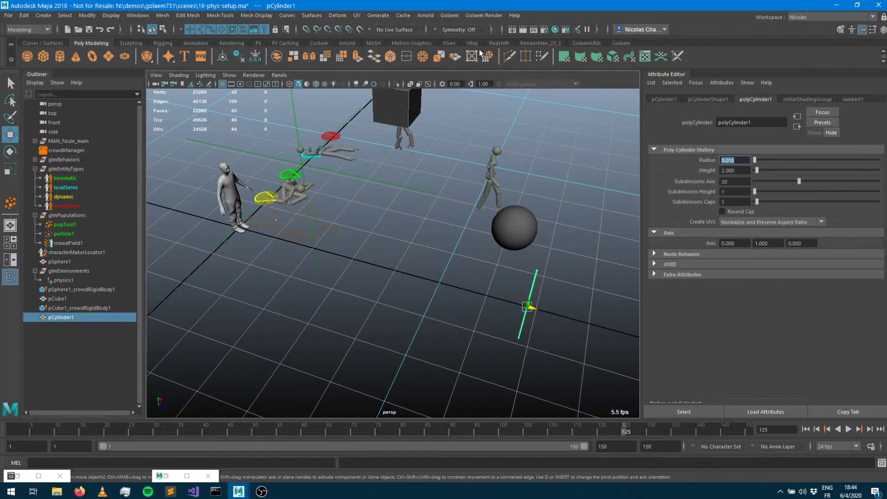
click(665, 99)
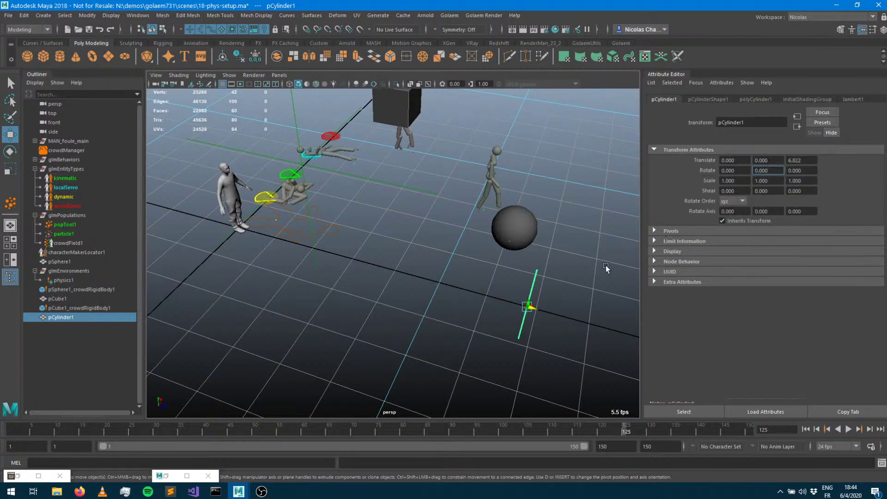
middle_drag(606, 265, 596, 279)
key(e)
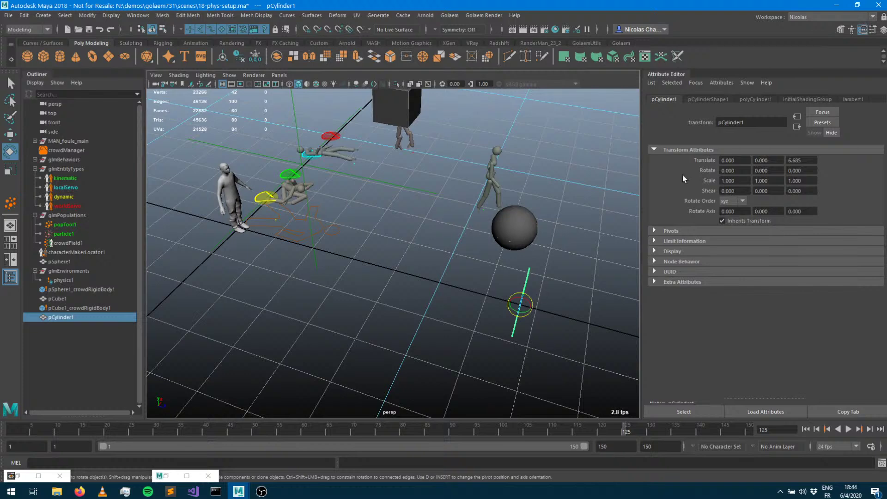
drag(740, 160, 549, 137)
text(90)
key(Return)
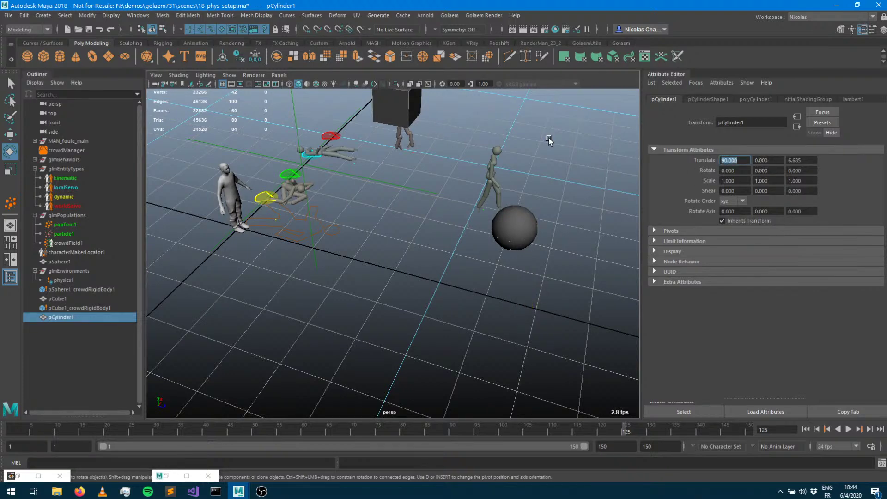
alt+right_drag(493, 262, 268, 239)
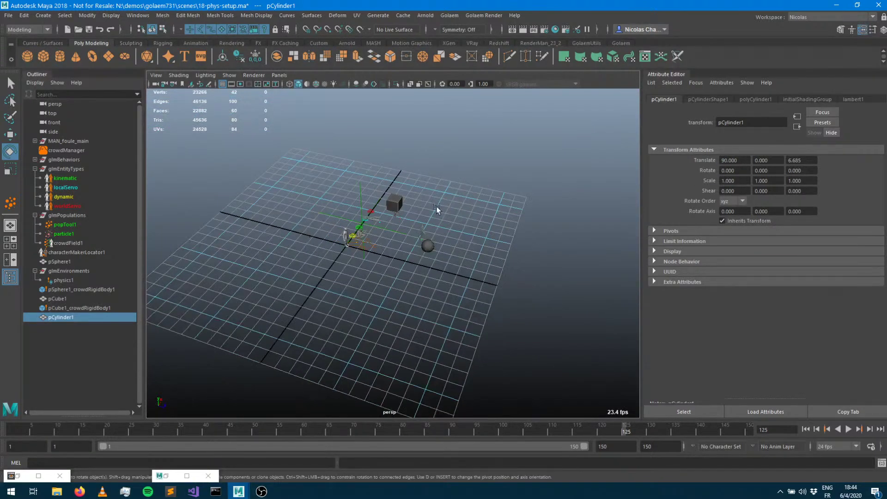
key(f)
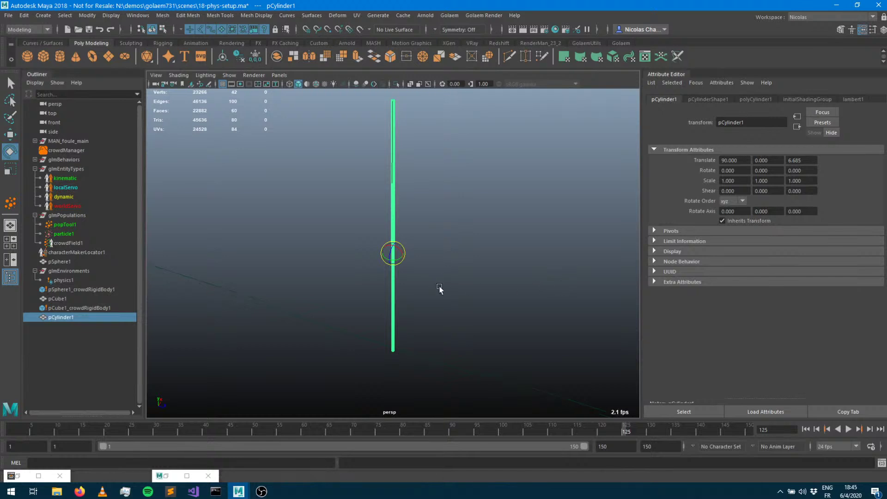
alt+right_drag(475, 283, 162, 235)
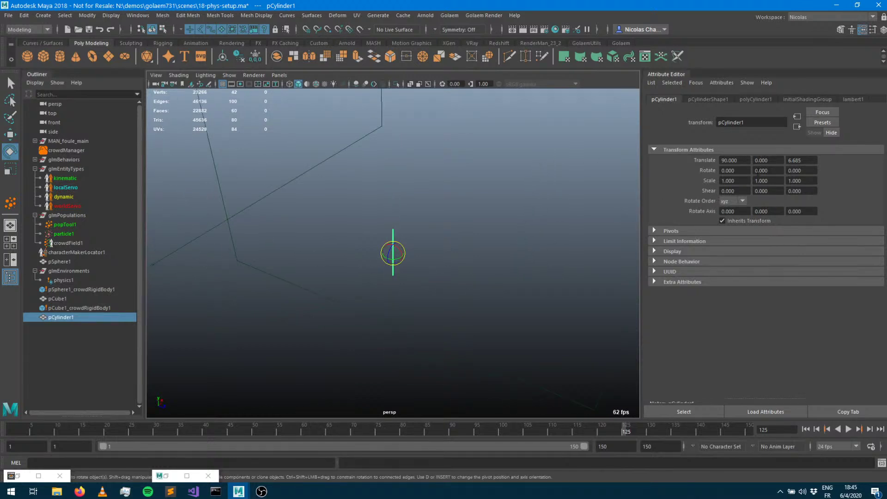
double_click(740, 162)
text(0)
key(Return)
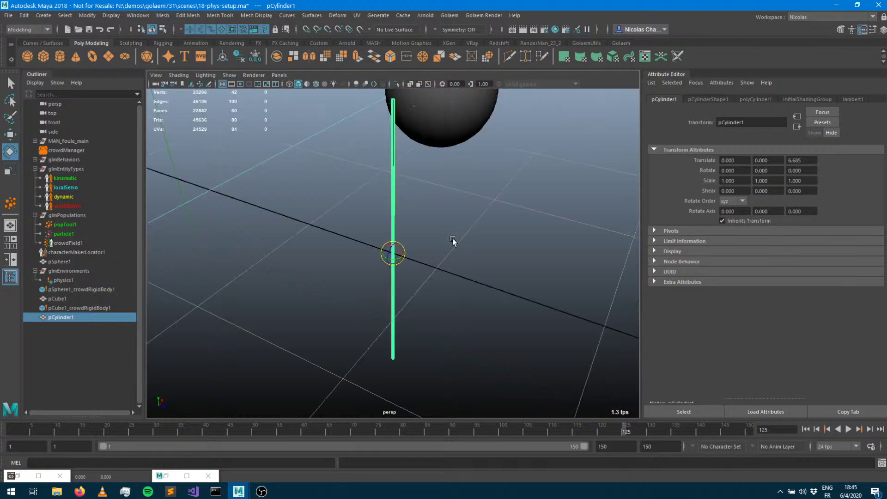
Rotate the thin cylinder 90 degrees about X so it lies horizontally.
key(f)
double_click(734, 171)
text(90)
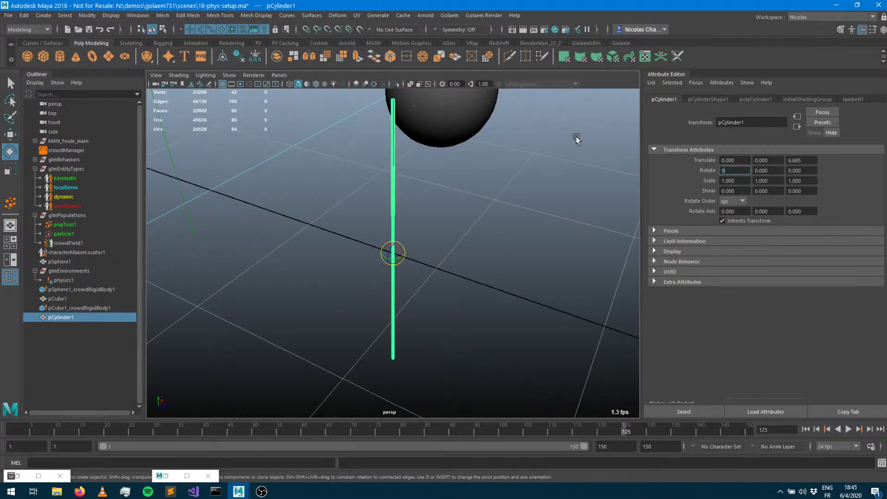
key(Return)
Shorten the cylinder to a height of 1 and reduce it further to 0.5.
click(707, 100)
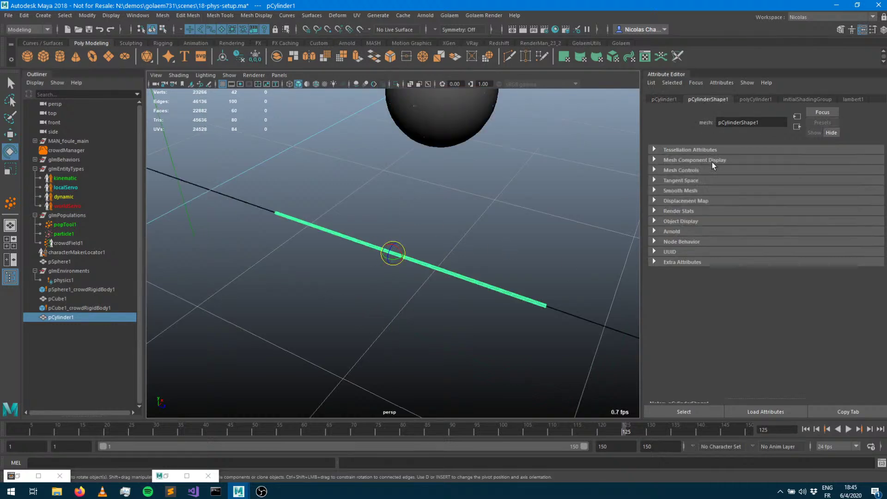
click(739, 99)
double_click(734, 170)
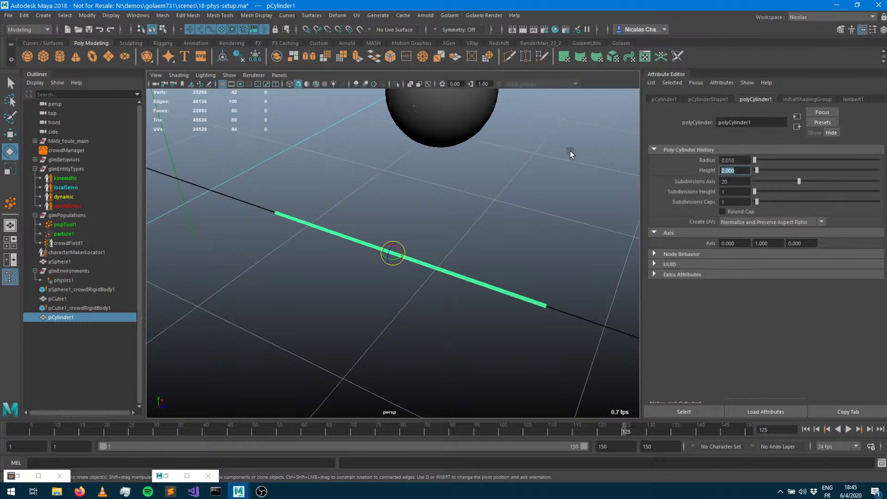
text(1)
key(Return)
alt+right_drag(454, 341, 254, 268)
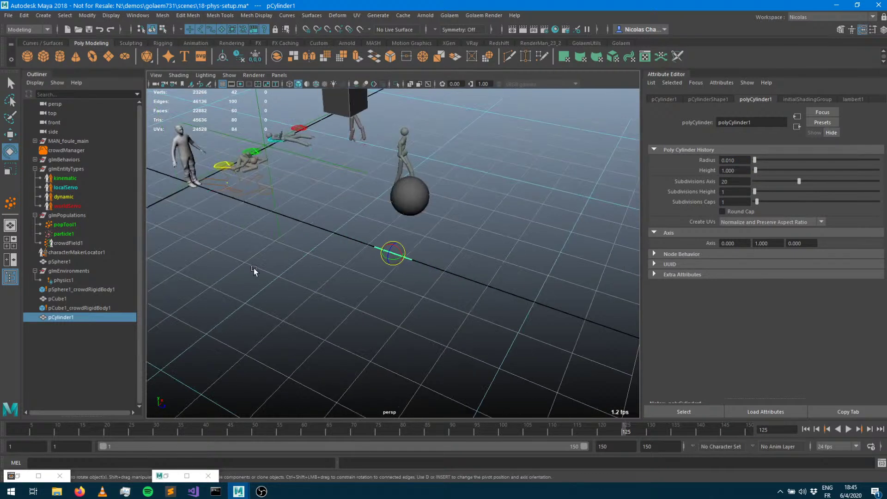
alt+middle_drag(254, 268, 416, 324)
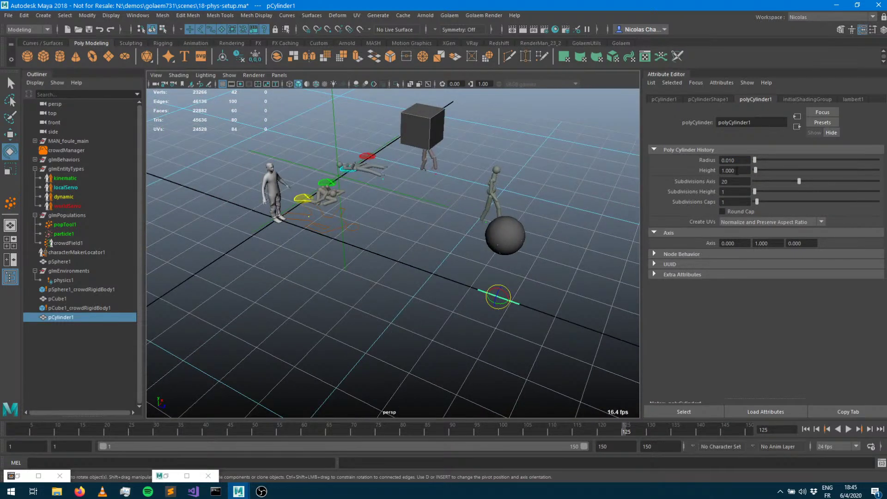
double_click(735, 171)
text(0.05)
key(shift+Left)
key(shift+Left)
text(5)
key(Return)
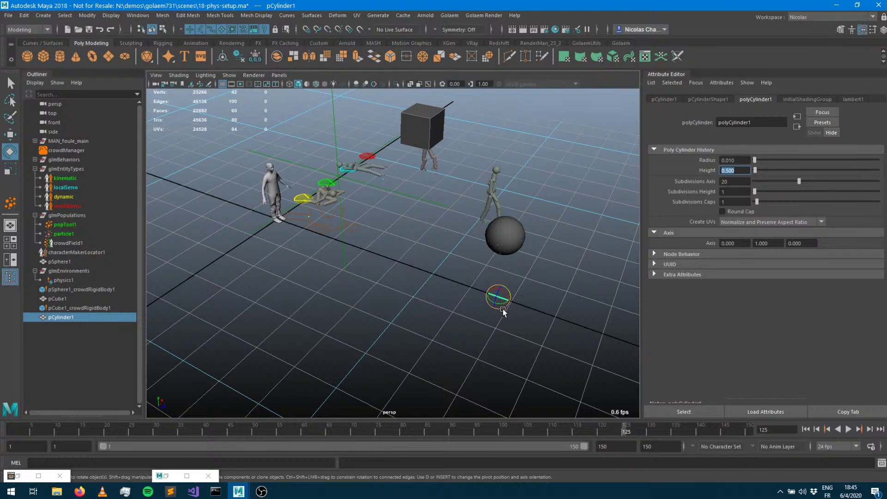
Raise the cylinder to about 1.12 in Y and move it along X past the sphere, toward the walking character.
key(w)
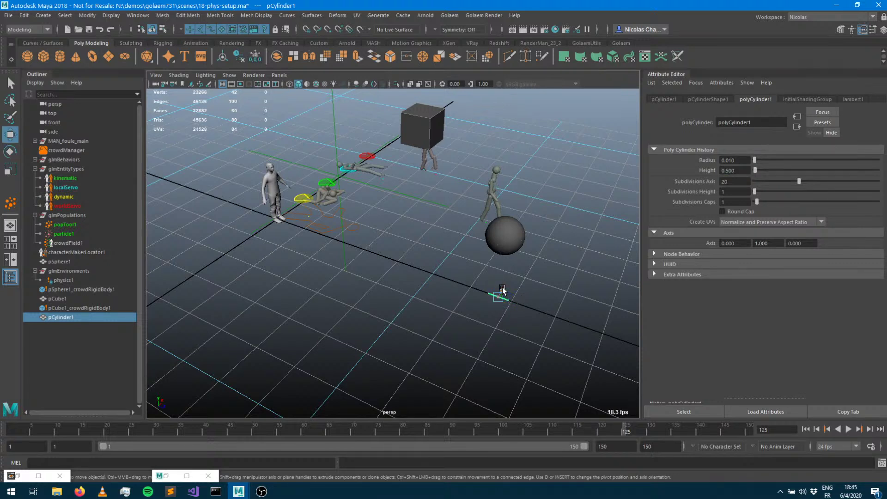
drag(503, 289, 523, 220)
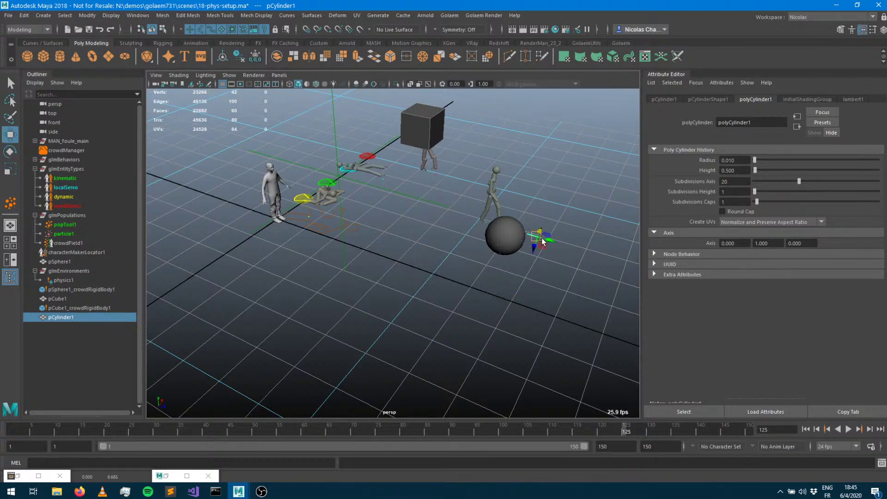
drag(532, 250, 531, 216)
Move the cylinder along Z to about 5.74, just in front of the walking kinematic character.
alt+right_drag(451, 283, 581, 252)
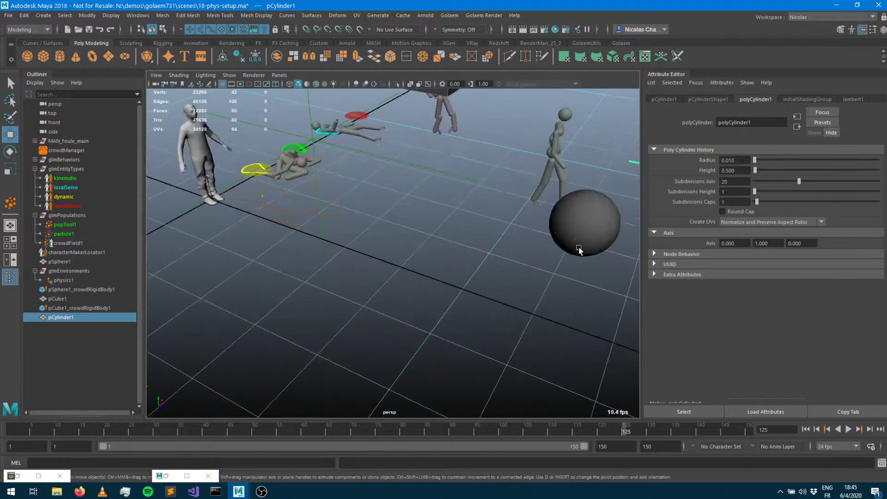
alt+middle_drag(581, 252, 287, 277)
alt+drag(287, 277, 324, 295)
alt+middle_drag(352, 251, 556, 288)
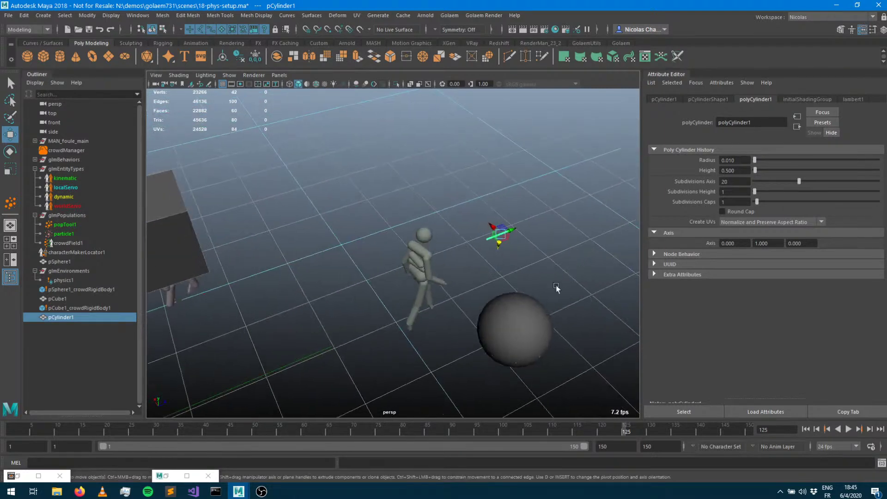
alt+drag(556, 288, 485, 283)
alt+right_drag(486, 283, 563, 309)
alt+middle_drag(563, 309, 417, 210)
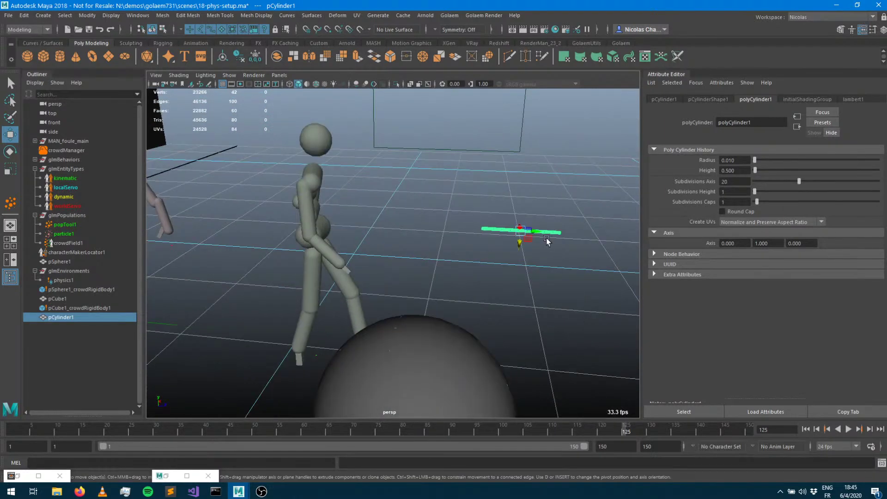
drag(534, 232, 388, 225)
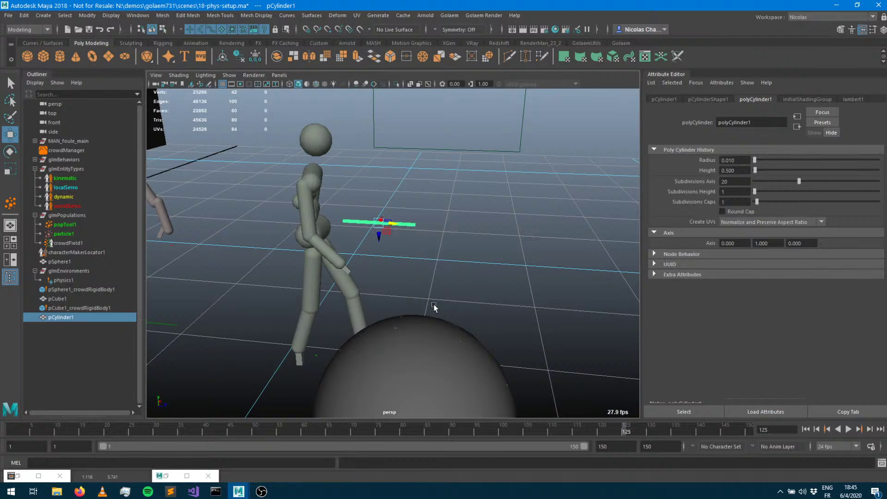
Slide the cylinder along Z to about 4.73 behind the character, forward to about 5.84, and back behind the character.
alt+middle_drag(376, 263, 548, 292)
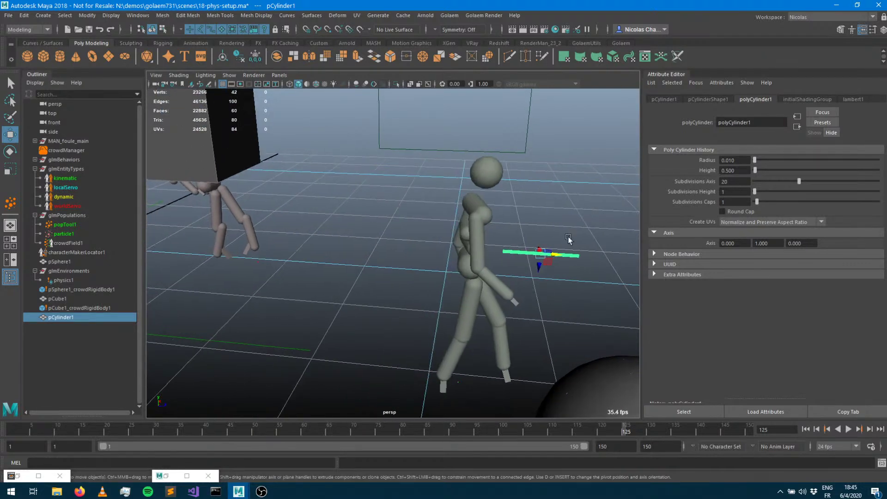
drag(553, 255, 406, 247)
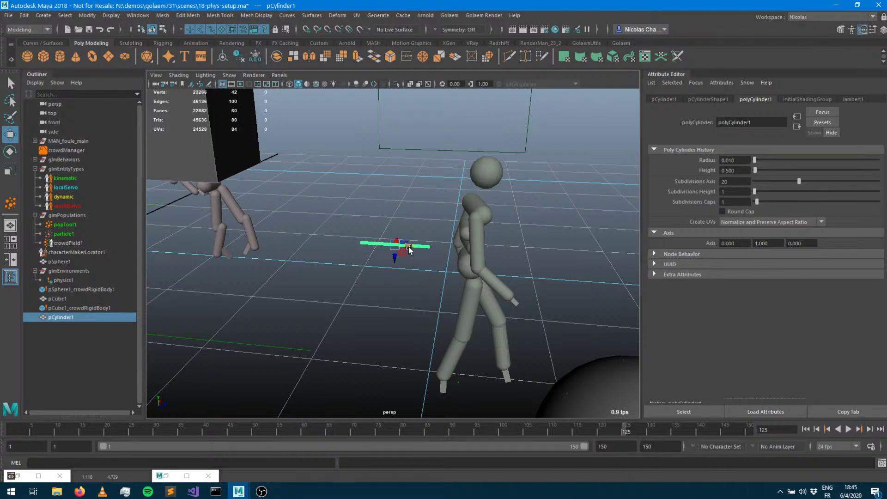
drag(409, 247, 573, 254)
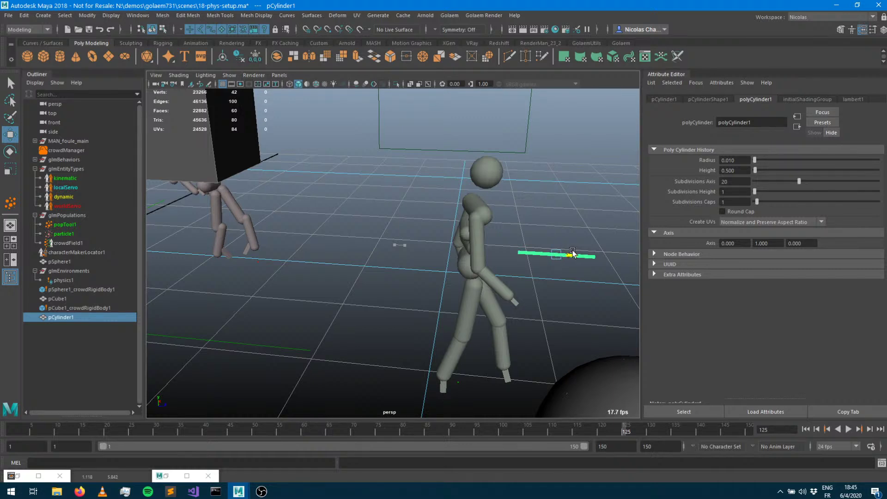
drag(573, 254, 412, 252)
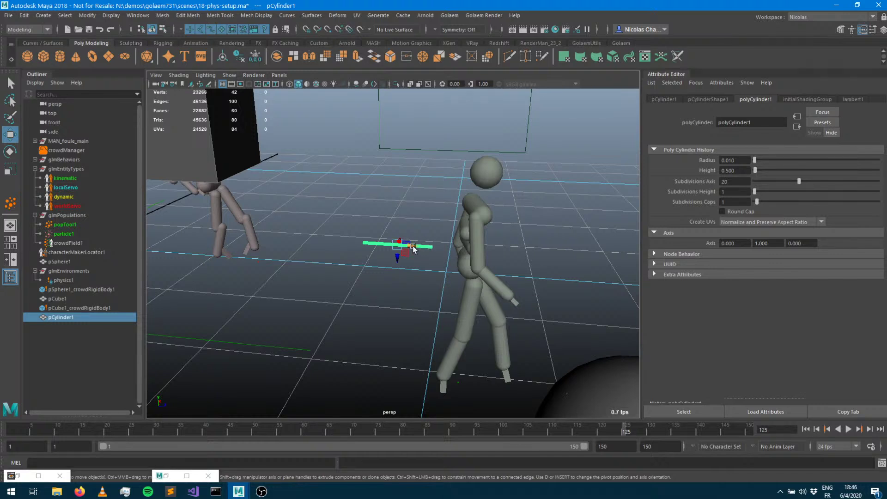
Slide the cylinder along Z from behind the walking kinematic character, through its torso, to about 5.58 in front of it.
drag(412, 246, 459, 248)
alt+drag(514, 268, 482, 283)
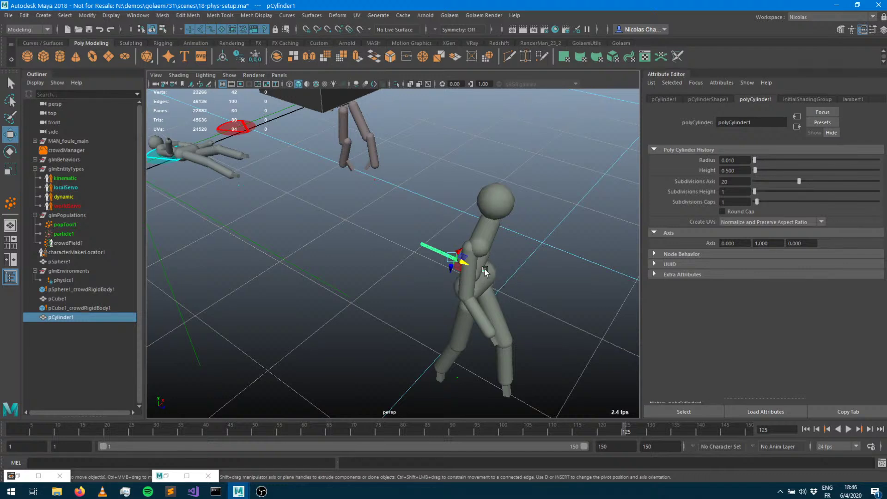
drag(461, 265, 534, 298)
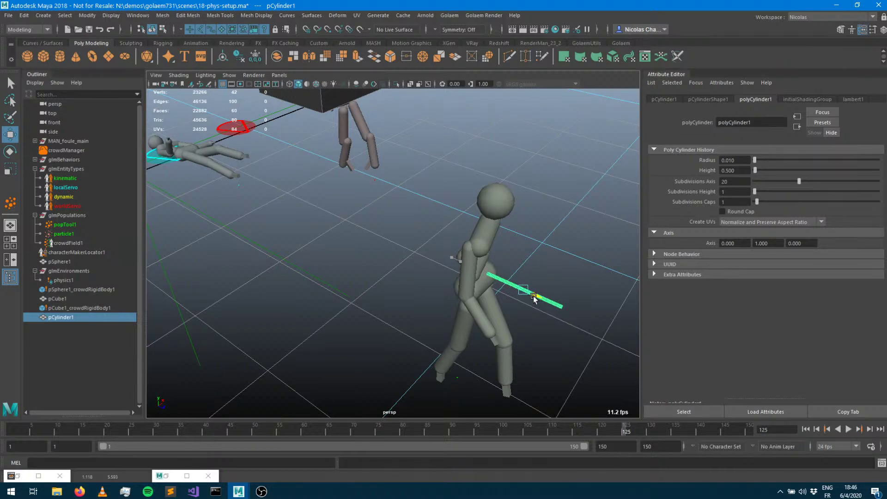
alt+drag(510, 318, 452, 293)
alt+right_drag(451, 293, 554, 289)
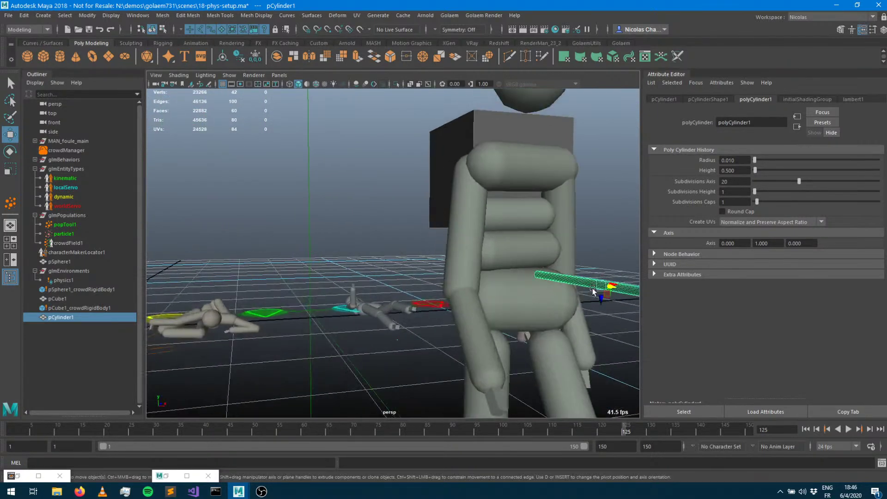
alt+drag(593, 287, 559, 326)
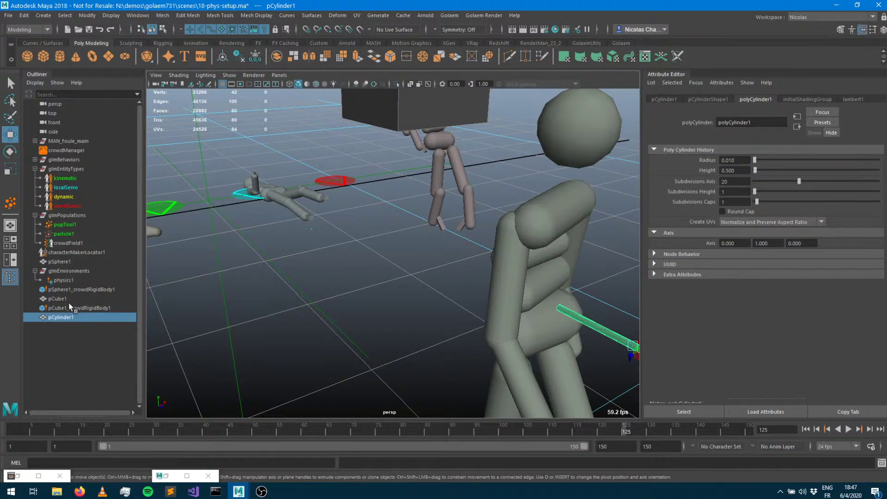
Examine the Physics Substeps setting in the Nvidia PhysX Solver attributes of the physics1 locator.
click(60, 280)
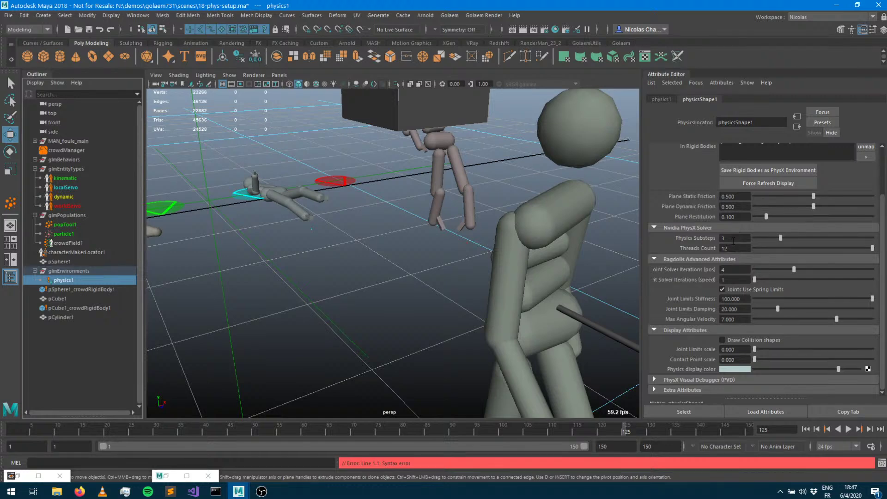
click(730, 239)
alt+drag(550, 314, 454, 314)
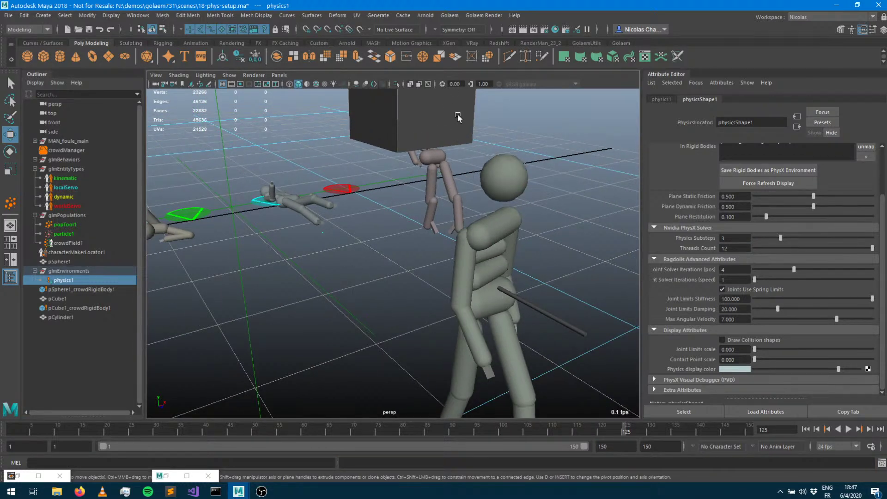
alt+middle_drag(458, 117, 494, 163)
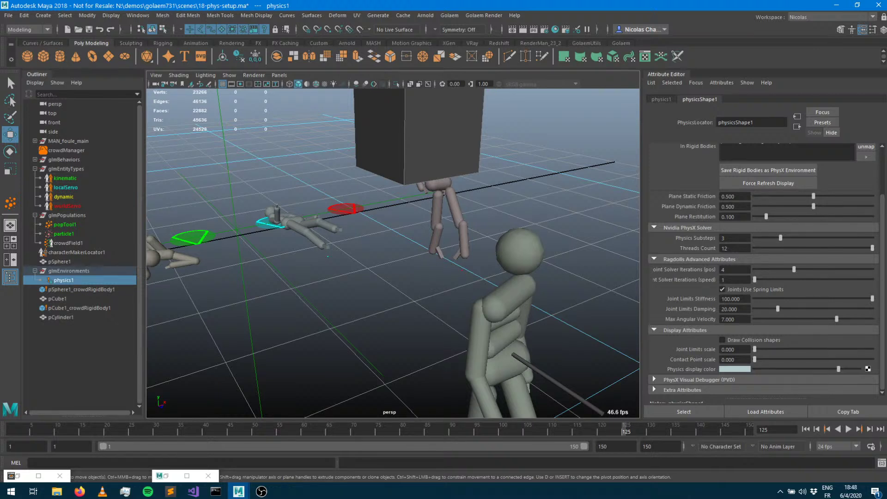
Show the rigid body attributes of pSphere1_crowdRigidBody1 and look over the characters in the scene.
scroll(410, 301, down, 5)
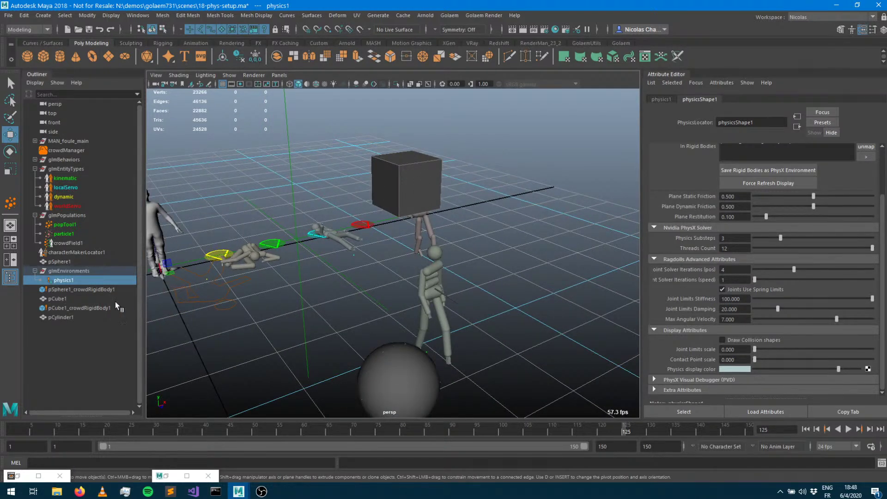
click(102, 289)
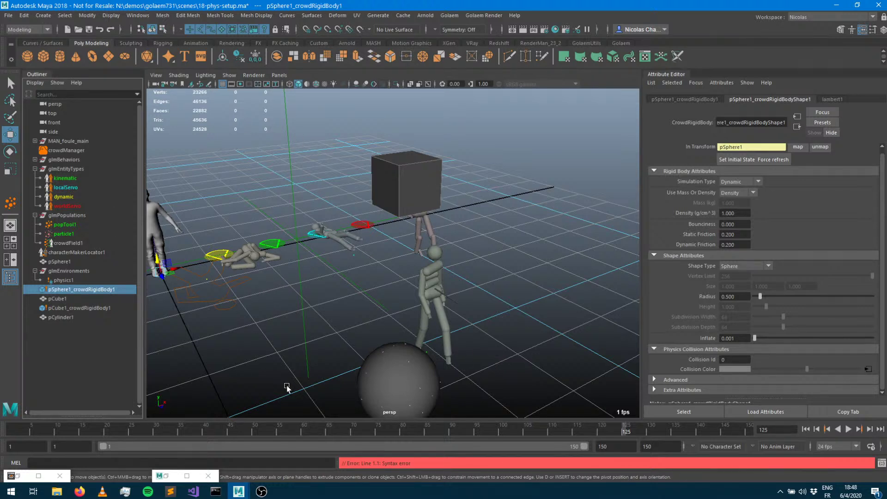
alt+drag(240, 293, 489, 276)
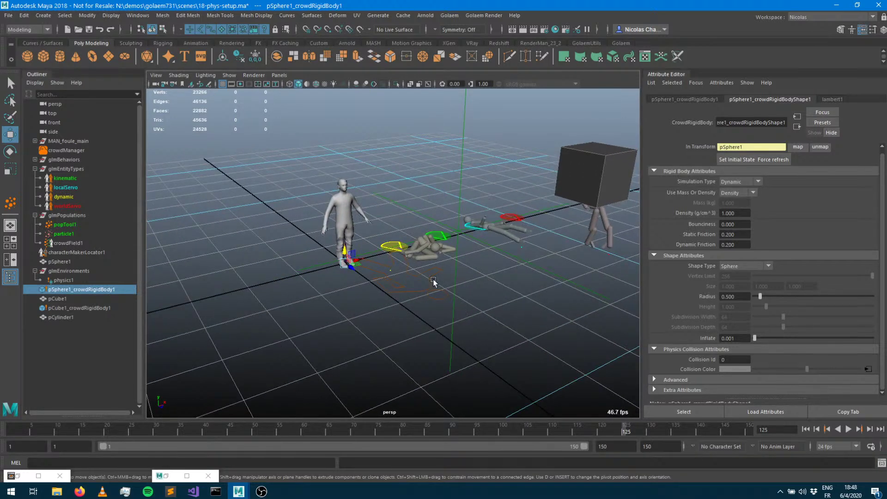